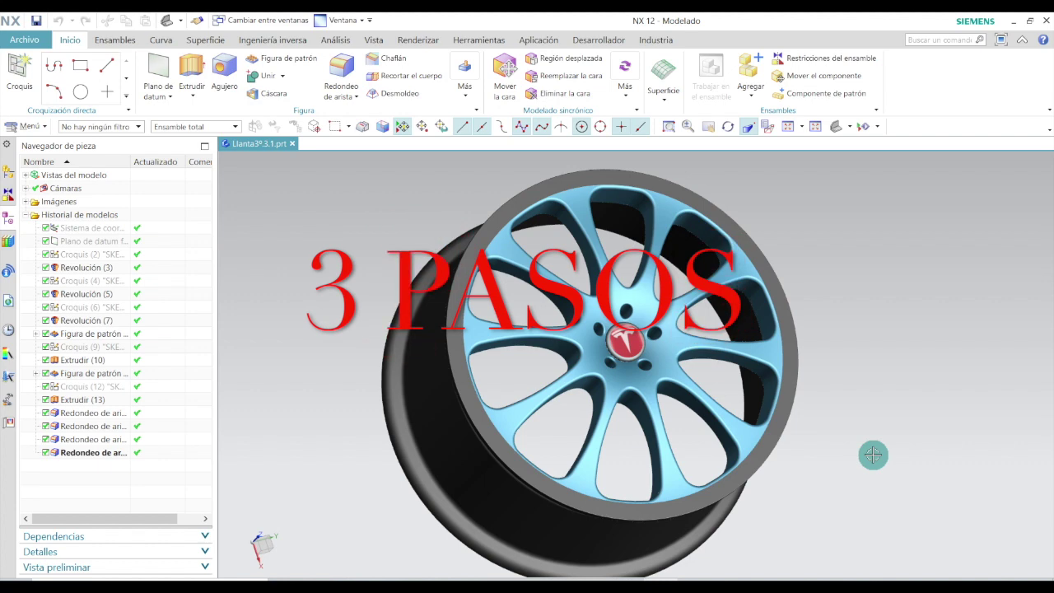
- Examine the finished wheel rim from several angles and trace the rim's outer profile in the section drawing
mouse_move(874, 452)
middle_mouse_down()
mouse_move(878, 431)
mouse_move(868, 450)
mouse_move(886, 463)
mouse_move(873, 458)
middle_mouse_up()
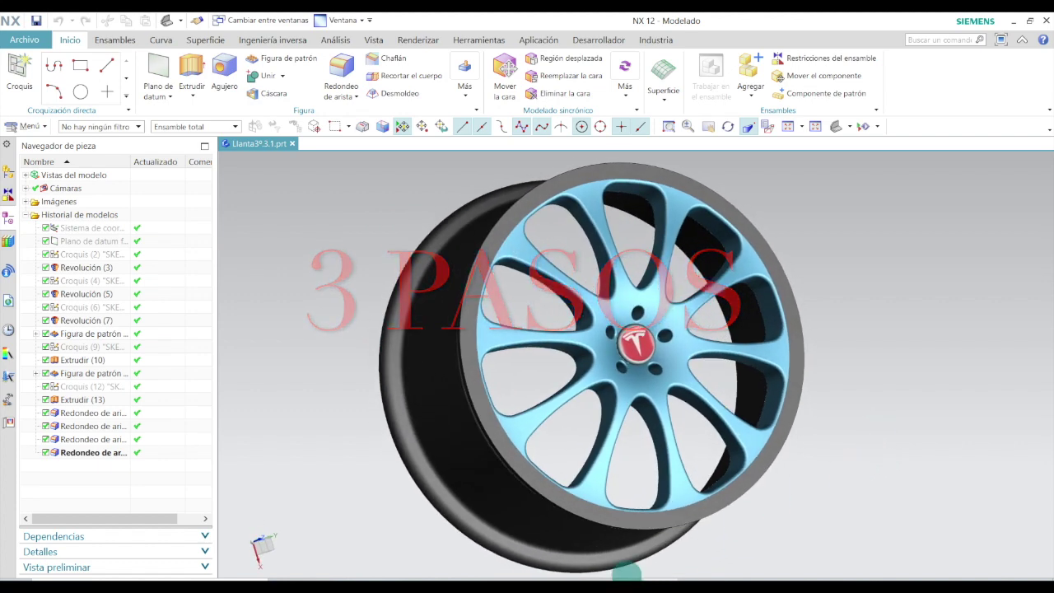
left_click(435, 408)
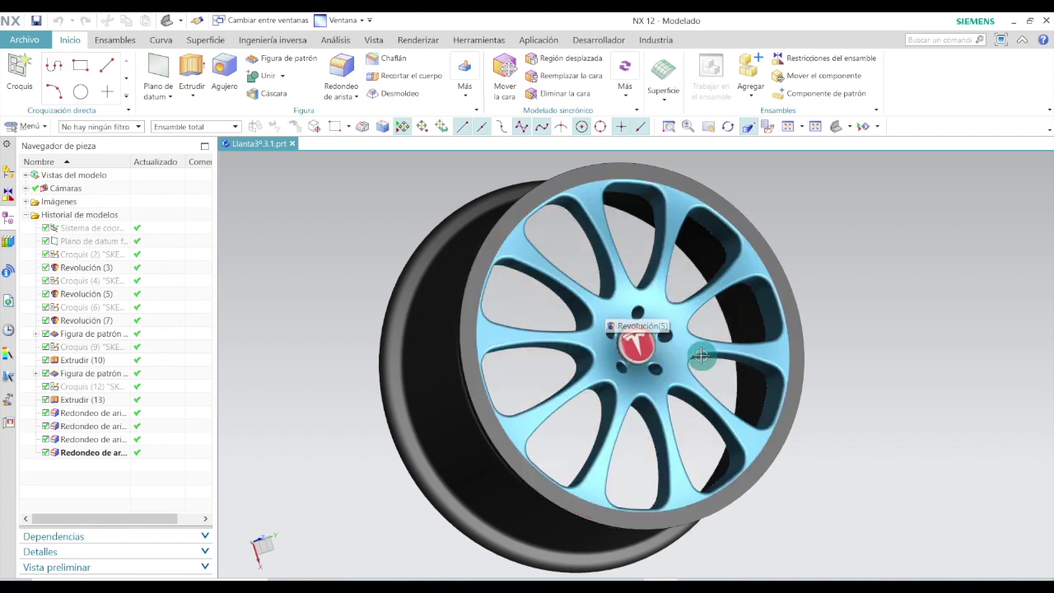
scroll(697, 365, "up", 3)
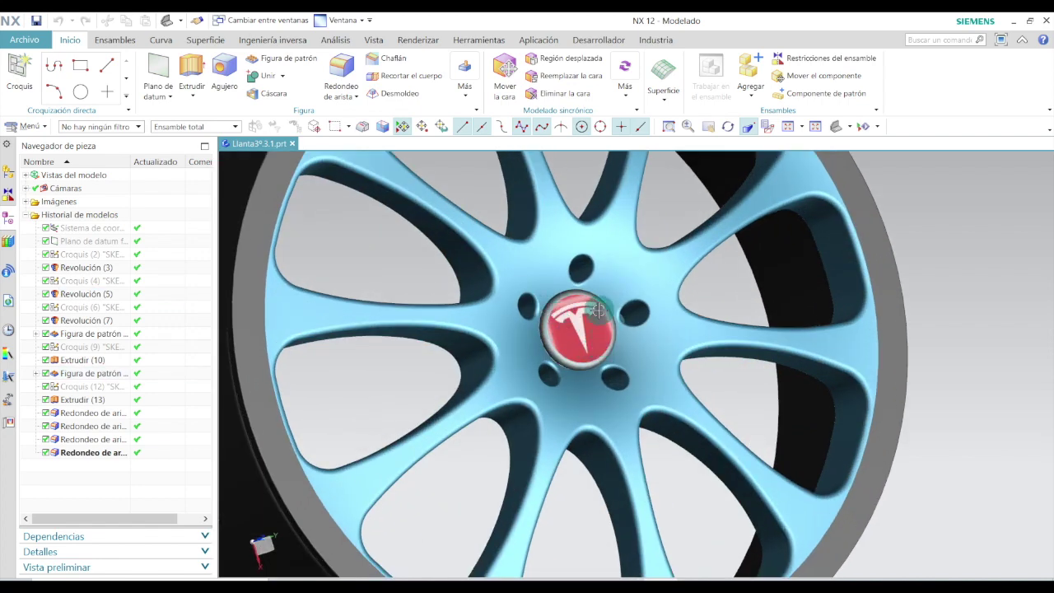
key("Home")
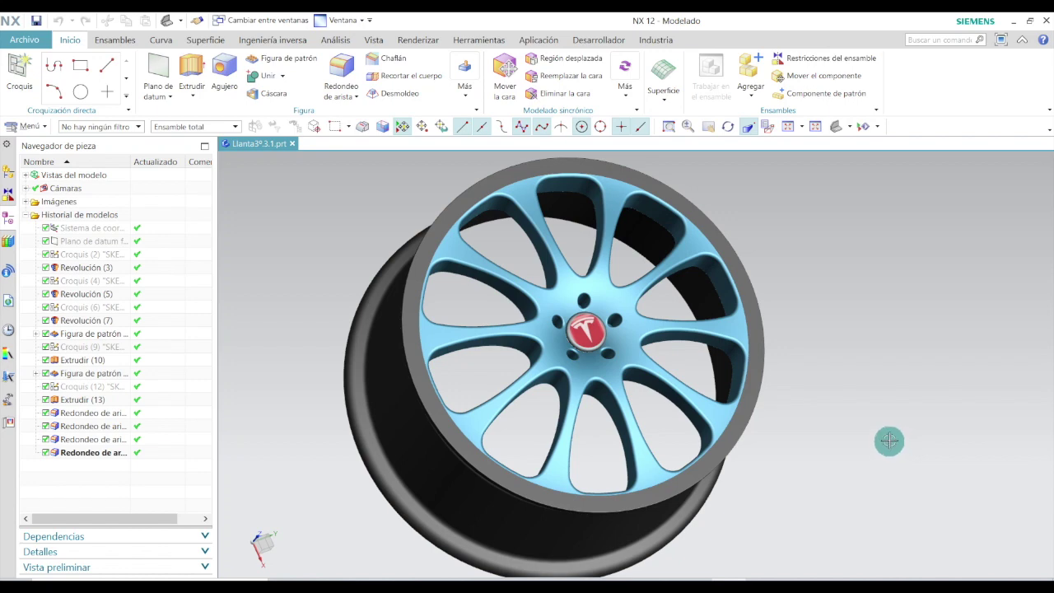
middle_click_drag(867, 415, 897, 384)
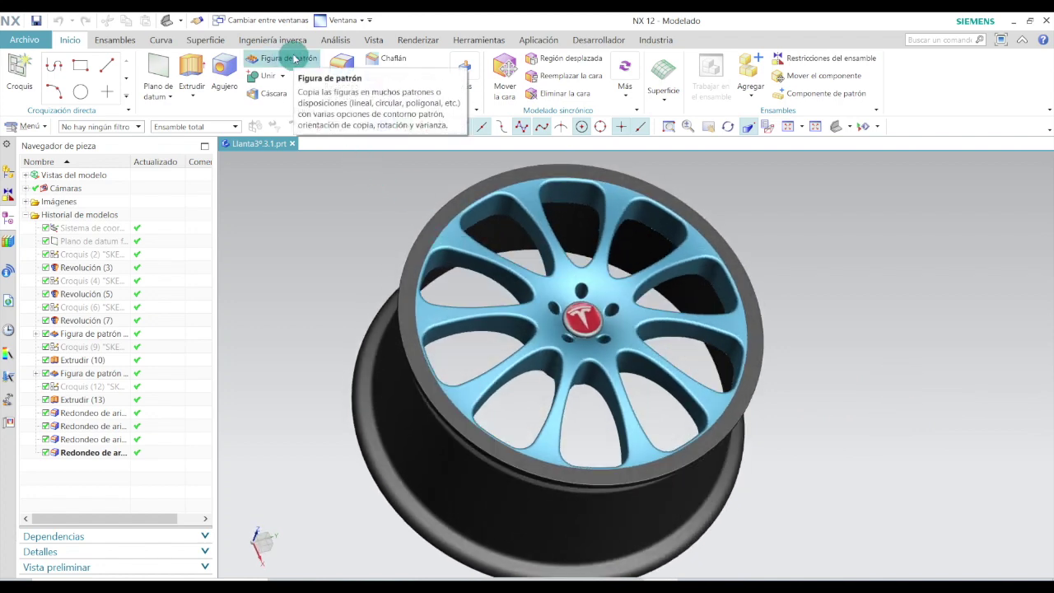
middle_click_drag(874, 339, 805, 403)
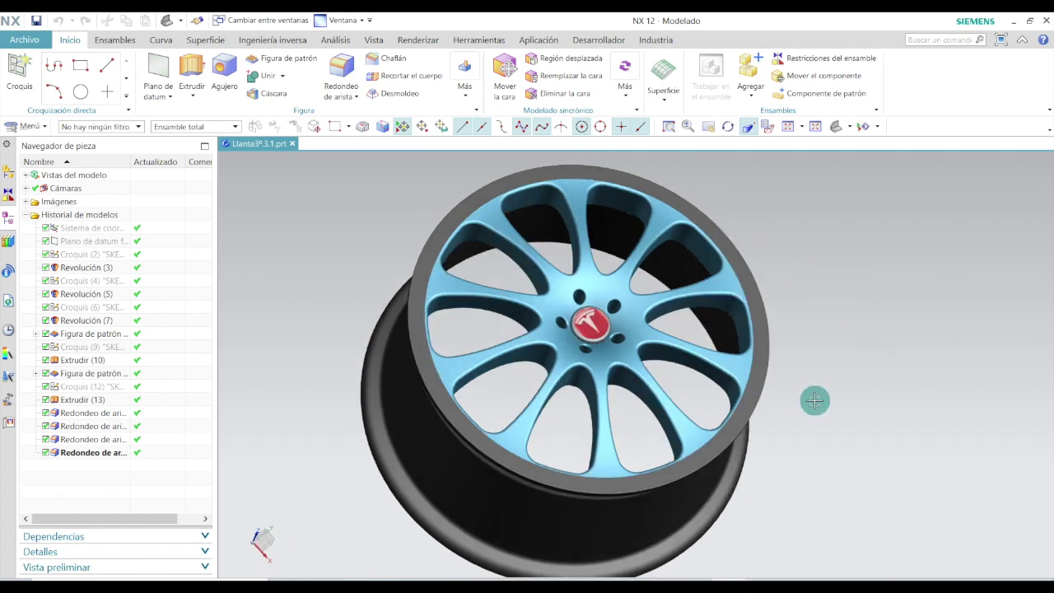
left_click(836, 126)
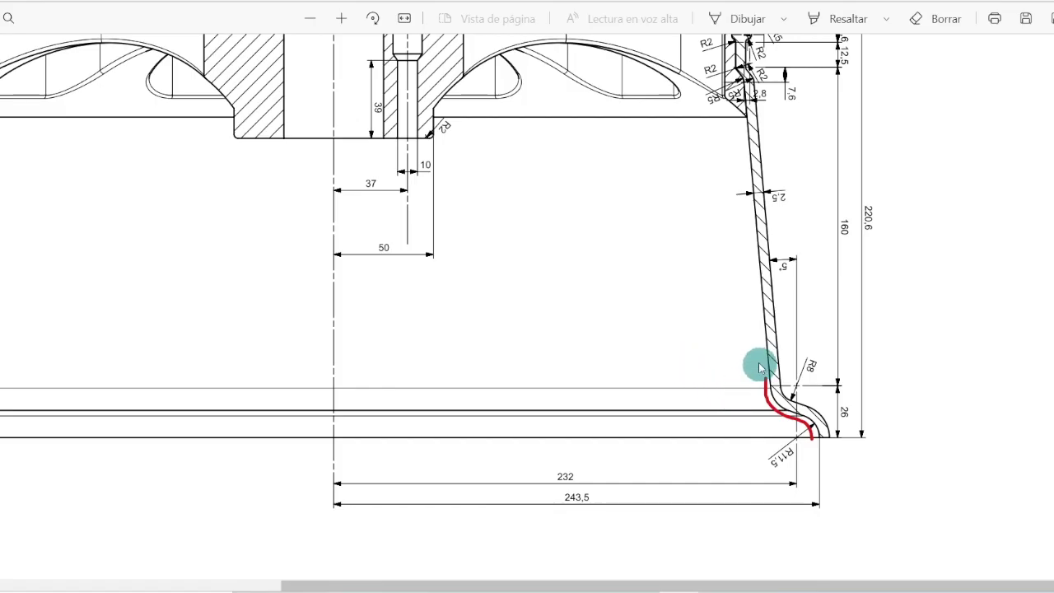
left_click_drag(766, 394, 816, 451)
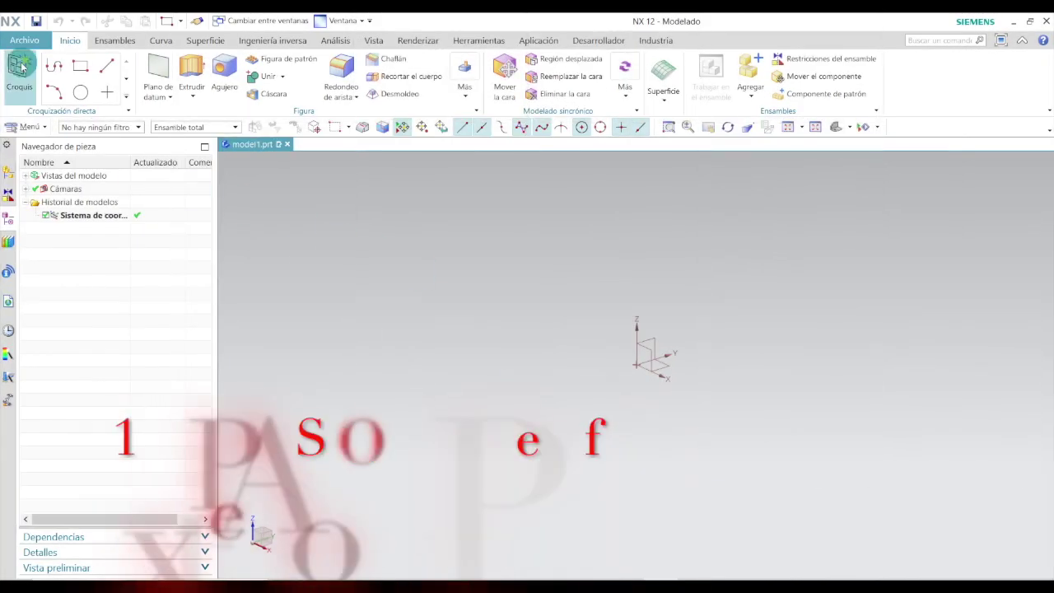
- Create a new sketch on the YZ datum plane
left_click(20, 64)
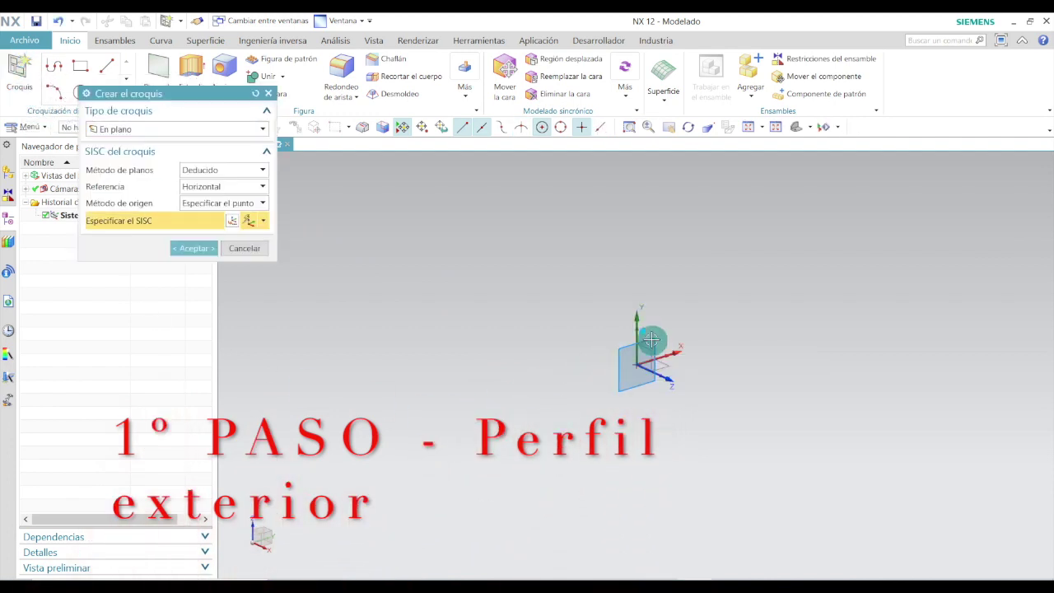
left_click(651, 341)
left_click(191, 248)
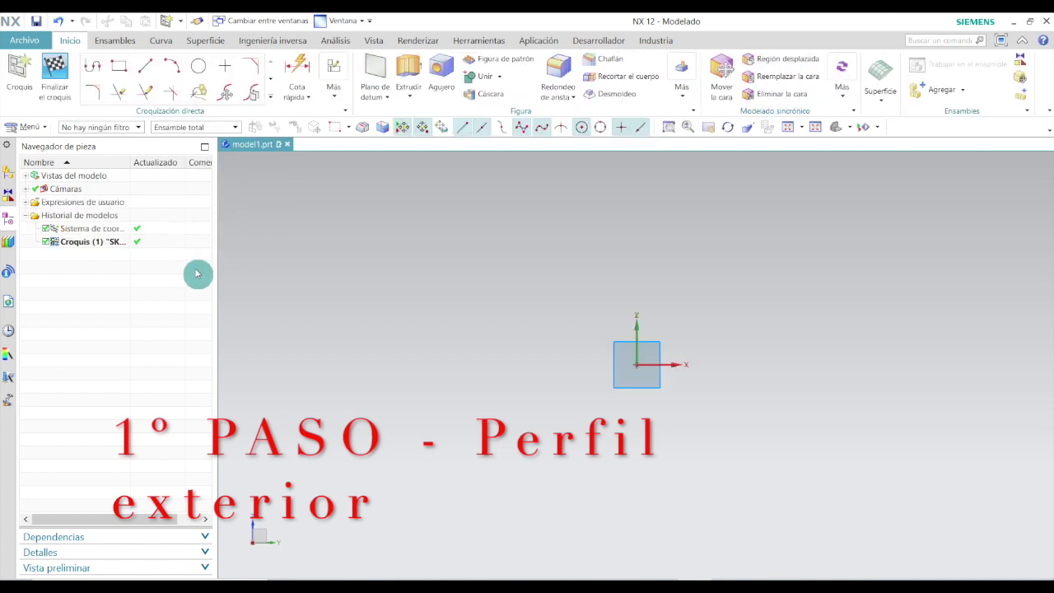
- Place a sketch point about 139 mm horizontally and 44 mm vertically from the origin, in the upper-right quadrant
left_click(225, 66)
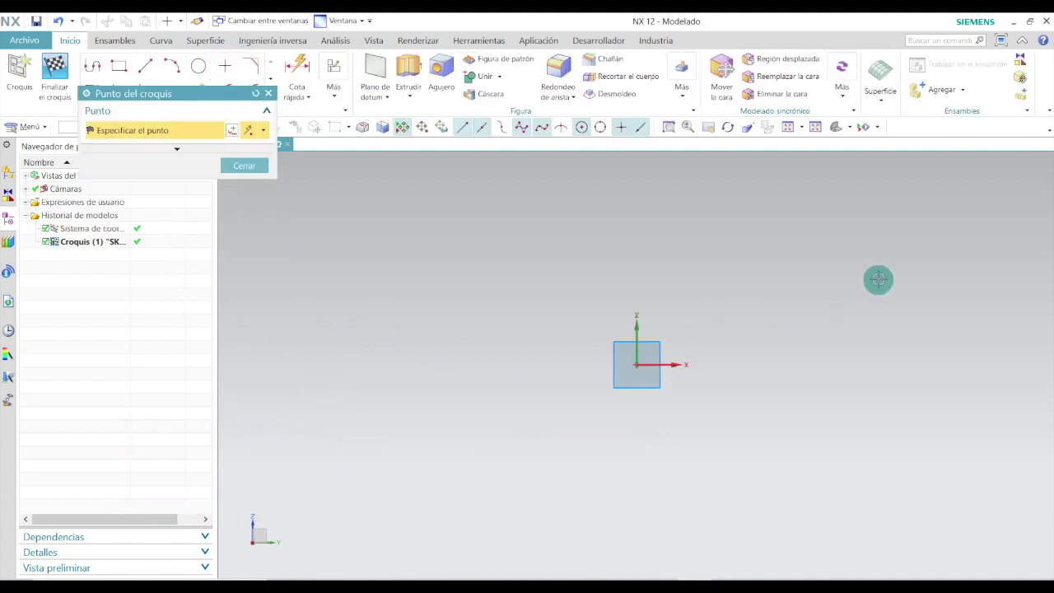
left_click(904, 280)
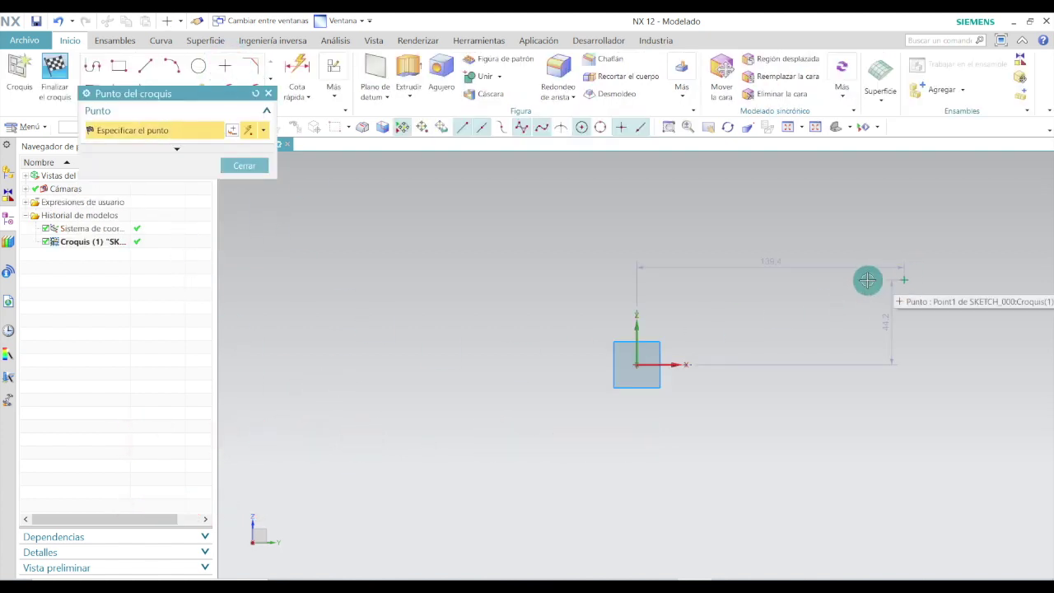
left_click(260, 166)
- Dimension the horizontal distance from the origin to the sketch point as 232 mm
left_click(297, 73)
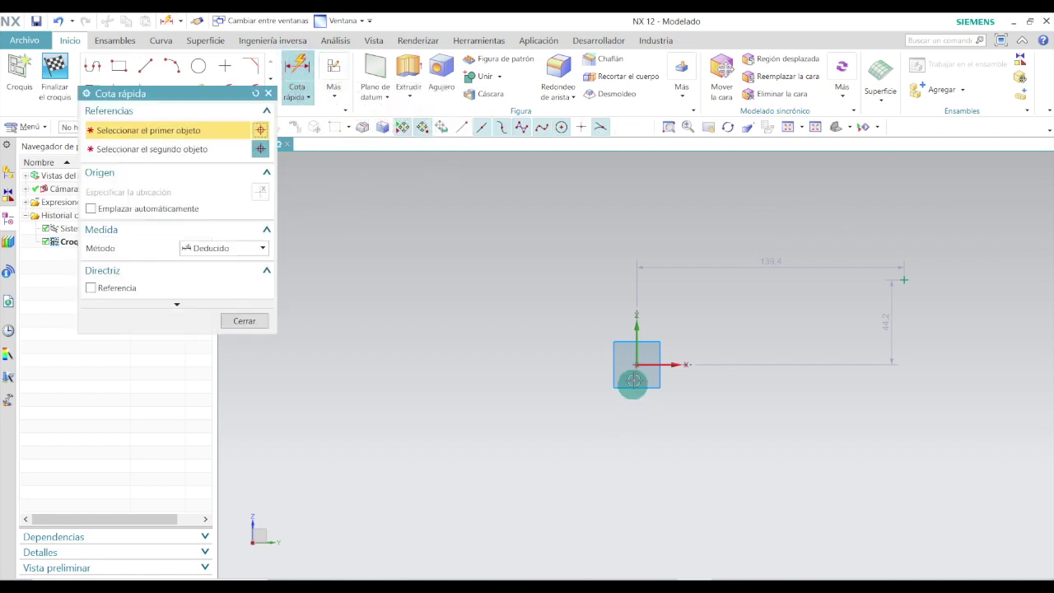
left_click(637, 361)
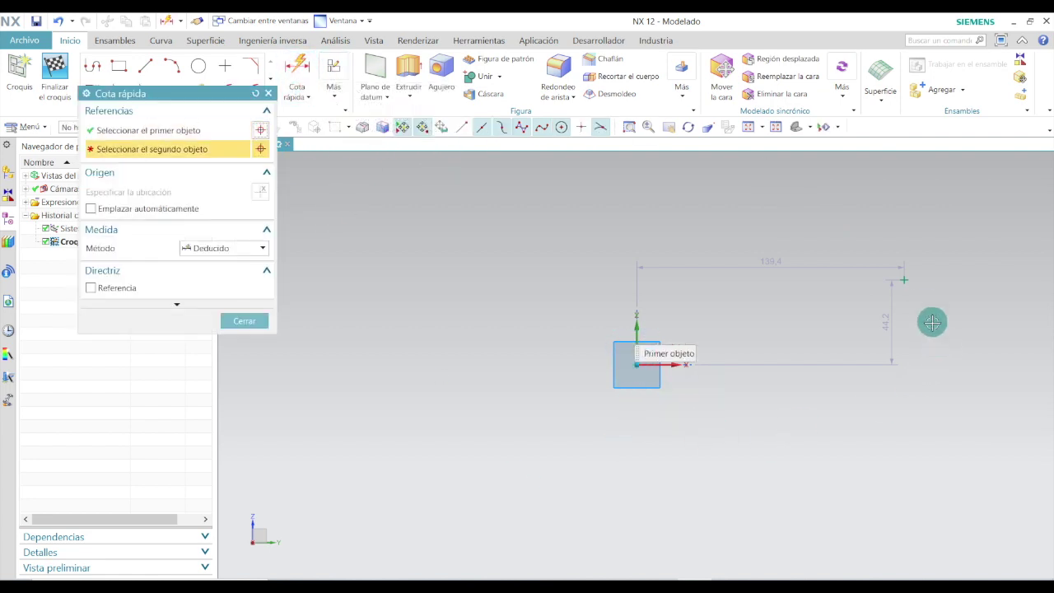
left_click(904, 280)
left_click(822, 438)
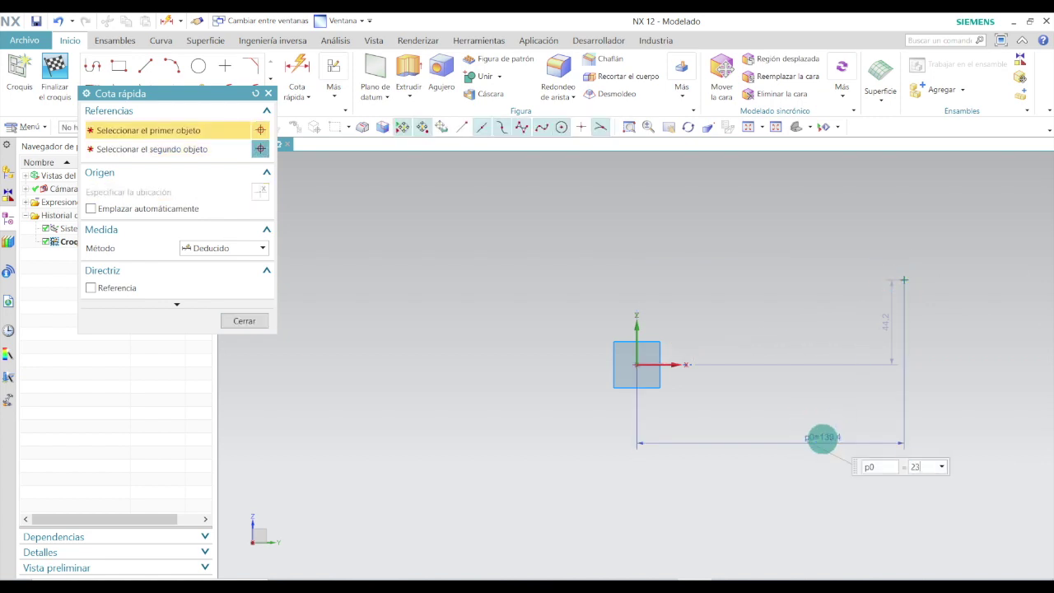
key("Return")
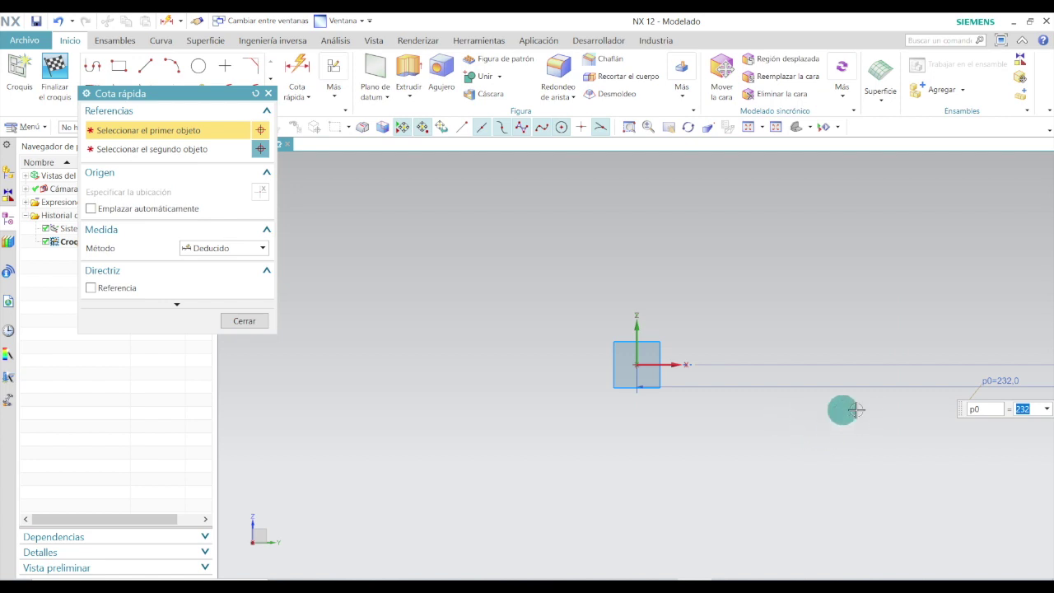
left_click(236, 318)
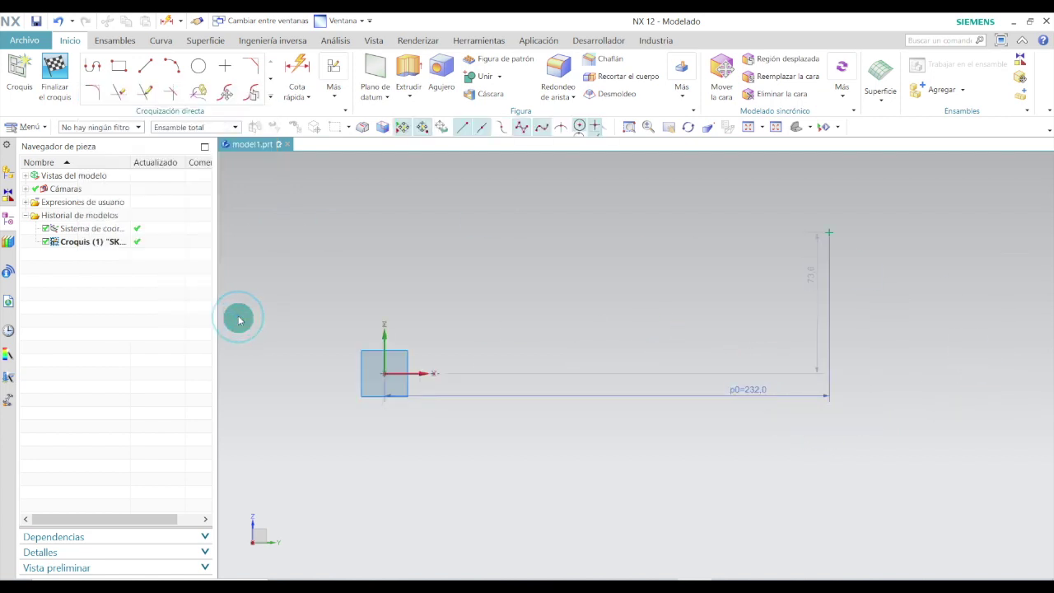
- Set the sketch point's height above the horizontal axis to 26 mm and reposition that dimension beside the point
left_click(809, 273)
double_click(809, 272)
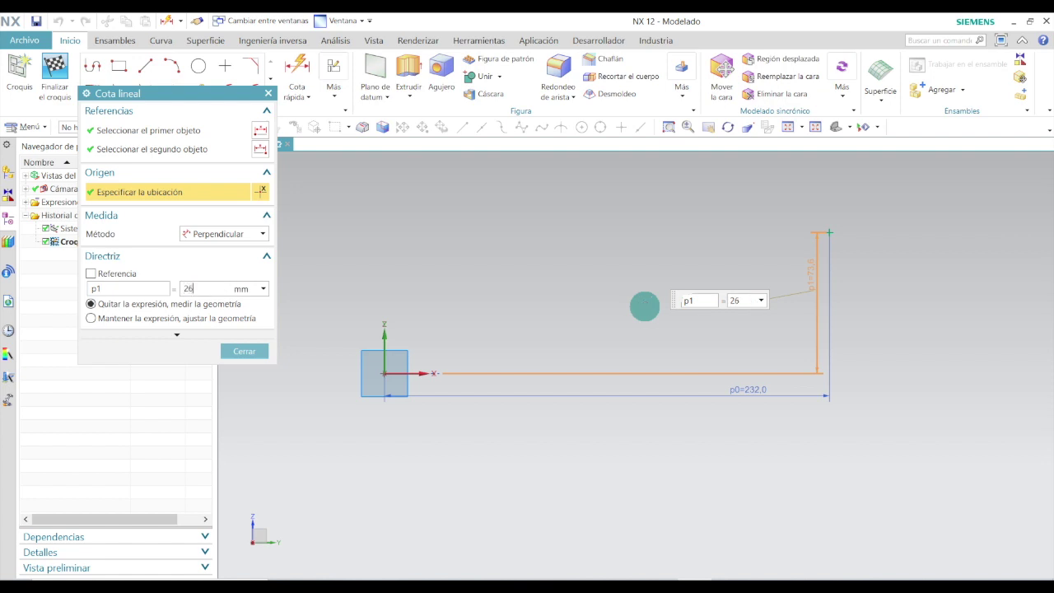
type("26")
key("Return")
left_click(255, 353)
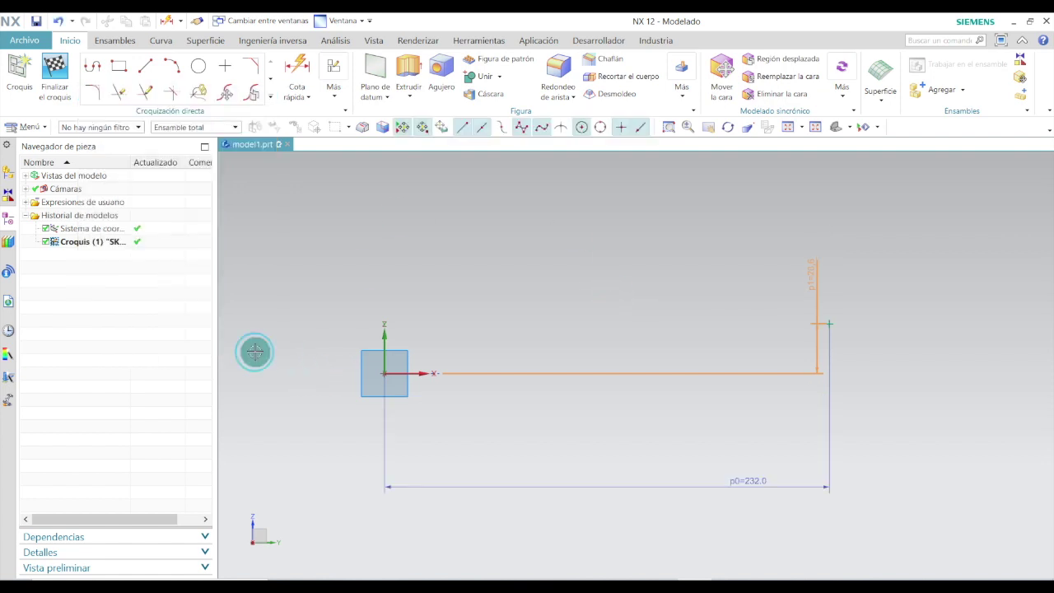
left_click_drag(810, 275, 803, 341)
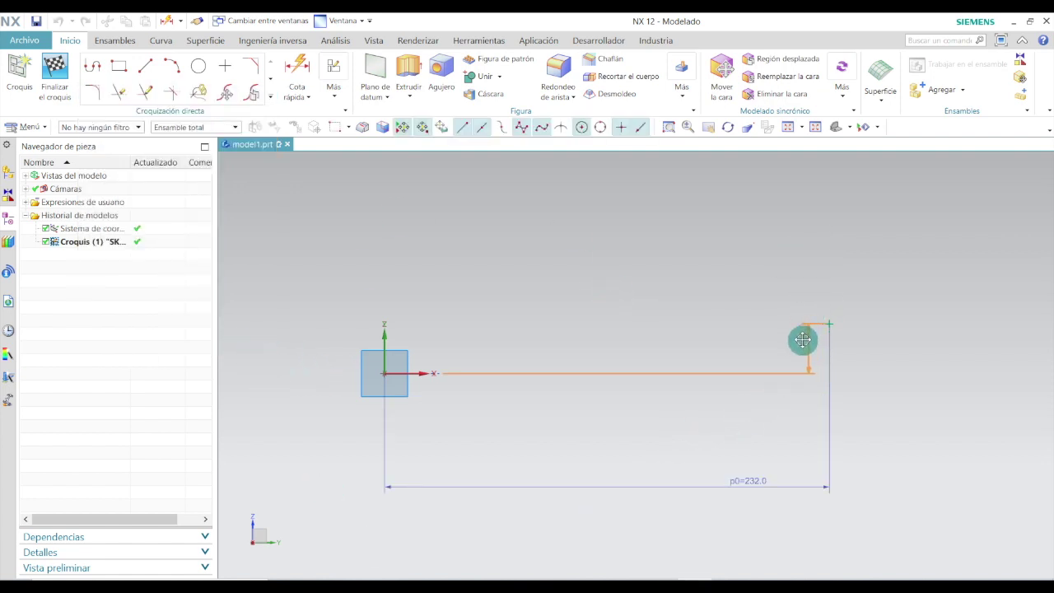
- Sketch a circle centred on the point and set its diameter to 16 mm
scroll(838, 283, "up", 2)
left_click(198, 66)
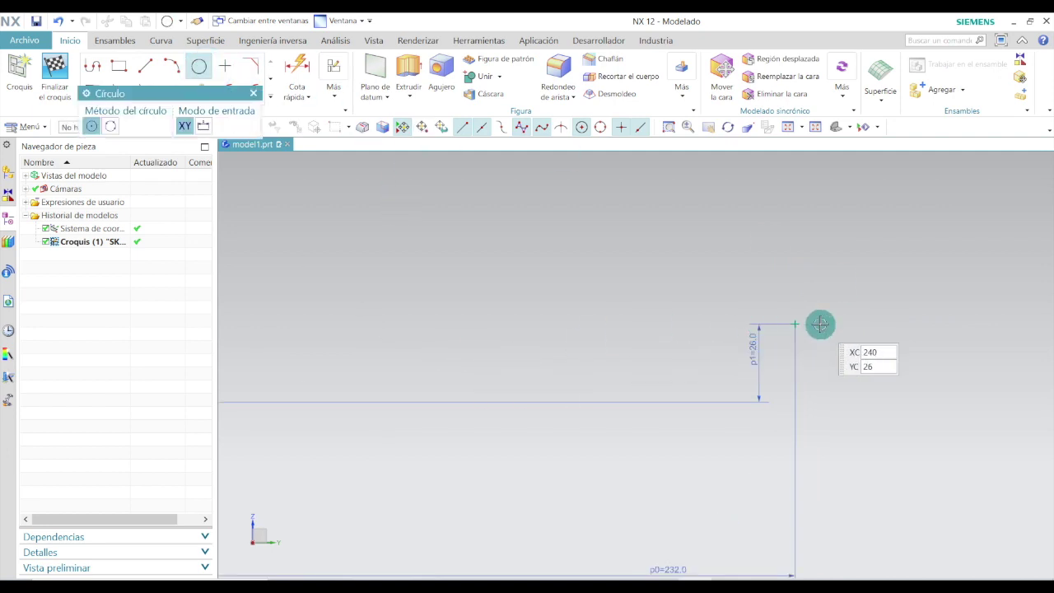
left_click(795, 323)
left_click(819, 290)
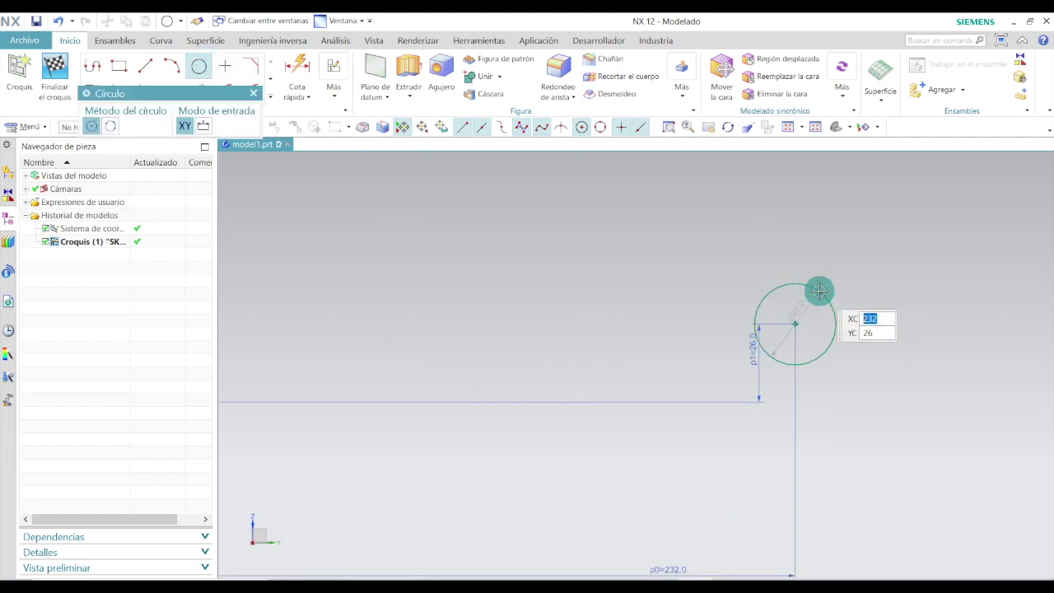
key("Escape")
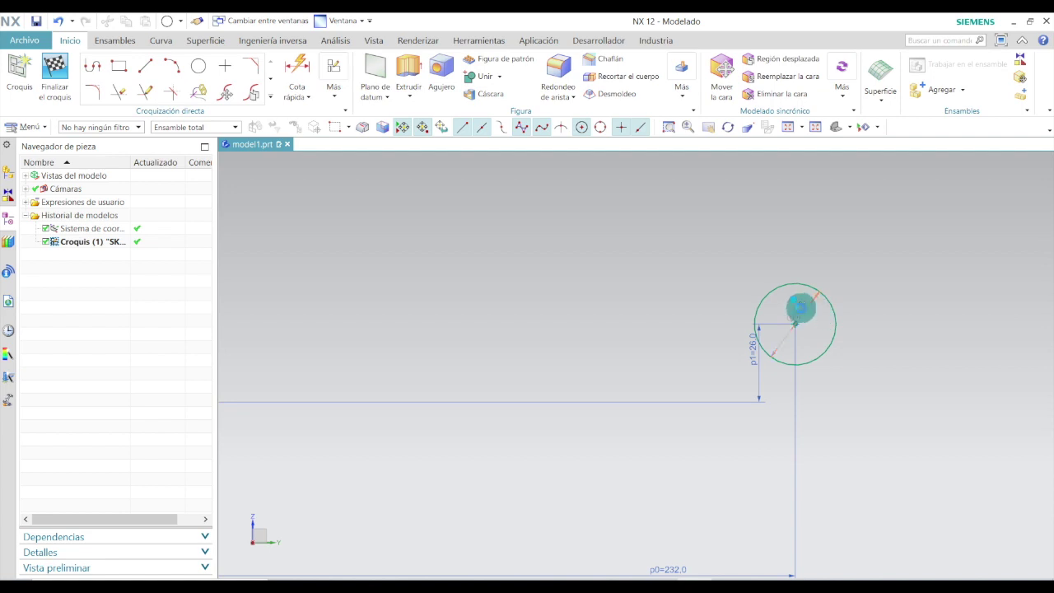
double_click(802, 307)
type("16")
key("Return")
left_click(252, 332)
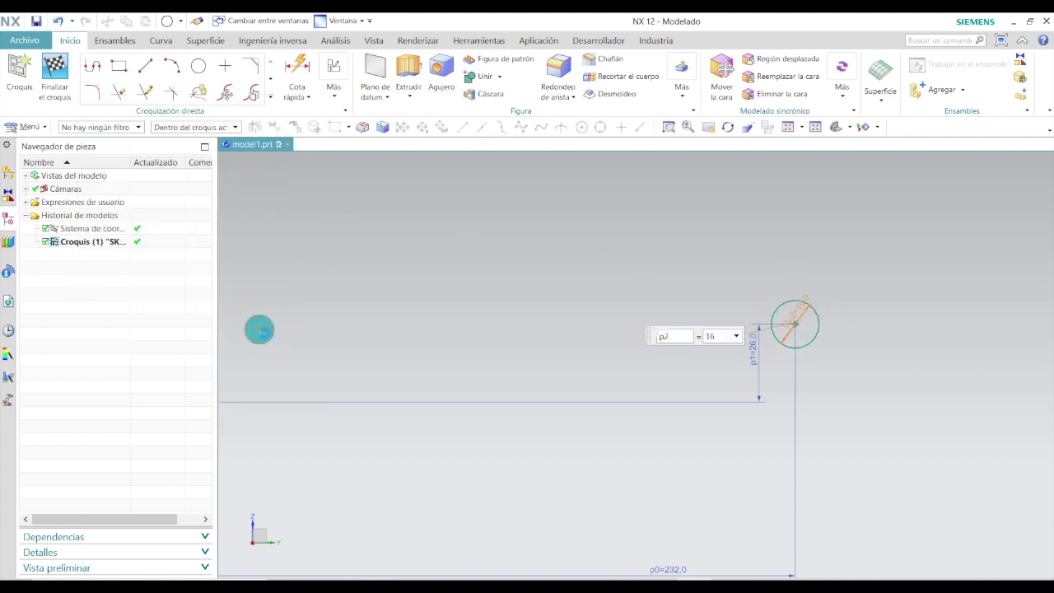
- Sketch a second, larger concentric circle on the same point and set its diameter to 21 mm
left_click(196, 68)
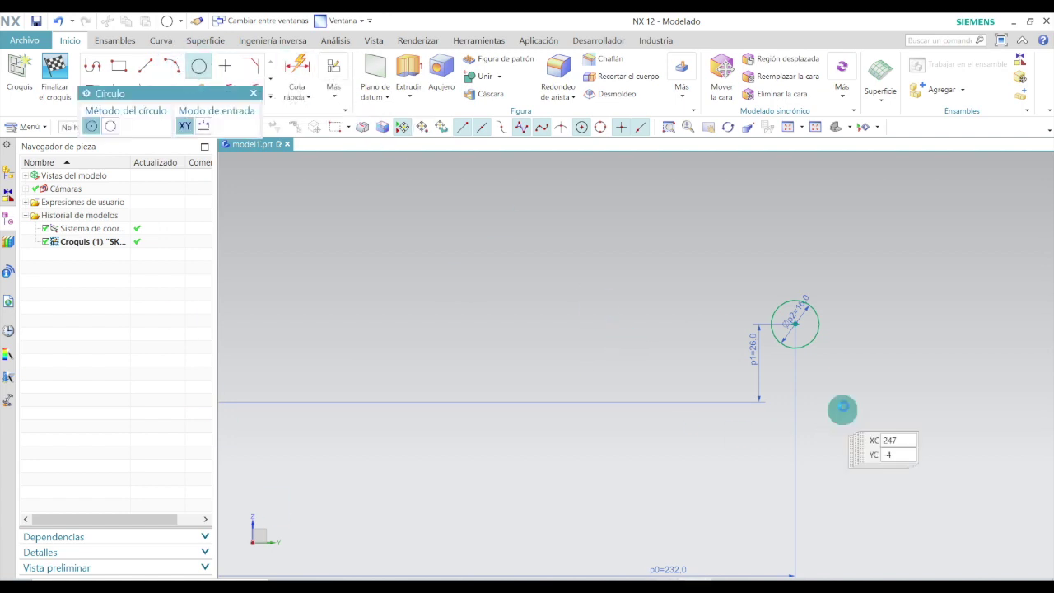
left_click(795, 323)
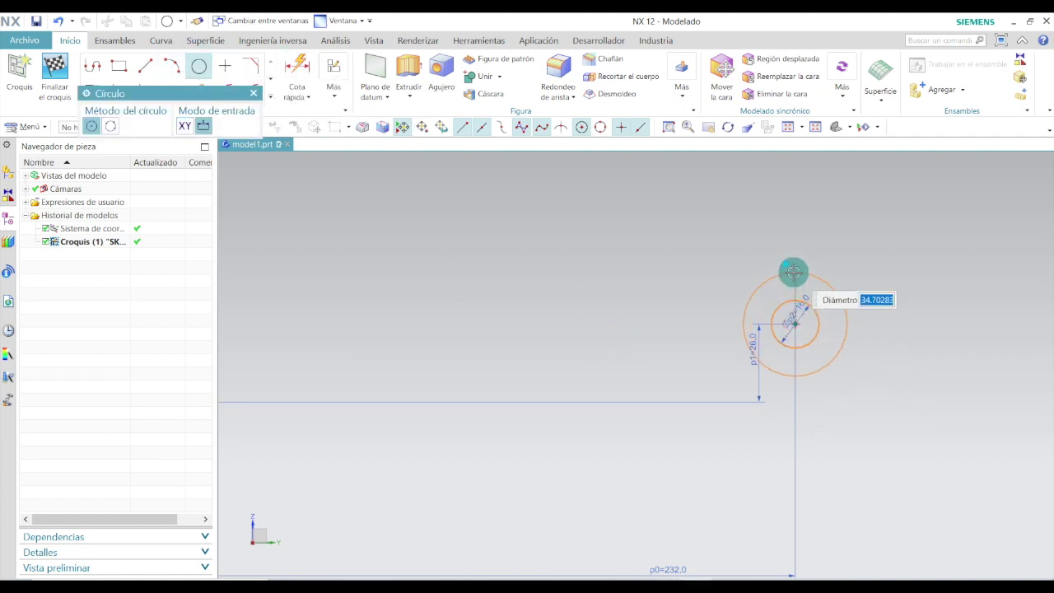
left_click(793, 272)
key("Escape")
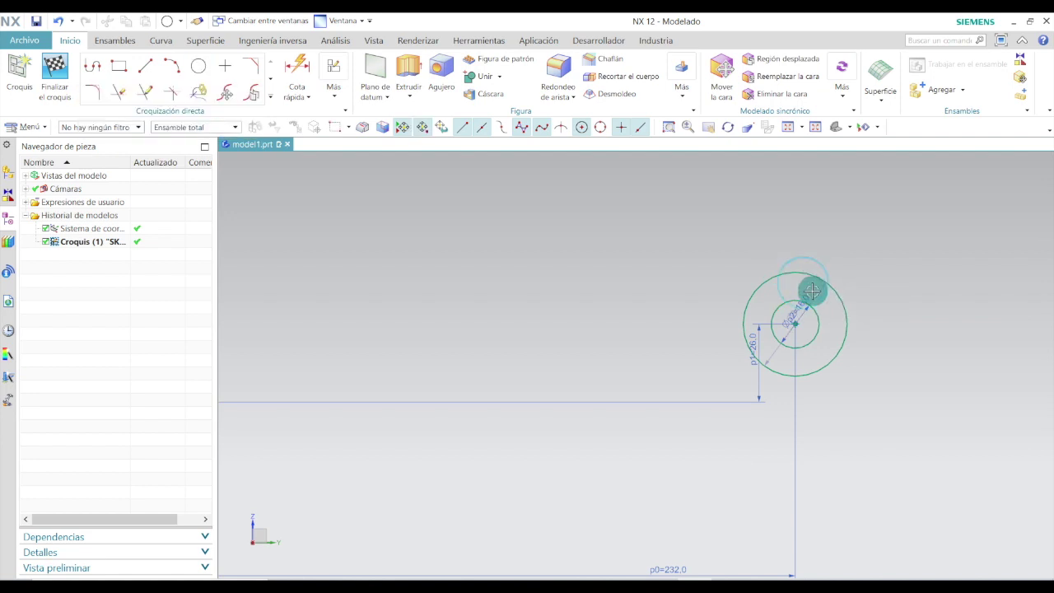
left_click_drag(815, 290, 834, 293)
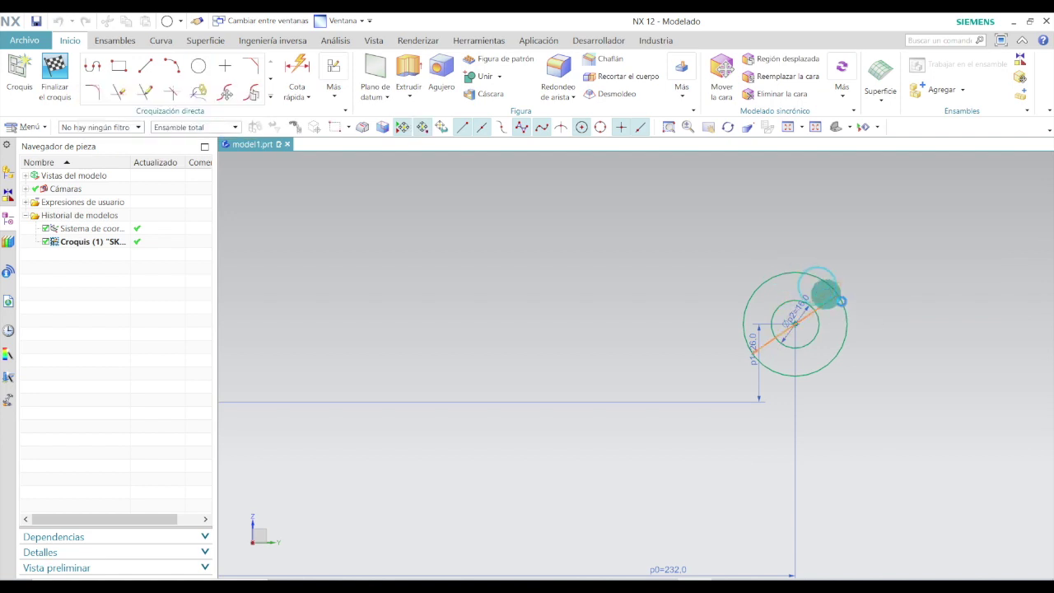
double_click(841, 302)
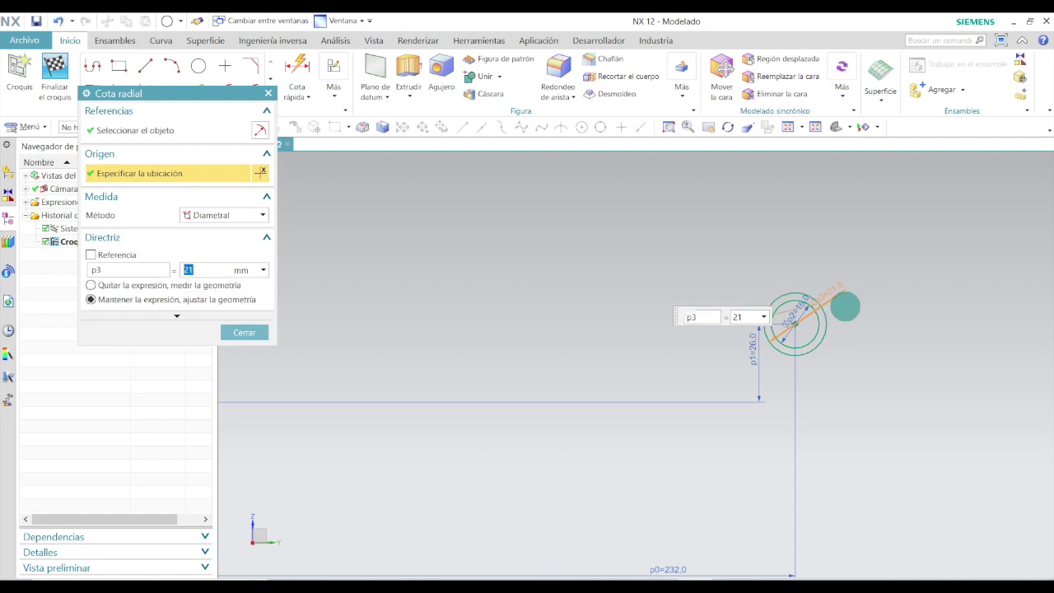
left_click(245, 334)
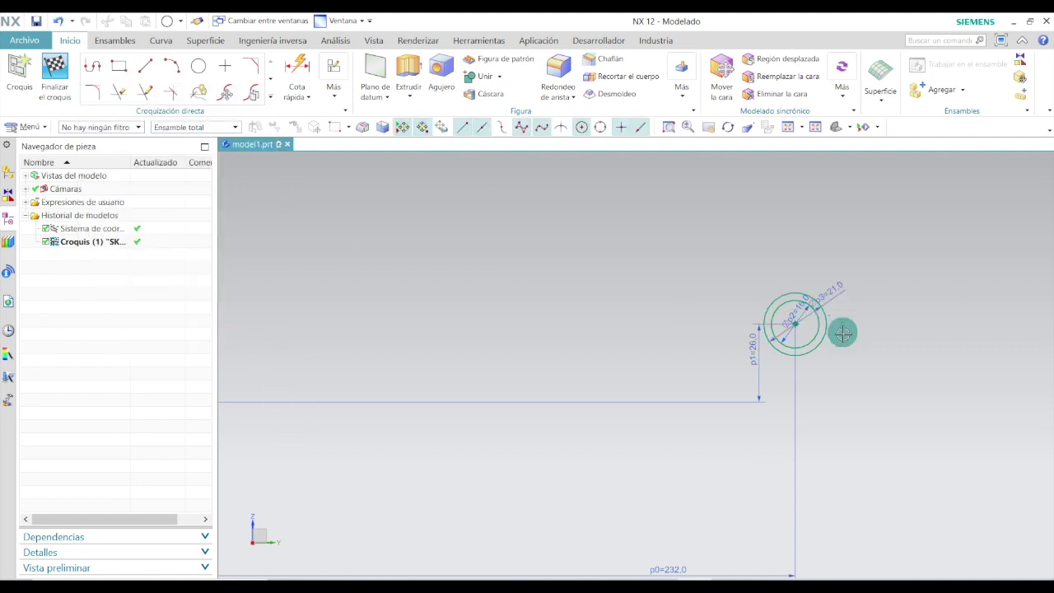
- Draw a horizontal line about 231 mm long from the origin to just below the circles' centre
scroll(634, 427, "down", 3)
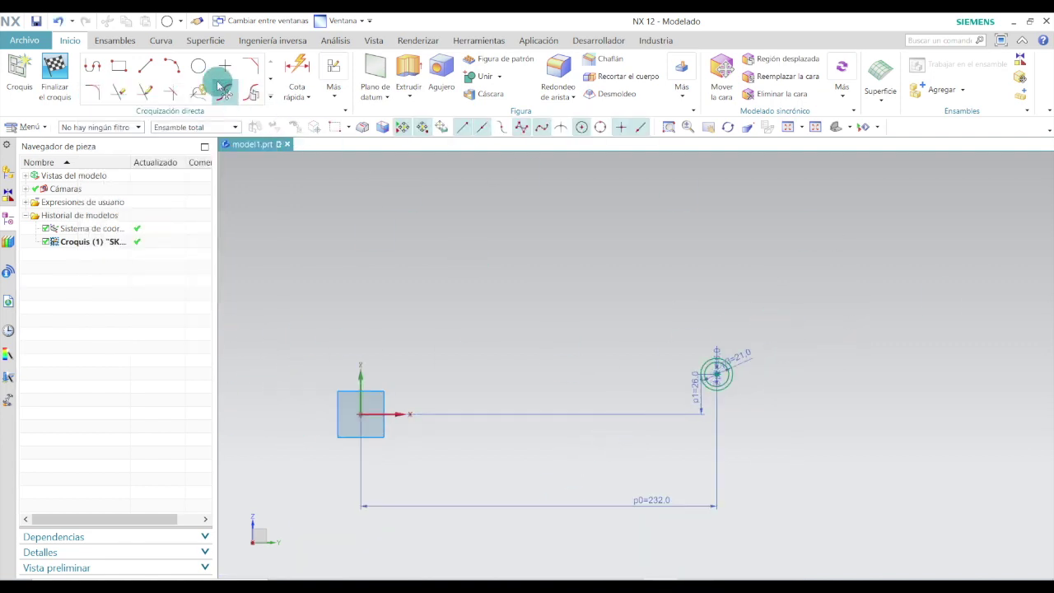
left_click(146, 66)
left_click(362, 414)
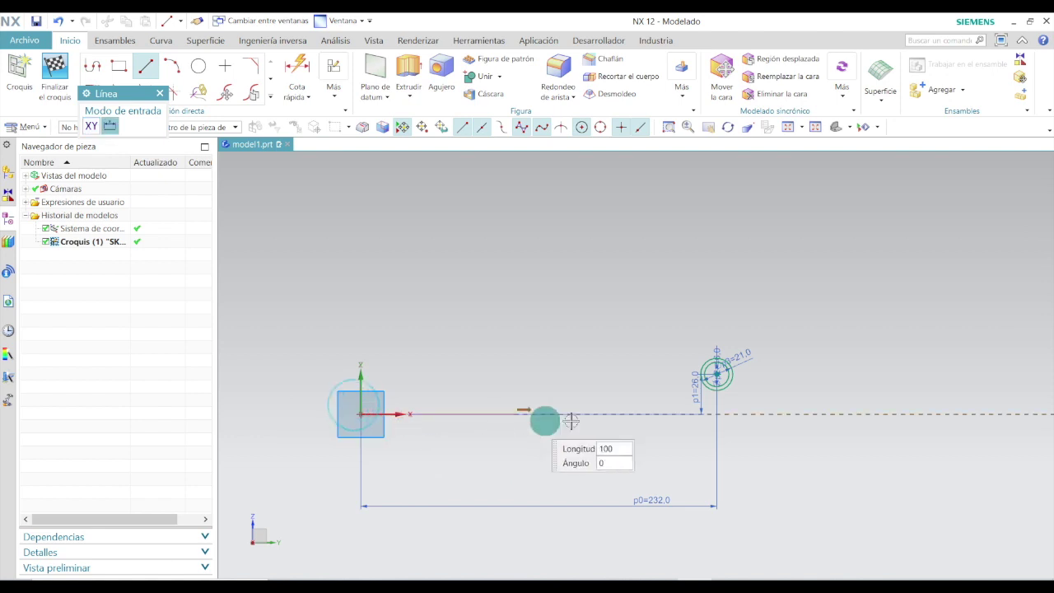
scroll(759, 416, "up", 3)
scroll(683, 418, "down", 3)
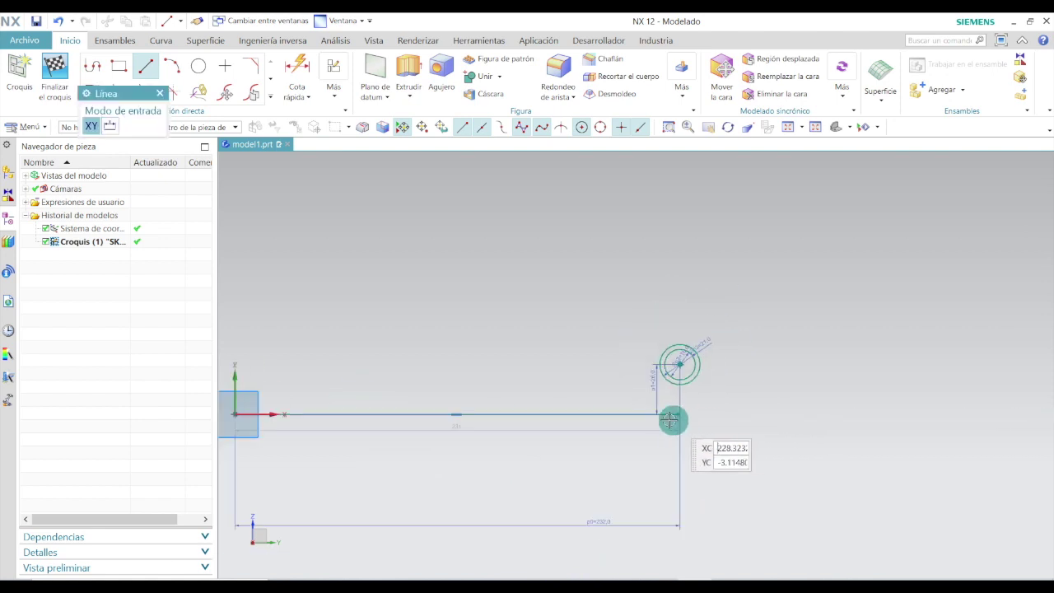
left_click(685, 416)
key("Escape")
- Set the length of the horizontal line drawn from the origin to 232 mm
scroll(526, 402, "up", 3)
left_click(490, 401)
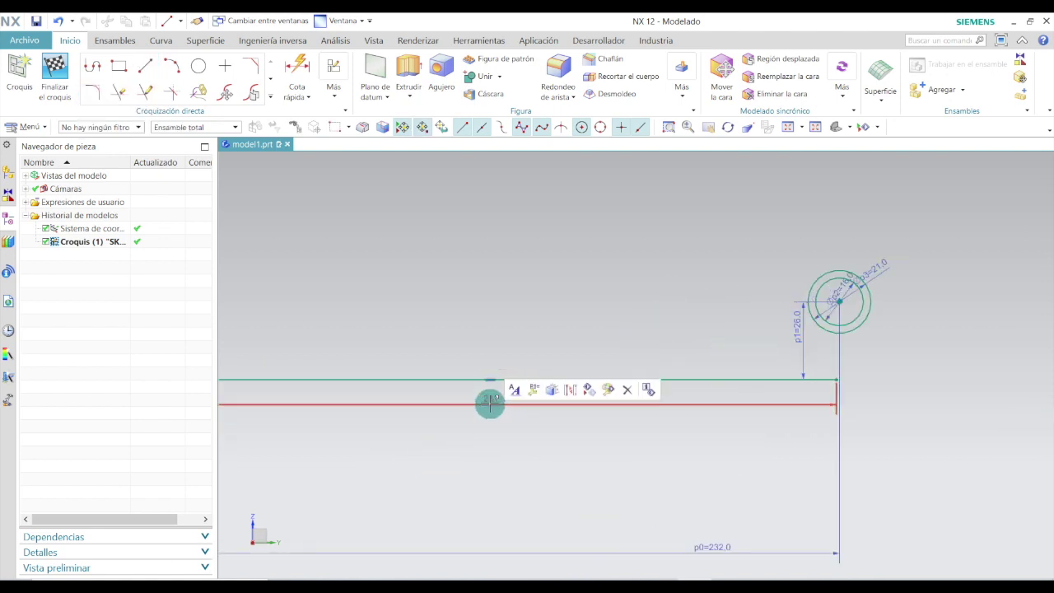
double_click(489, 399)
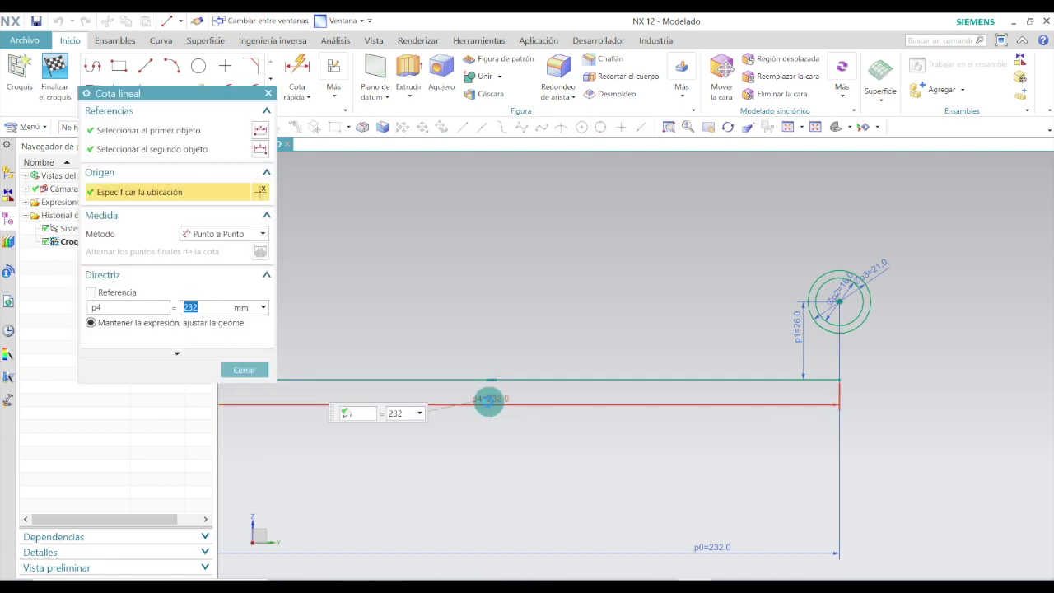
key("Return")
left_click(247, 370)
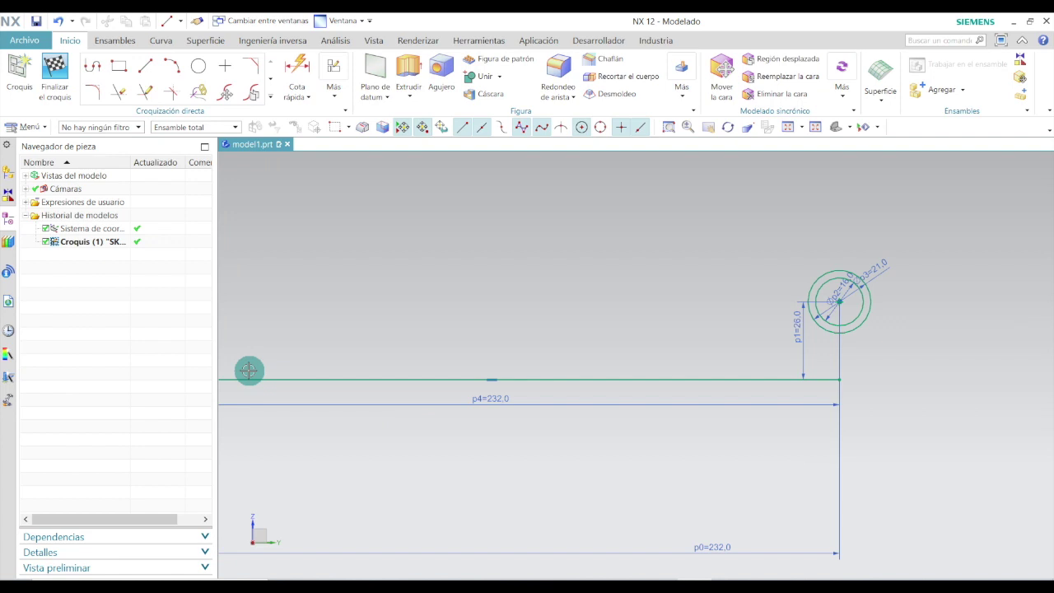
- Sketch a circle centred on the outer end of the 232 mm line and set its diameter to 23 mm
left_click(198, 66)
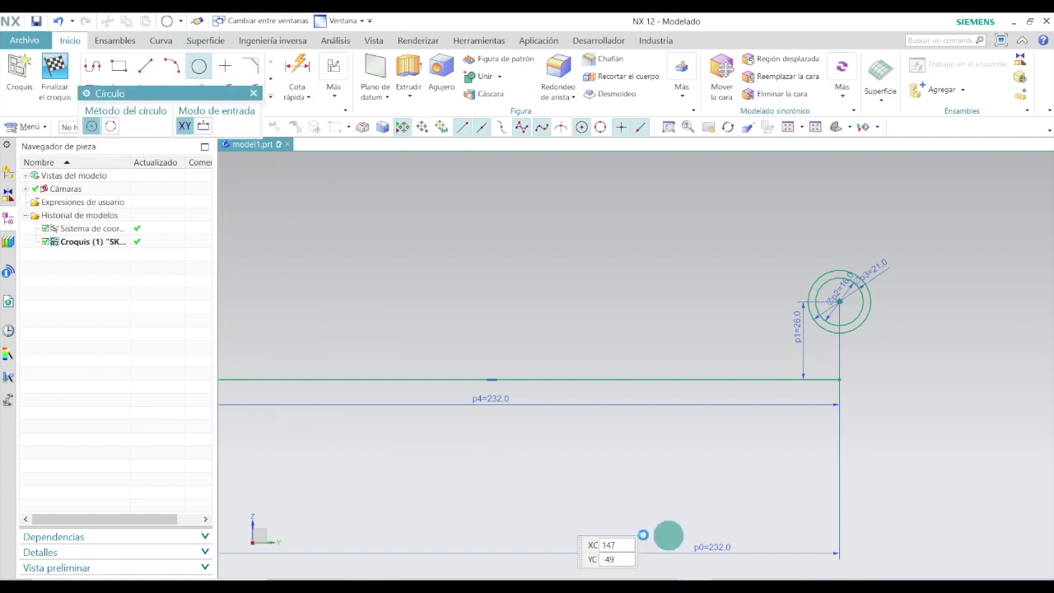
left_click(840, 380)
left_click(879, 359)
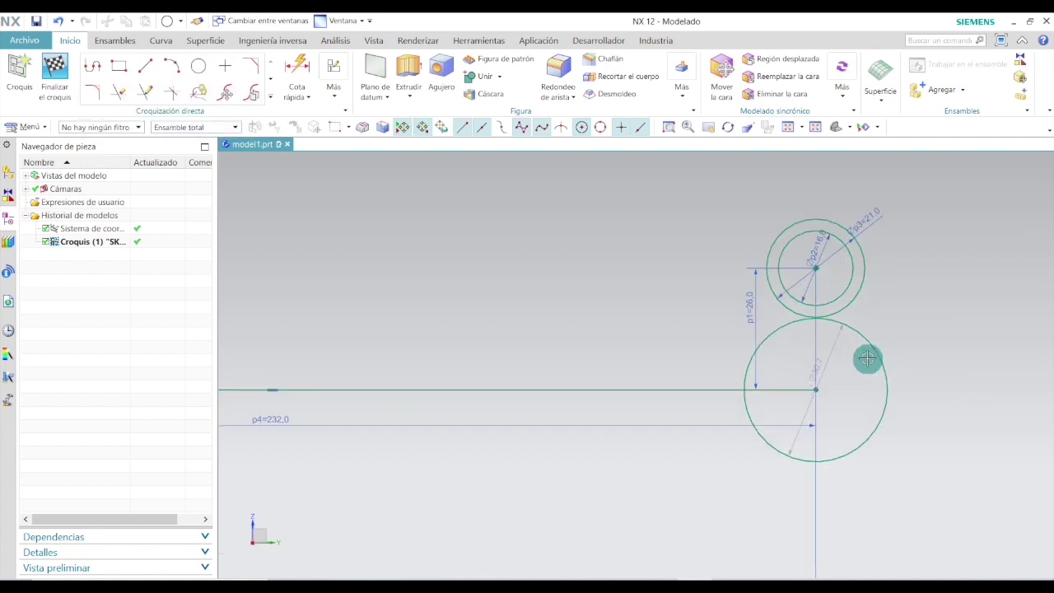
double_click(824, 359)
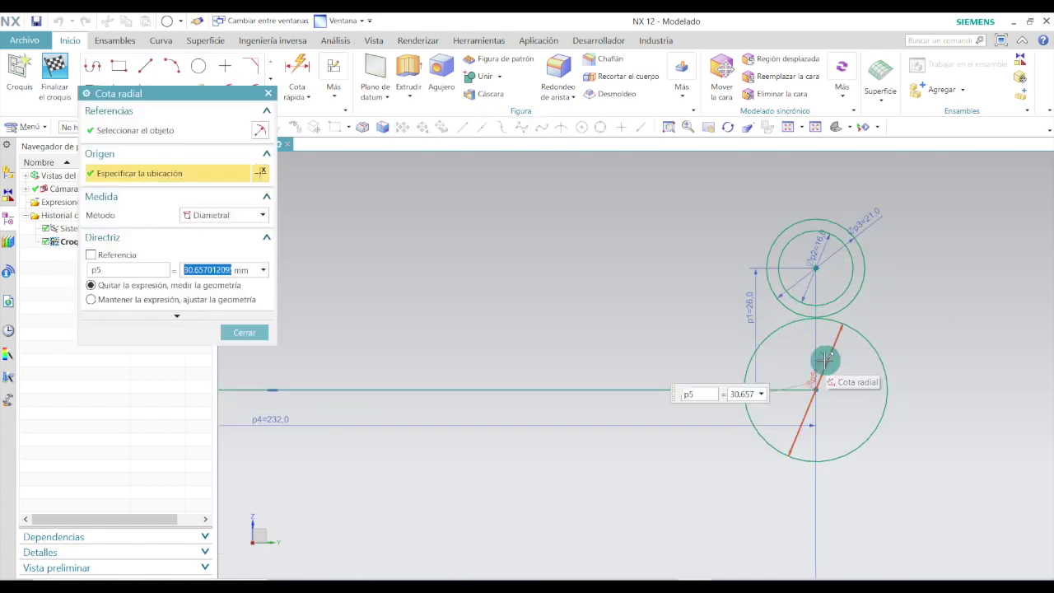
type("23")
key("Return")
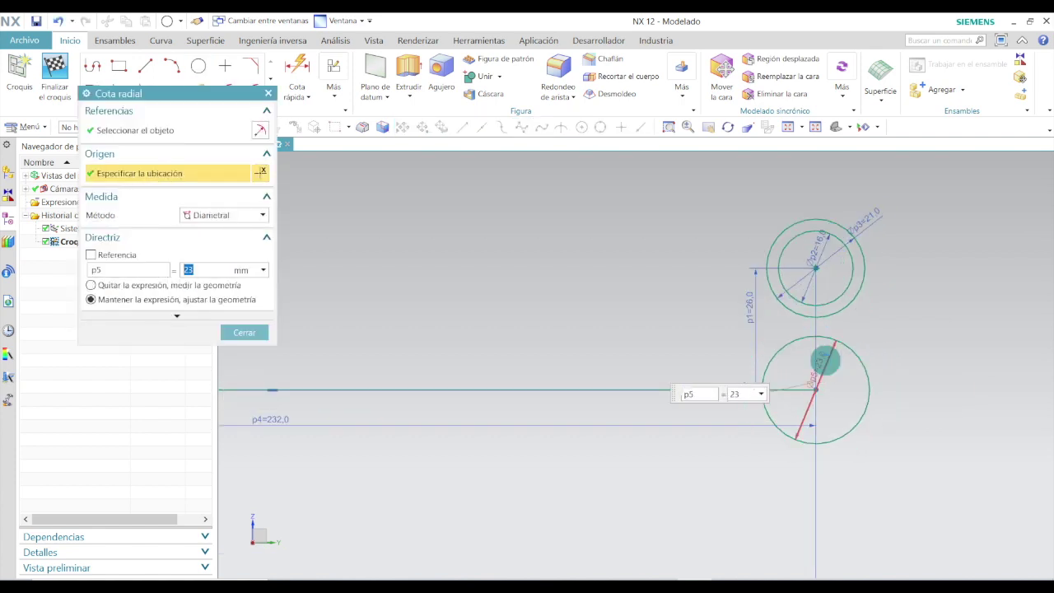
left_click(258, 329)
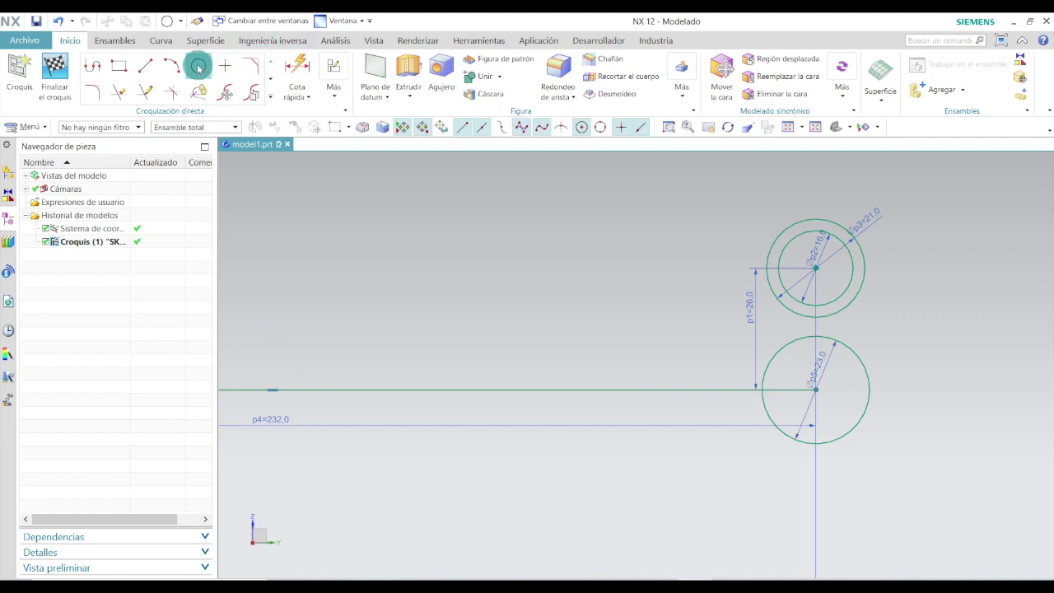
- Sketch a larger circle concentric with the 23 mm circle and set its diameter to 28 mm
left_click(199, 68)
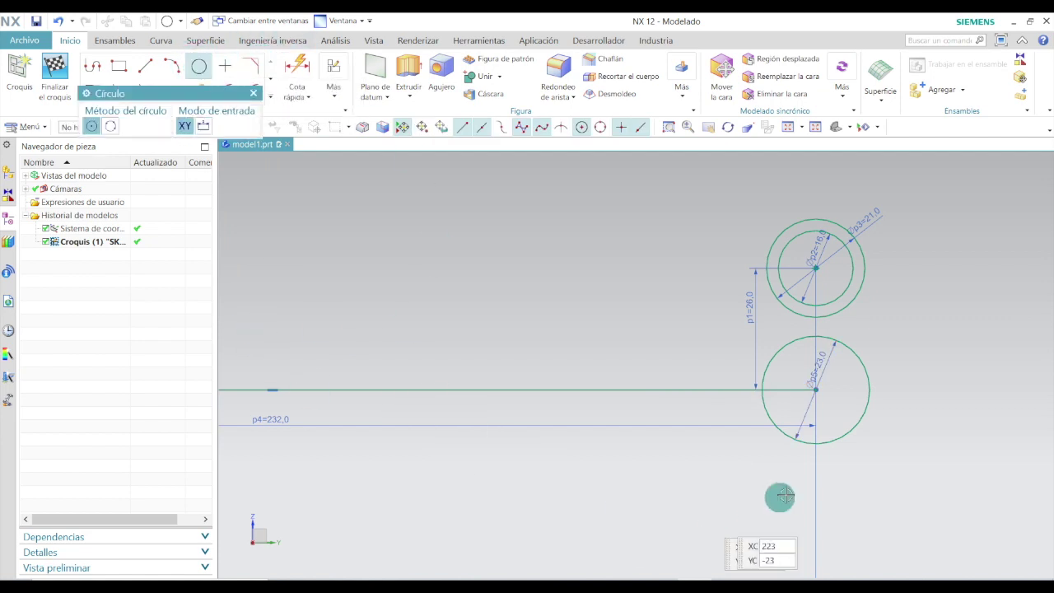
left_click(816, 391)
left_click(890, 371)
key("Escape")
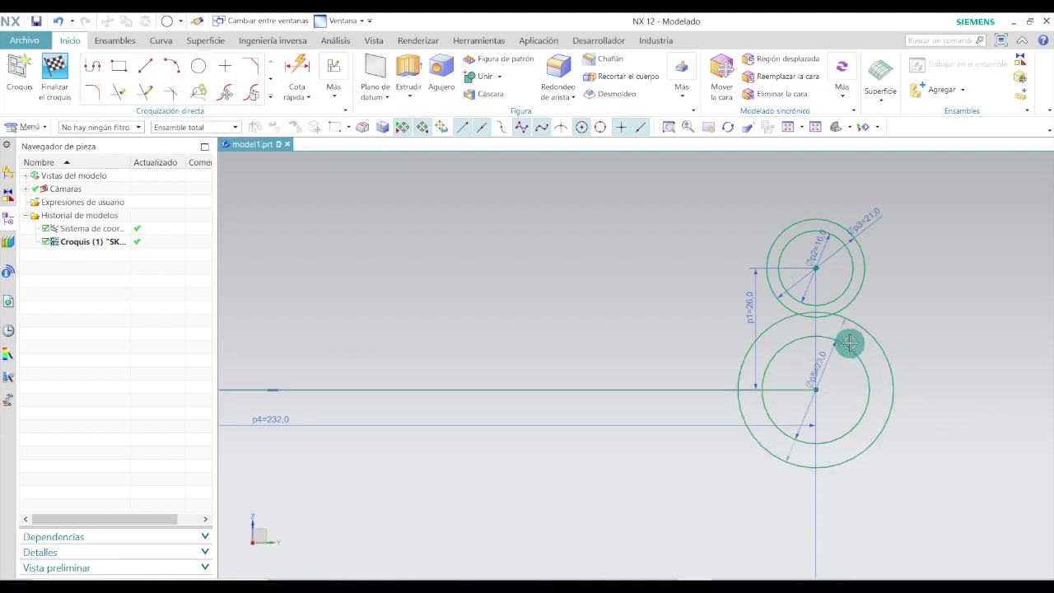
scroll(856, 337, "up", 3)
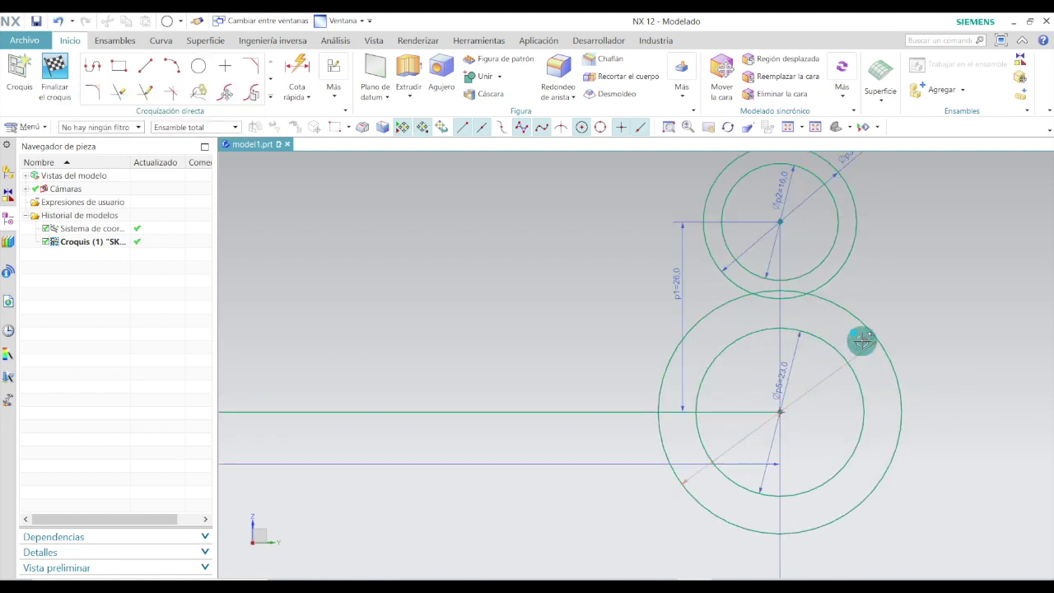
left_click(860, 340)
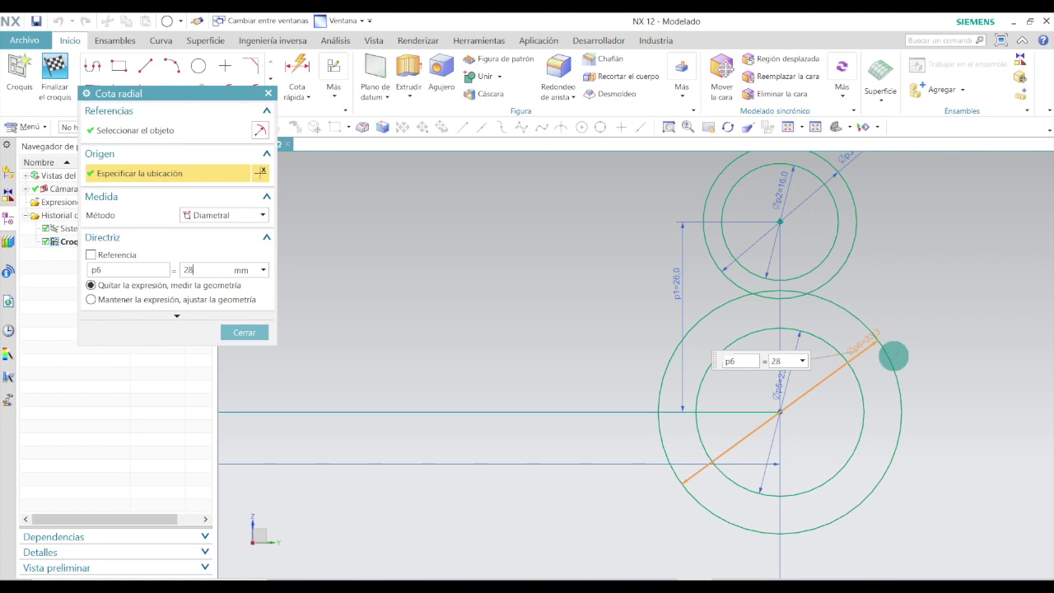
key("Return")
left_click(267, 332)
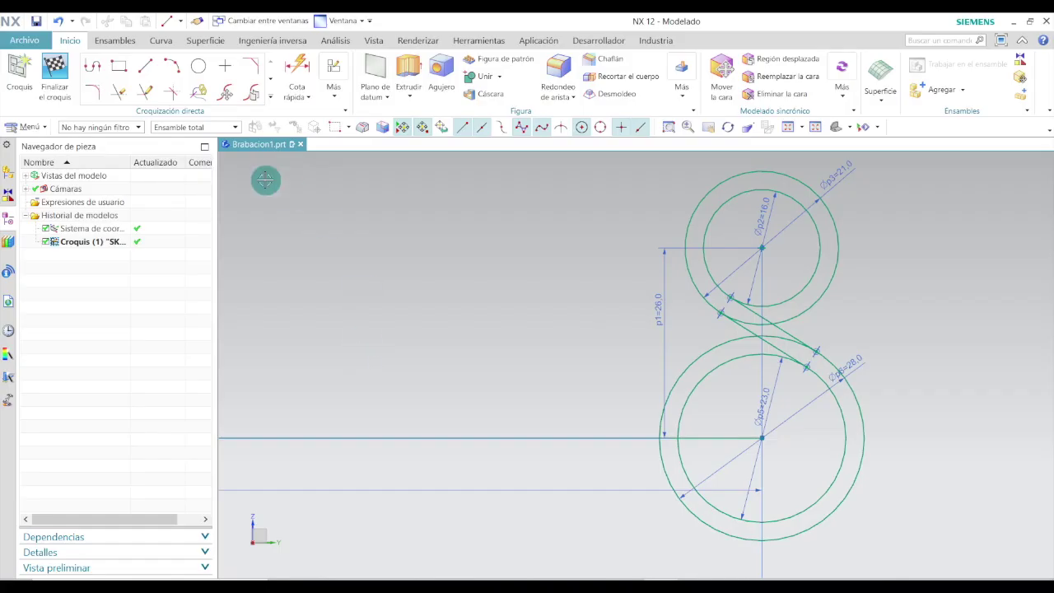
- Draw horizontal lines about 23.5 mm long, one outward from the lower circles' centre and one inward from the upper circles' centre
left_click(145, 66)
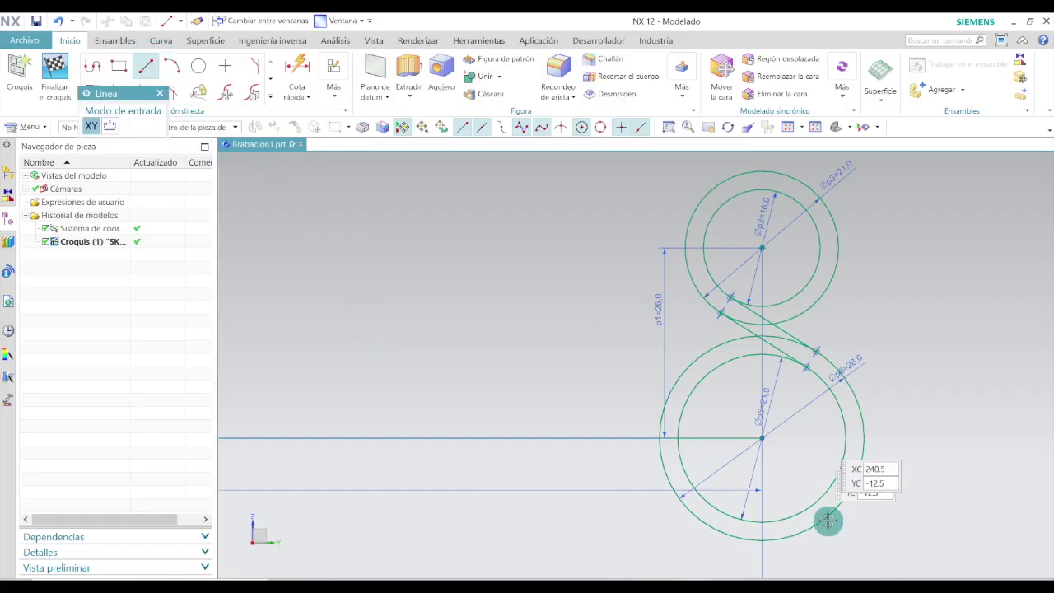
left_click(762, 439)
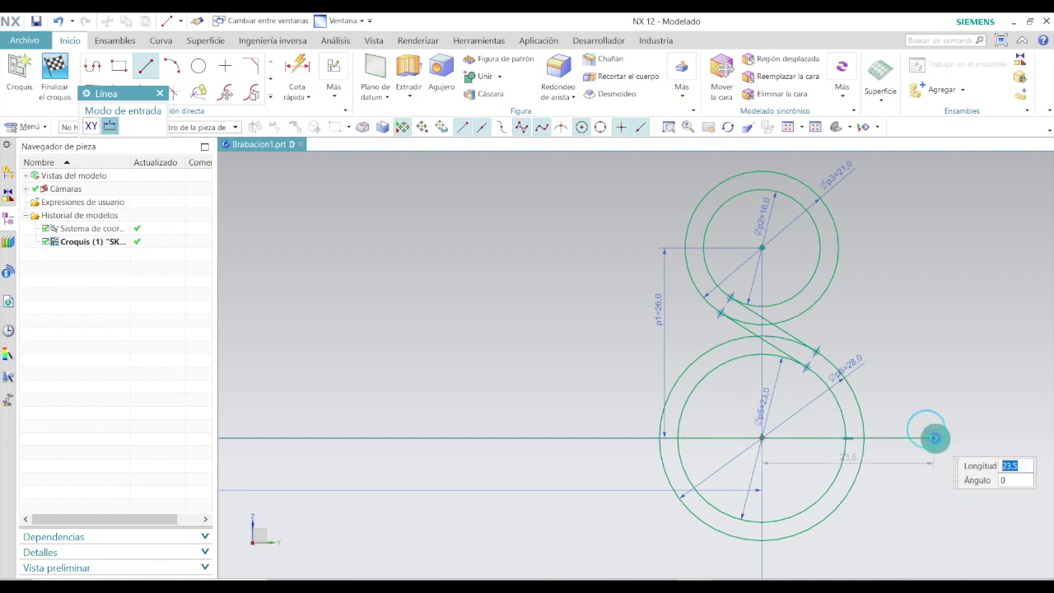
left_click(933, 437)
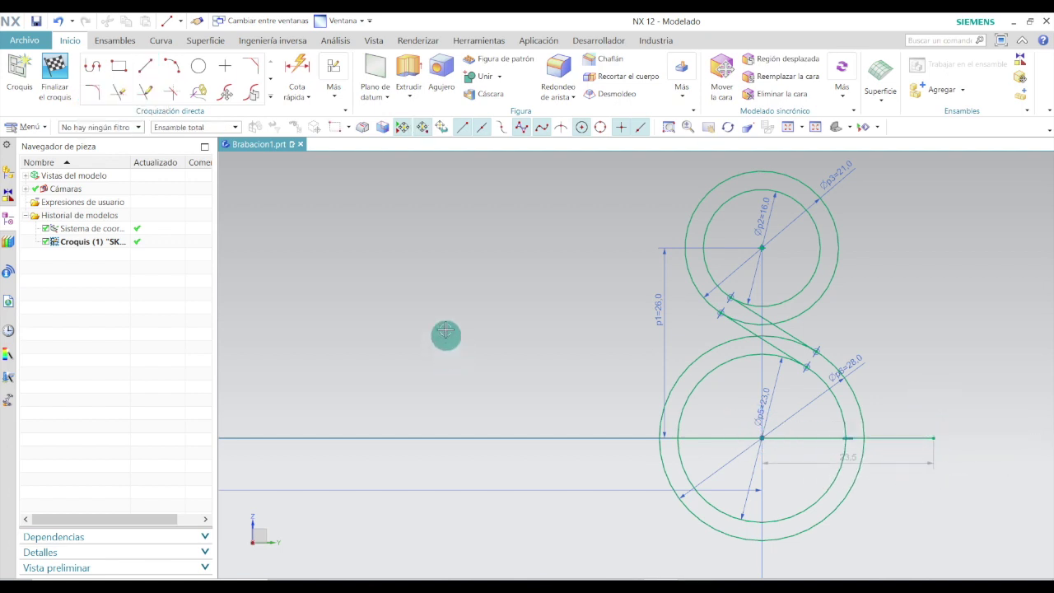
left_click(146, 65)
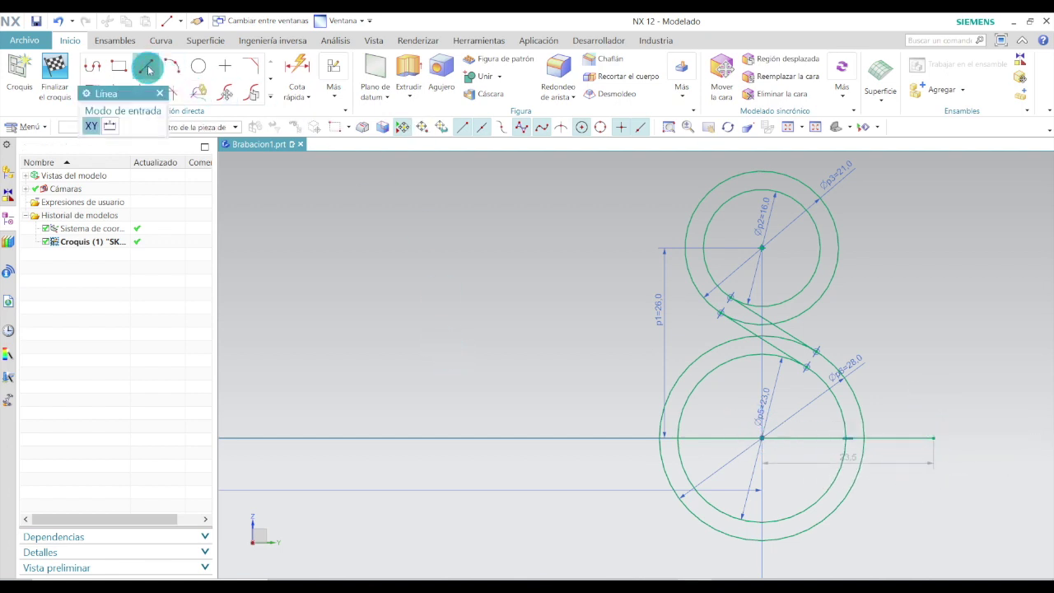
left_click(760, 247)
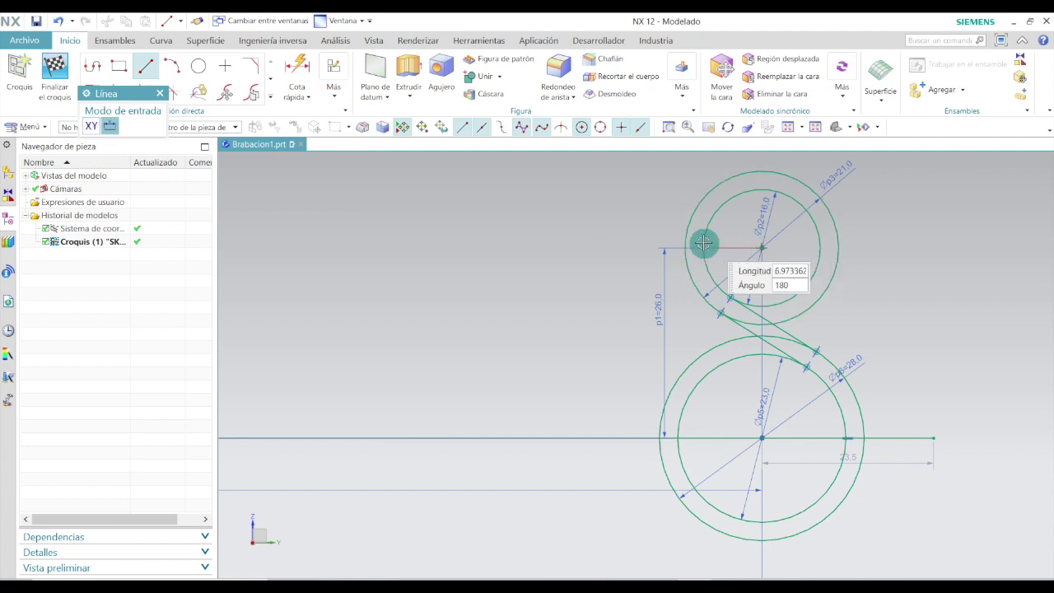
left_click(591, 250)
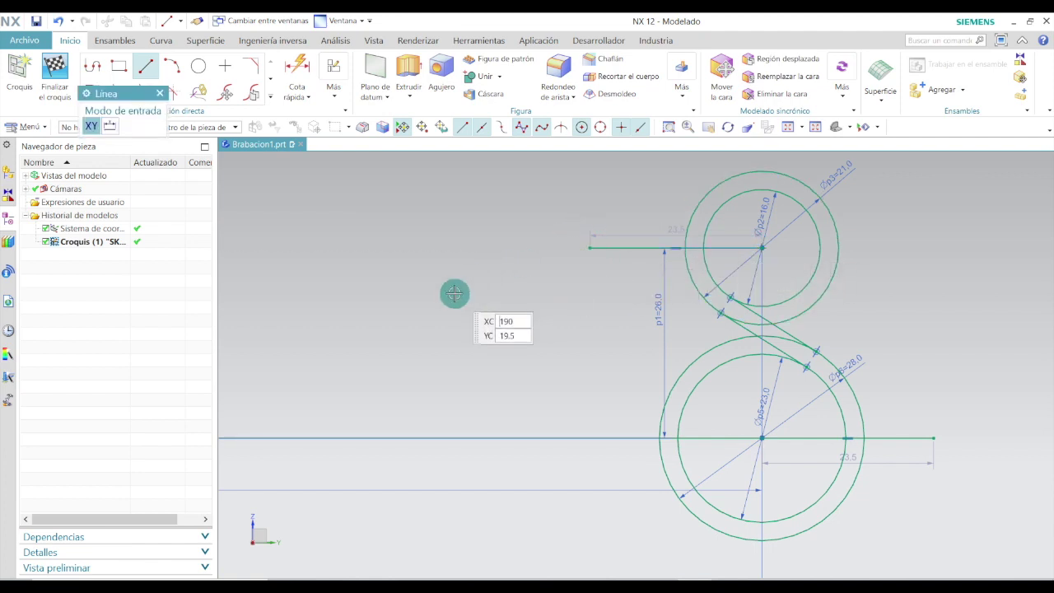
key("Escape")
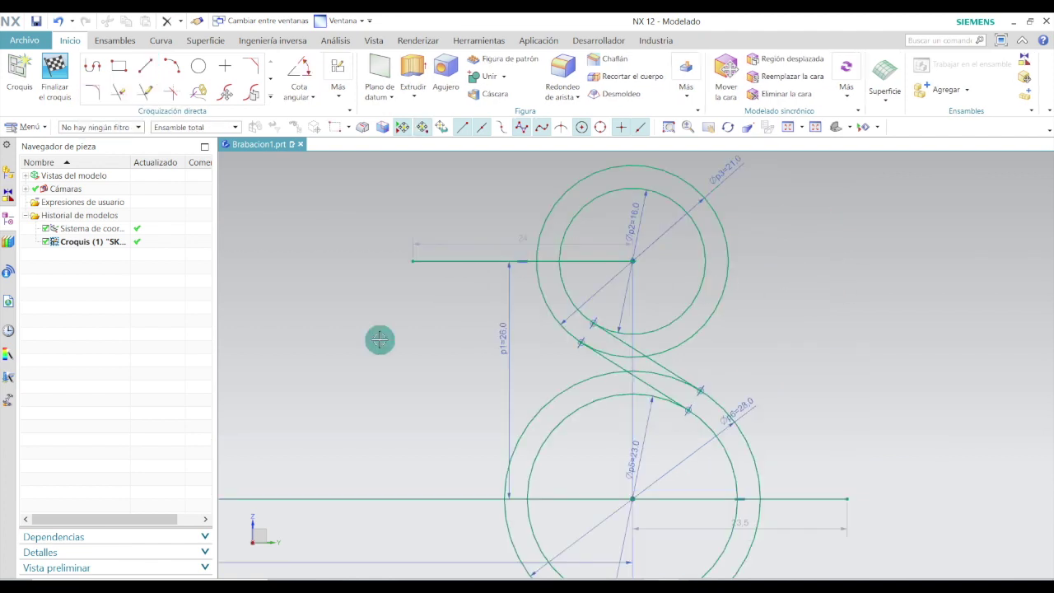
- Draw a line about 43 mm long at 105° upward from where the 16 mm circle meets the upper horizontal line
left_click(145, 69)
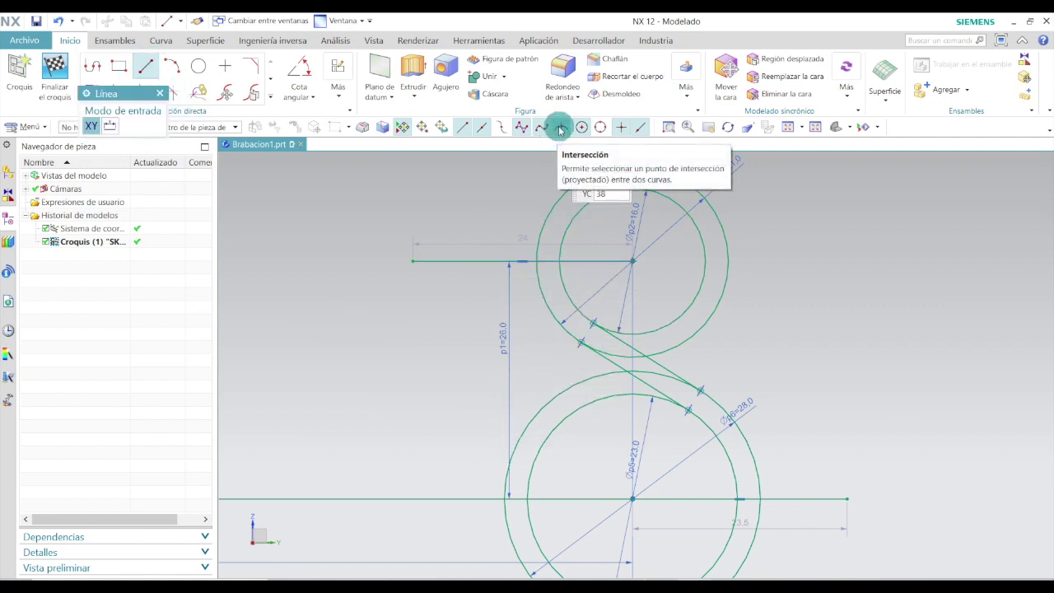
left_click(561, 262)
scroll(560, 267, "down", 5)
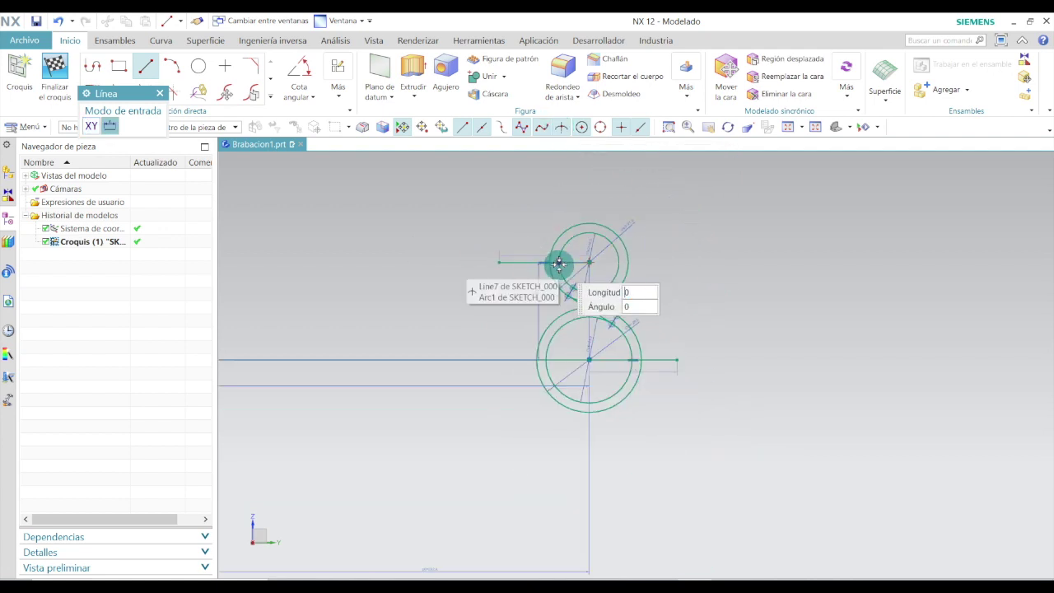
scroll(554, 247, "up", 5)
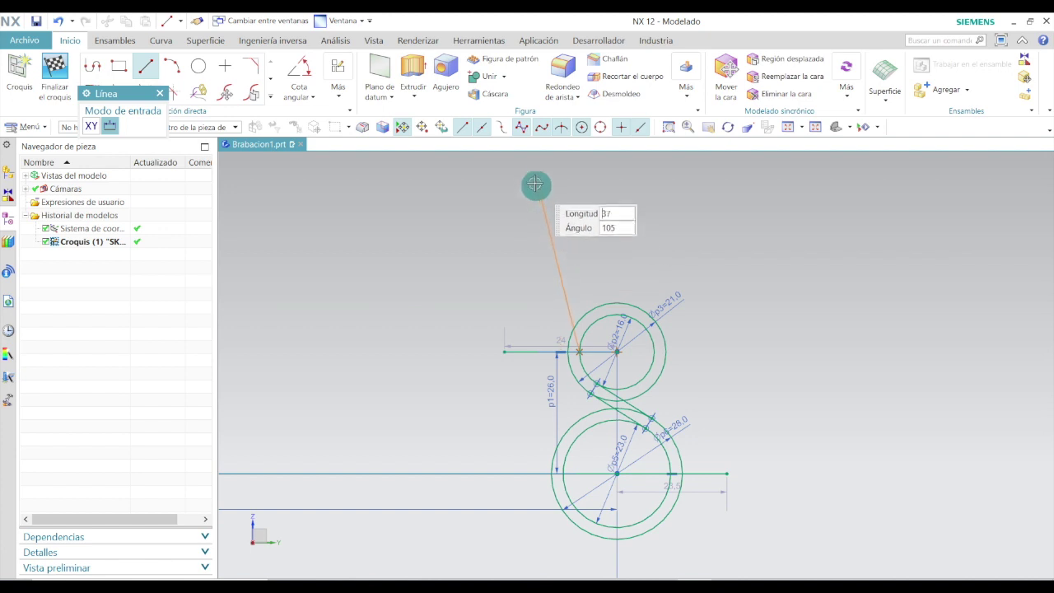
left_click(527, 158)
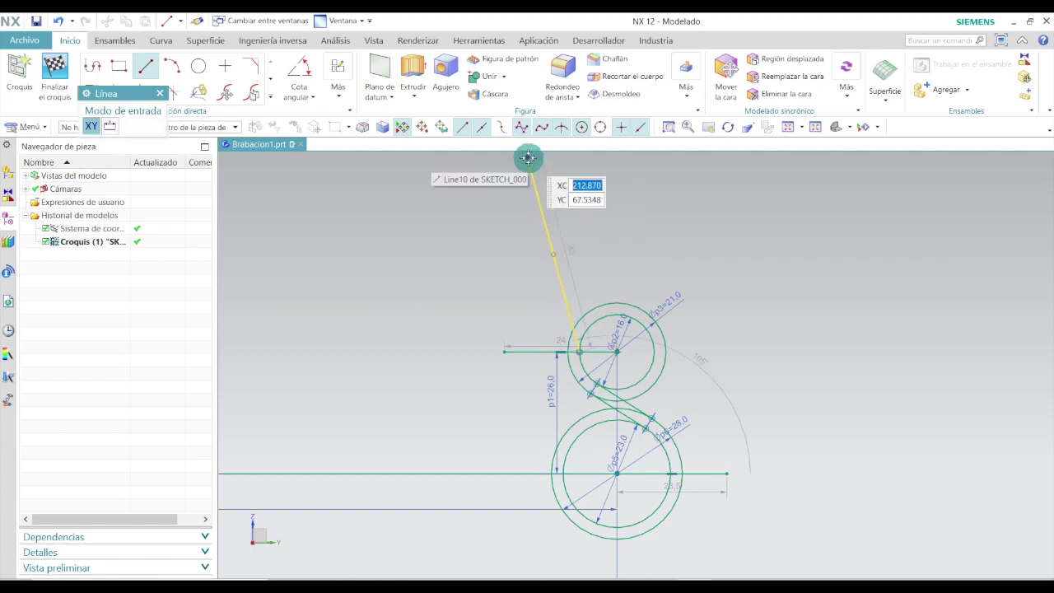
key("Escape")
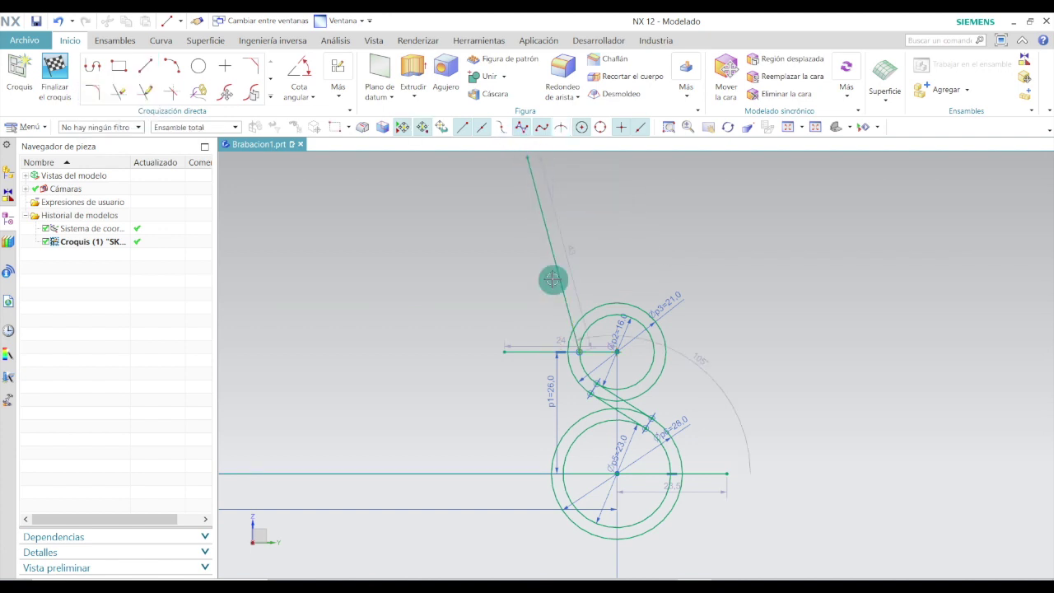
- Add an angular dimension between the inclined line and the upper horizontal line and set it to 85°
left_click(301, 76)
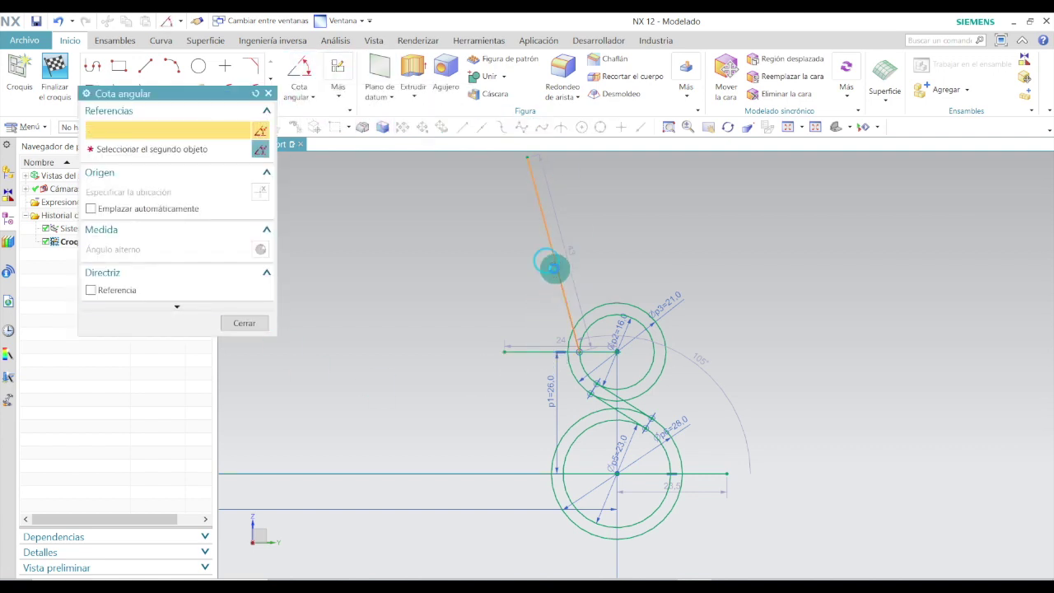
left_click(553, 267)
left_click(539, 353)
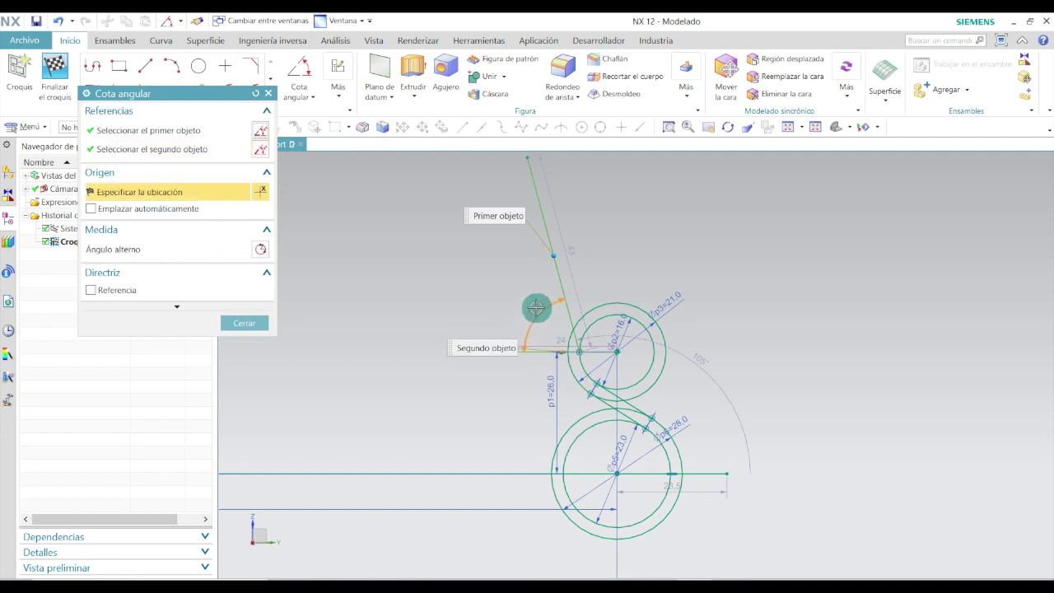
left_click(537, 308)
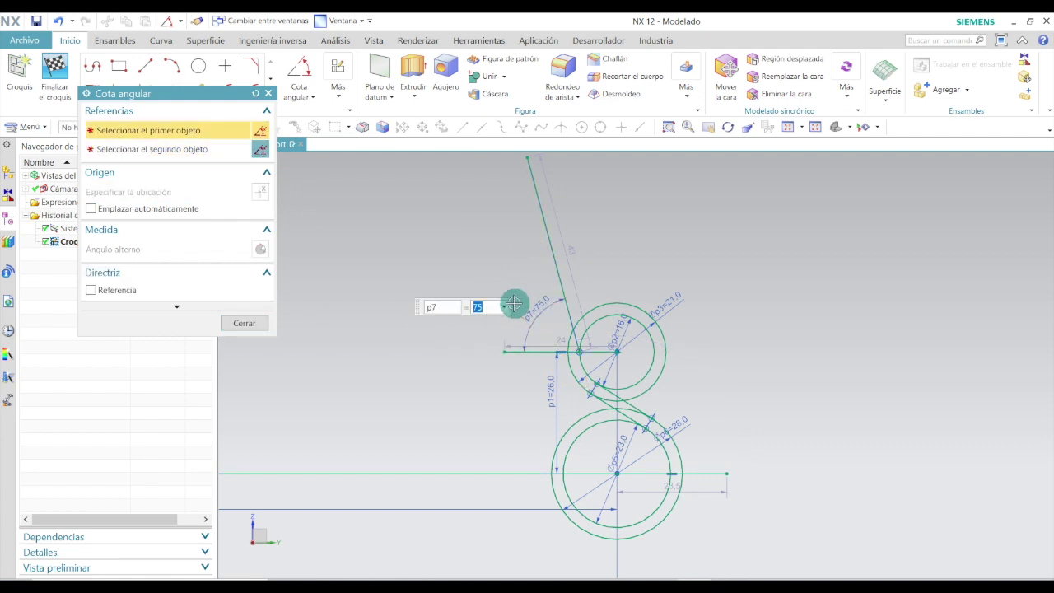
key("Return")
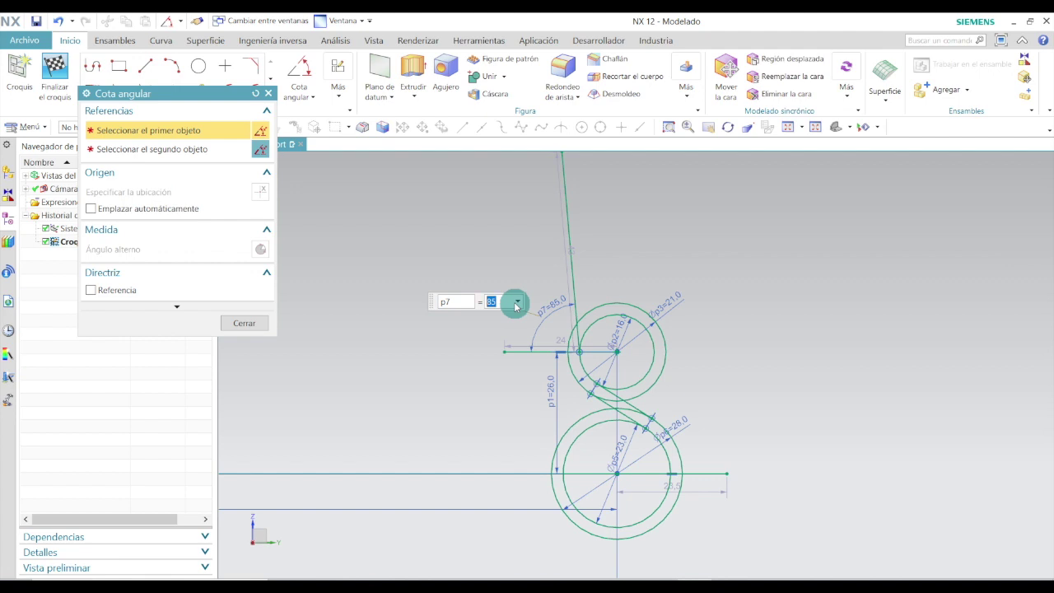
left_click(247, 323)
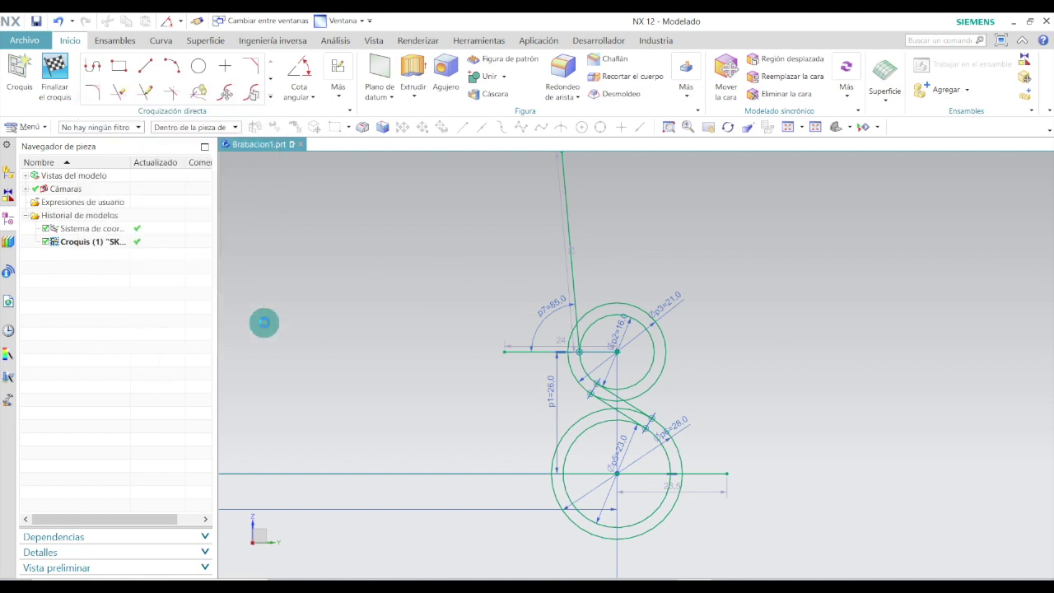
- Draw a line about 43 mm long, parallel to the inclined one, from where the 21 mm circle meets the upper horizontal line
left_click(153, 73)
scroll(565, 351, "up", 3)
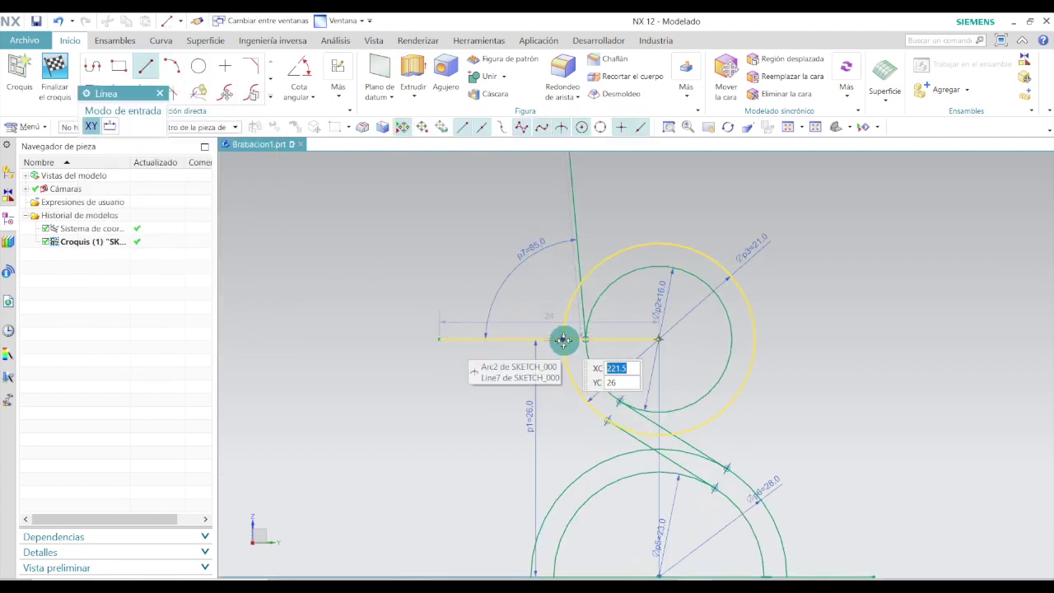
left_click(564, 341)
scroll(555, 242, "down", 3)
scroll(541, 216, "up", 3)
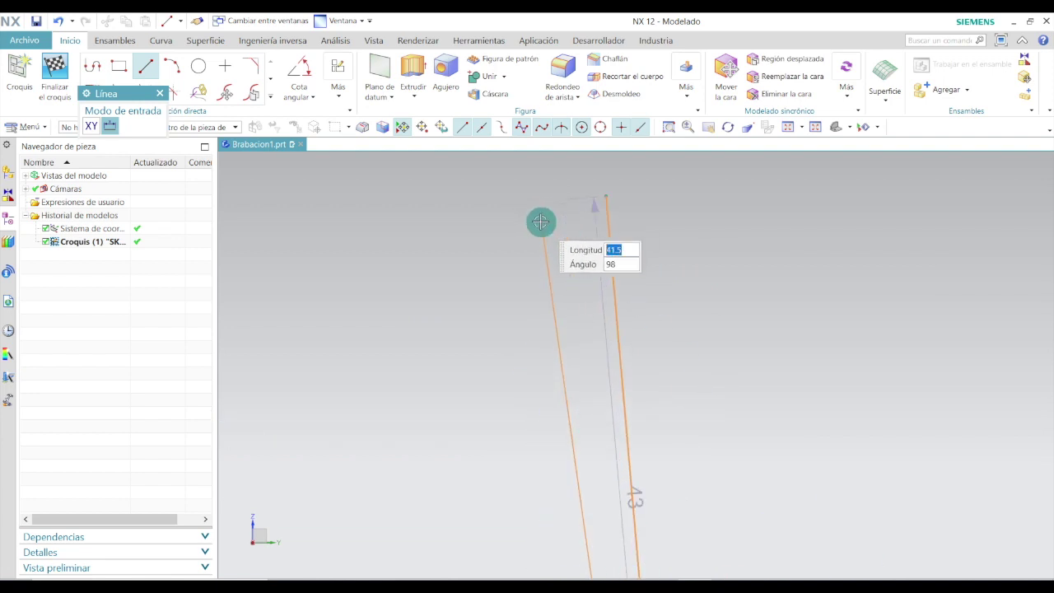
left_click(575, 192)
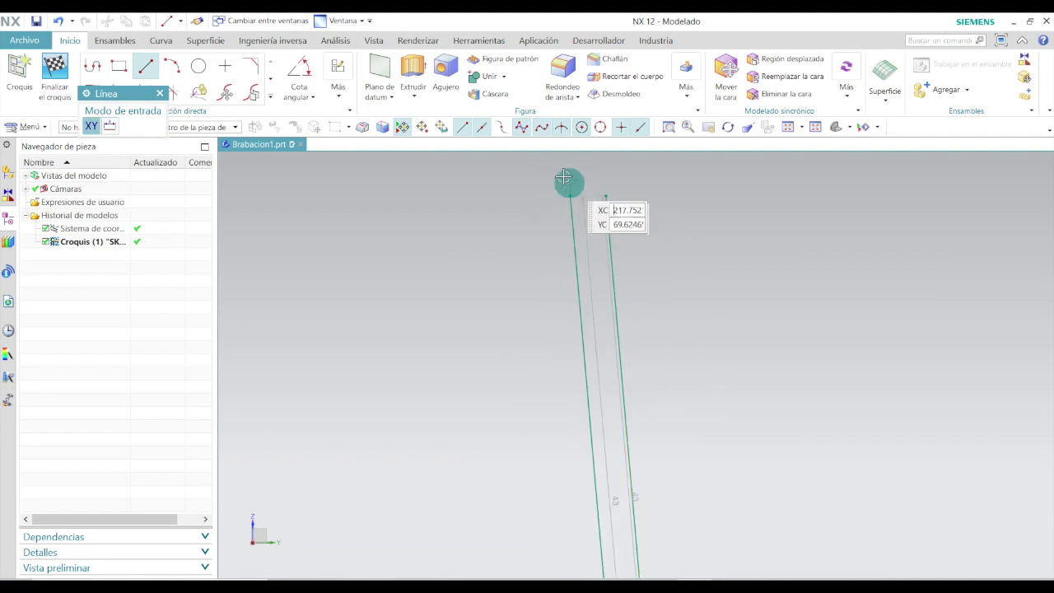
left_click(162, 93)
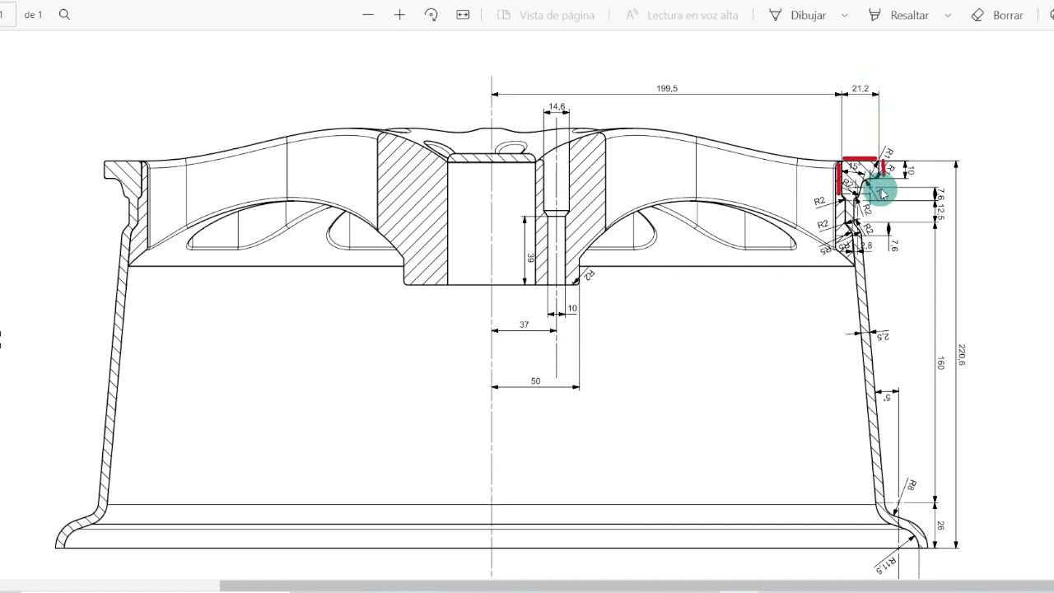
- Check the rim's upper edge in the section drawing, switch to NX, and draw a horizontal line about 69 mm long outward from the lower circles' centre
scroll(883, 170, "up", 3, "ctrl")
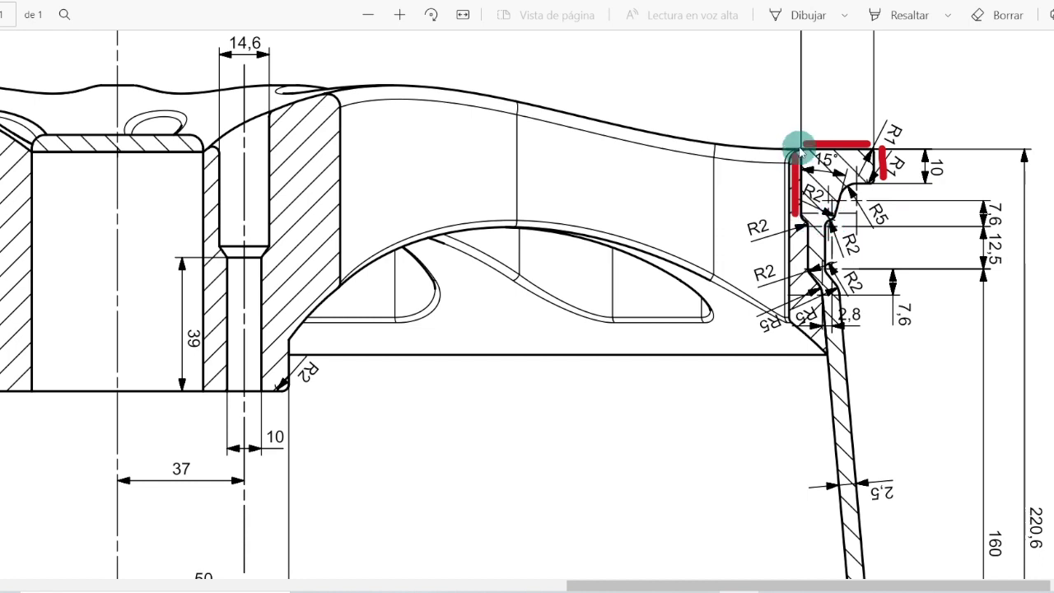
scroll(867, 169, "down", 3, "ctrl")
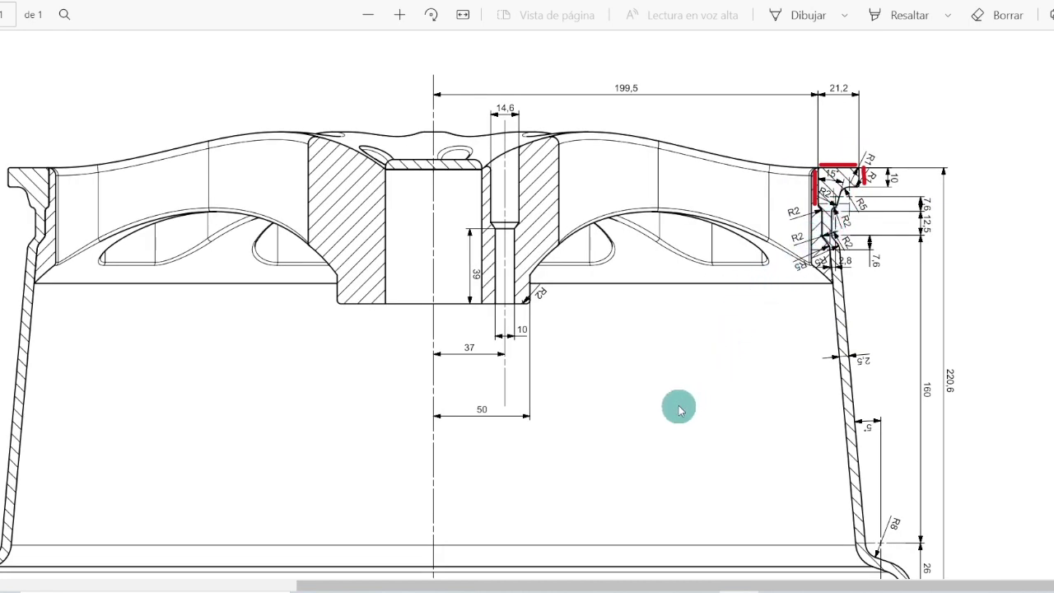
key("alt+Tab")
scroll(452, 429, "down", 5)
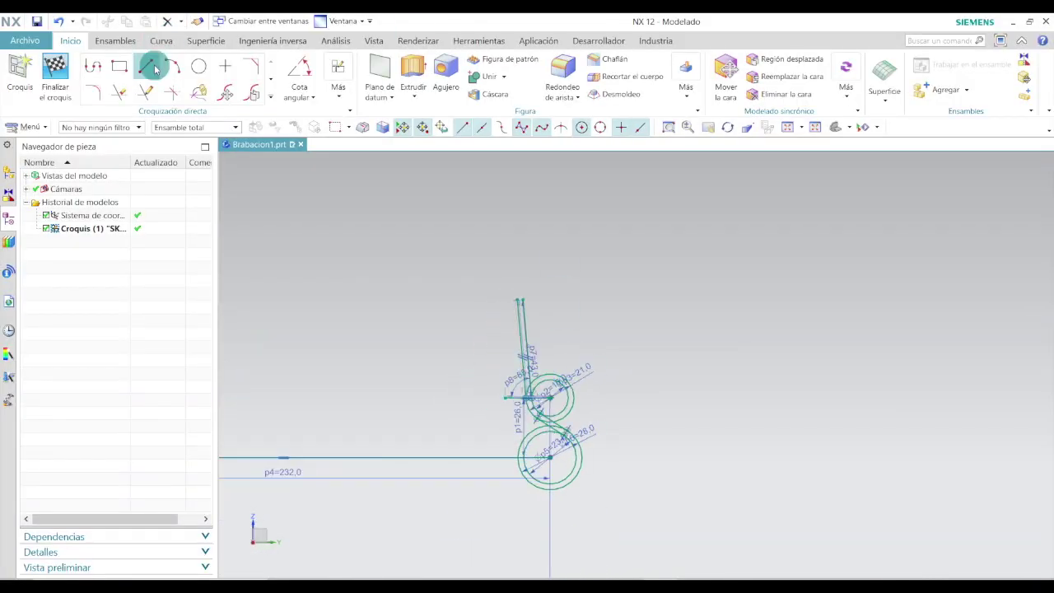
left_click(153, 69)
left_click(550, 457)
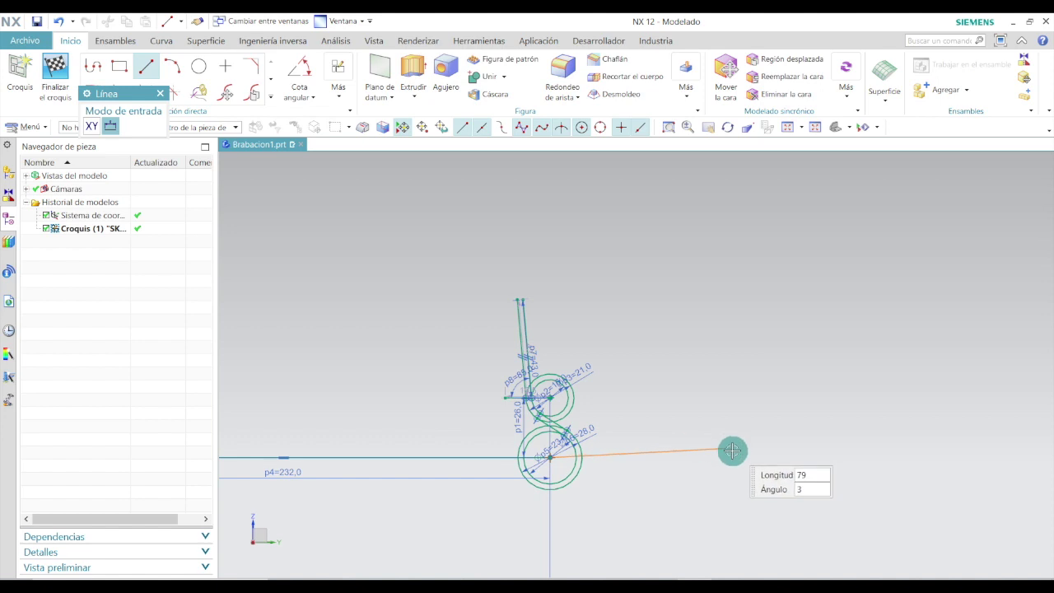
left_click(708, 456)
- Draw a vertical line upward from the outer end of that horizontal line and set its length to 220.6 mm
scroll(699, 404, "down", 1)
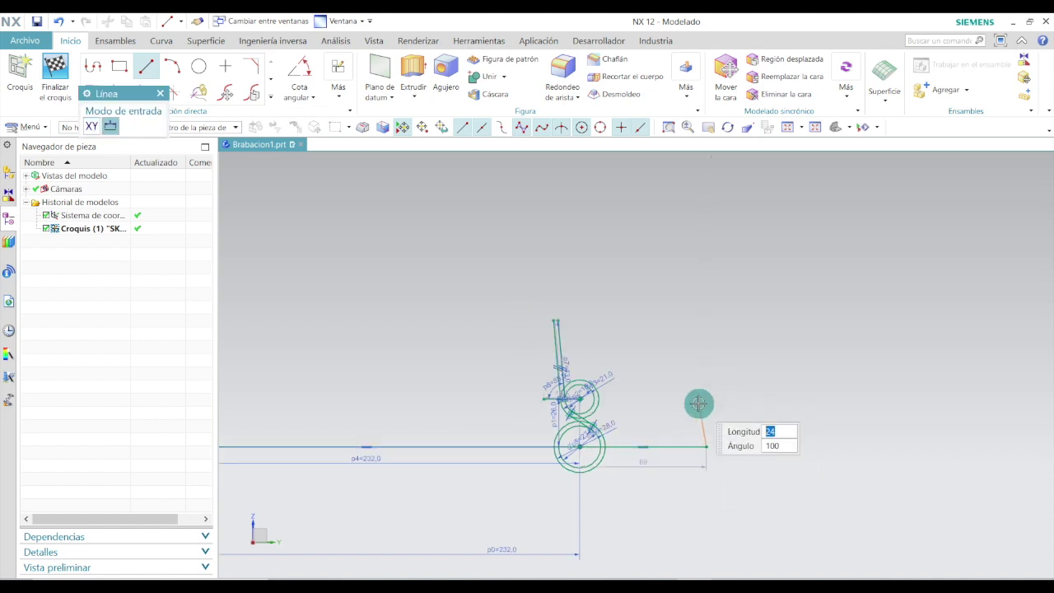
scroll(699, 404, "down", 2)
left_click(705, 247)
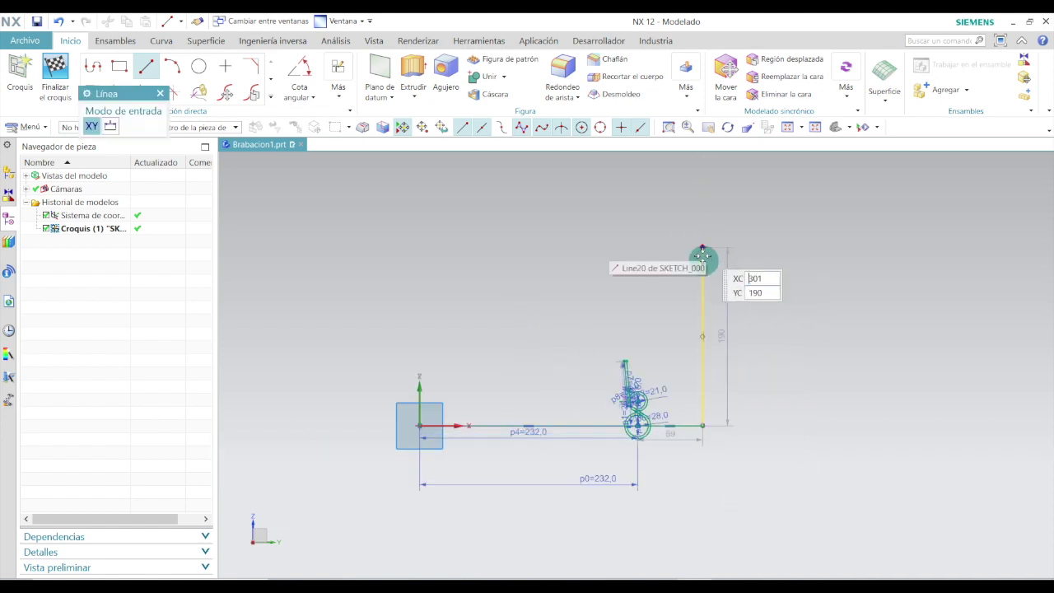
key("Escape")
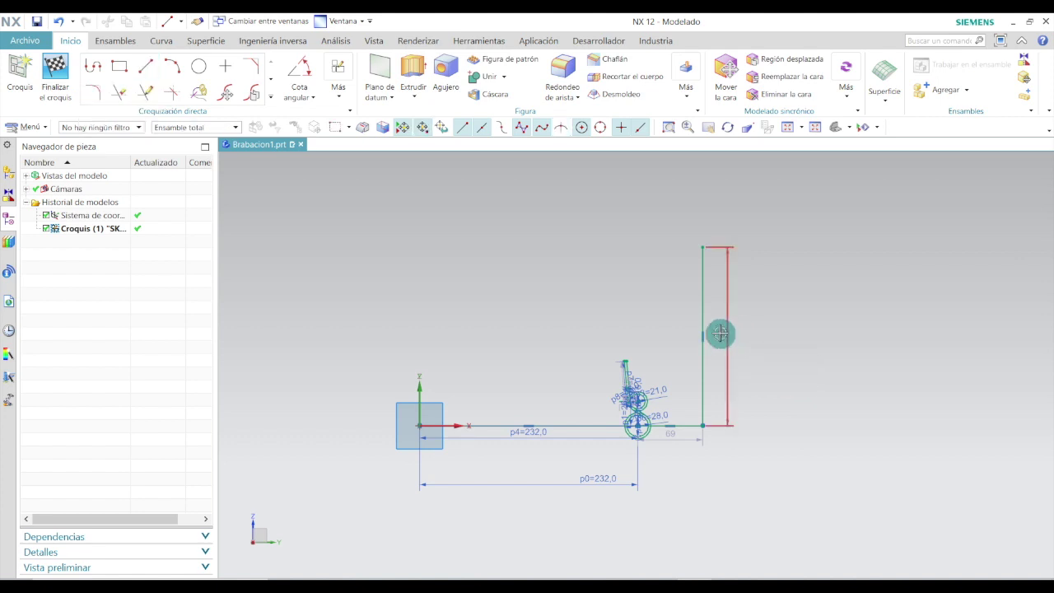
double_click(726, 335)
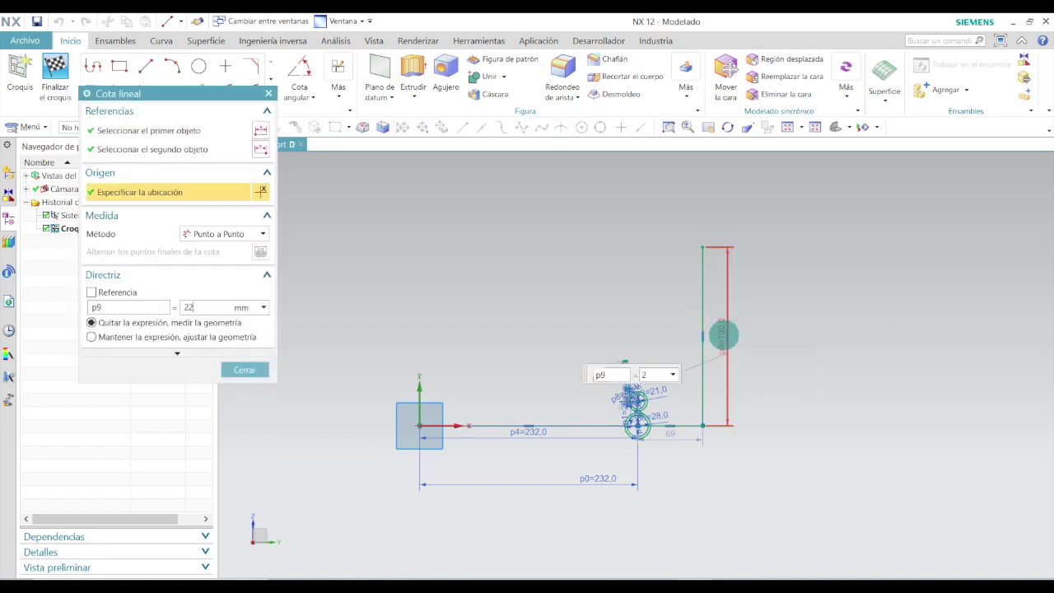
key("Return")
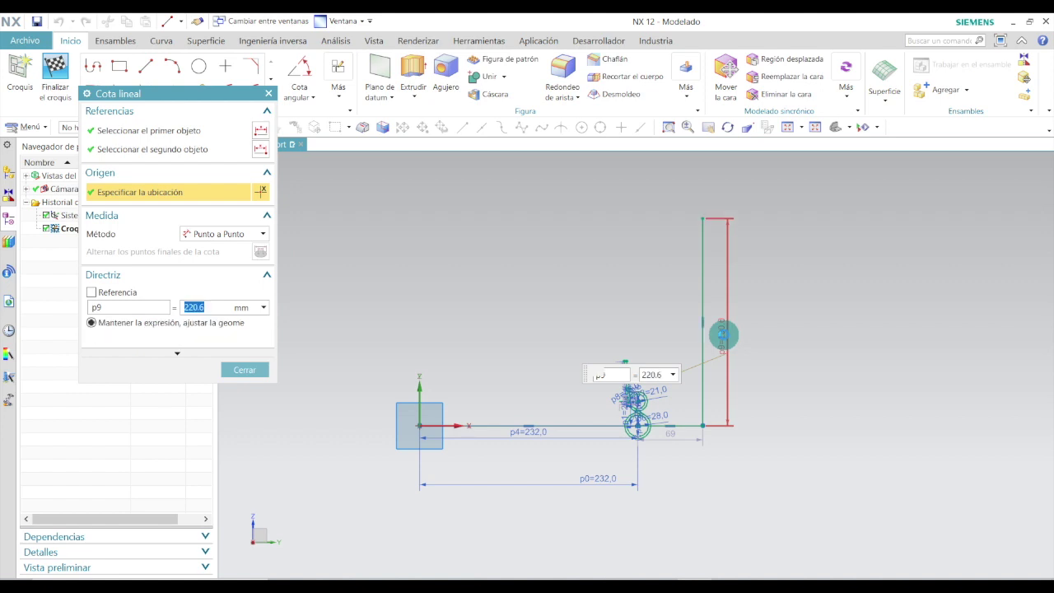
left_click(245, 370)
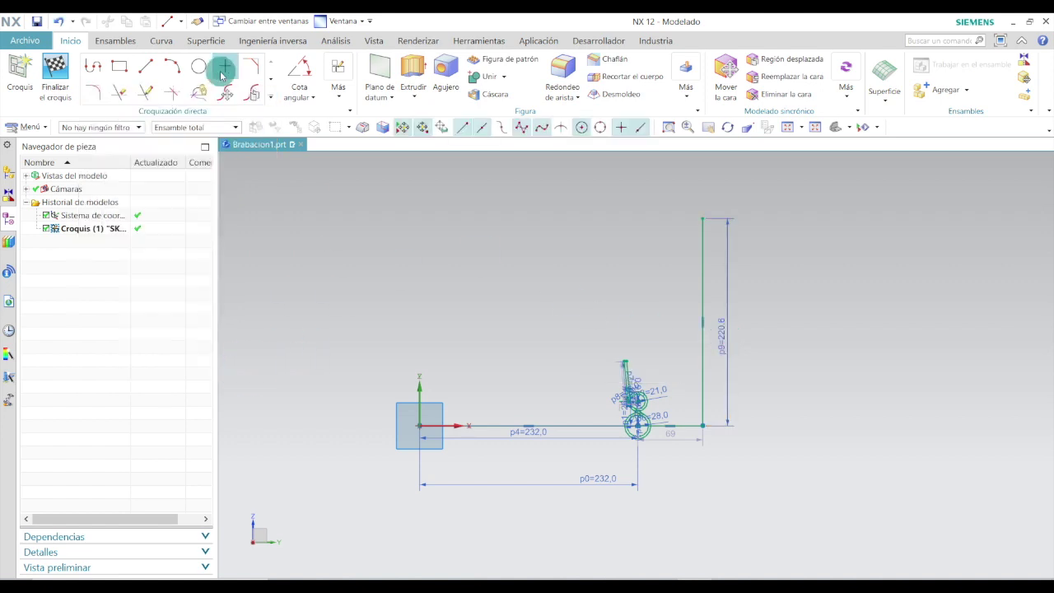
- Draw a horizontal line about 125 mm long inward from the upper end of the 220.6 mm vertical line
left_click(146, 65)
left_click(702, 219)
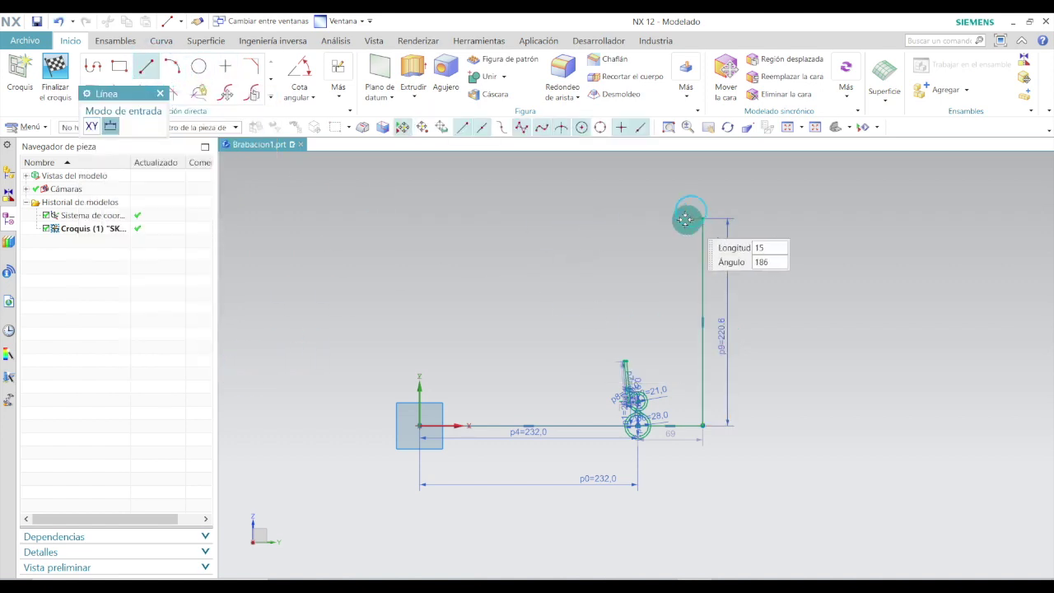
left_click(582, 218)
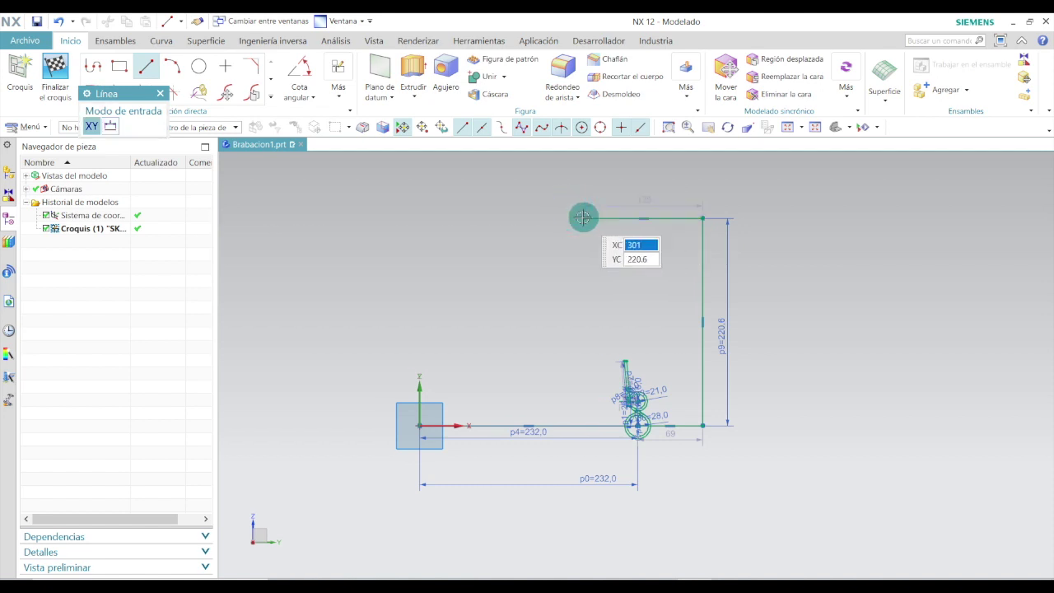
key("Escape")
- Draw a vertical line about 270 mm up from the origin and a horizontal line about 195 mm long outward from its upper end
left_click(148, 67)
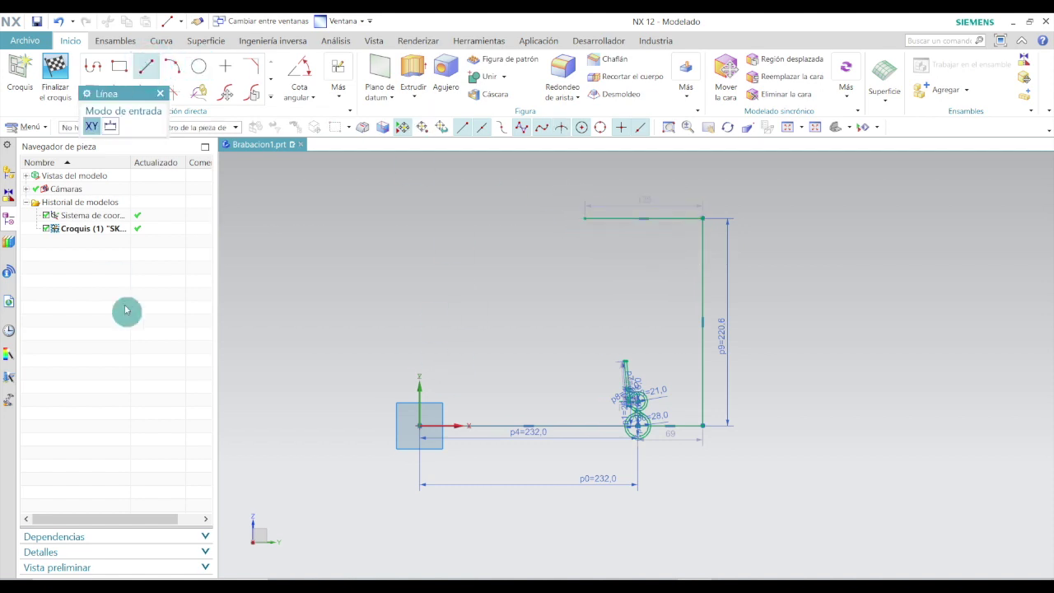
left_click(419, 426)
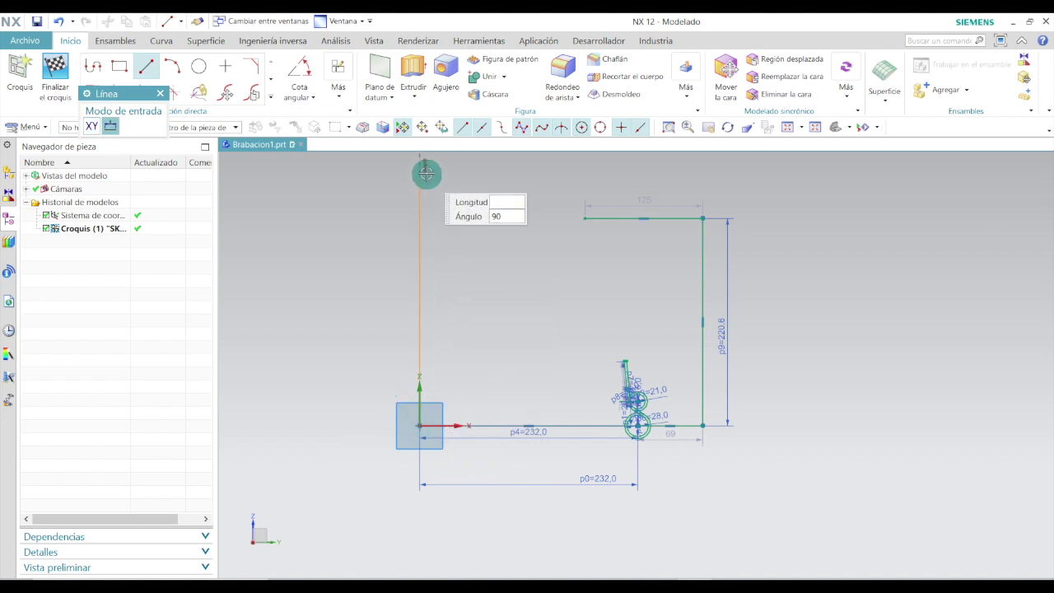
left_click(421, 167)
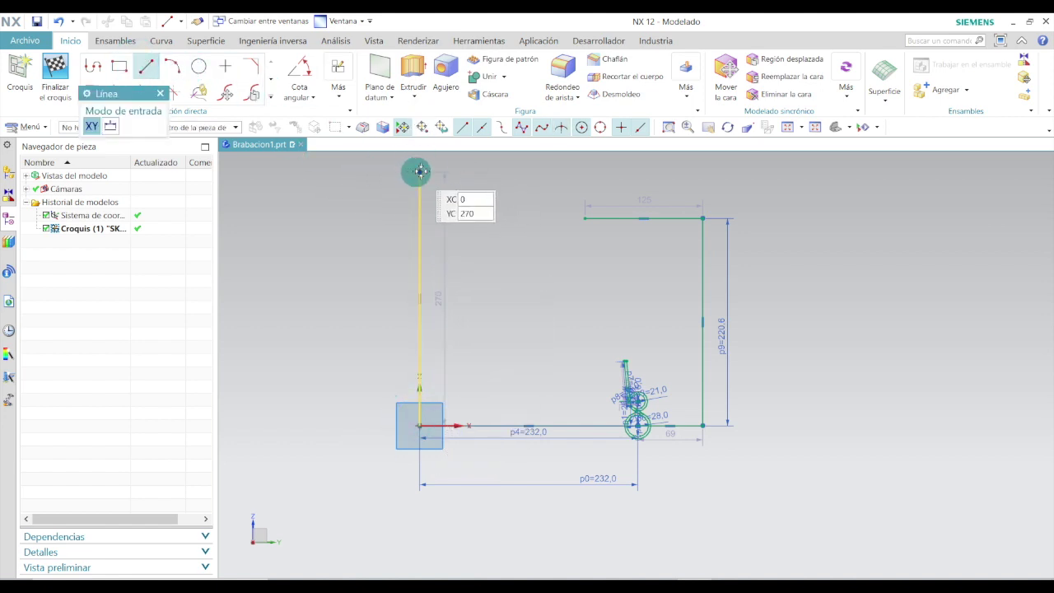
left_click(420, 172)
left_click(599, 172)
key("Escape")
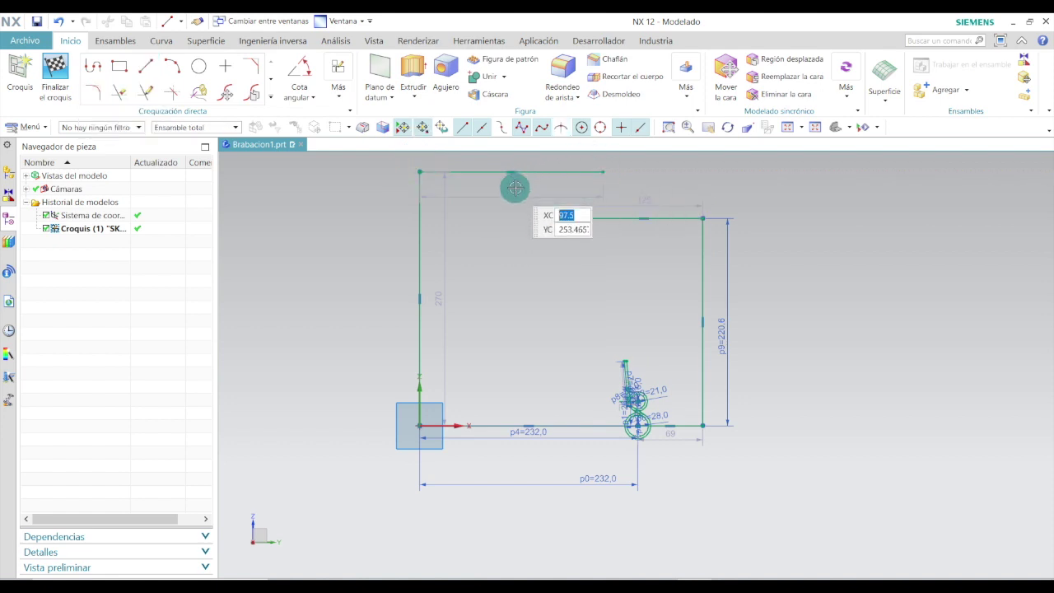
- Set the length of the topmost horizontal line to 199.5 mm
left_click(515, 189)
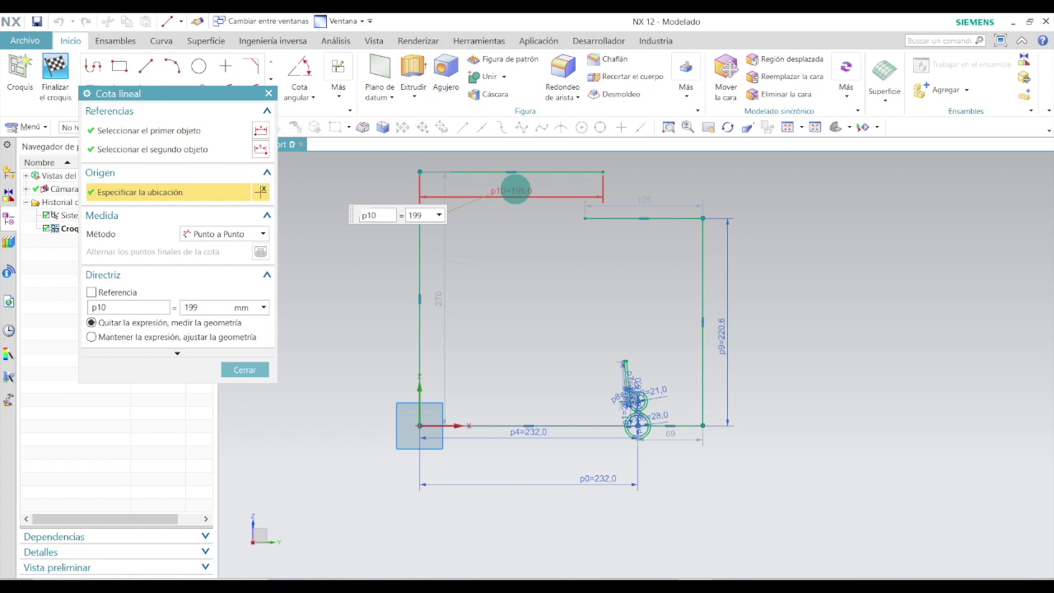
type("199.5")
key("Return")
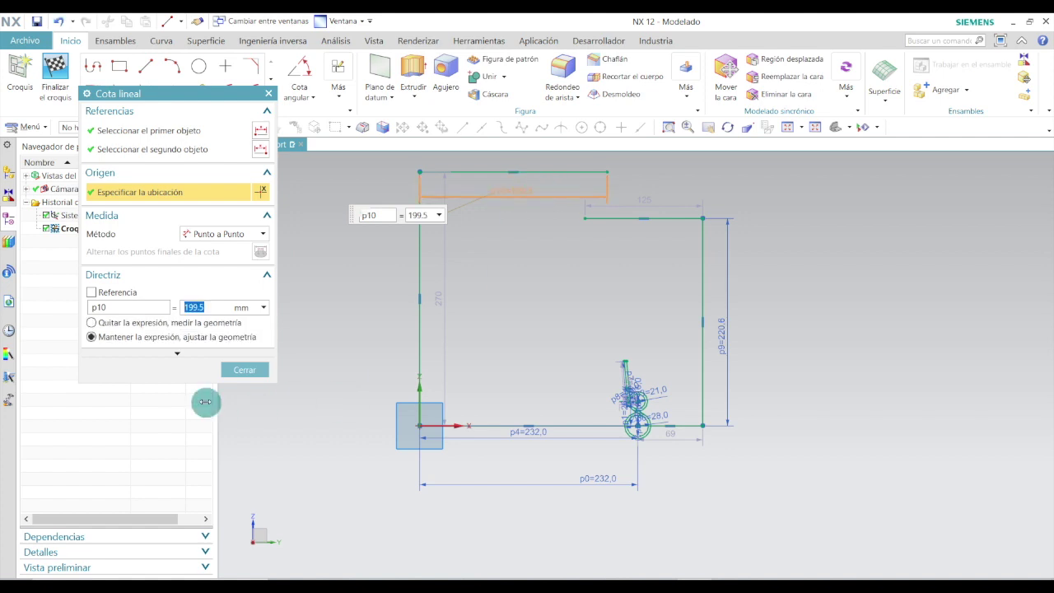
left_click(245, 369)
- Try to connect the outer end of the 199.5 mm line to the horizontal line below with a vertical line, and delete it
scroll(640, 165, "up", 2)
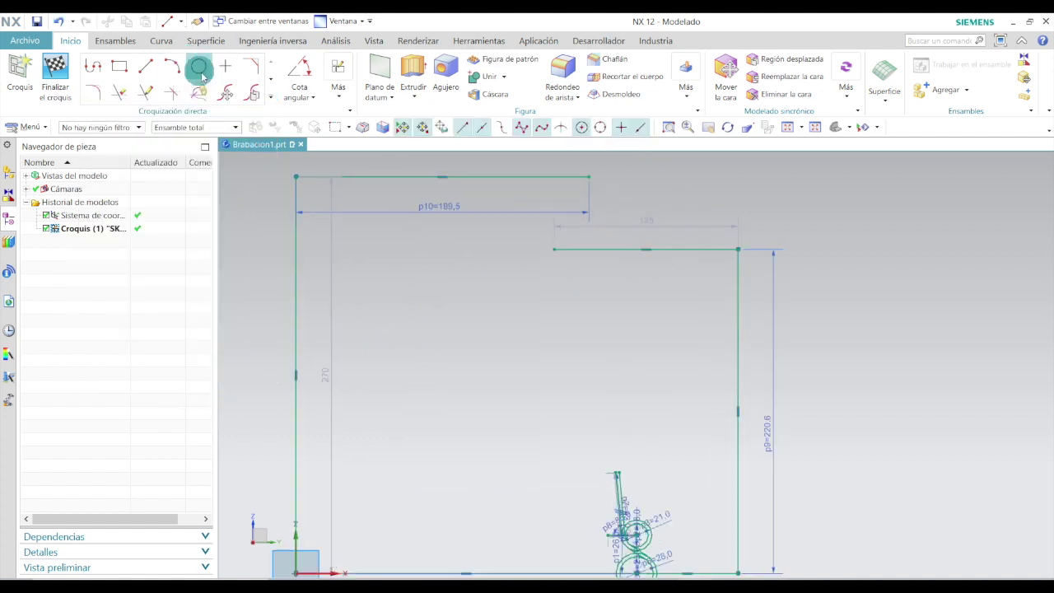
left_click(146, 66)
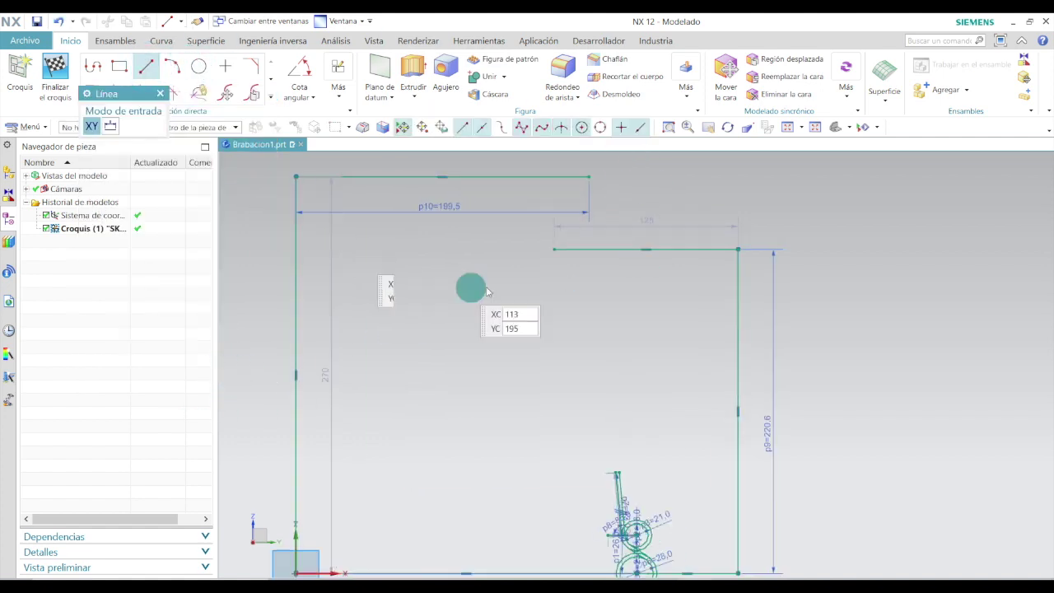
left_click(589, 176)
left_click(590, 247)
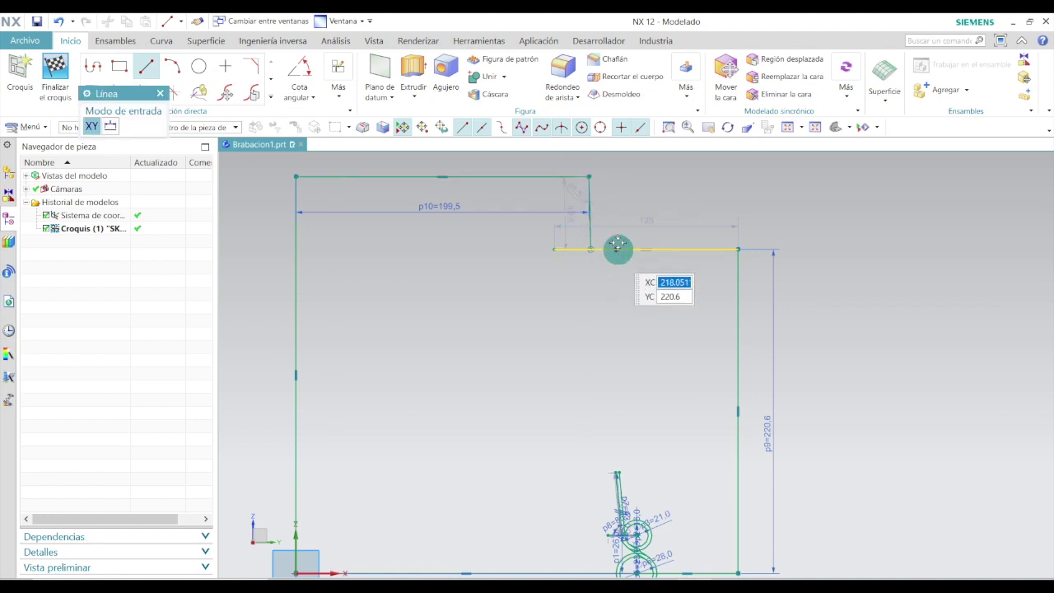
left_click(153, 63)
left_click(662, 184)
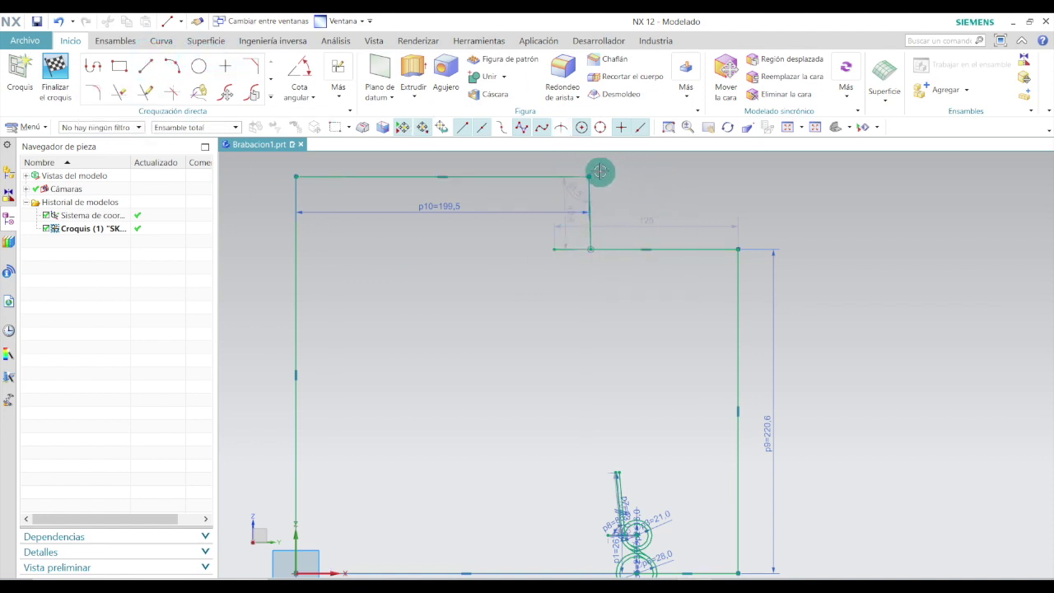
left_click(589, 175)
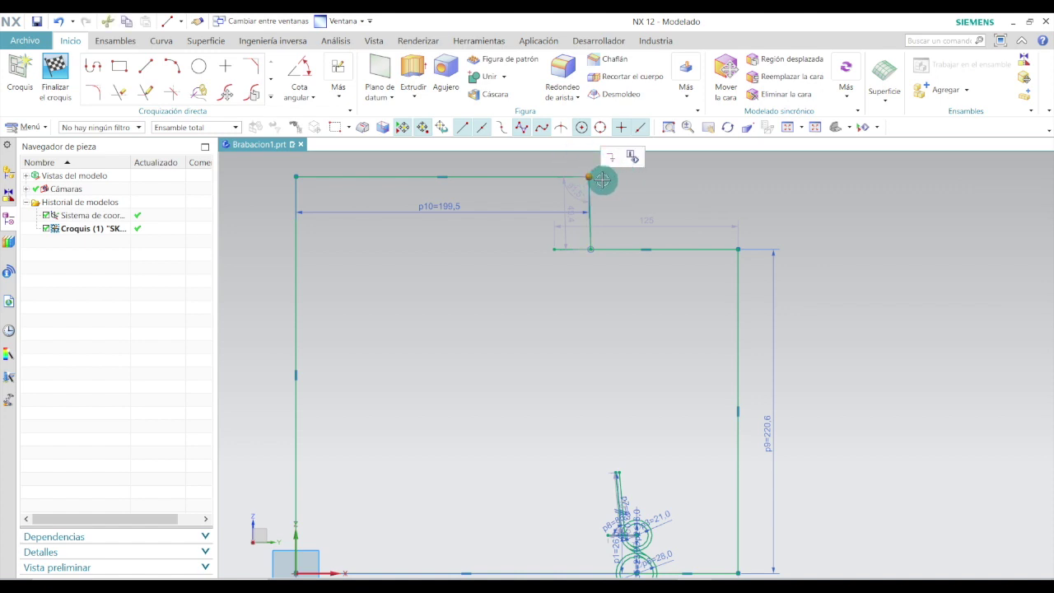
scroll(602, 180, "up", 3)
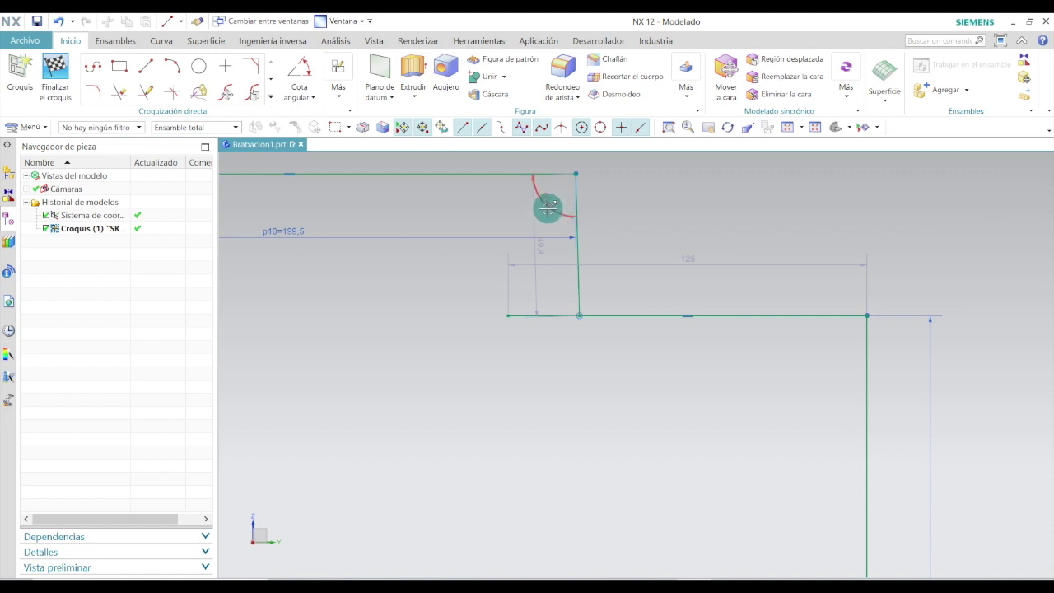
left_click(579, 275)
key("Delete")
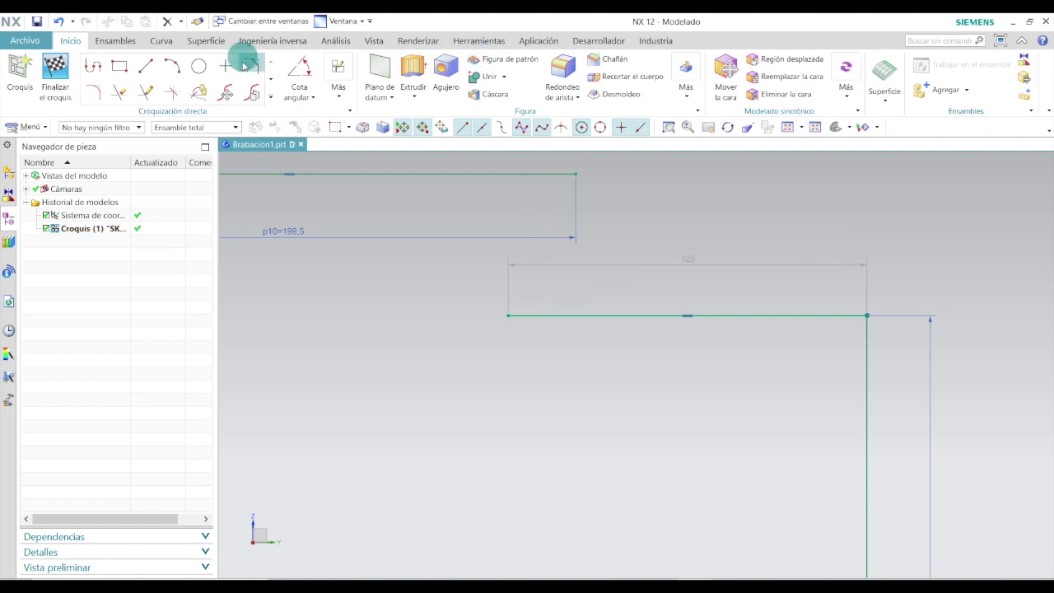
- Try redrawing the connecting line between the two upper horizontal lines, and delete its automatic dimension and the line
left_click(148, 70)
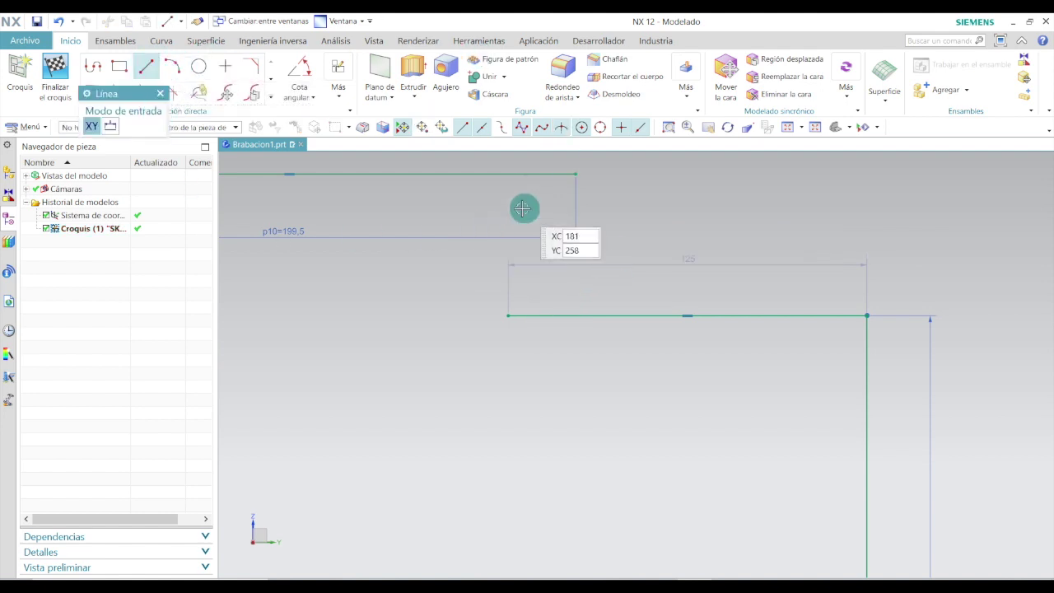
left_click(575, 174)
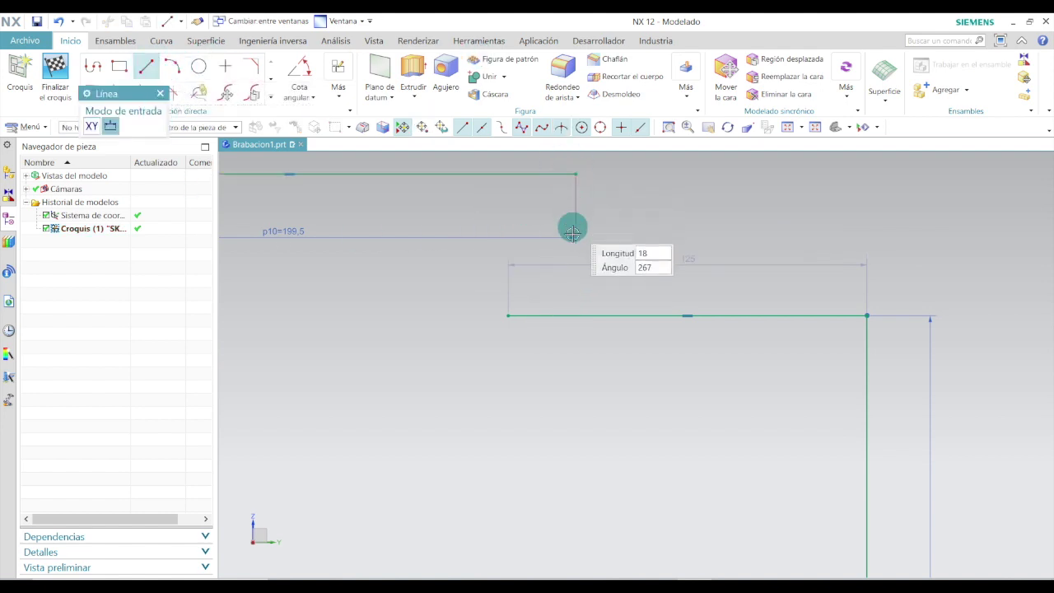
left_click(575, 315)
key("Escape")
left_click(559, 190)
key("Delete")
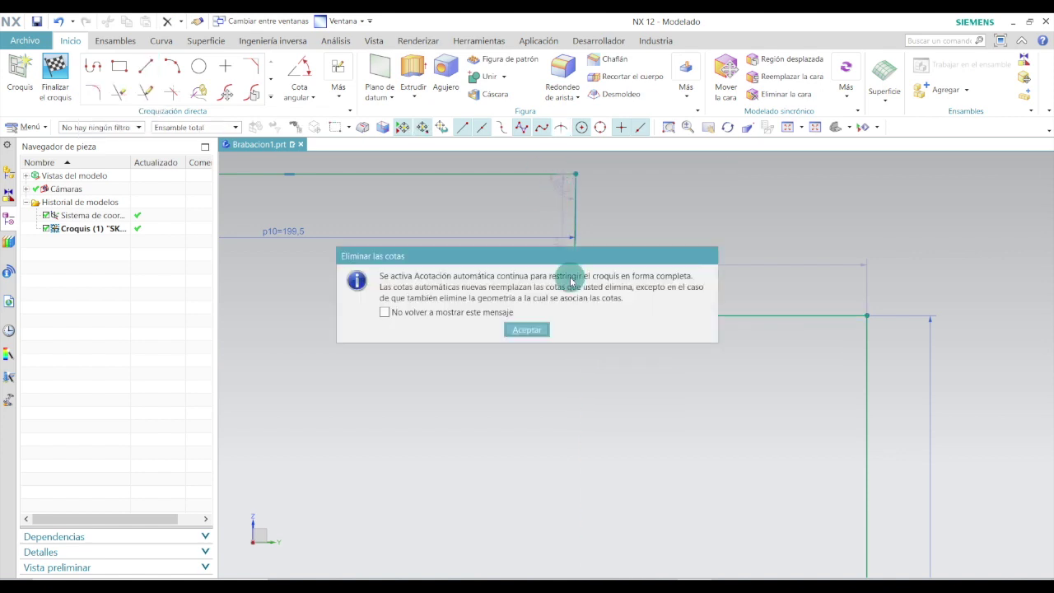
left_click(528, 331)
left_click(570, 296)
key("Delete")
- Draw a vertical line about 49.4 mm long from the outer end of the 199.5 mm line down to the horizontal line below
left_click(150, 67)
left_click(576, 173)
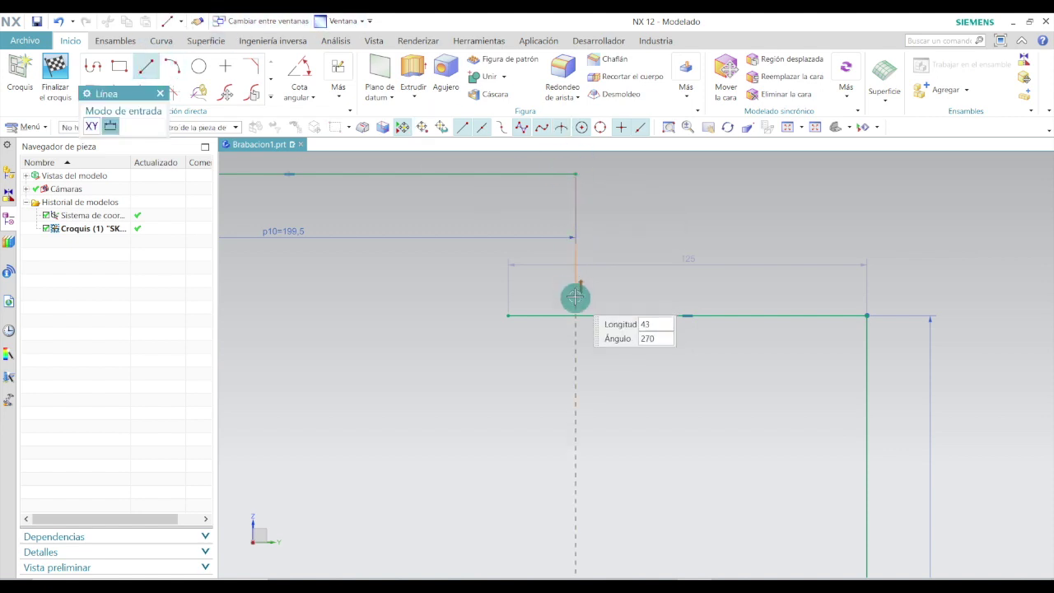
left_click(575, 314)
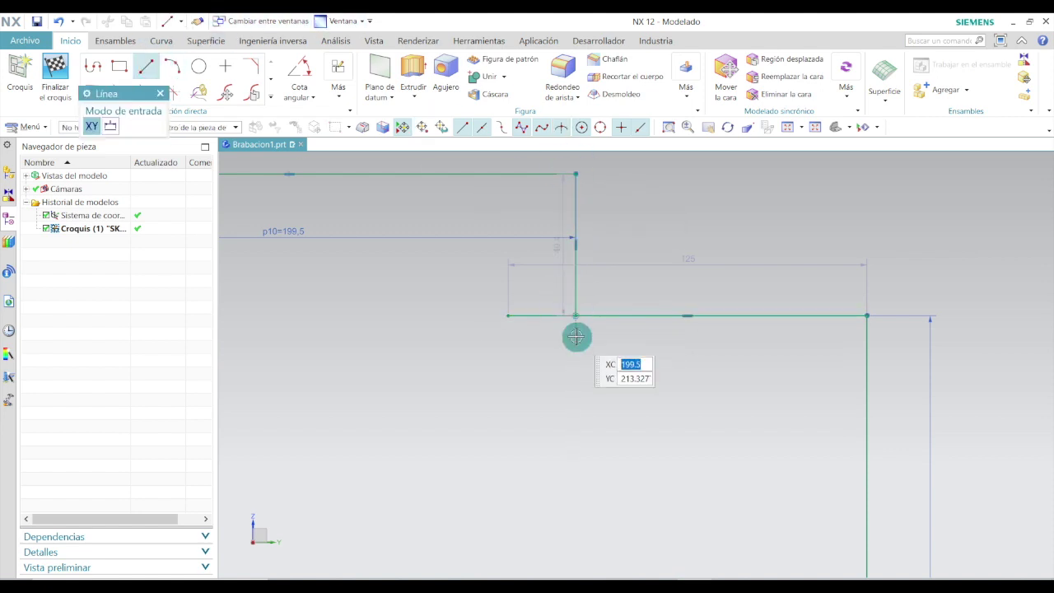
key("Escape")
- Draw a horizontal line outward from the outer end of the 199.5 mm line and set its length to 21.2 mm
left_click(147, 66)
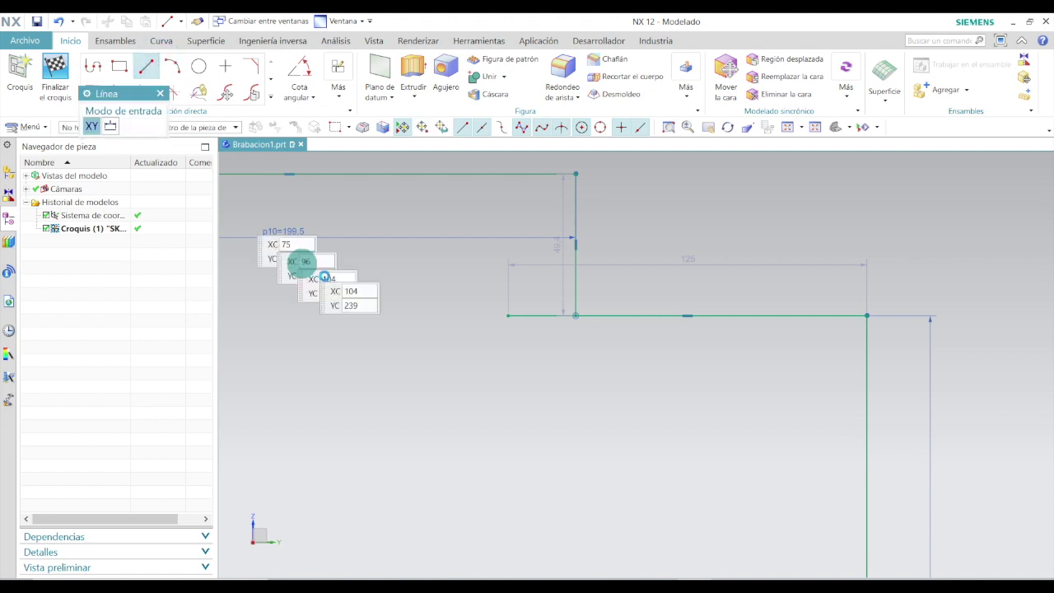
left_click(576, 174)
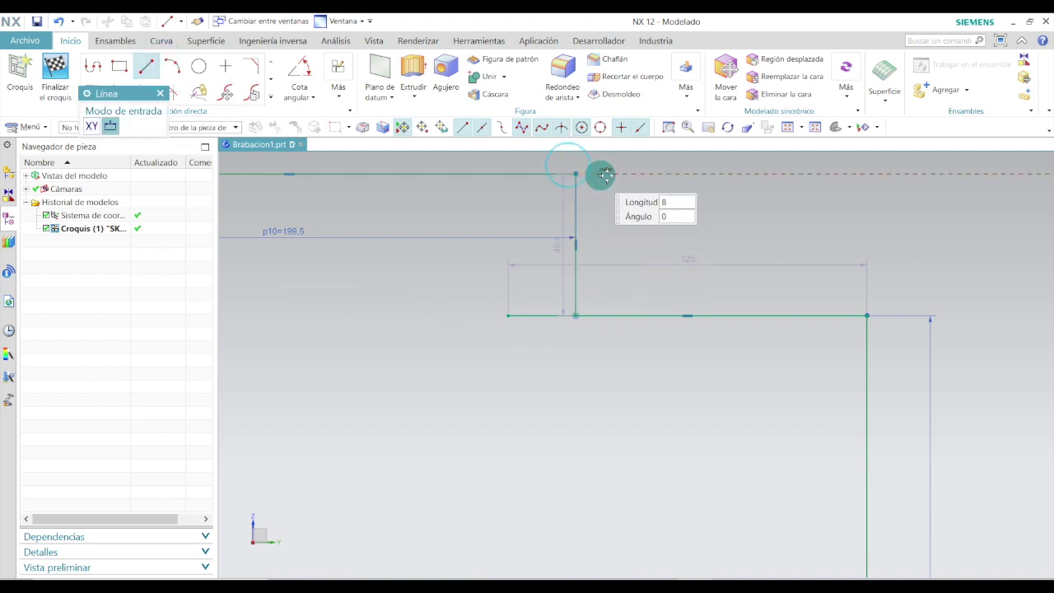
left_click(671, 174)
key("Escape")
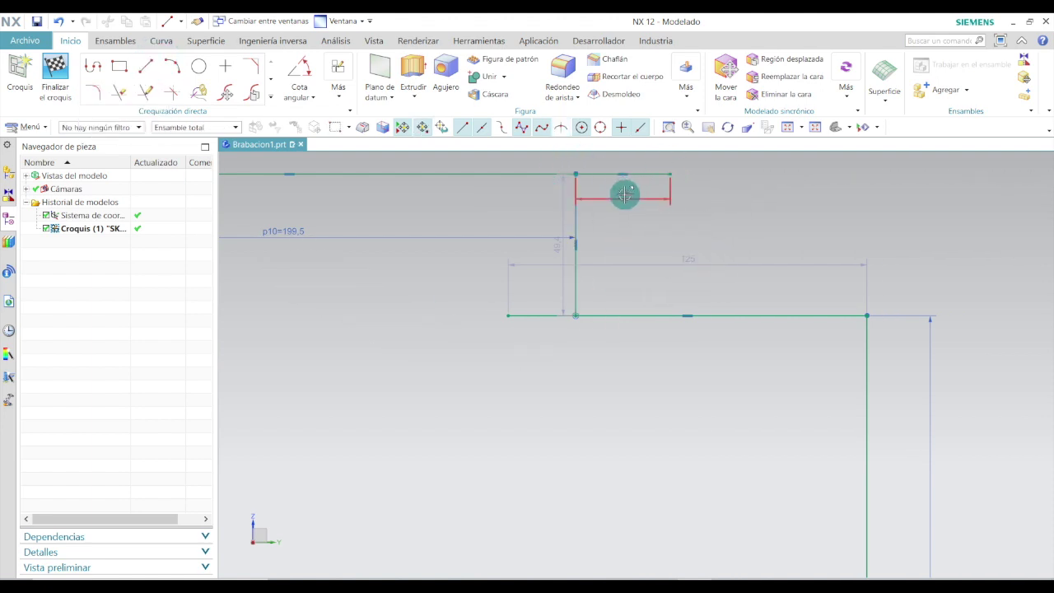
double_click(624, 193)
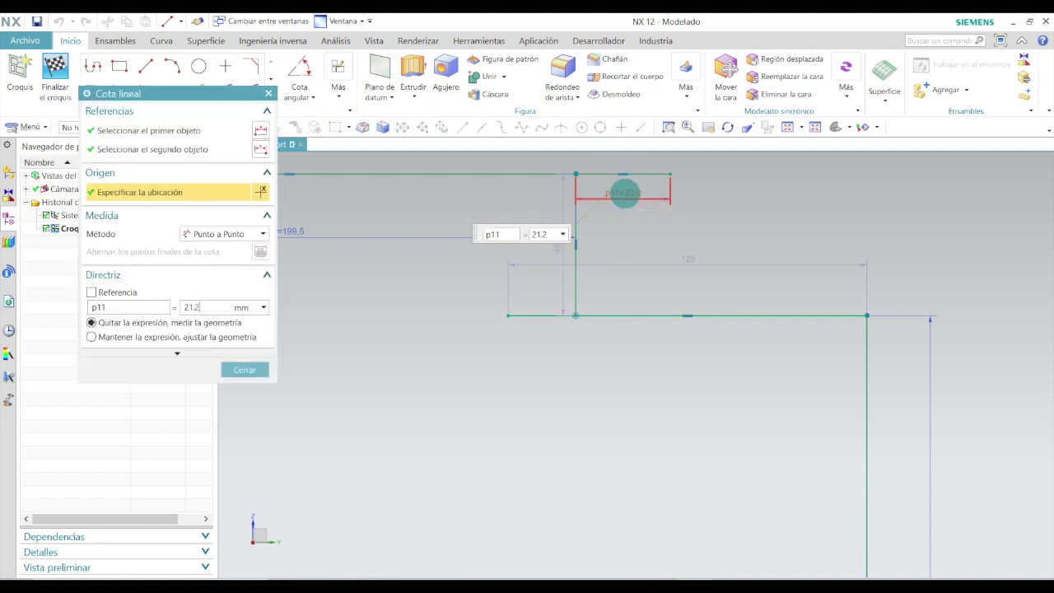
key("Return")
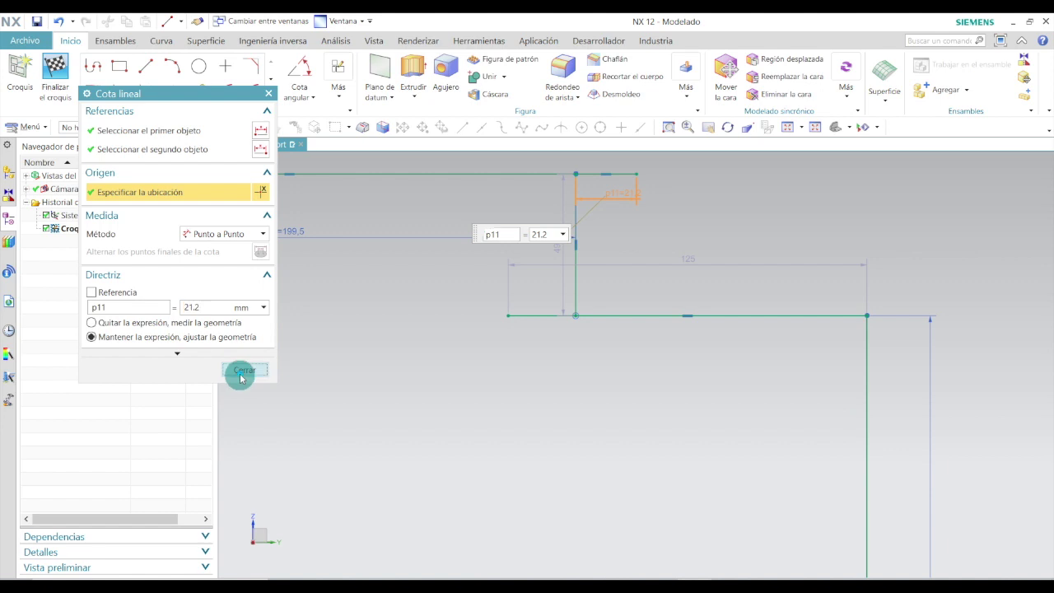
- Draw a vertical line about 49.4 mm long from the outer end of the 21.2 mm line down to the horizontal line below
left_click(243, 373)
key("l")
left_click(636, 174)
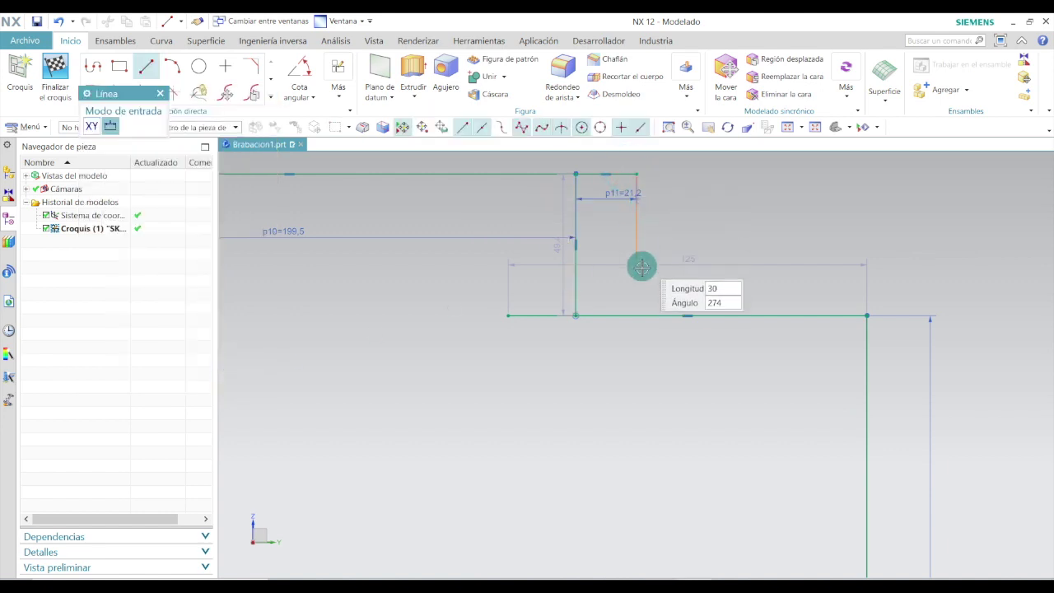
left_click(638, 316)
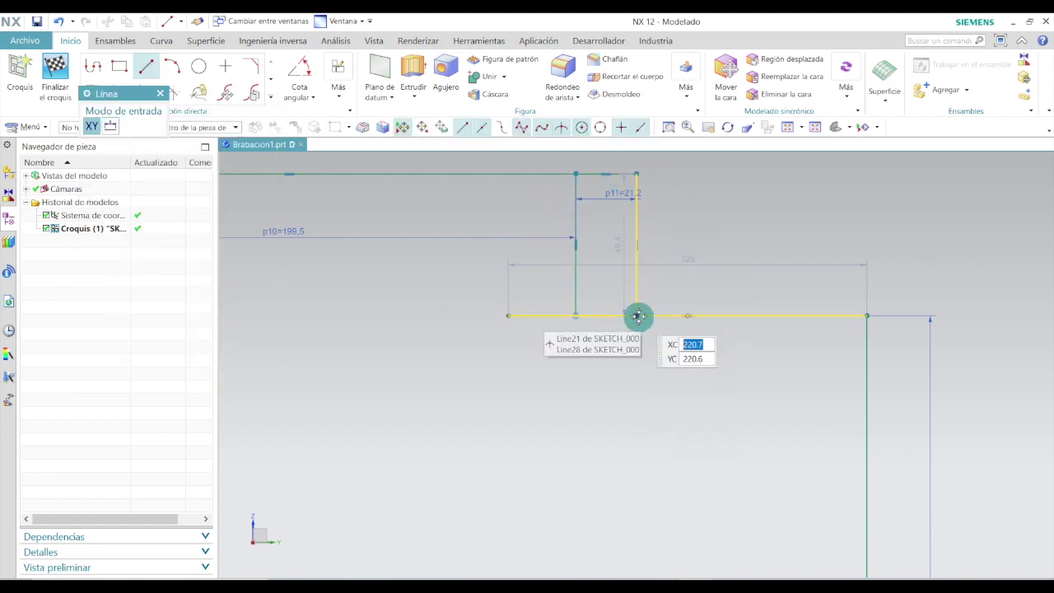
- Draw a vertical line downward from the point where the outer vertical line meets the horizontal line, and set its length to 10 mm
left_click(637, 316)
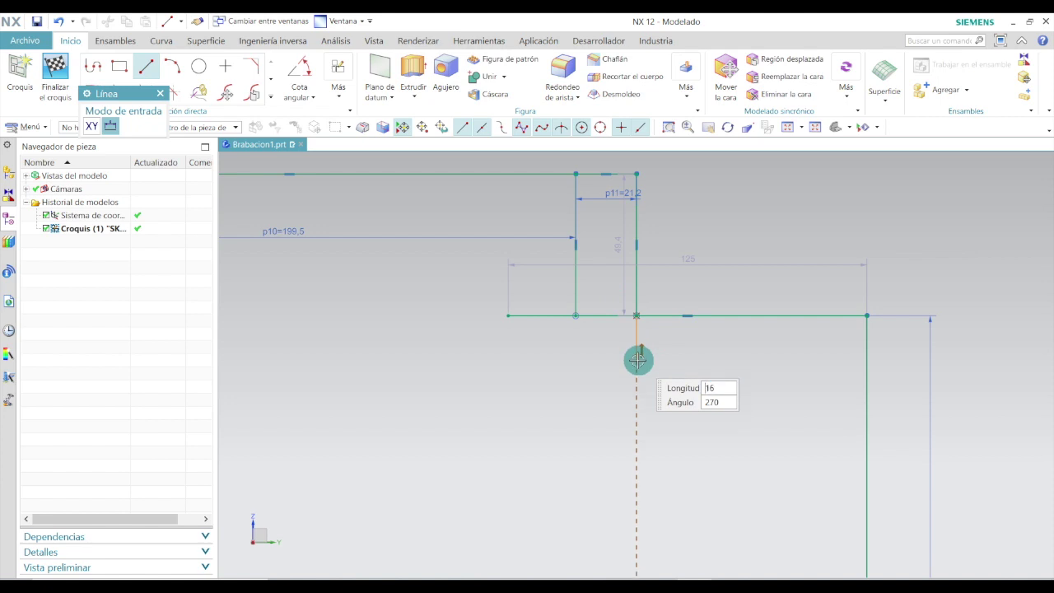
left_click(638, 360)
key("Escape")
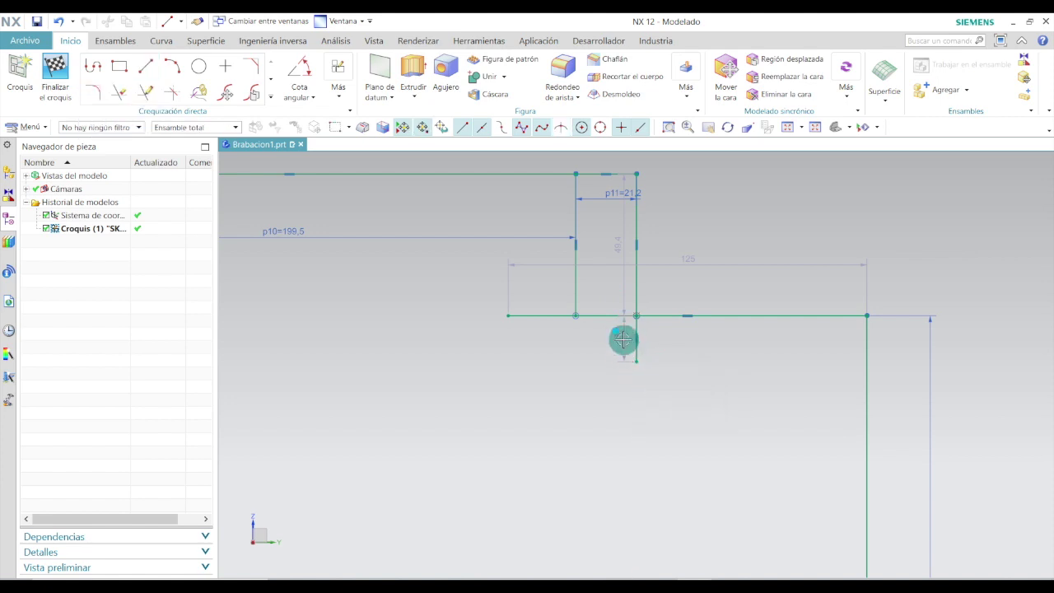
double_click(668, 339)
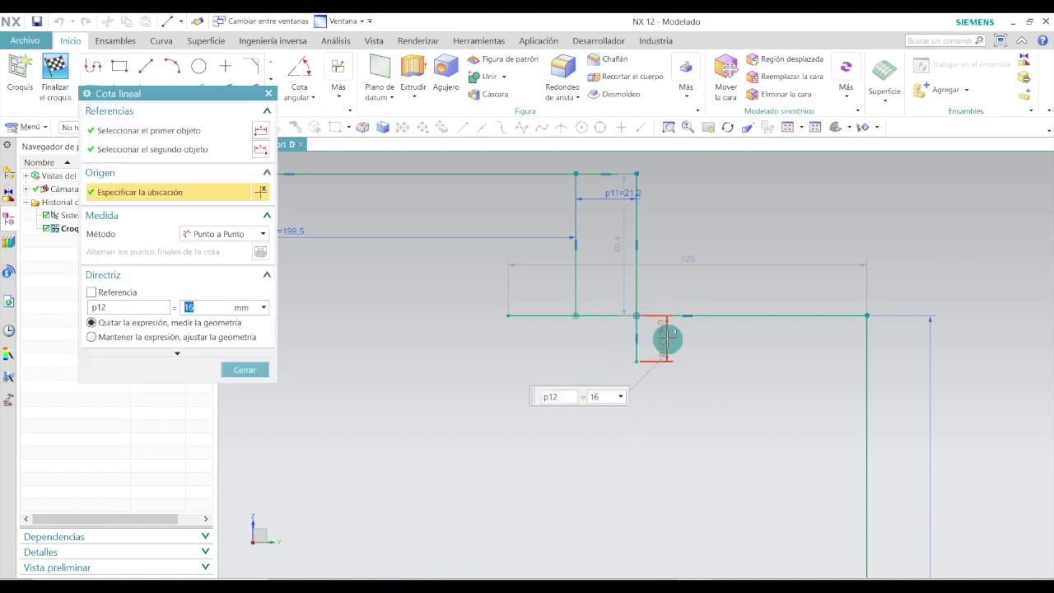
key("Return")
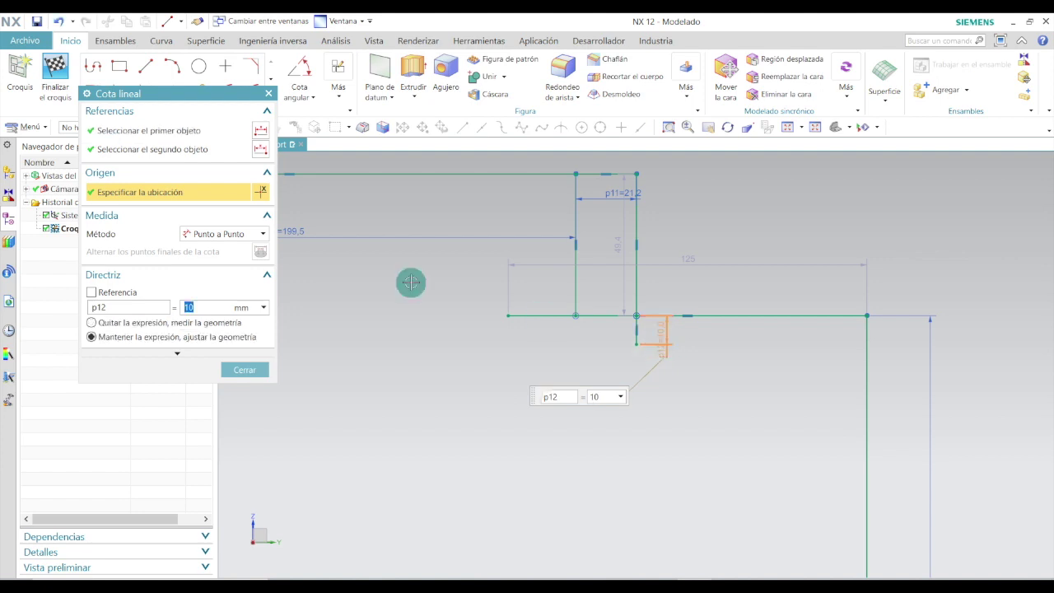
left_click(259, 371)
left_click(475, 395)
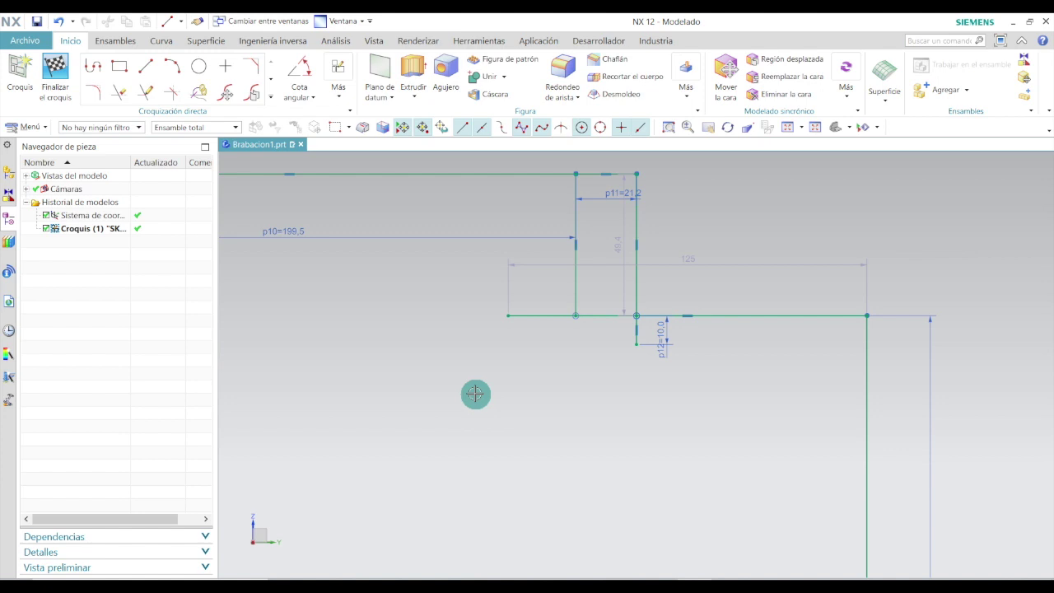
- Draw a vertical line about 23 mm long downward from the foot of the inner vertical connecting line
left_click(146, 66)
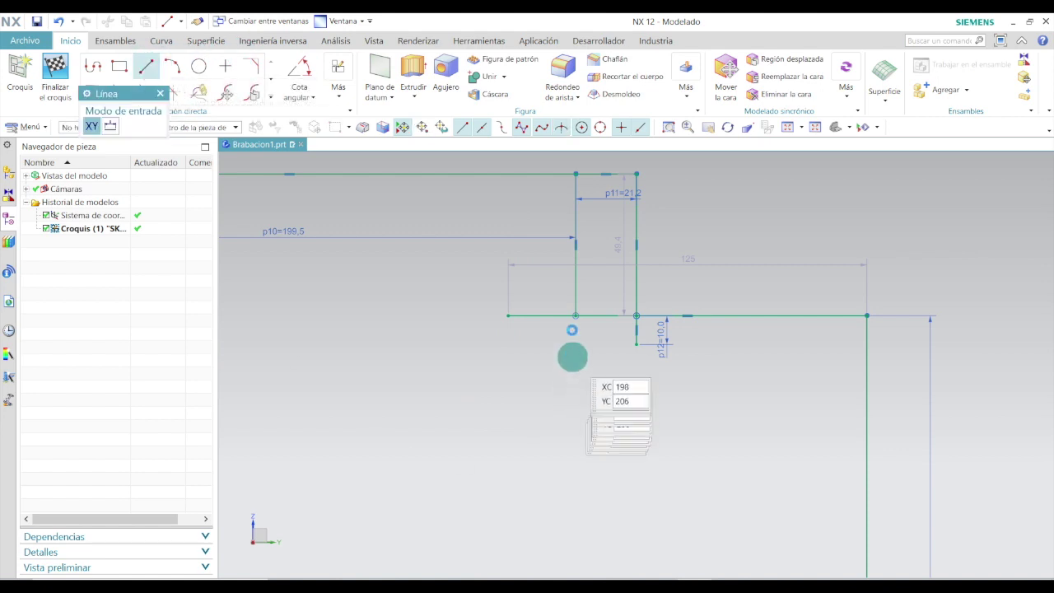
left_click(575, 315)
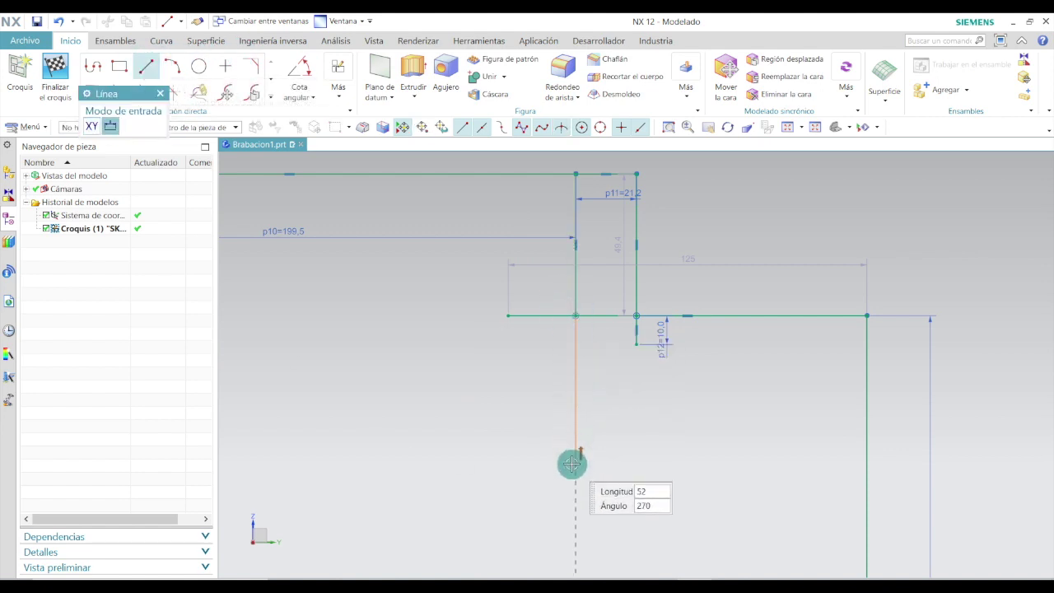
left_click(578, 380)
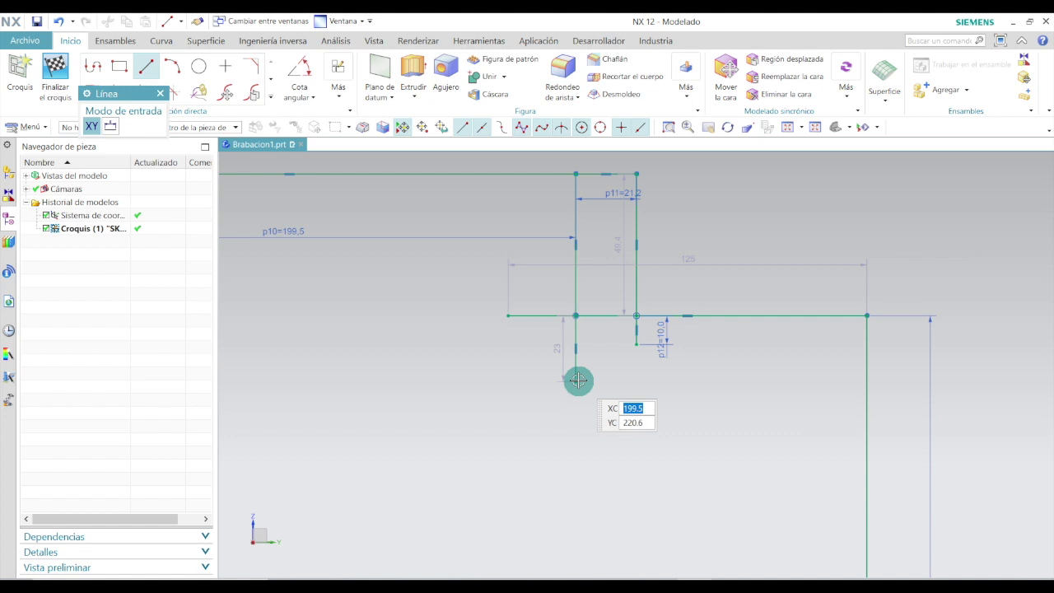
key("Escape")
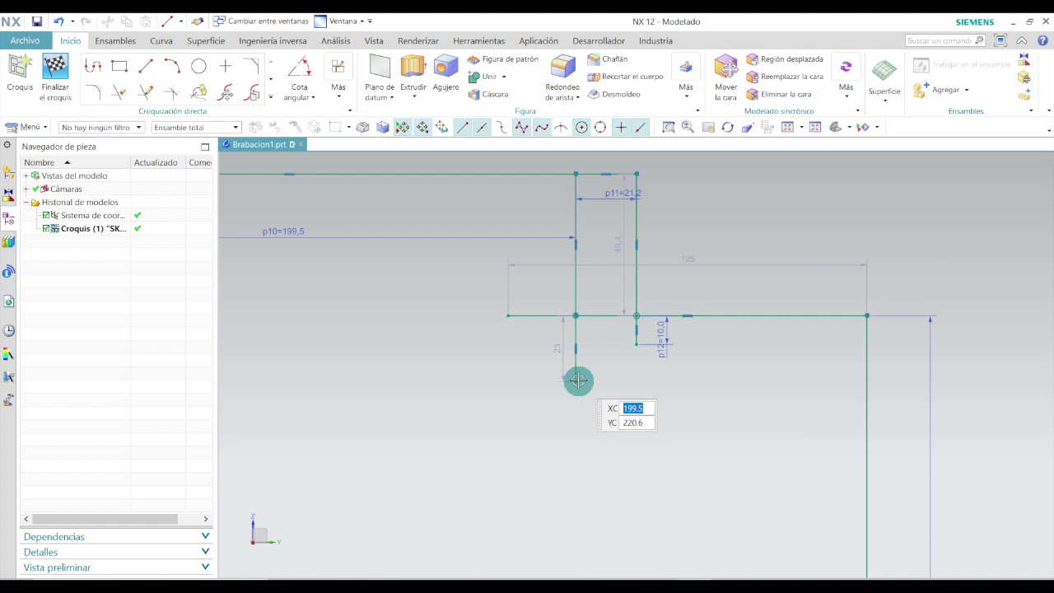
- Trim the two vertical connecting lines and the portions of the horizontal line outside them
left_click(119, 92)
left_click(529, 319)
left_click(574, 285)
left_click(637, 270)
left_click(752, 316)
scroll(746, 218, "down", 4)
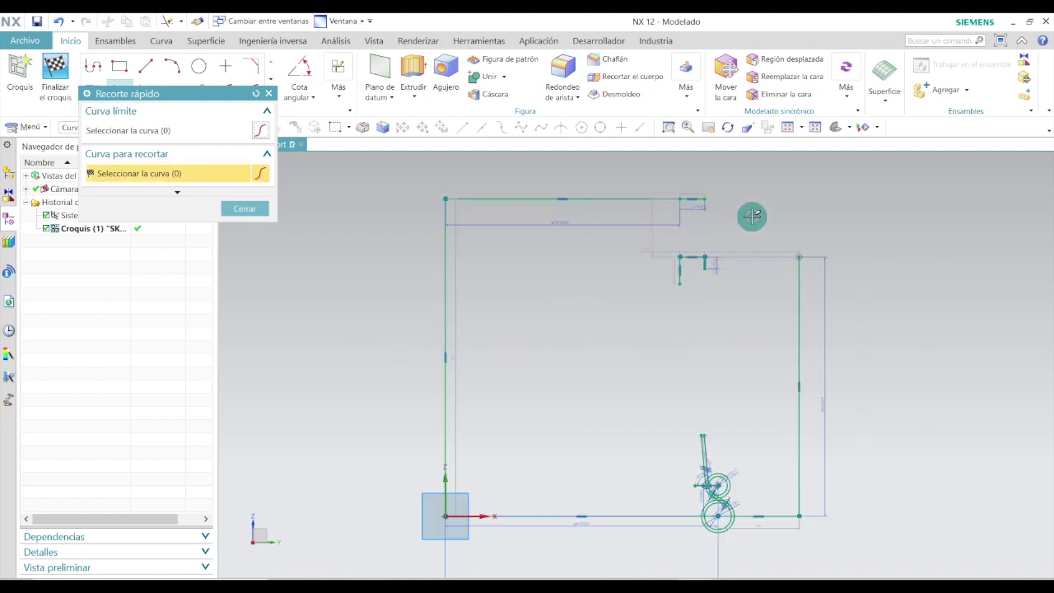
key("Escape")
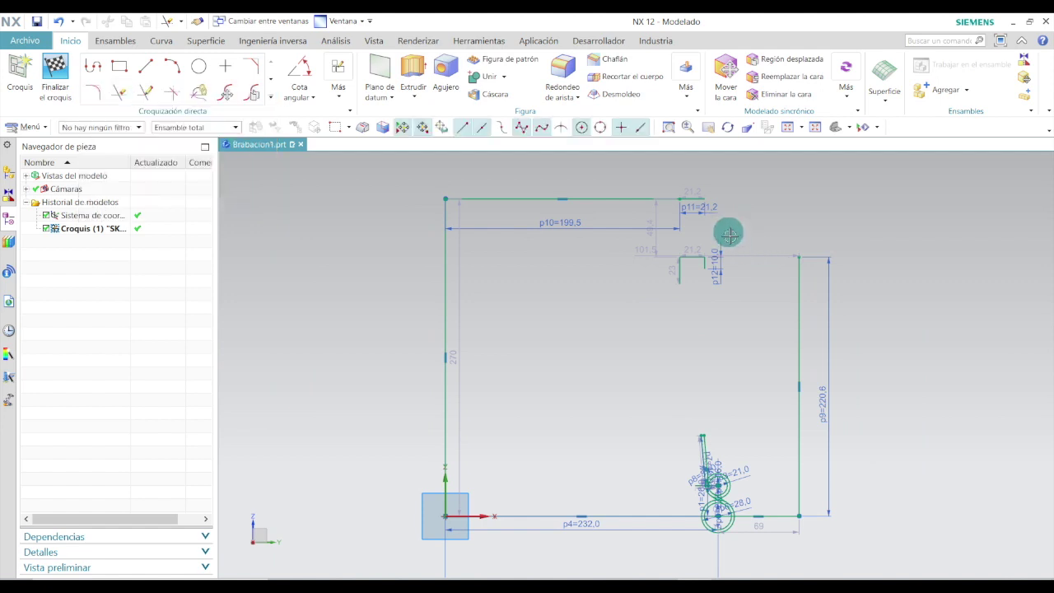
- Delete the upper horizontal reference line beside the 199.5 mm dimension
left_click(585, 196)
key("Delete")
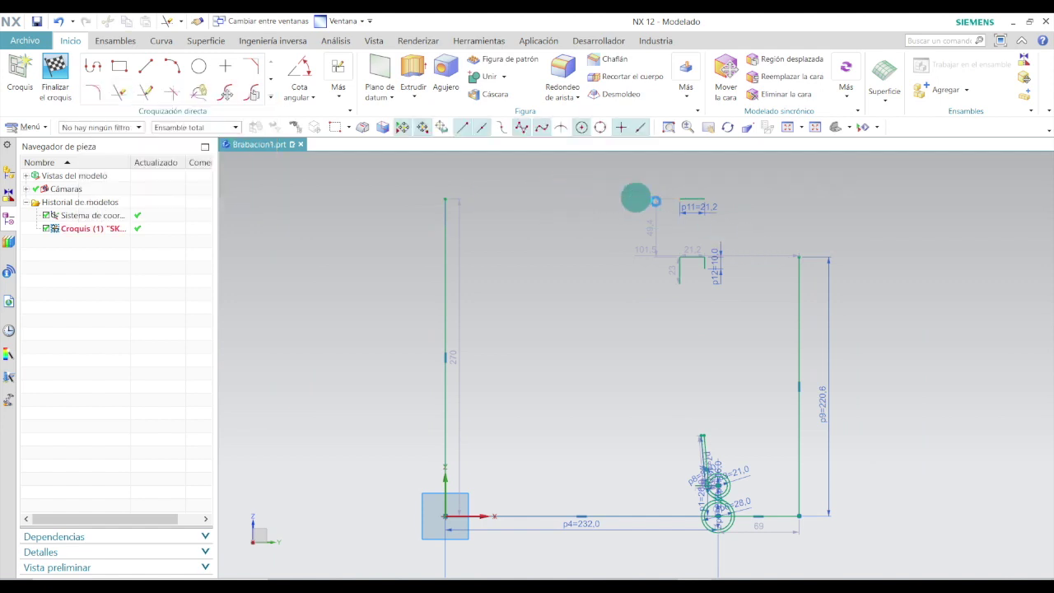
scroll(709, 196, "up", 1)
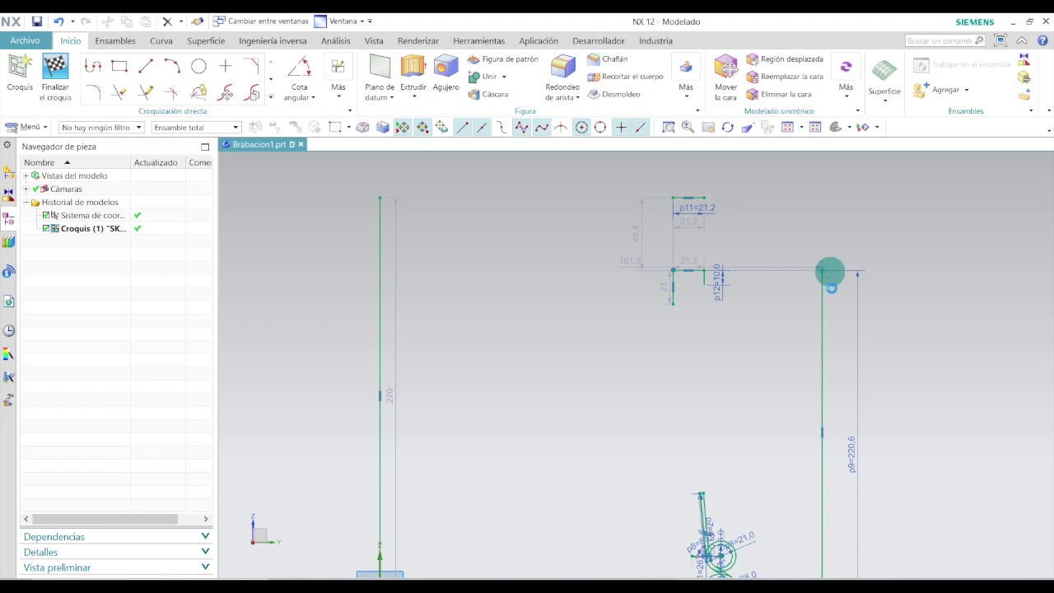
key("ctrl+d")
left_click(820, 280)
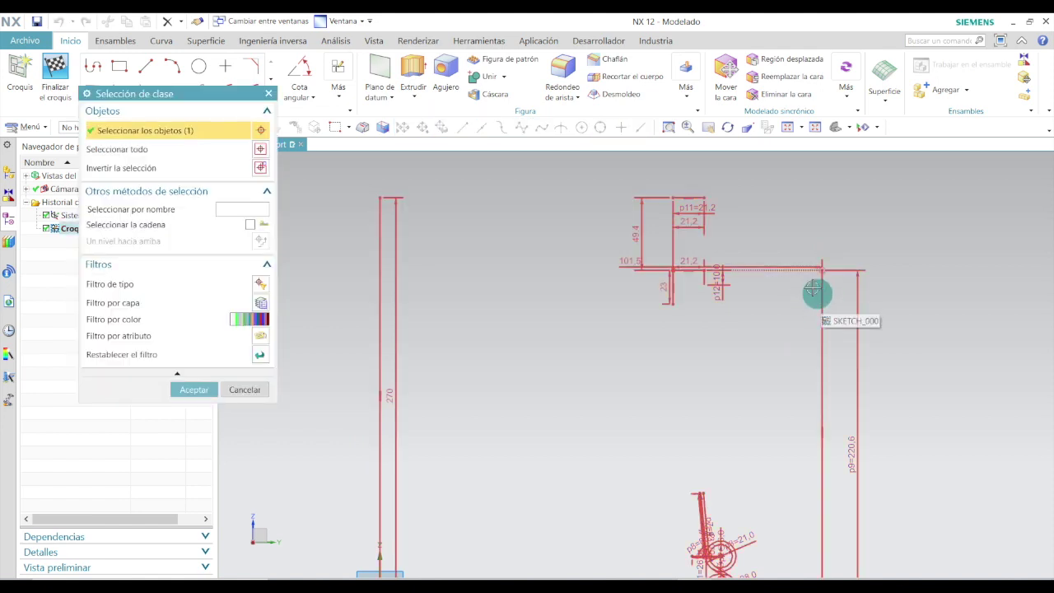
left_click(235, 391)
- Delete the outer 220.6 mm vertical reference line
left_click(822, 311)
key("Delete")
left_click(696, 195)
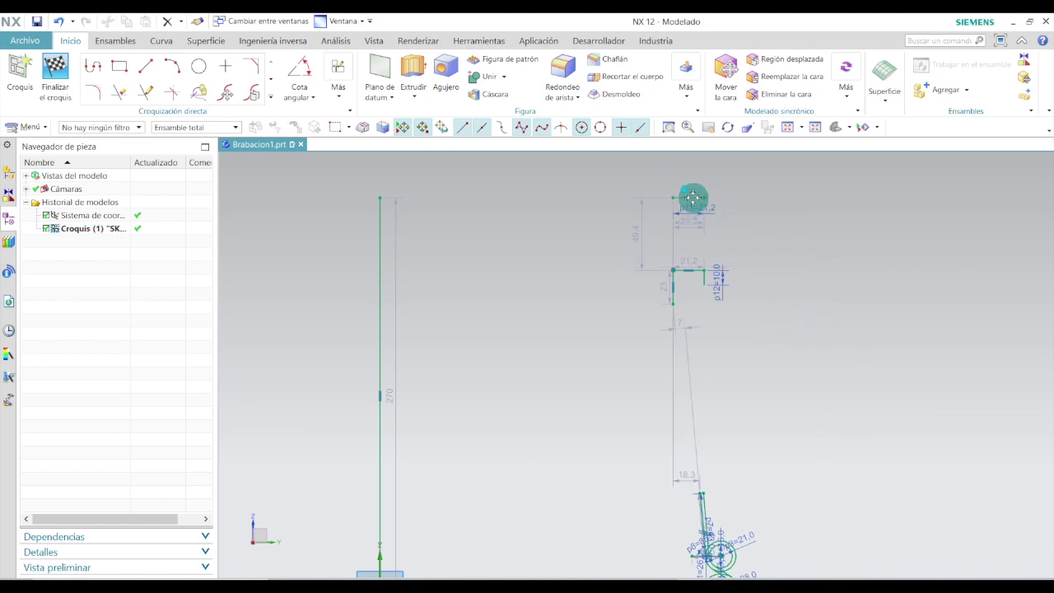
key("Delete")
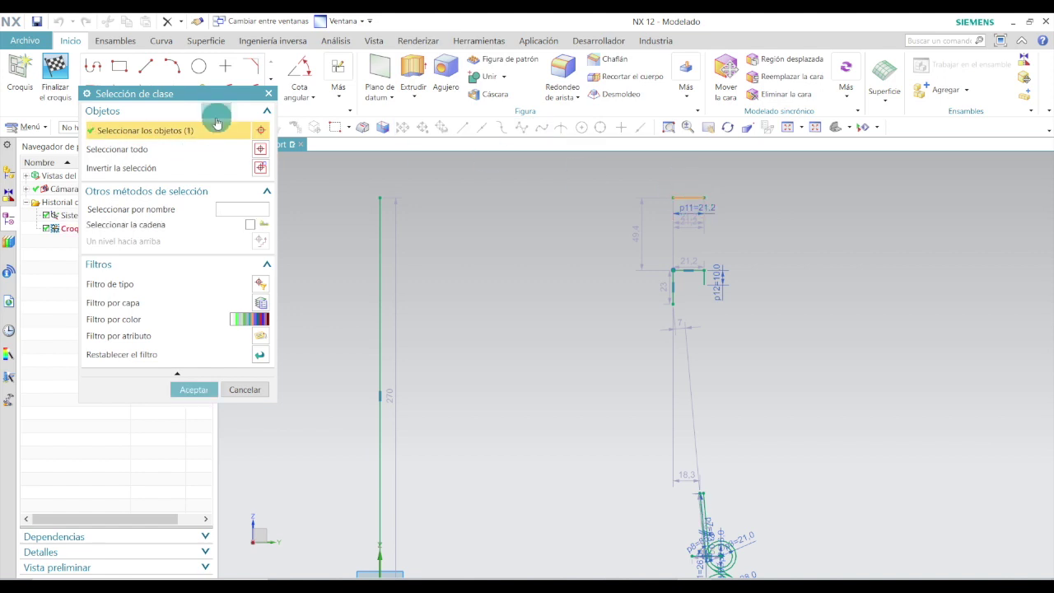
left_click(268, 94)
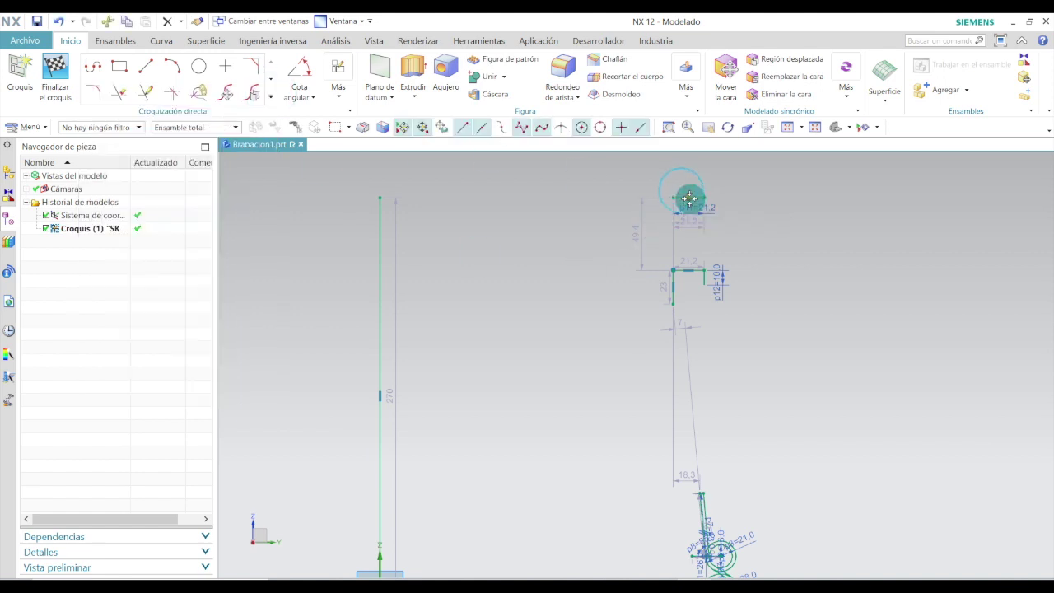
- Delete the uppermost 21.2 mm horizontal line and the 270 mm vertical reference line at the sketch origin
scroll(688, 198, "up", 5)
left_click(704, 191)
key("Delete")
scroll(654, 275, "down", 5)
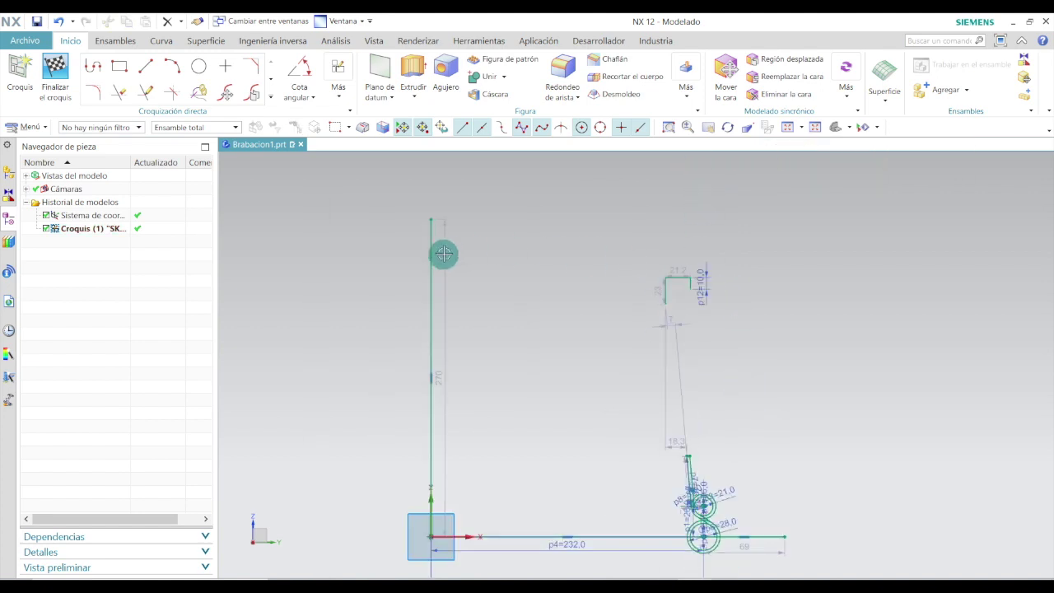
left_click(433, 252)
key("Delete")
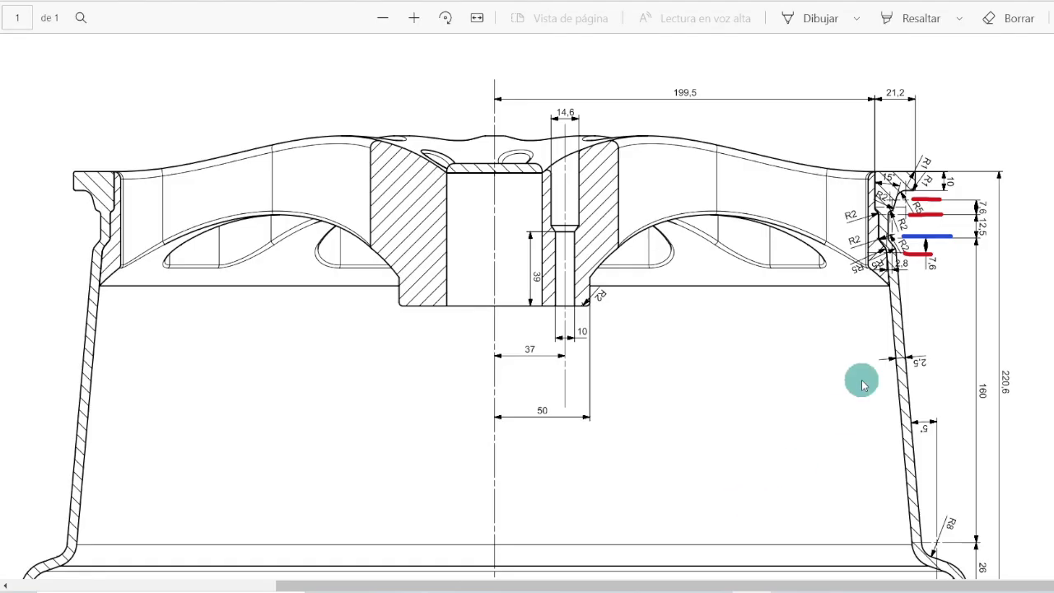
- Examine the height dimensions and radii along the rim's outer wall in the PDF drawing
scroll(863, 385, "down", 2)
scroll(863, 385, "up", 1)
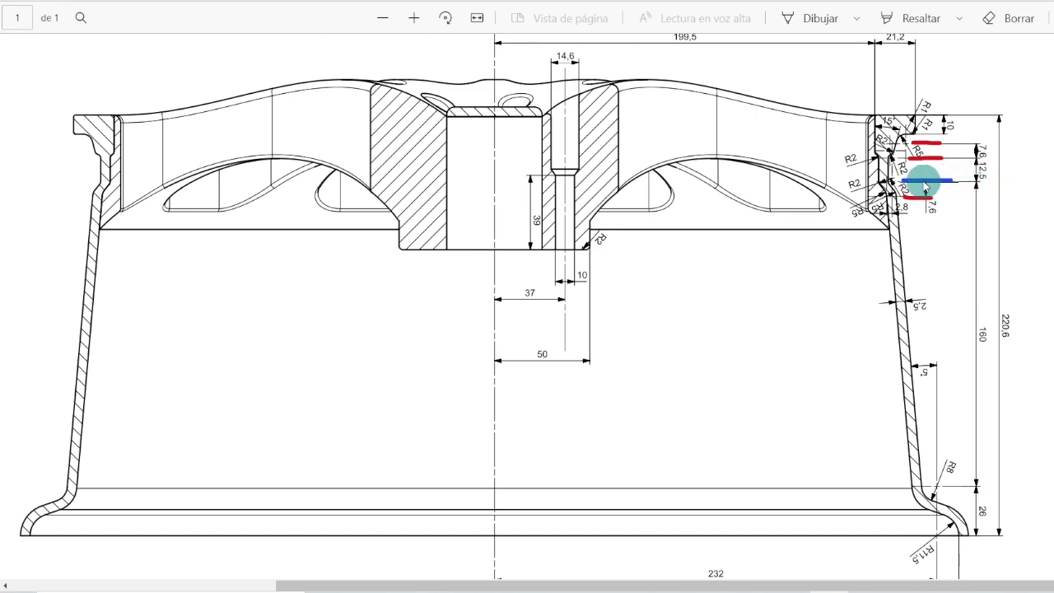
scroll(925, 183, "up", 5, "ctrl")
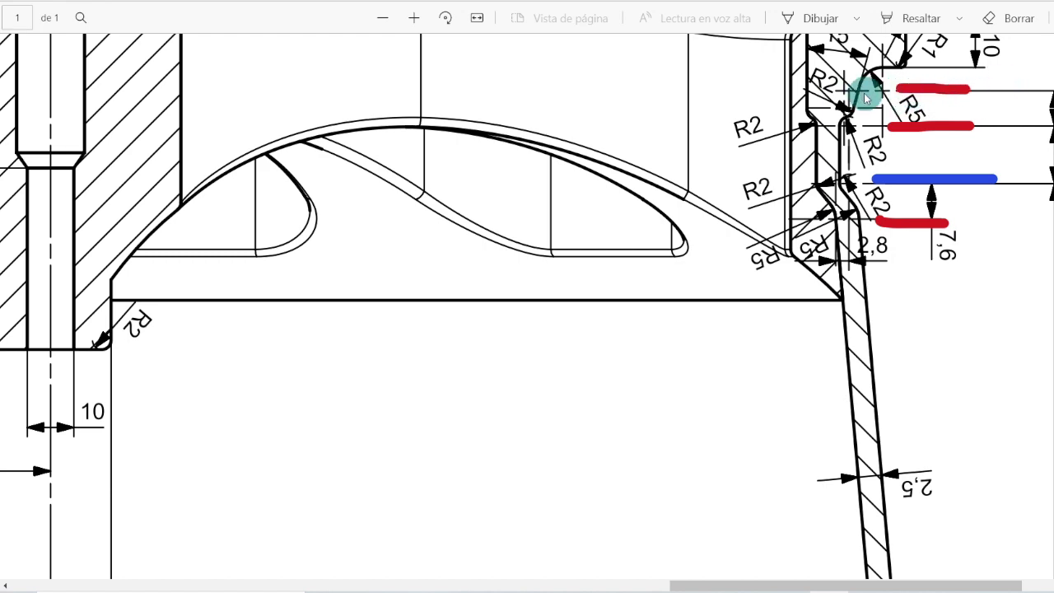
scroll(923, 146, "down", 2, "ctrl")
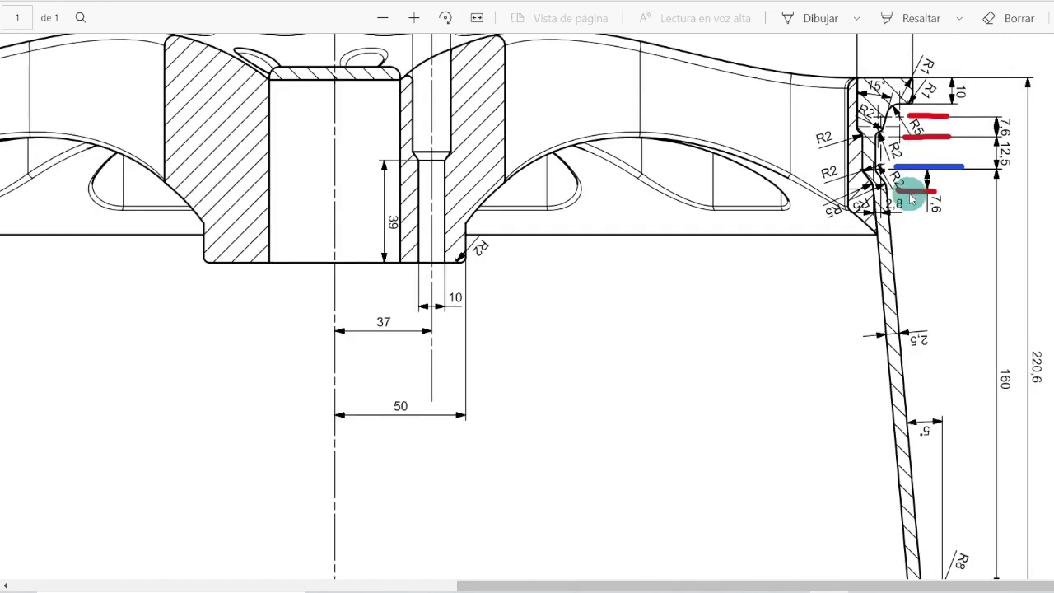
- Switch back to NX, draw a vertical line upward from the outer end of the base horizontal line, and set its length to 186 mm
key("alt+Tab")
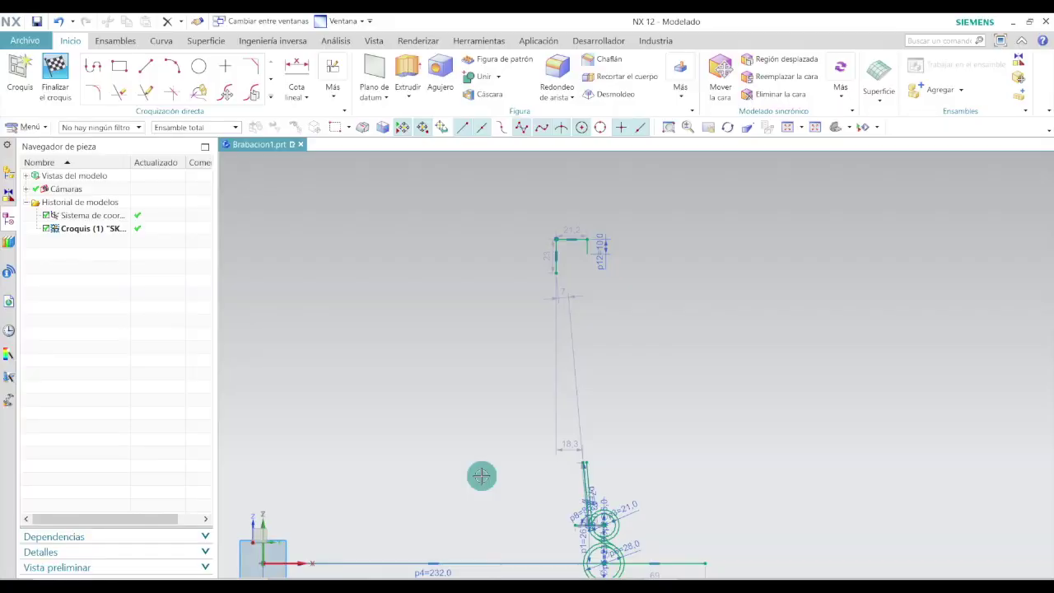
left_click(146, 66)
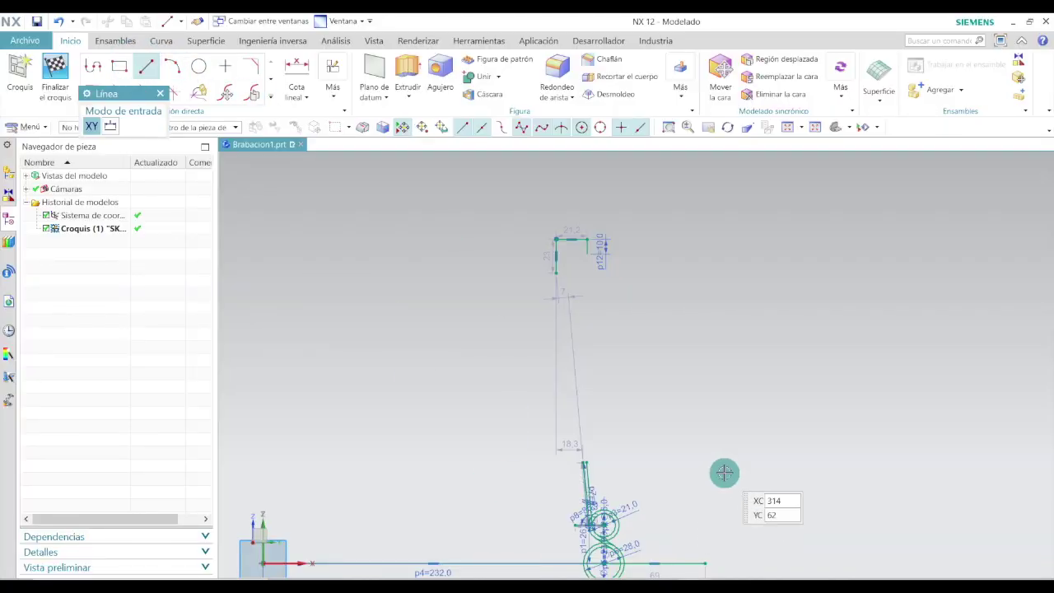
left_click(705, 563)
left_click(706, 309)
key("Escape")
left_click_drag(736, 434, 742, 435)
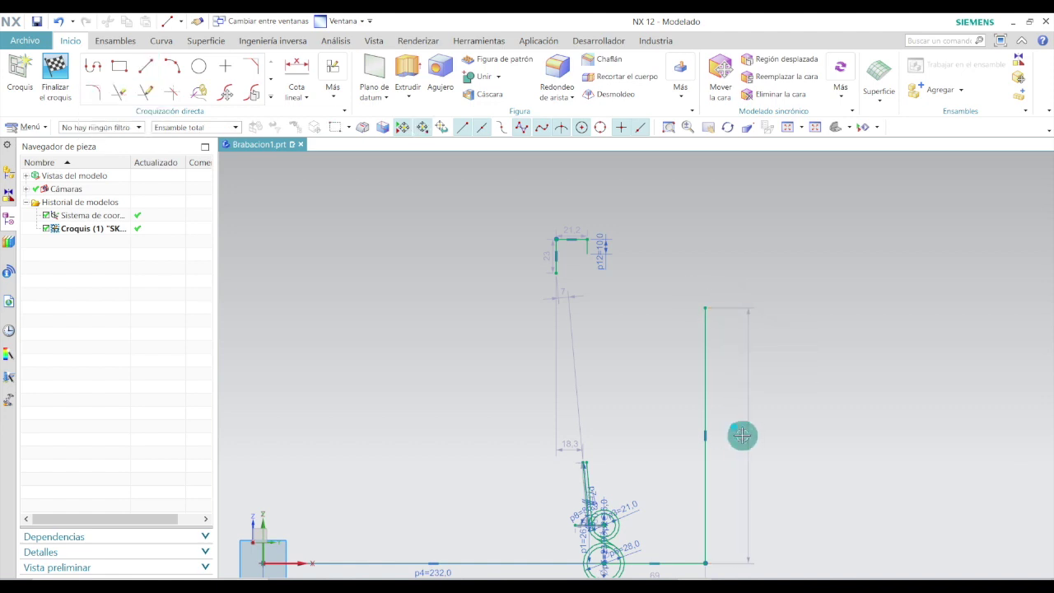
double_click(743, 435)
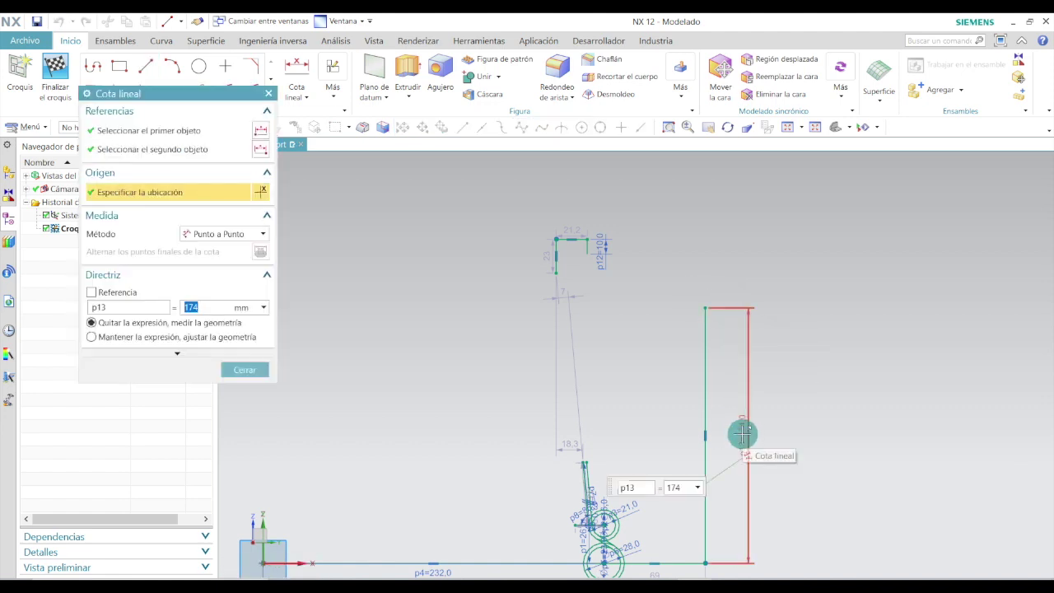
type("186")
key("Return")
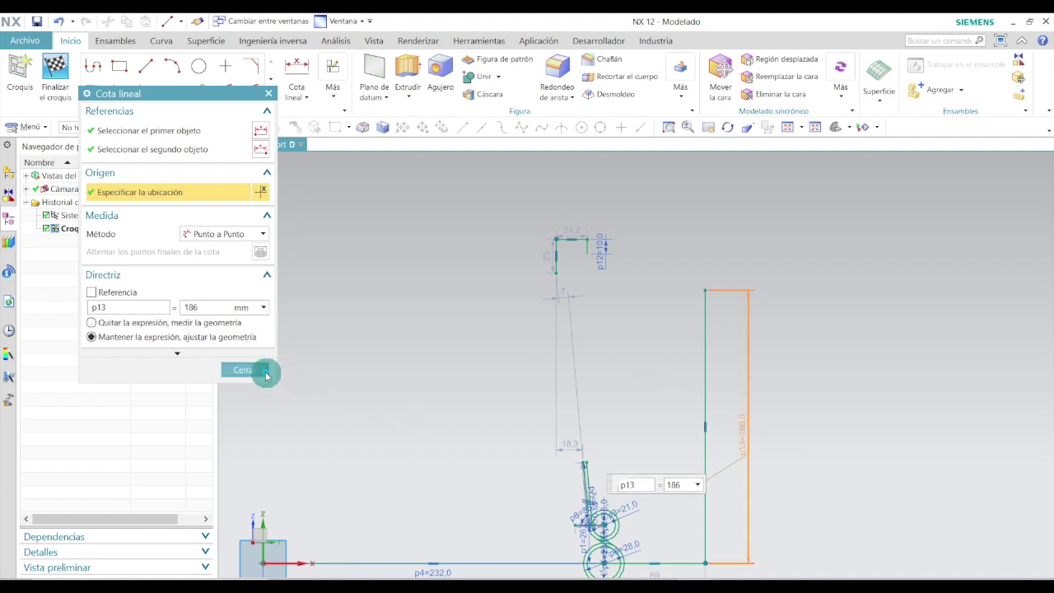
left_click(265, 373)
- Draw a horizontal line about 115 mm long inward from the upper end of the 186 mm vertical line
left_click(146, 66)
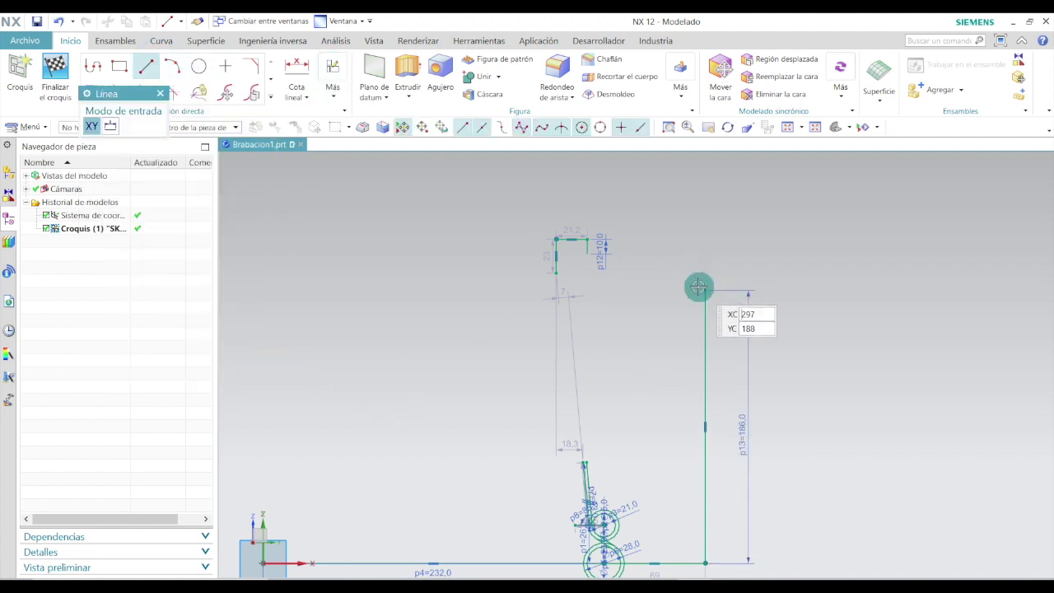
left_click(699, 286)
scroll(548, 287, "up", 1)
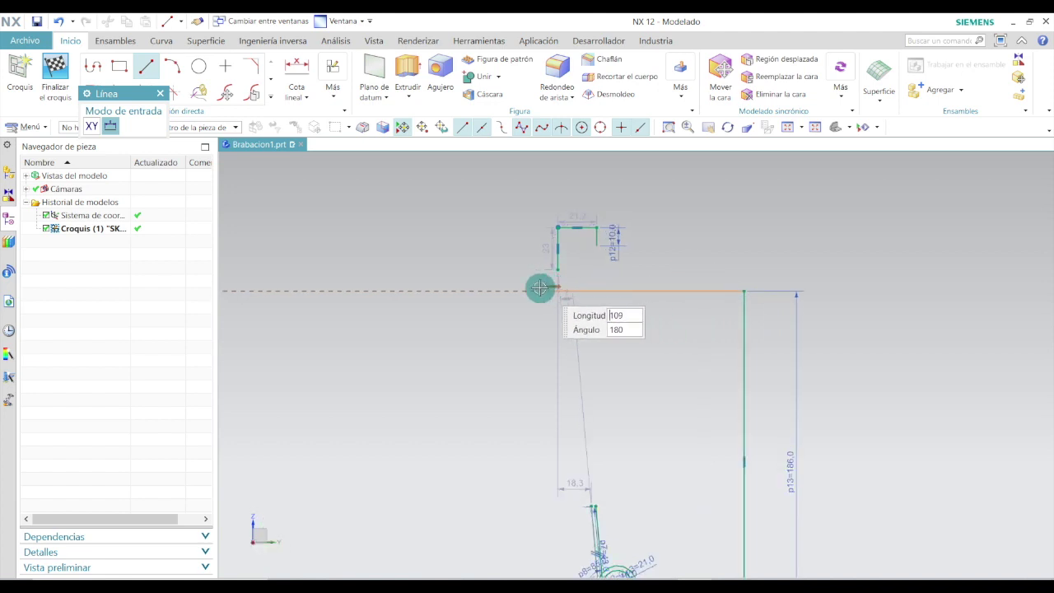
left_click(533, 290)
key("Escape")
- Draw a vertical line downward from the inner end of the 115 mm horizontal line and set its length to 7.6 mm
left_click(146, 66)
left_click(533, 291)
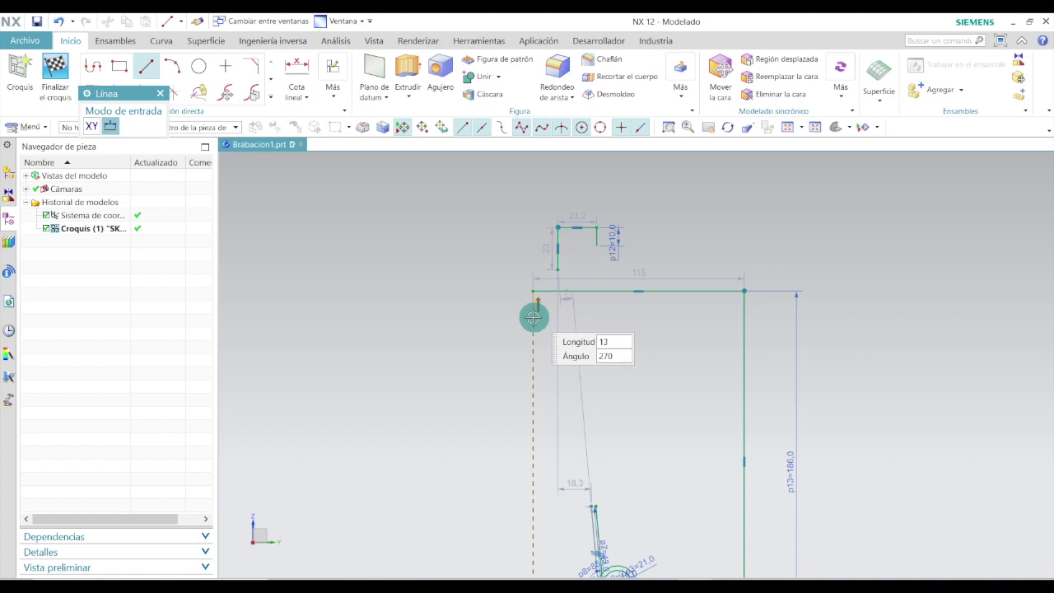
scroll(533, 316, "up", 3)
left_click(533, 320)
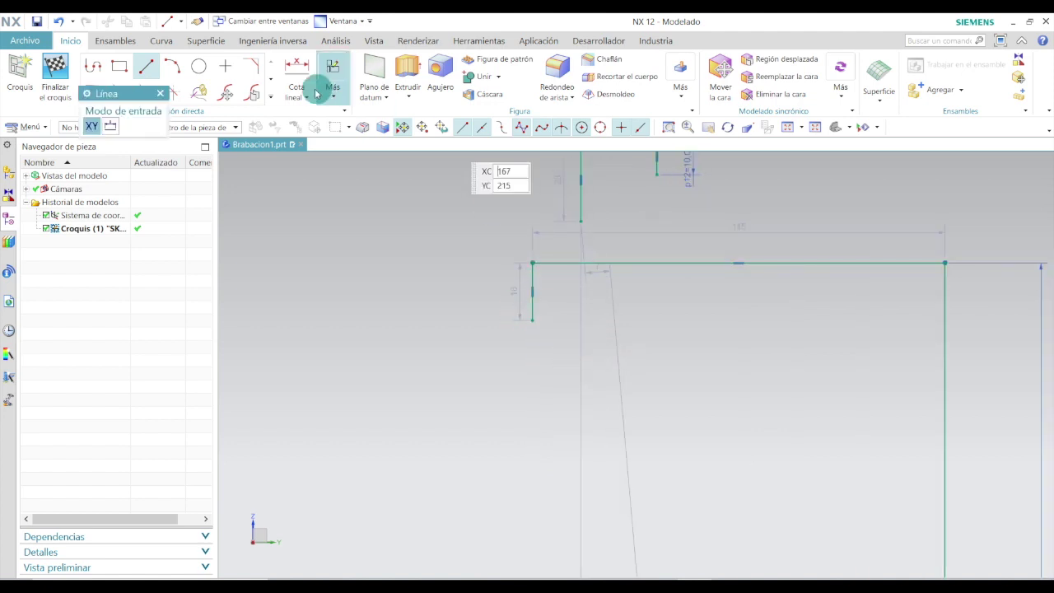
key("Escape")
left_click(513, 295)
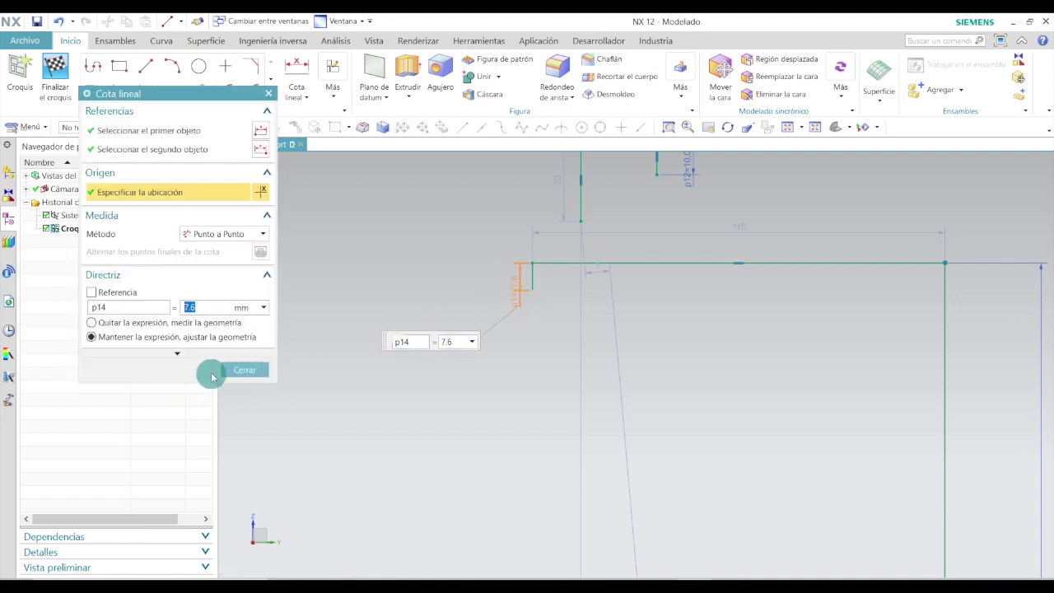
left_click(239, 372)
- Draw a horizontal line about 70 mm long outward from the lower end of the 7.6 mm vertical line
left_click(146, 65)
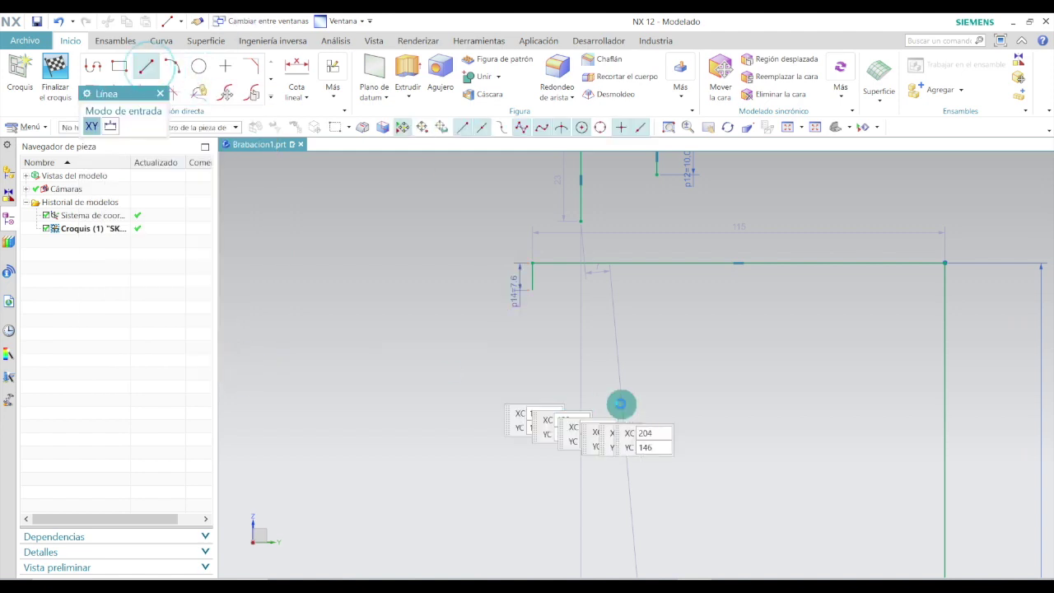
left_click(533, 289)
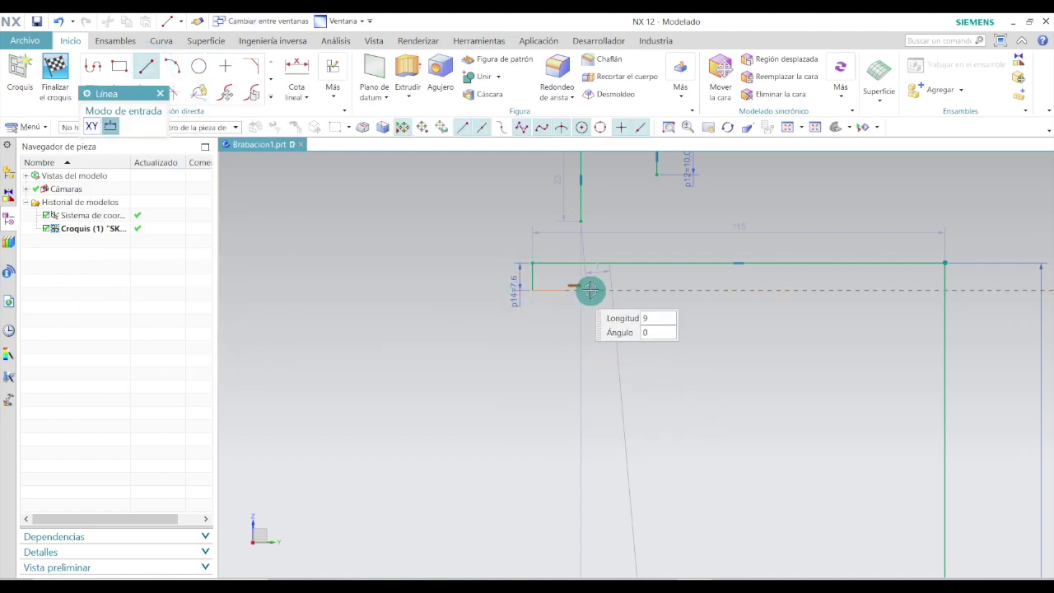
left_click(784, 280)
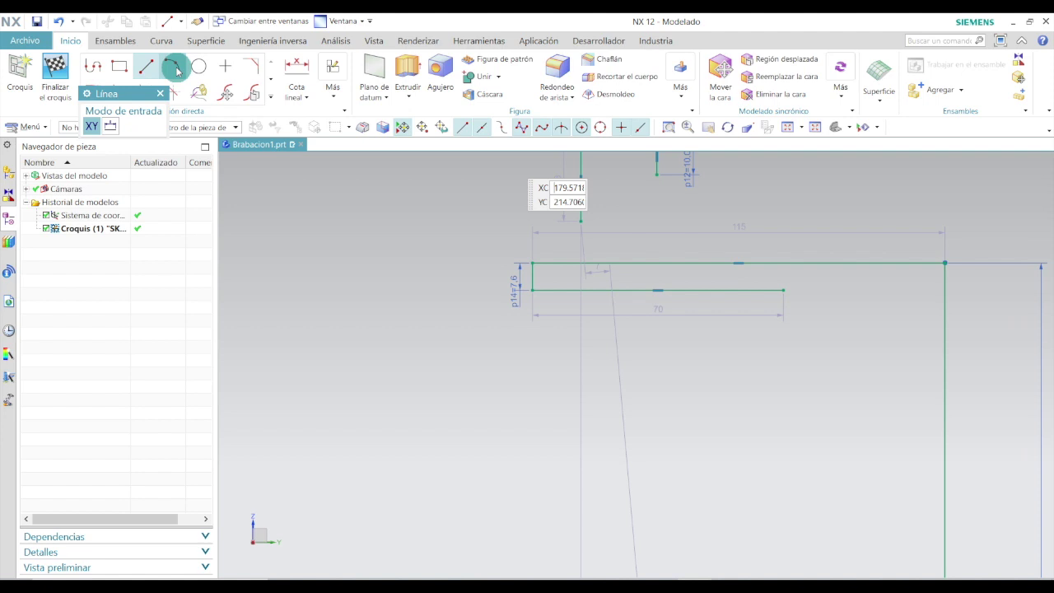
- Draw a vertical line upward from the inner end of the 115 mm horizontal line and set its length to 12.5 mm
left_click(145, 66)
scroll(536, 227, "up", 3)
left_click_drag(534, 228, 524, 287)
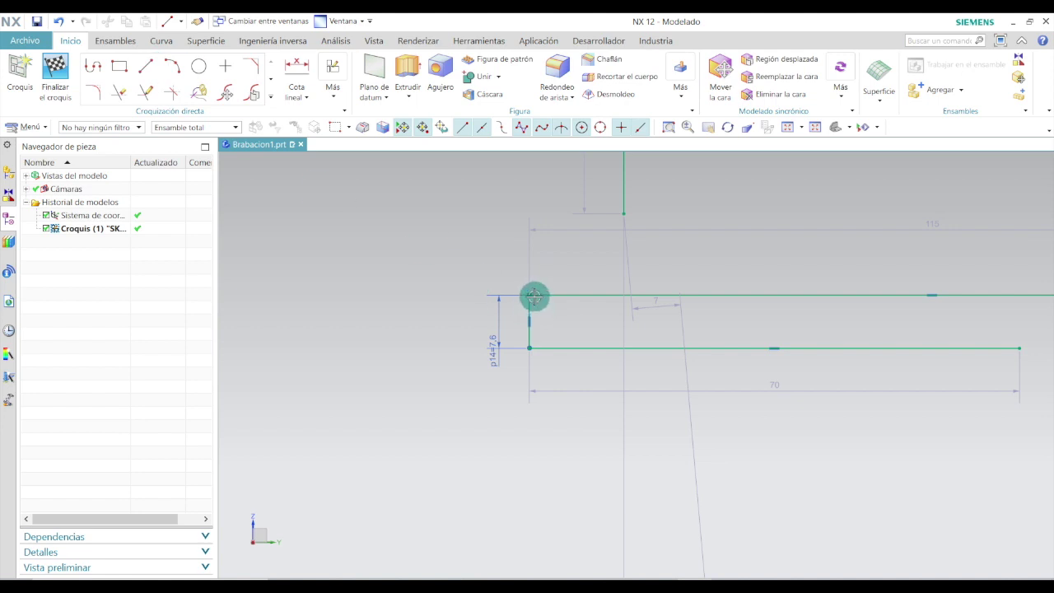
left_click(147, 69)
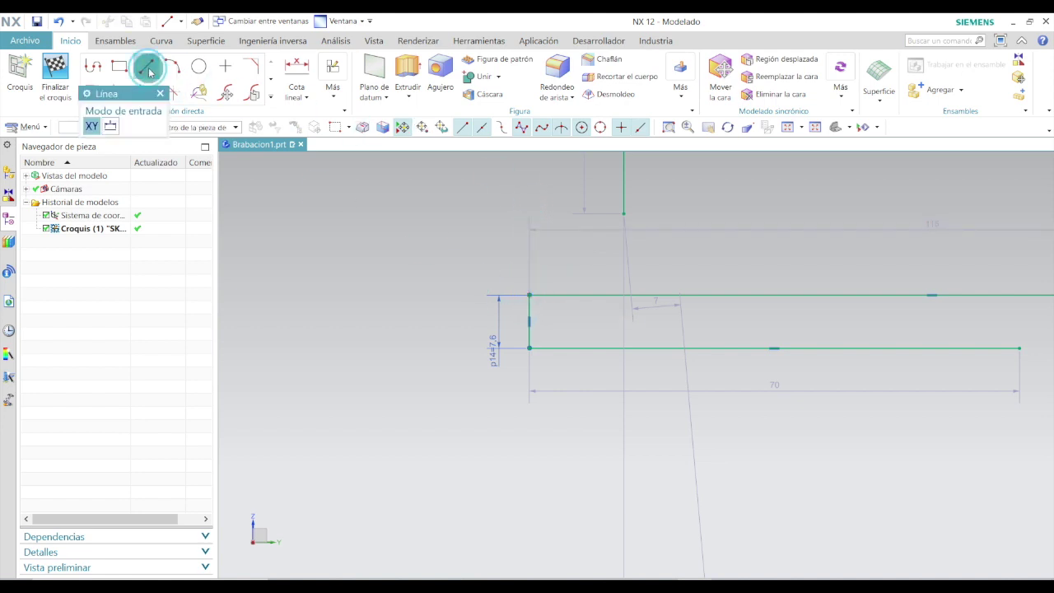
left_click(527, 294)
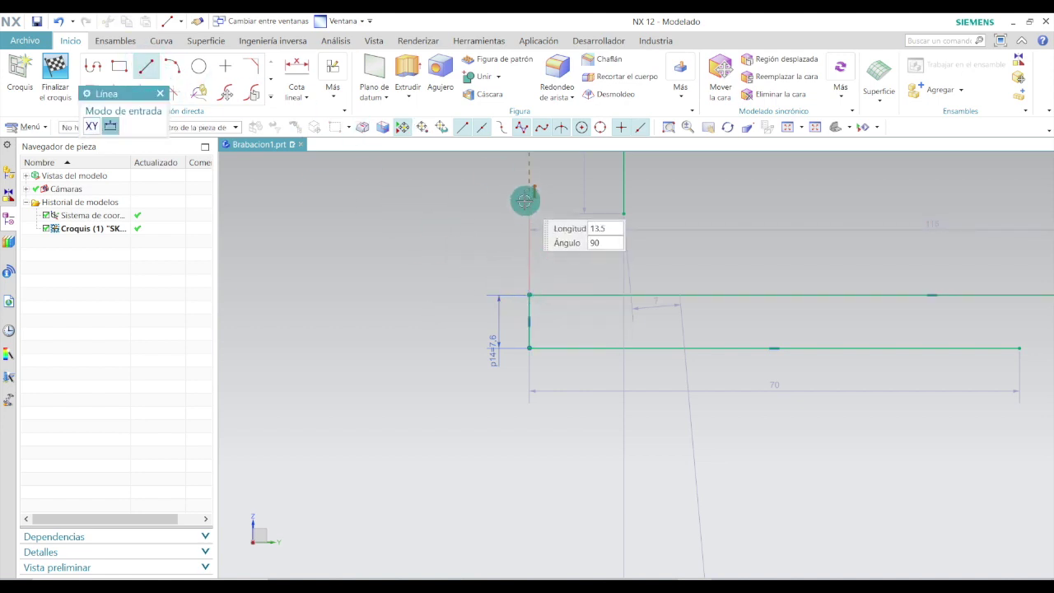
left_click(526, 200)
key("Escape")
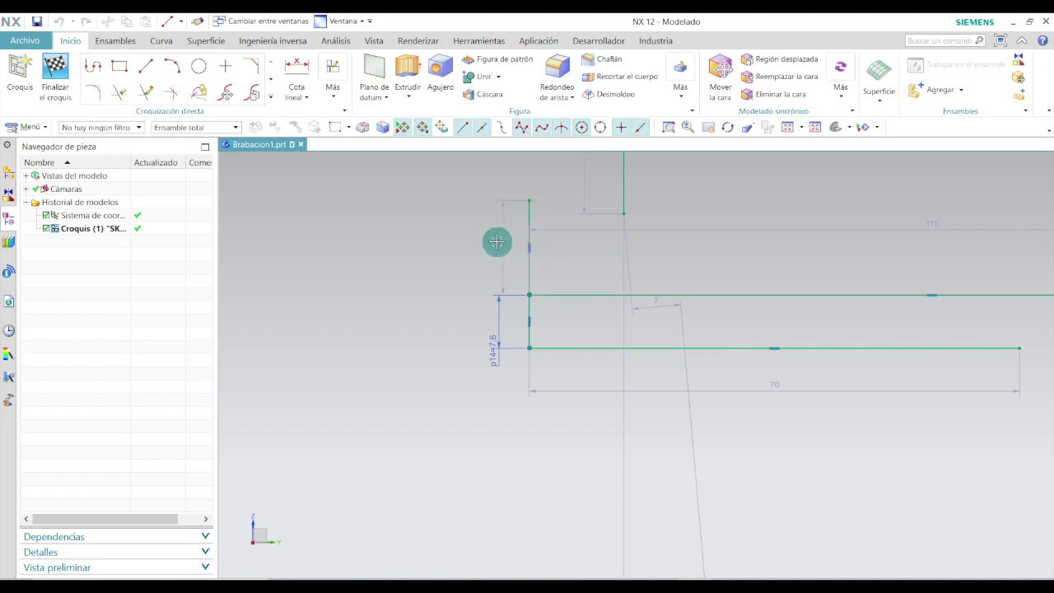
left_click(498, 240)
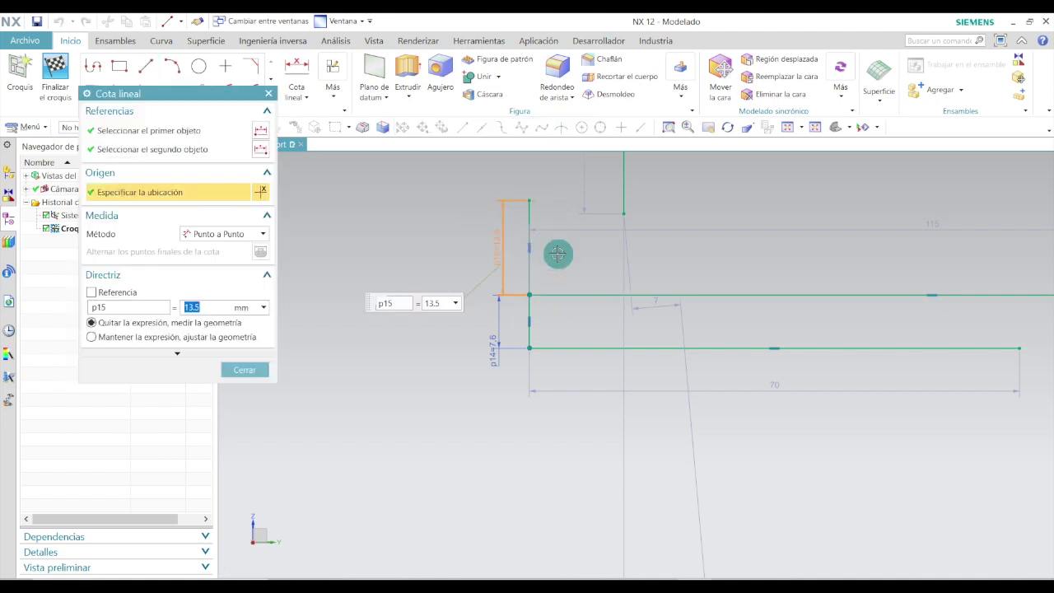
left_click(558, 253)
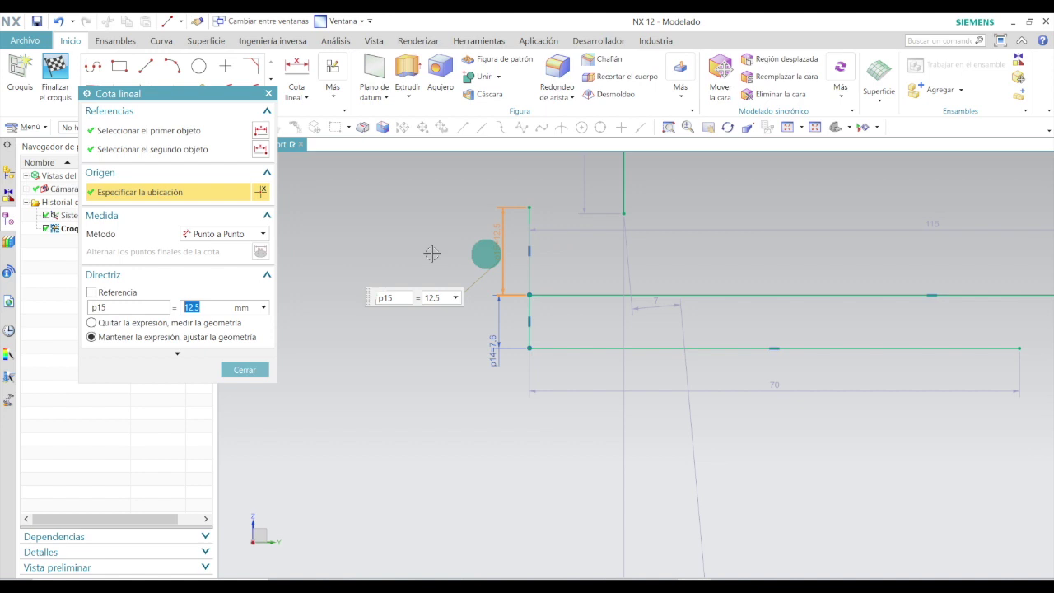
left_click(250, 364)
scroll(489, 330, "down", 1)
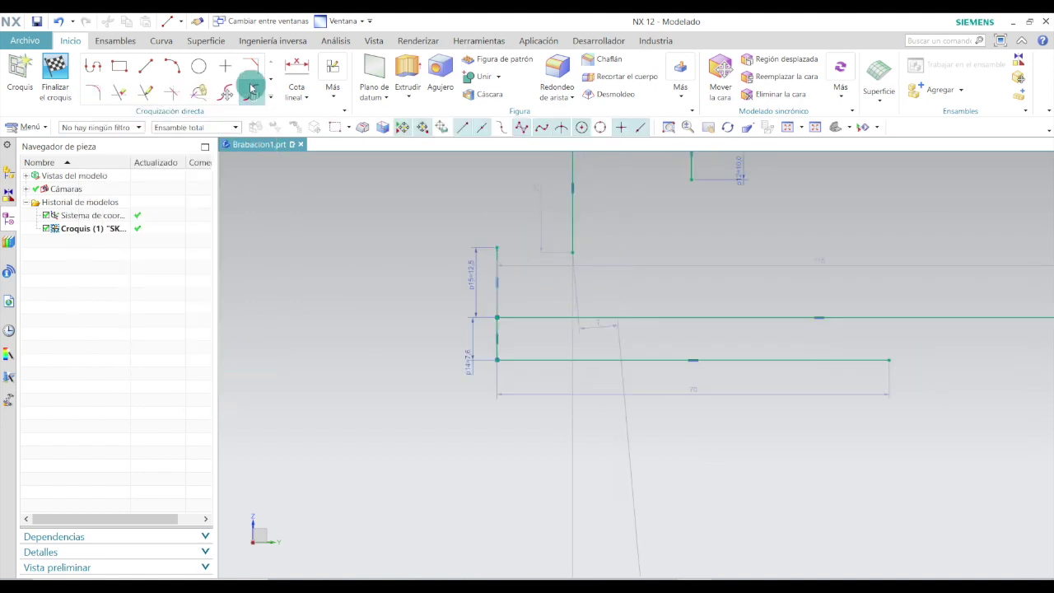
- Draw a horizontal line about 67 mm long outward from the upper end of the 12.5 mm vertical line
left_click(146, 66)
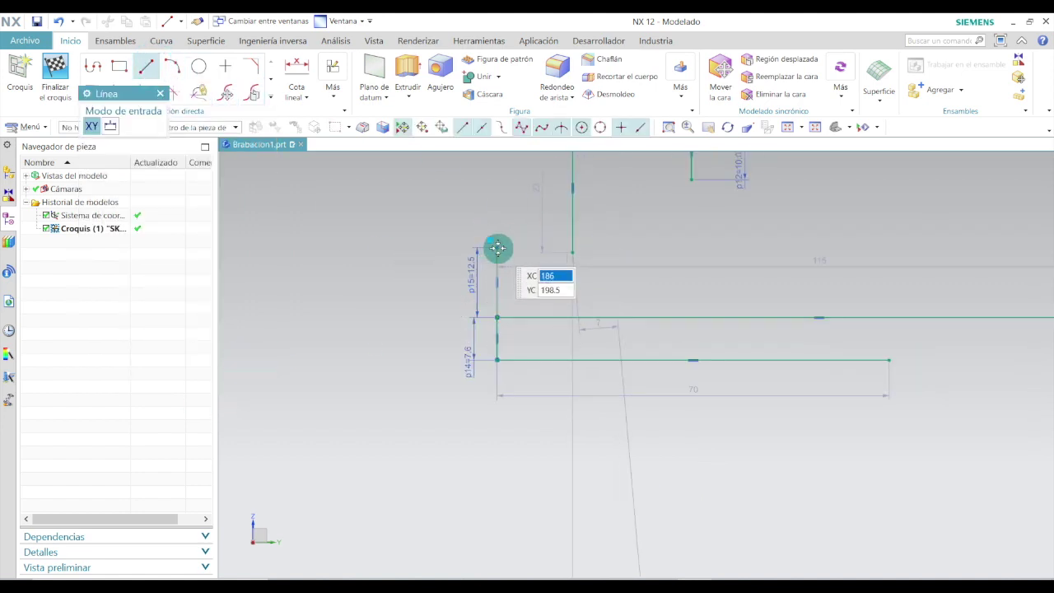
left_click(497, 247)
left_click(872, 243)
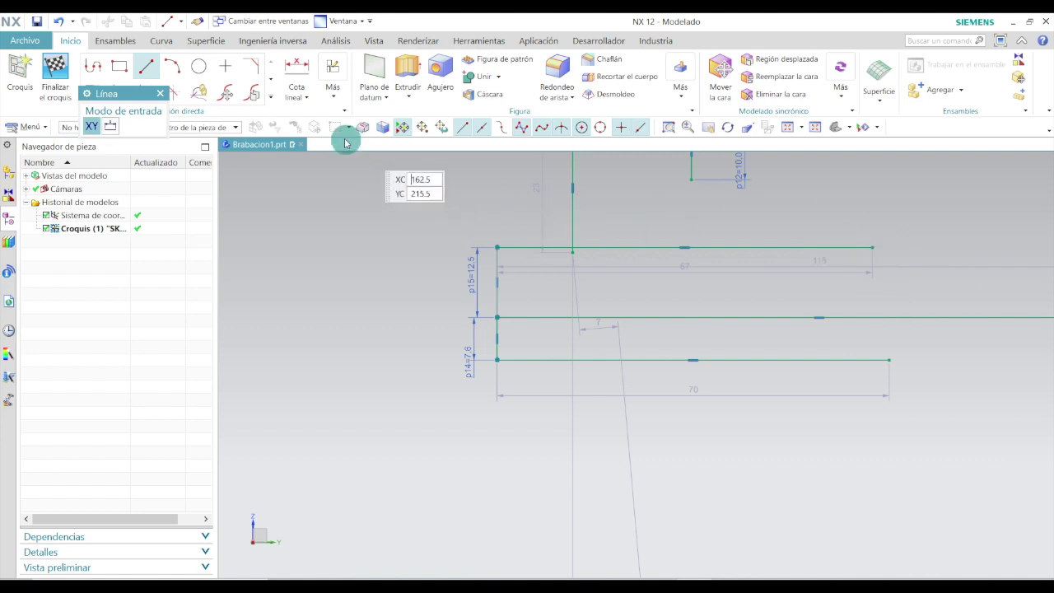
- Draw a vertical line upward from the inner end of the 67 mm horizontal line and set its length to 7.6 mm
left_click(146, 66)
left_click(146, 66)
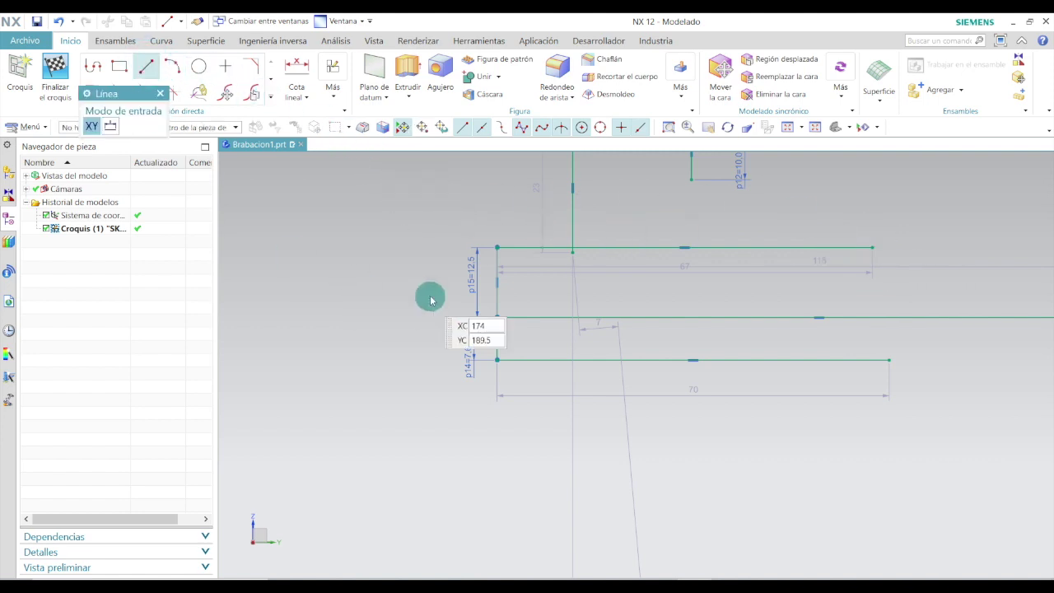
left_click(496, 248)
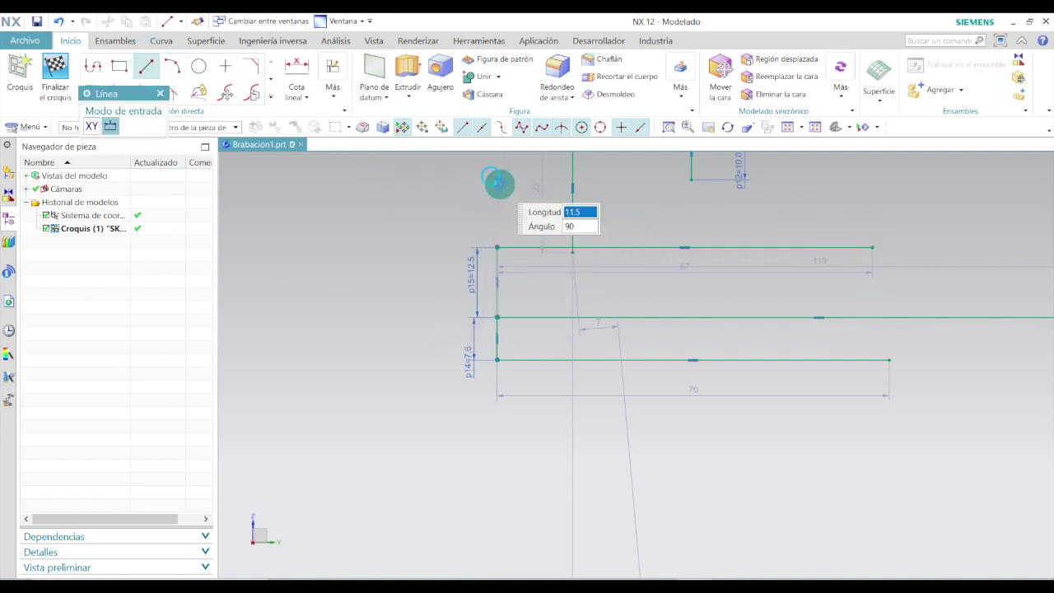
left_click(497, 182)
key("Escape")
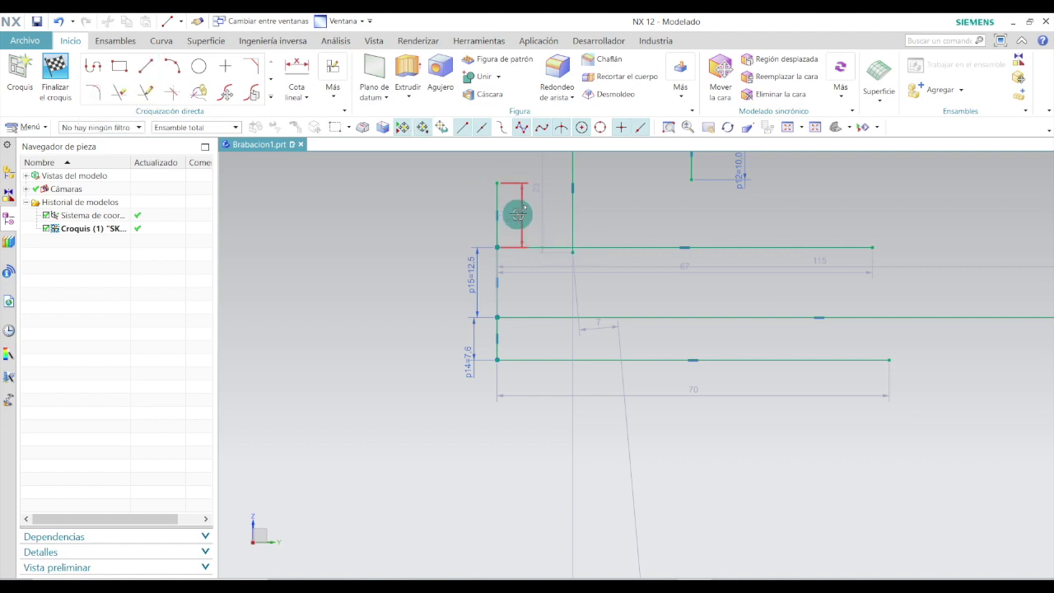
left_click_drag(518, 214, 466, 210)
double_click(466, 210)
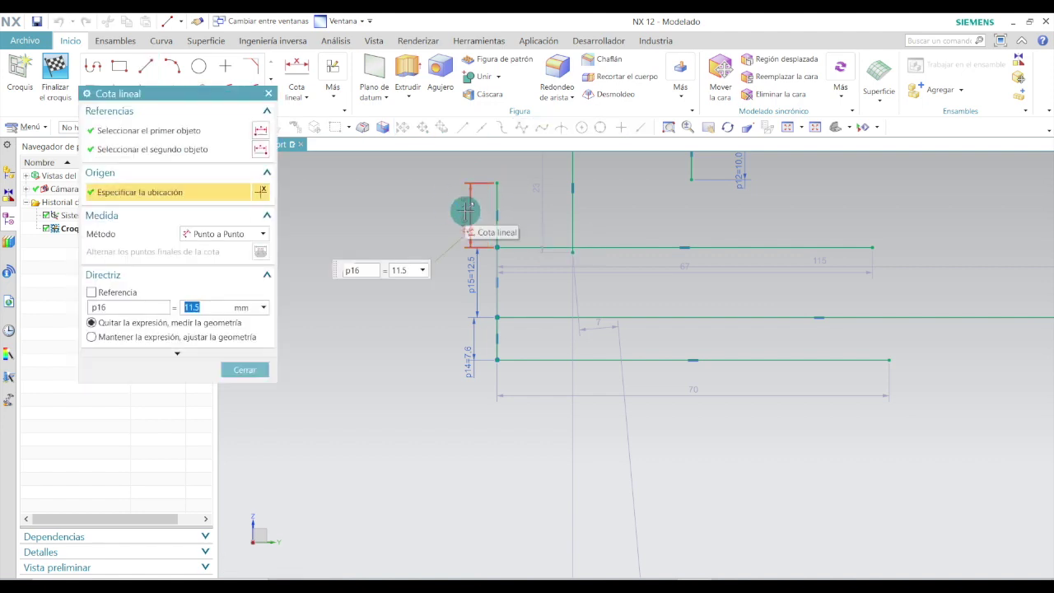
type("7.6")
key("Return")
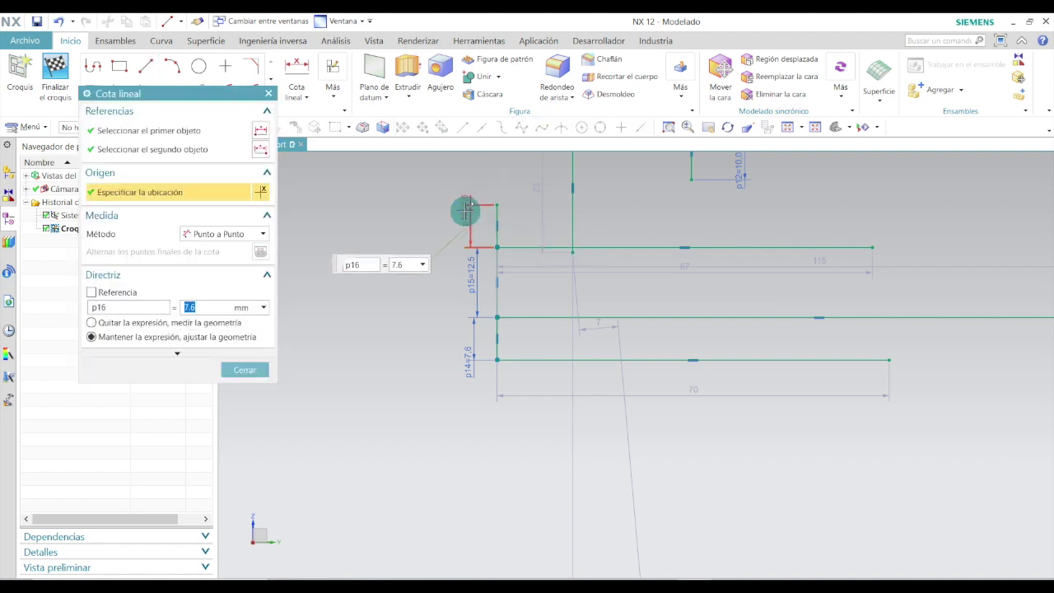
left_click(244, 371)
- Draw a horizontal line about 67.5 mm long outward from the upper end of the topmost 7.6 mm vertical line
left_click(145, 66)
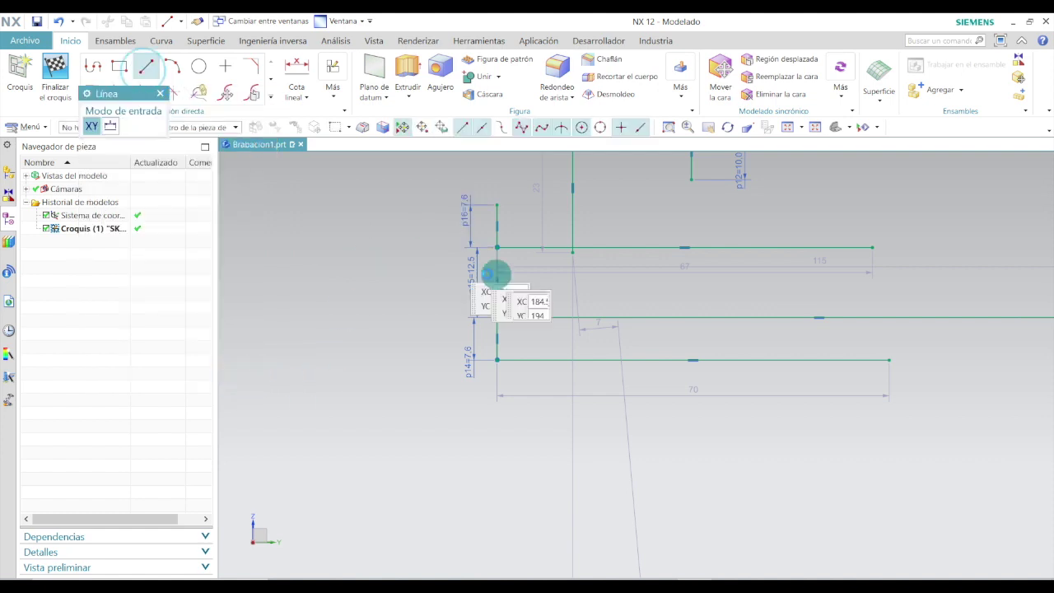
left_click(499, 202)
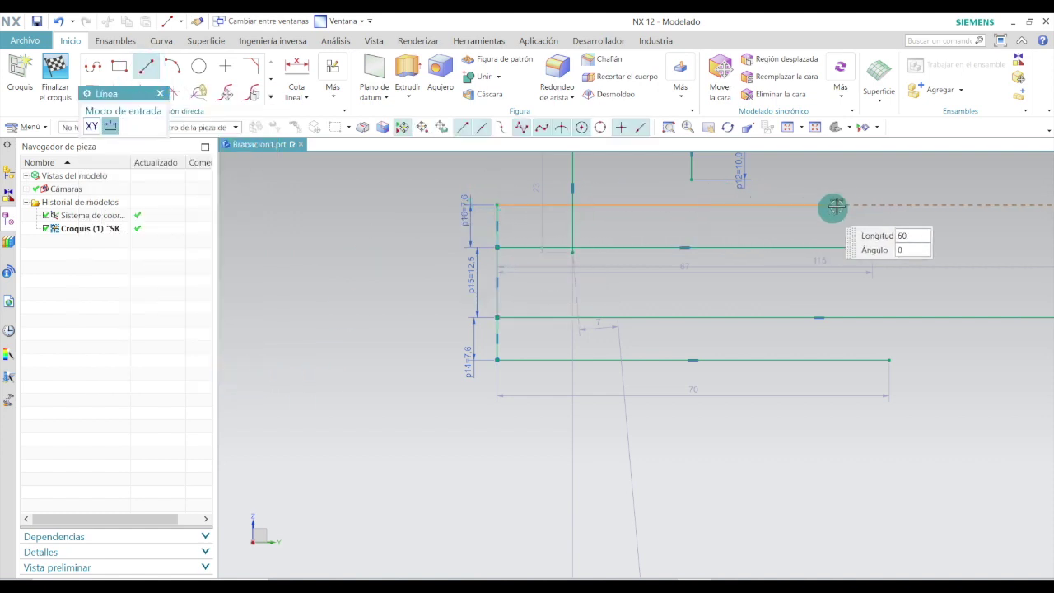
left_click(875, 205)
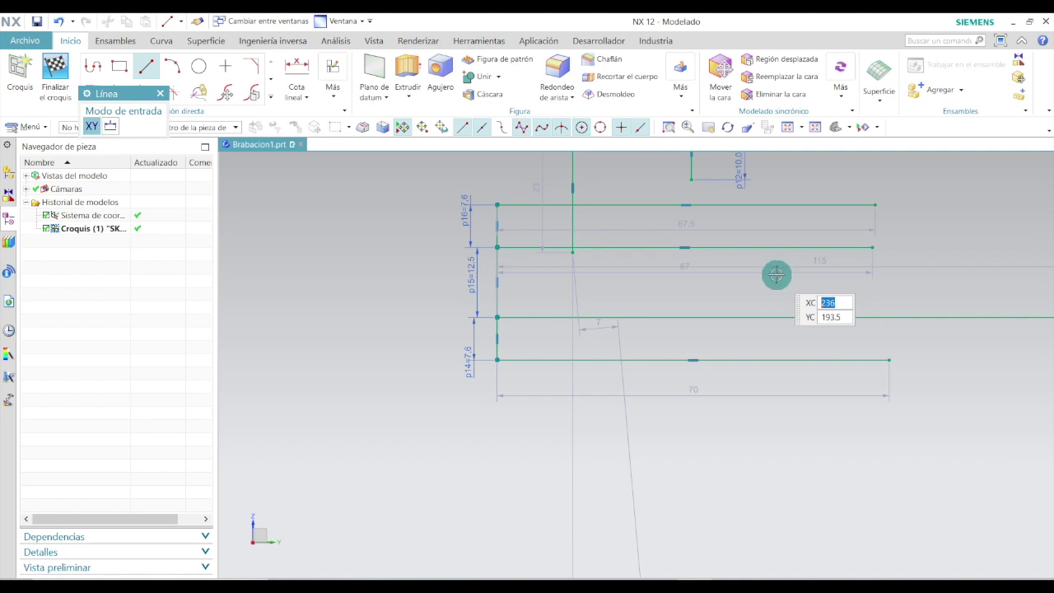
scroll(777, 275, "down", 3)
key("Escape")
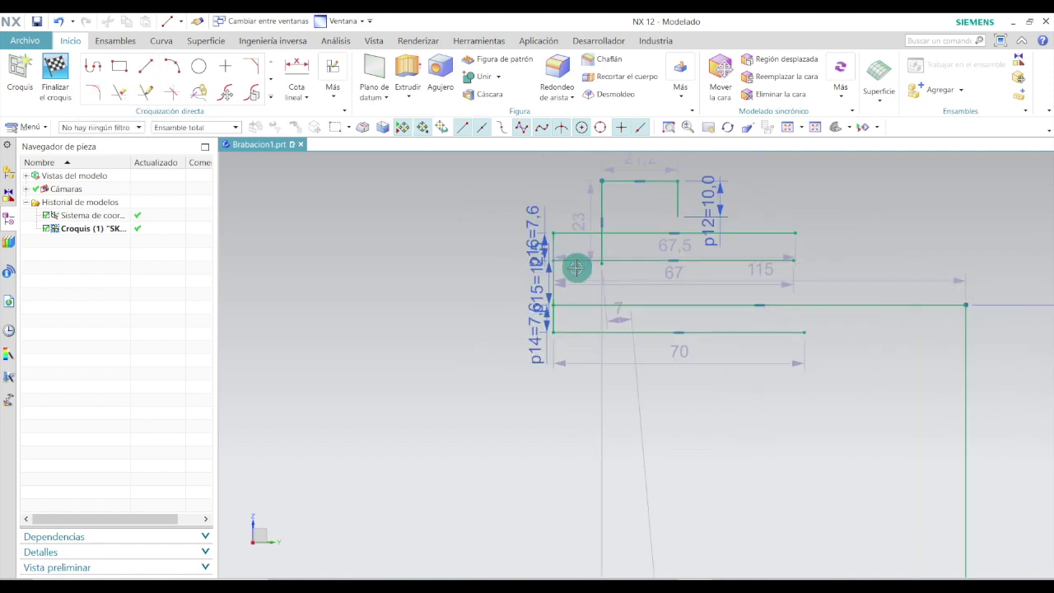
- Delete the three short vertical lines joining the inner ends of the four horizontal reference lines
scroll(556, 238, "up", 3)
left_click(554, 257)
key("Delete")
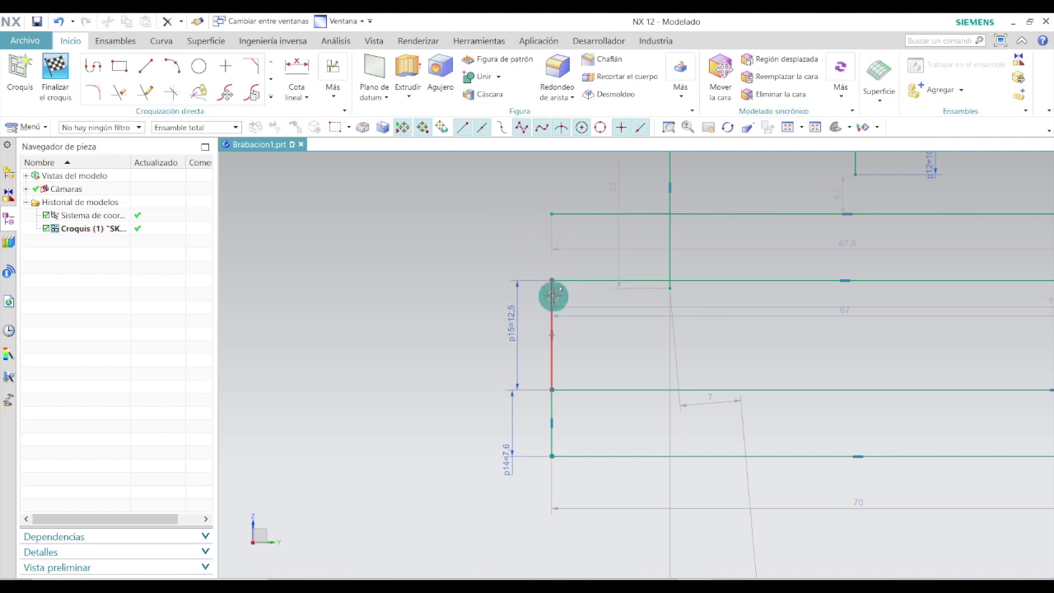
left_click(554, 336)
key("Delete")
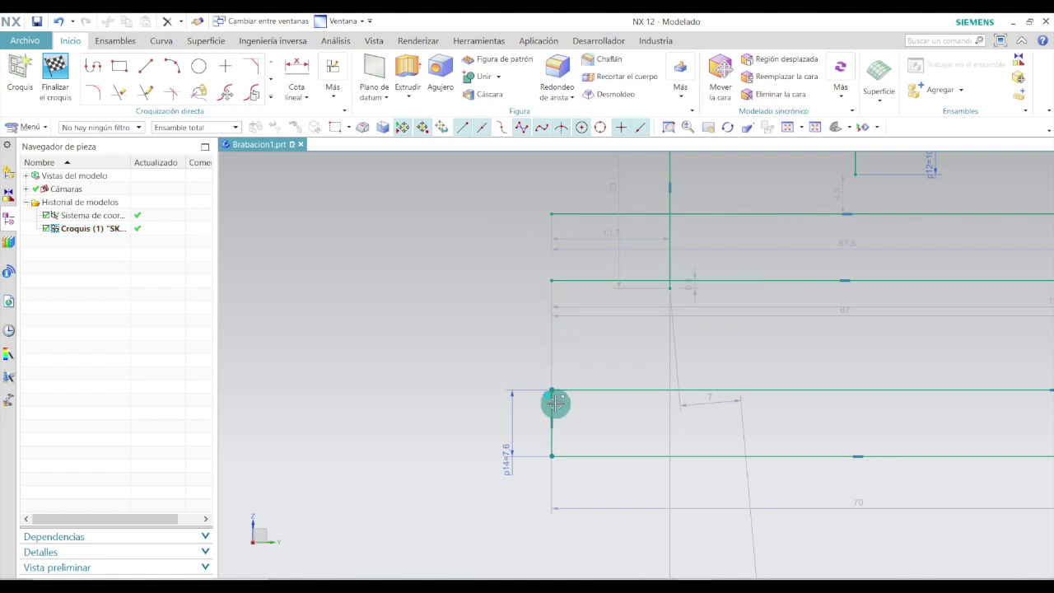
- Extend both inclined wall lines up to the lowest horizontal reference line with Quick Extend
scroll(512, 363, "down", 3)
scroll(571, 423, "up", 3)
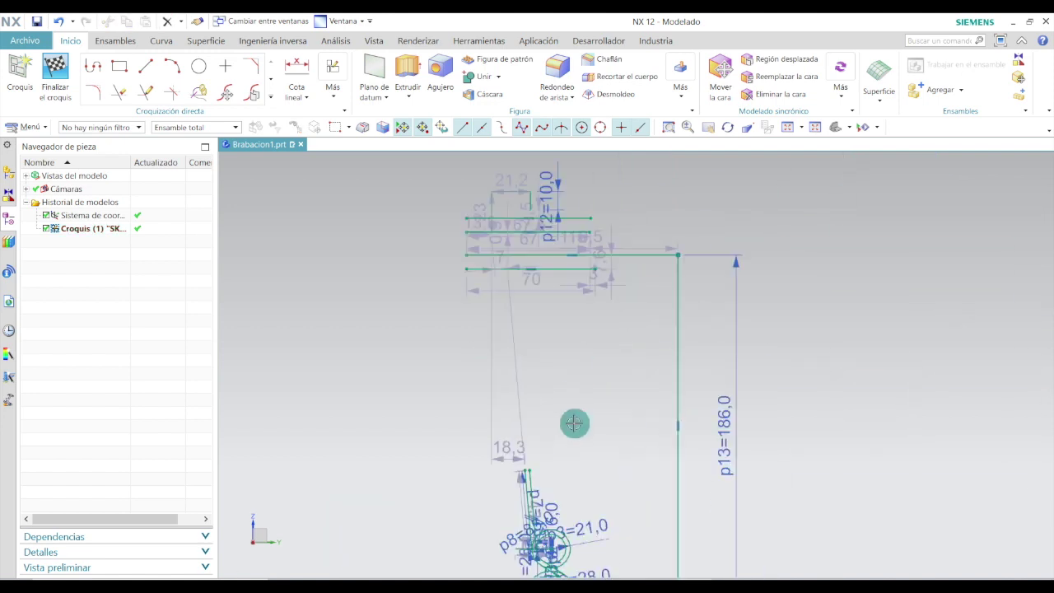
scroll(583, 411, "down", 2)
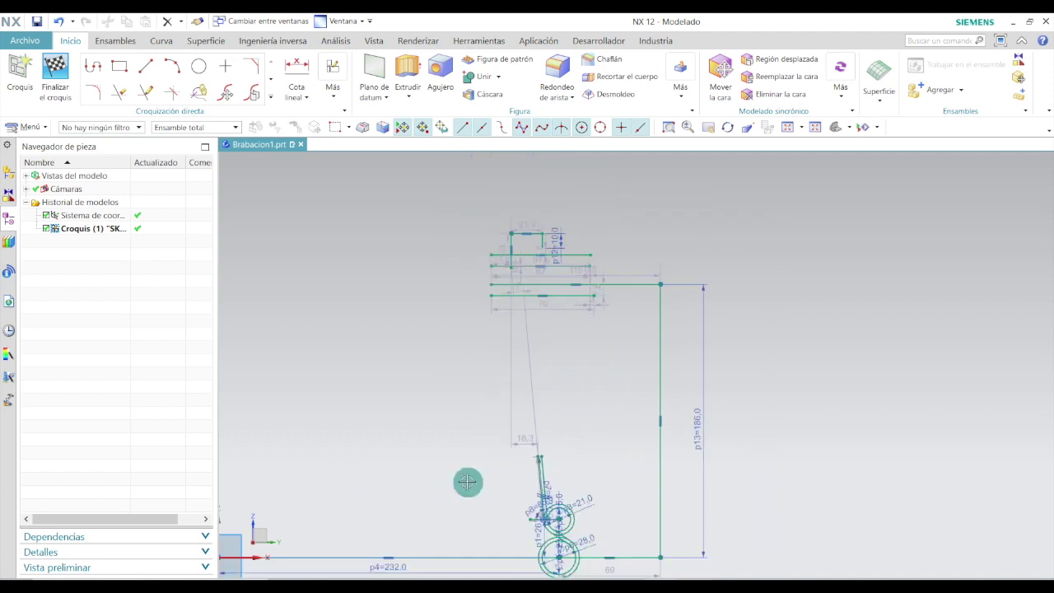
left_click(146, 91)
scroll(576, 495, "up", 2)
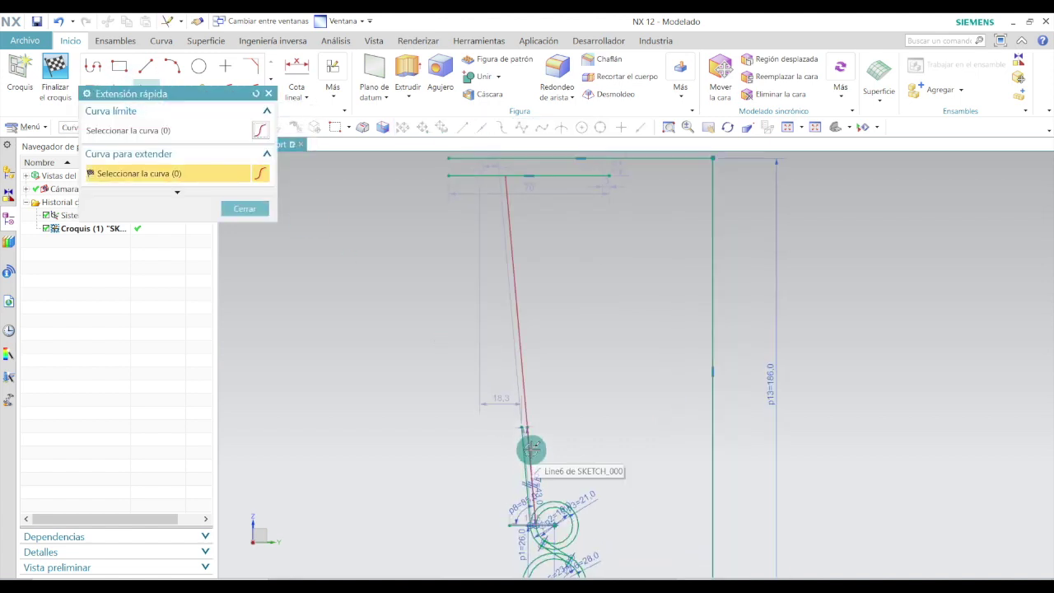
left_click(532, 449)
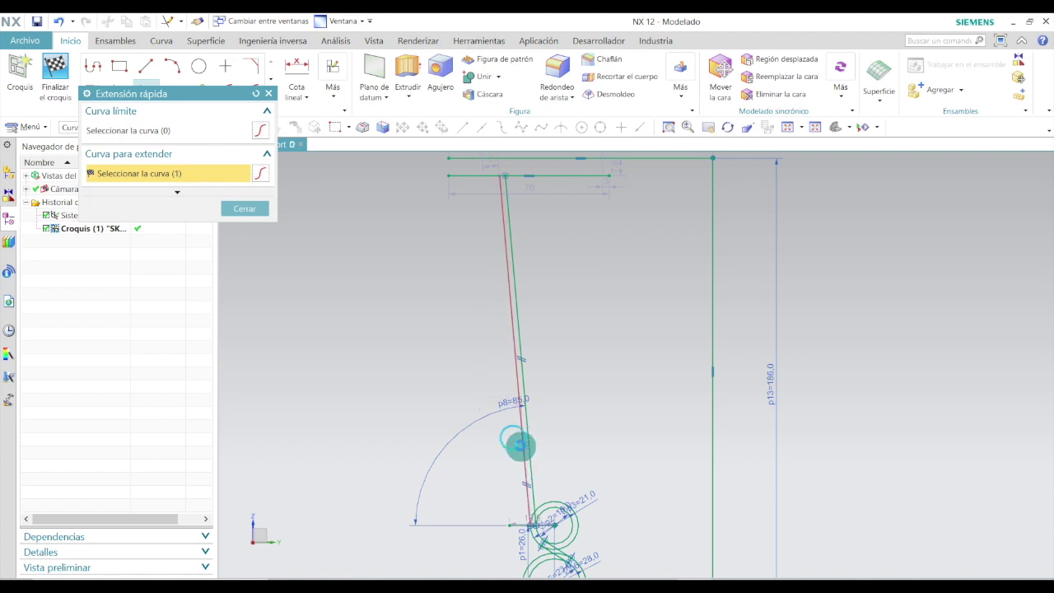
scroll(449, 334, "down", 3)
scroll(412, 205, "up", 3)
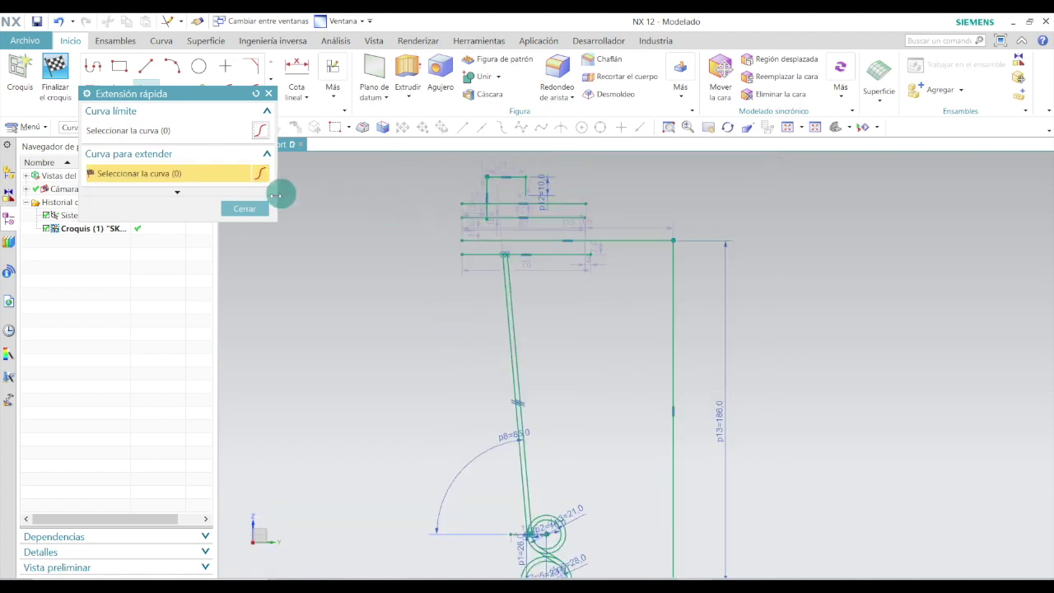
left_click(258, 209)
- Switch to the PDF drawing and examine the R5 arcs and the 2,8 and 7,6 dimensions above the inclined wall
key("alt+Tab")
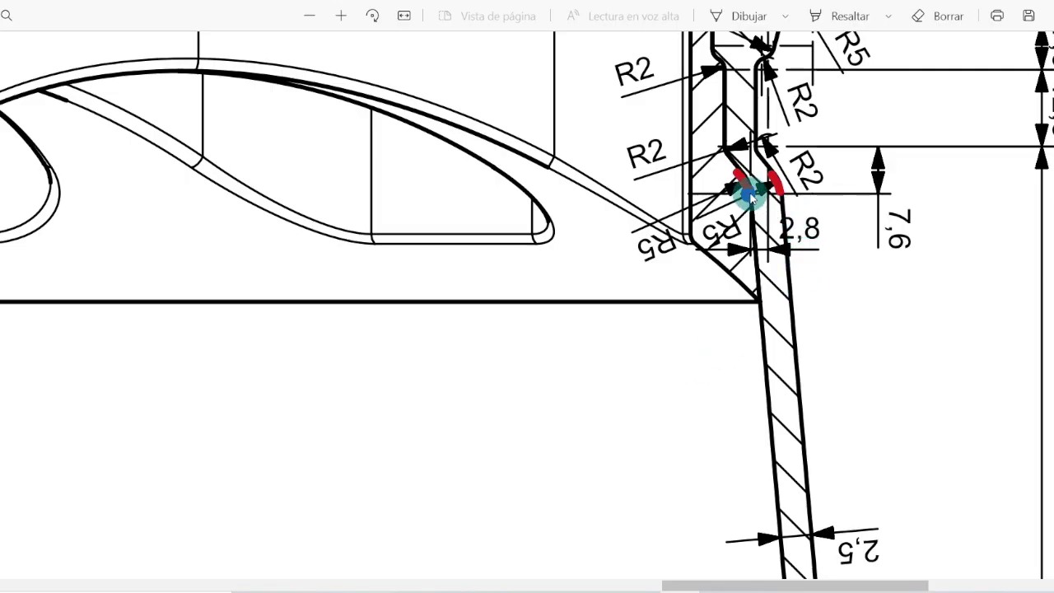
scroll(751, 198, "up", 2, "ctrl")
mouse_move(739, 169)
left_mouse_down()
mouse_move(717, 160)
mouse_move(743, 187)
left_mouse_up()
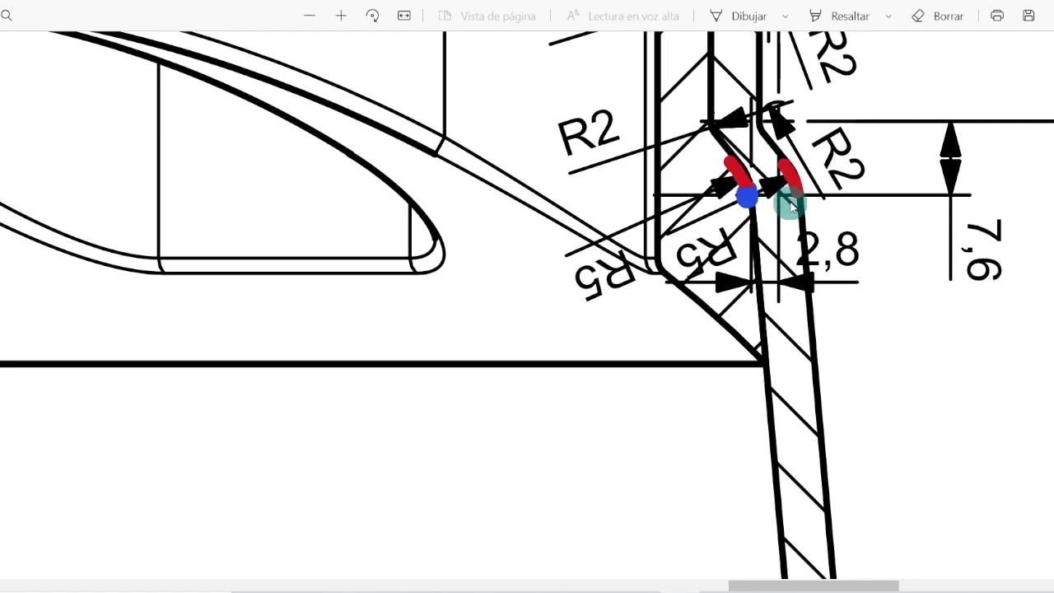
scroll(761, 244, "down", 4, "ctrl")
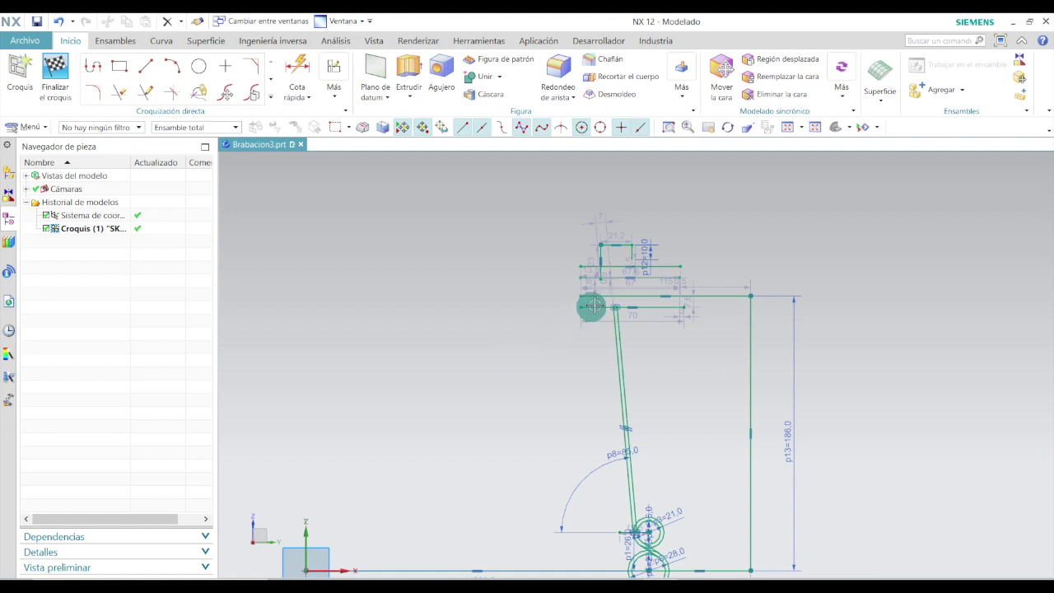
- Draw a 2.3 mm vertical line up from the upper end of the left inclined wall, followed by a horizontal line about 4.5 mm long leftward
scroll(606, 305, "up", 8)
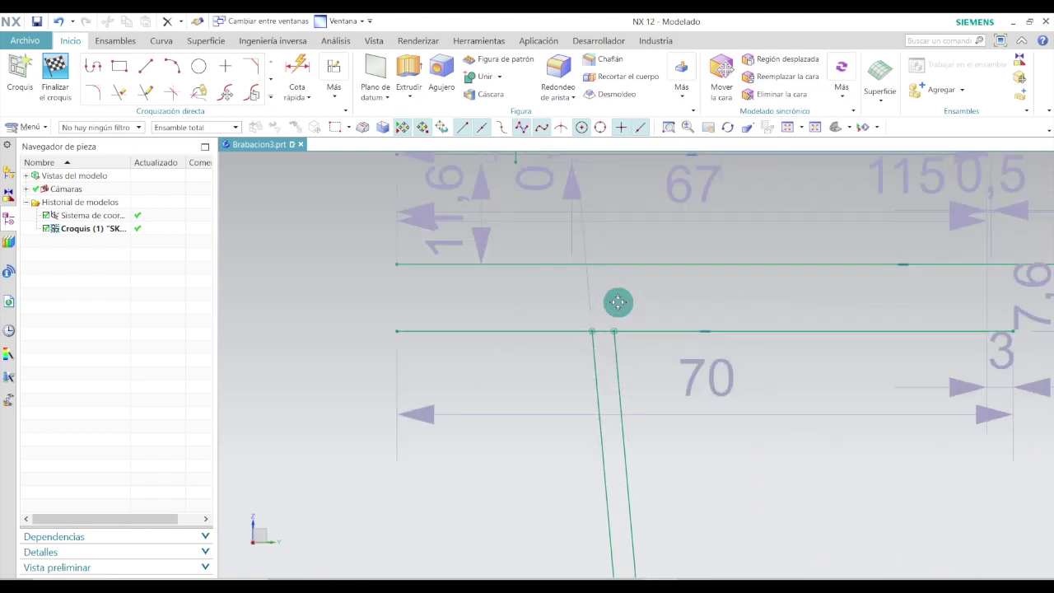
left_click(148, 67)
scroll(596, 341, "up", 3)
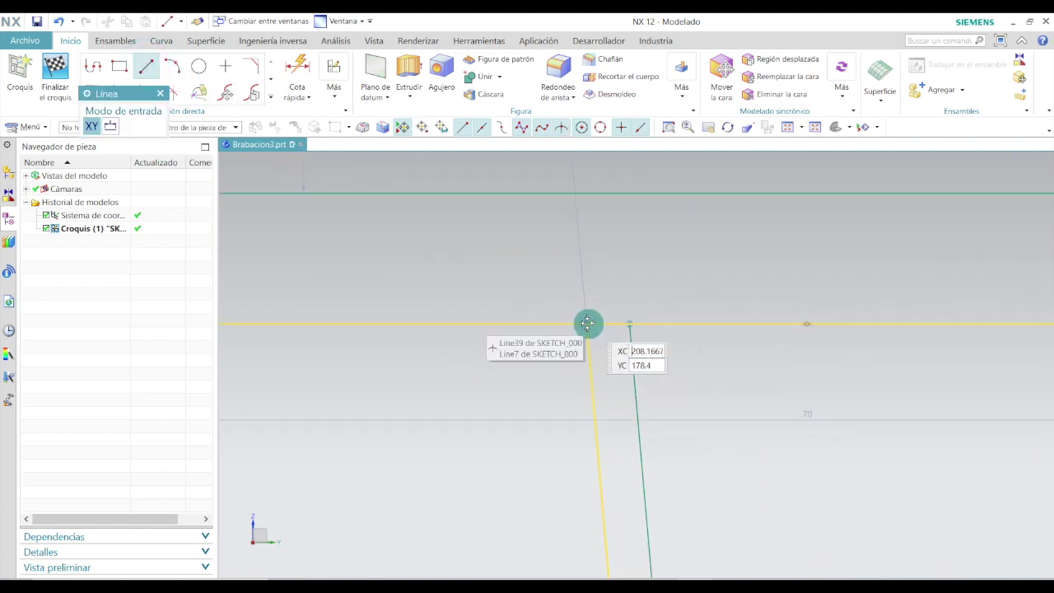
left_click(563, 130)
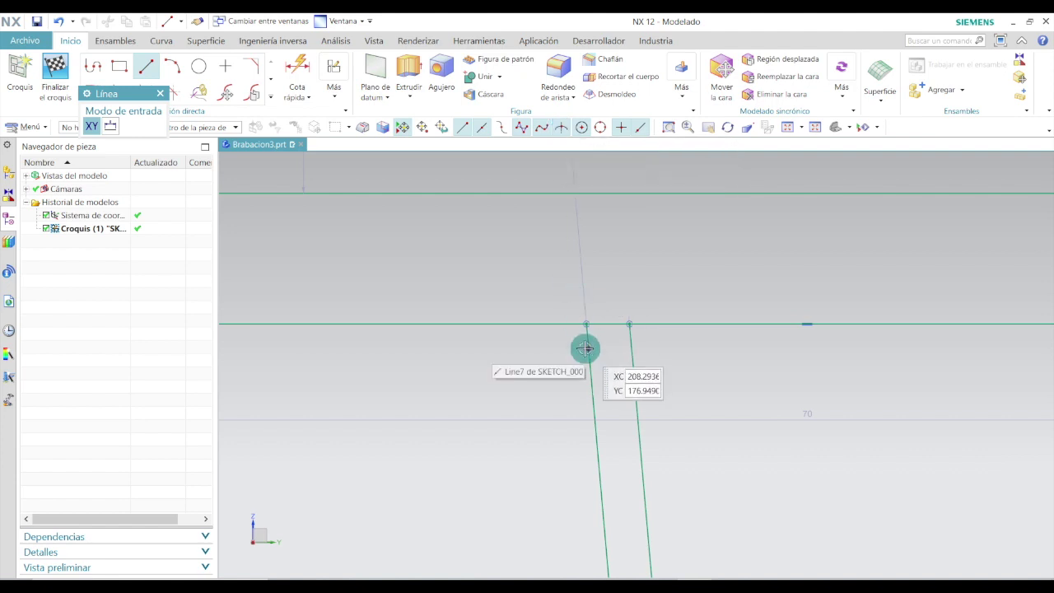
left_click(587, 324)
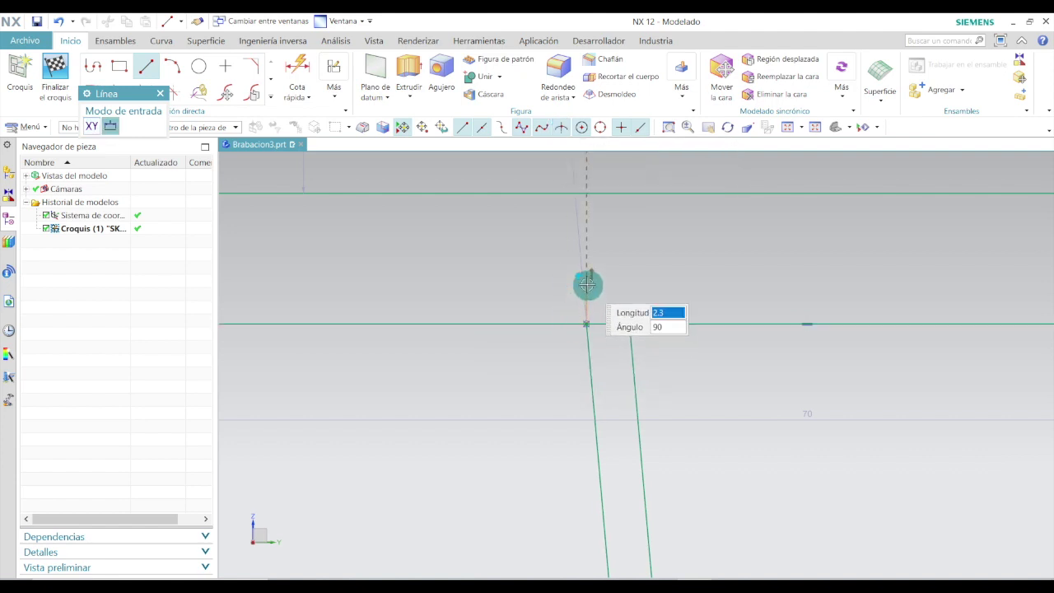
left_click(586, 284)
left_click(509, 282)
key("Escape")
- Set the short horizontal line's length to 5 mm and draw a vertical line from its free end down to the lowest reference line
double_click(549, 265)
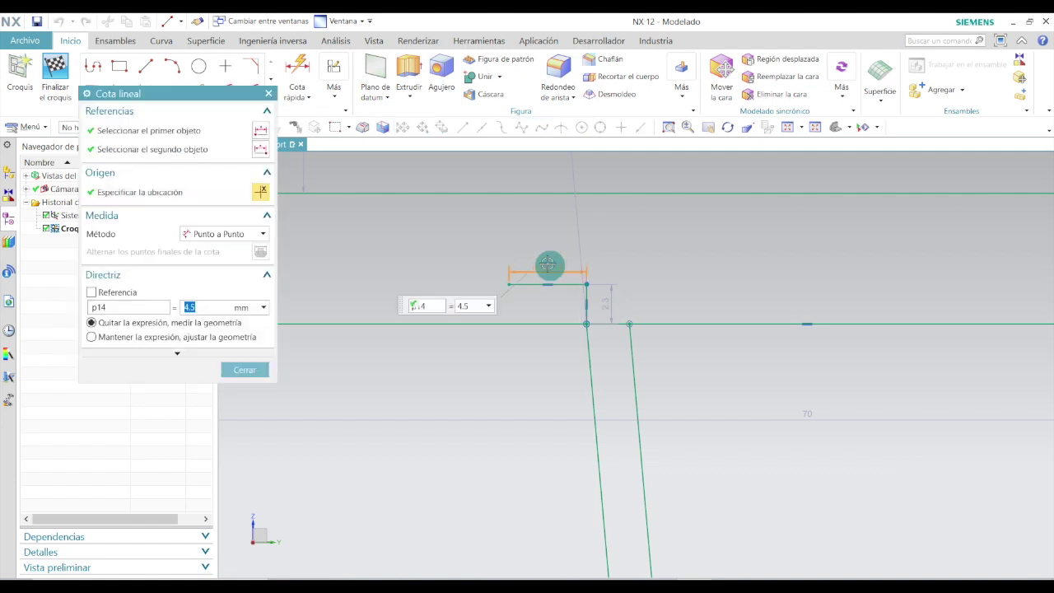
type("5")
left_click(245, 370)
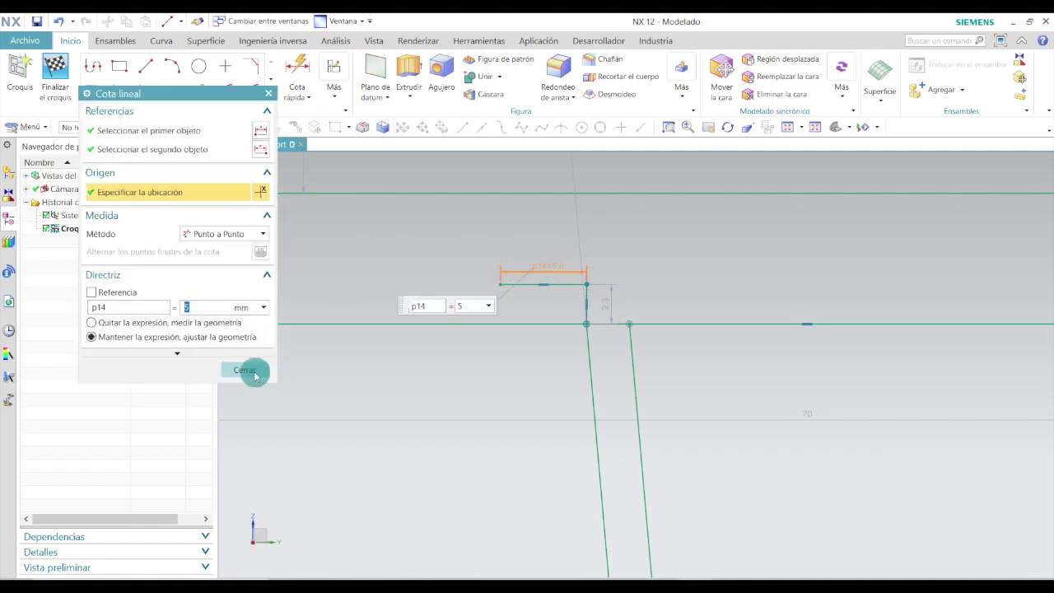
left_click(142, 67)
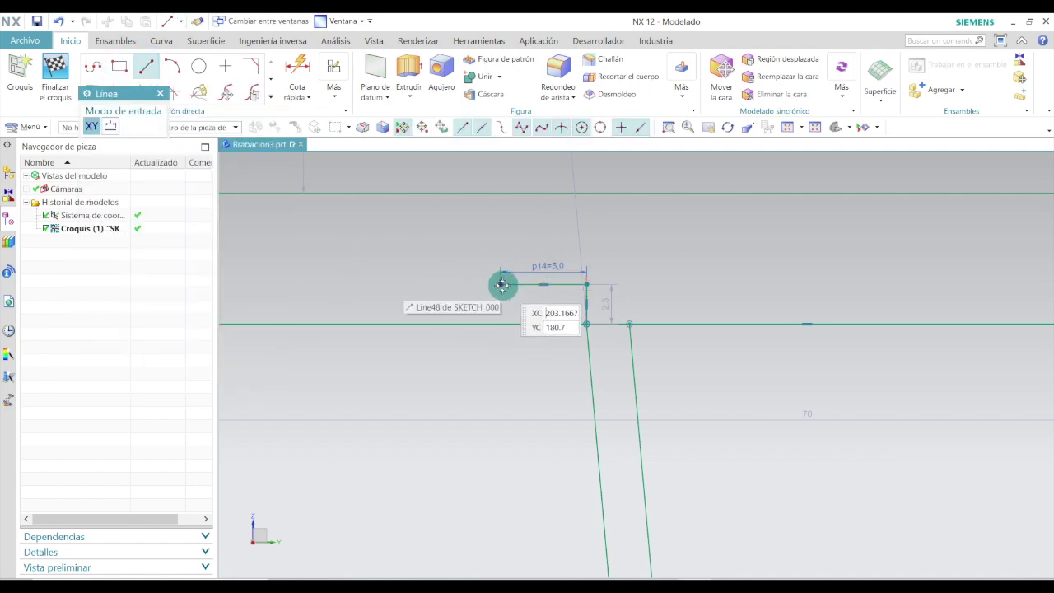
left_click(500, 284)
left_click(499, 323)
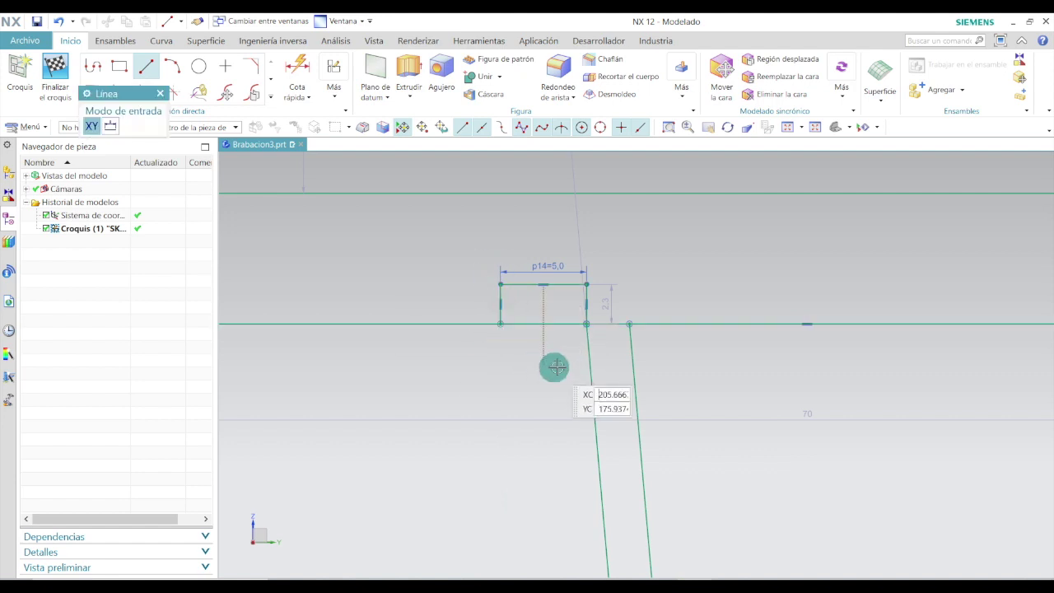
- Draw a circle centred at the foot of the new vertical line and passing through the upper end of the left inclined wall
left_click(199, 68)
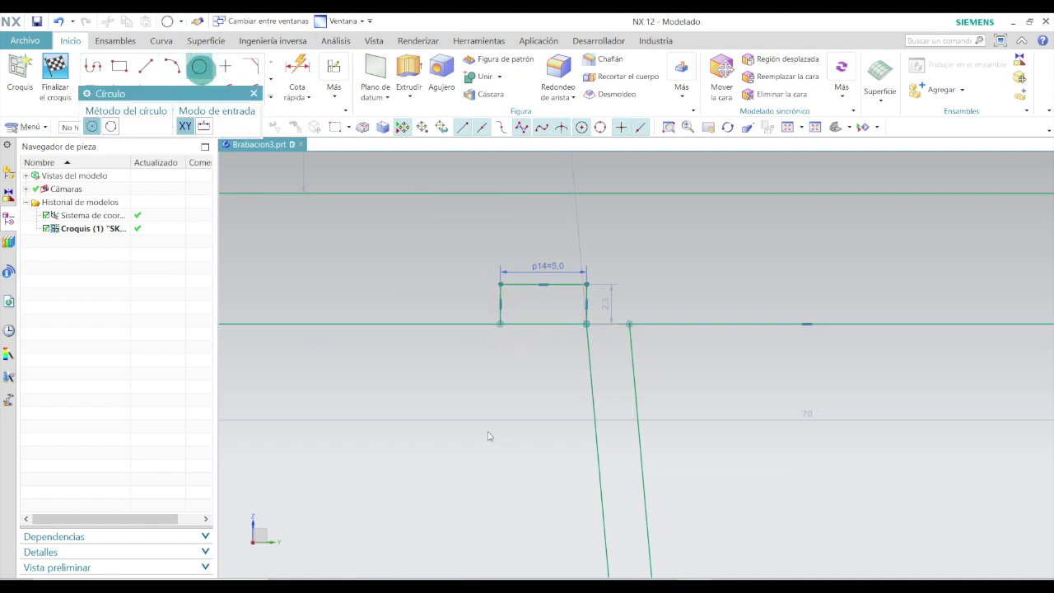
left_click(500, 323)
left_click(586, 322)
left_click(512, 239)
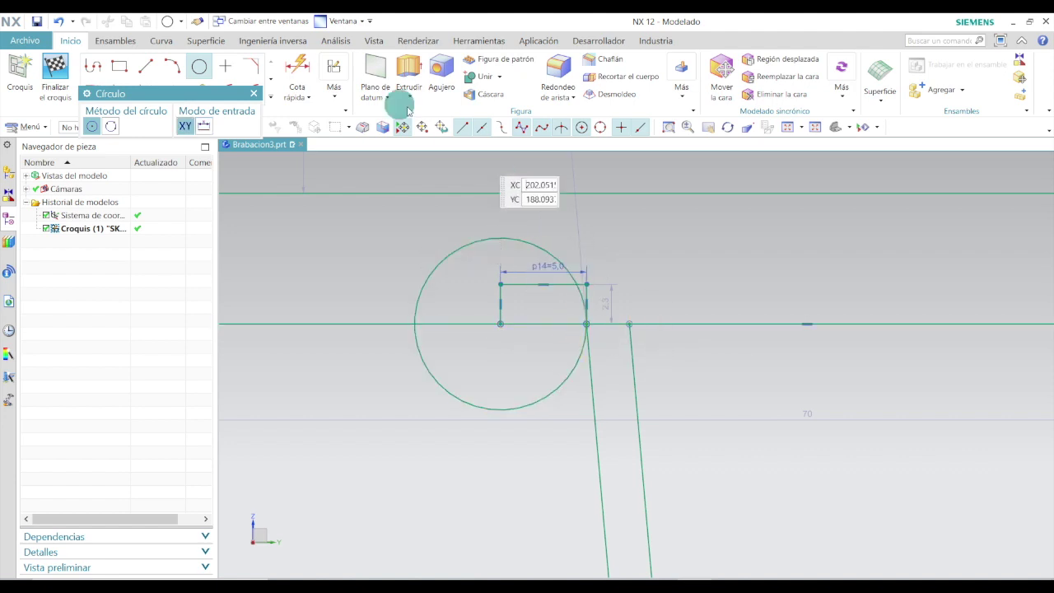
- Draw a larger concentric circle passing through the upper end of the right inclined wall
left_click(198, 68)
left_click(198, 68)
left_click(501, 323)
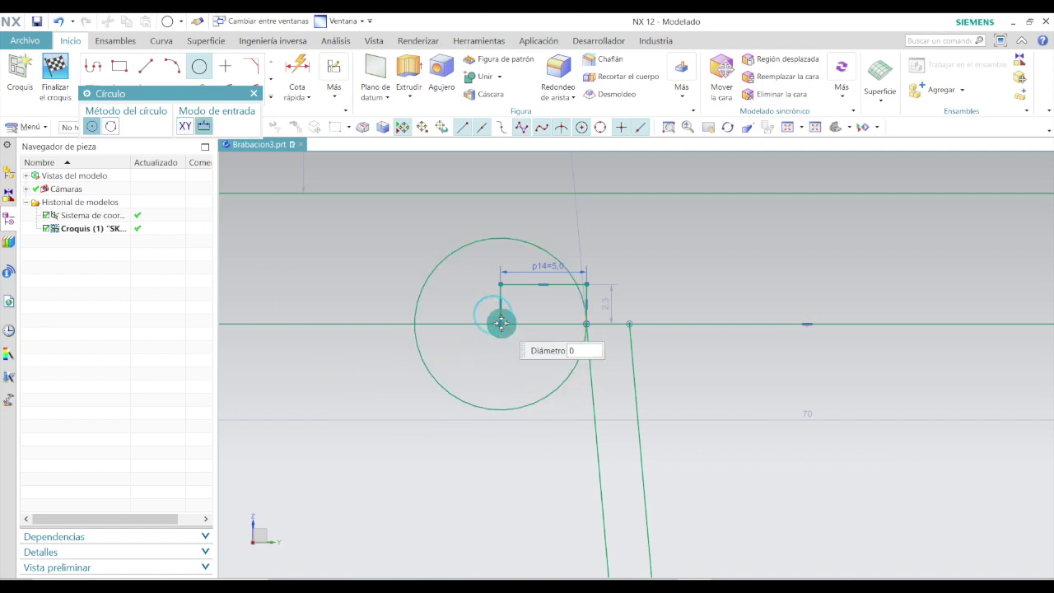
left_click(628, 321)
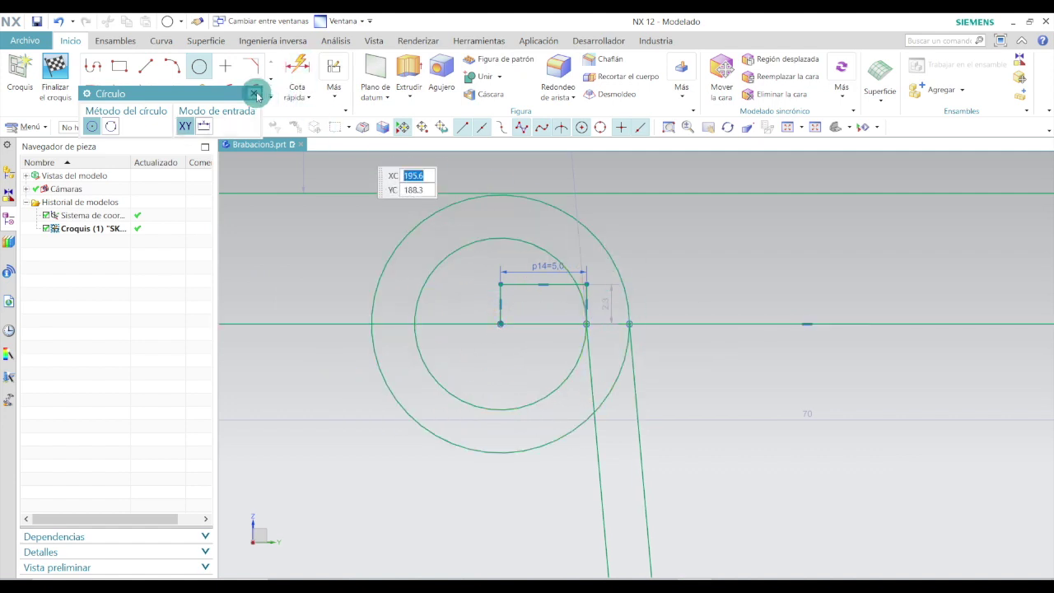
left_click(256, 94)
- Draw a 2.5 mm vertical line up from the upper-left corner of the top profile, followed by a short horizontal line rightward
key("alt+Tab")
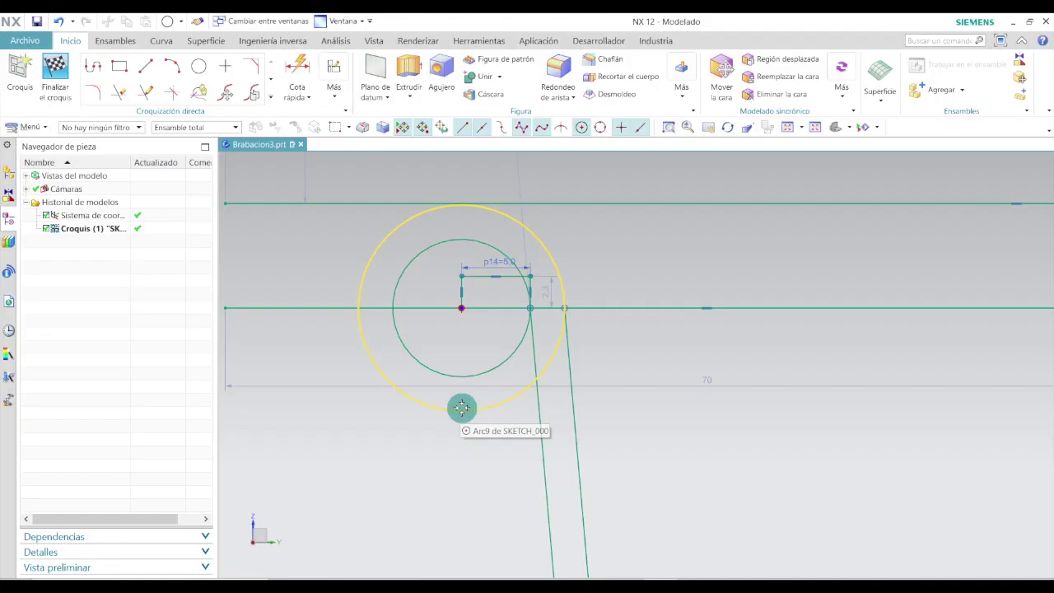
scroll(462, 392, "down", 5)
scroll(465, 379, "up", 5)
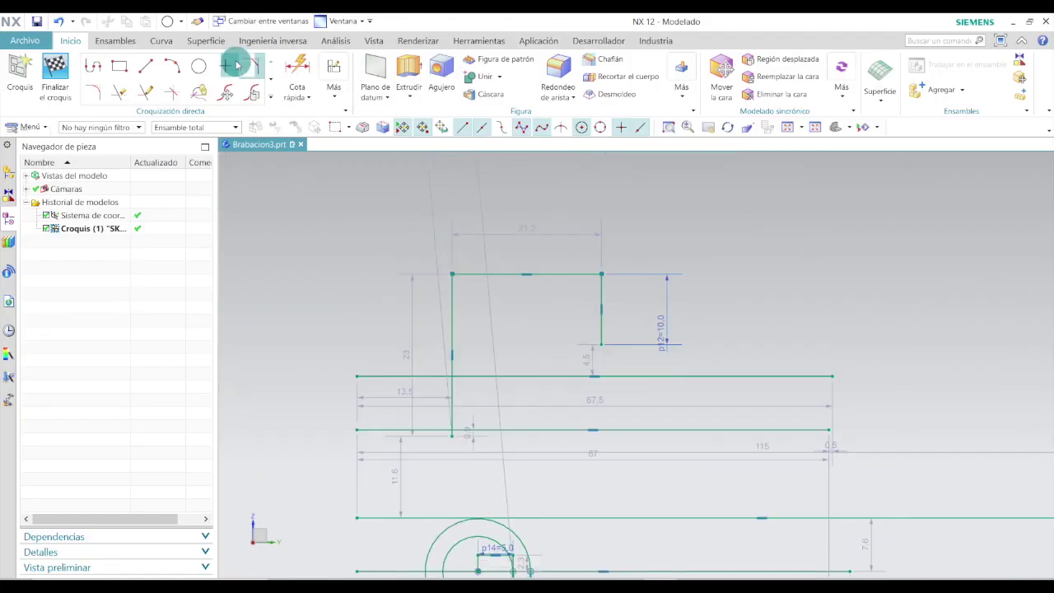
left_click(145, 66)
scroll(469, 283, "up", 2)
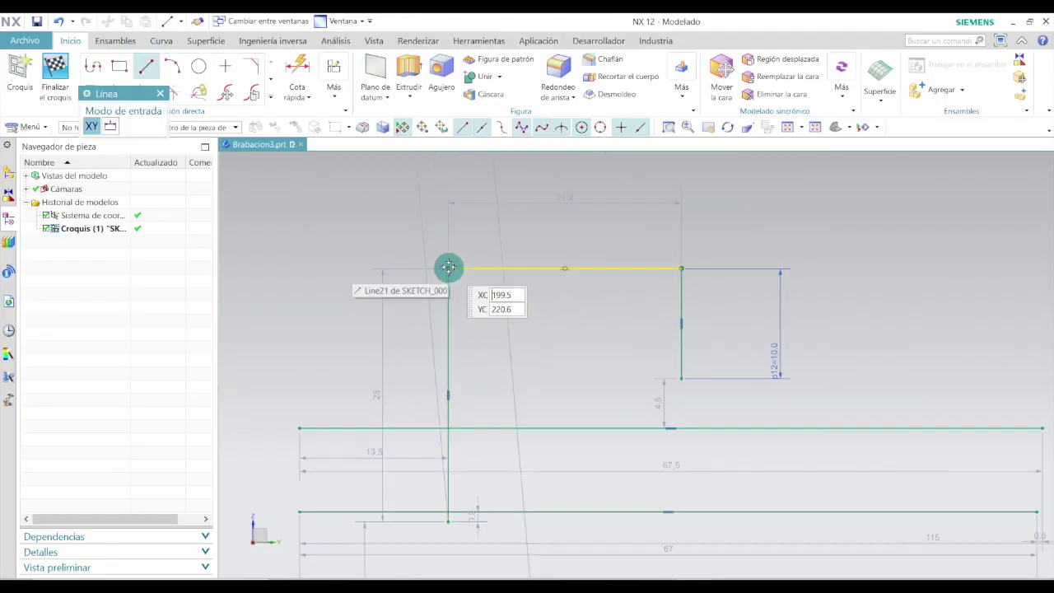
left_click(448, 269)
left_click(448, 243)
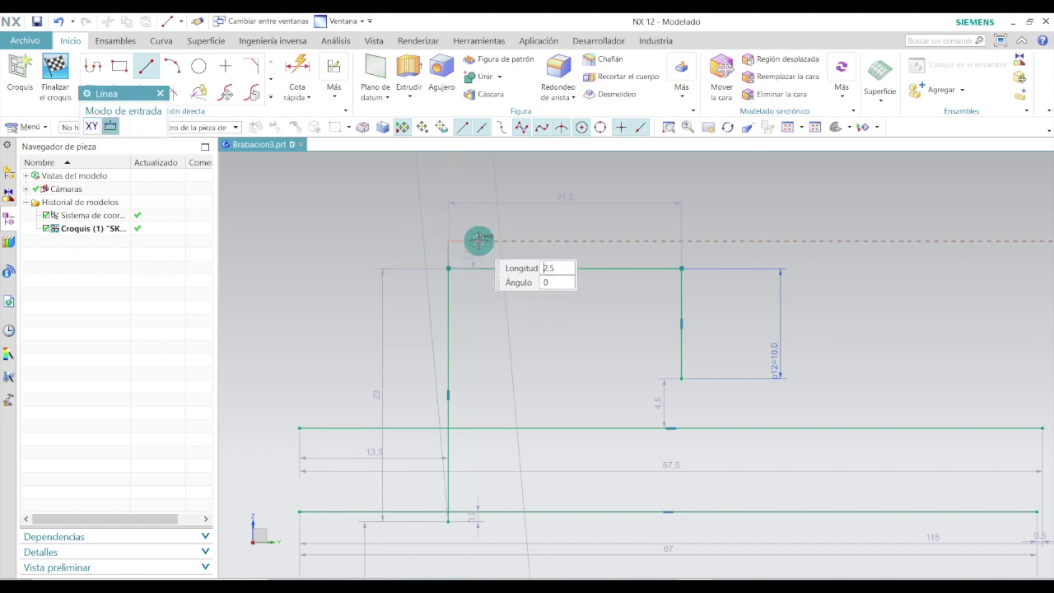
scroll(476, 249, "up", 2)
key("Escape")
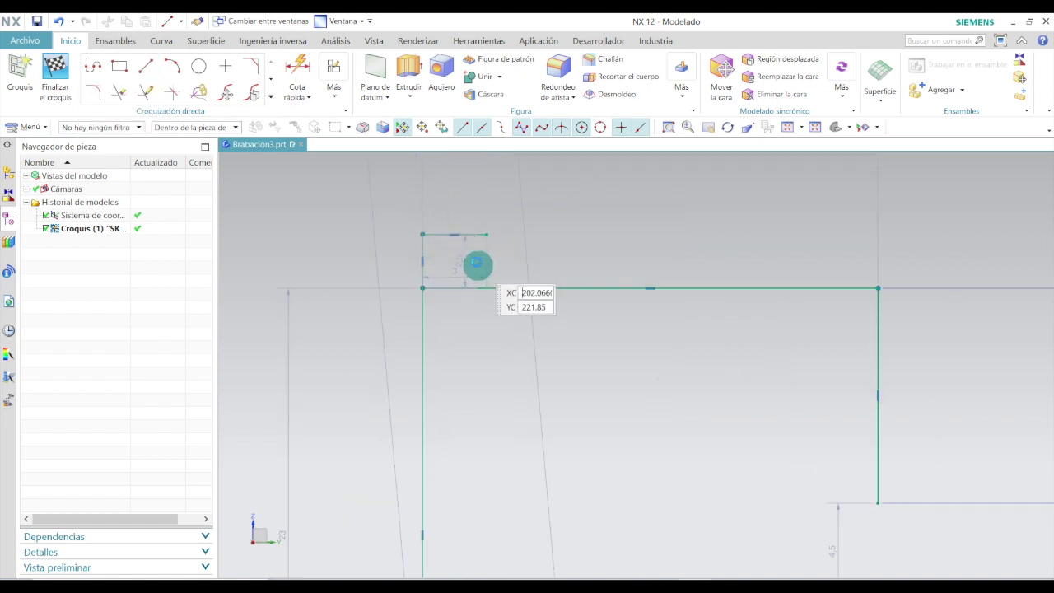
- Set the length of the short horizontal line above the top profile to 2 mm
double_click(457, 208)
type("2")
key("Return")
left_click(244, 370)
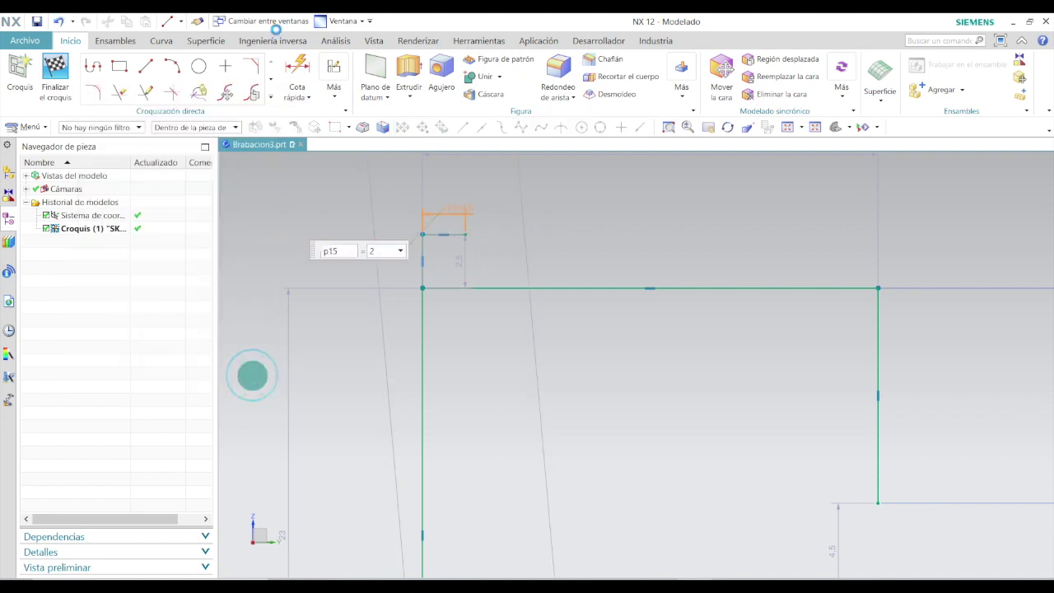
- Draw a vertical line about 56 mm long from the free end of the 2 mm line down past the concentric circles
left_click(146, 67)
left_click(463, 234)
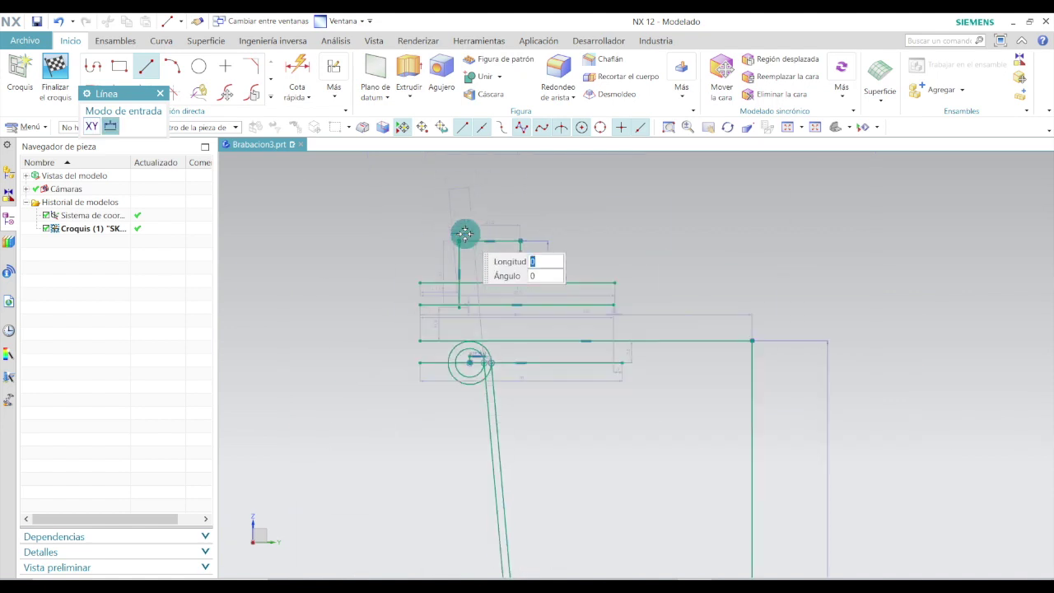
scroll(455, 427, "down", 3)
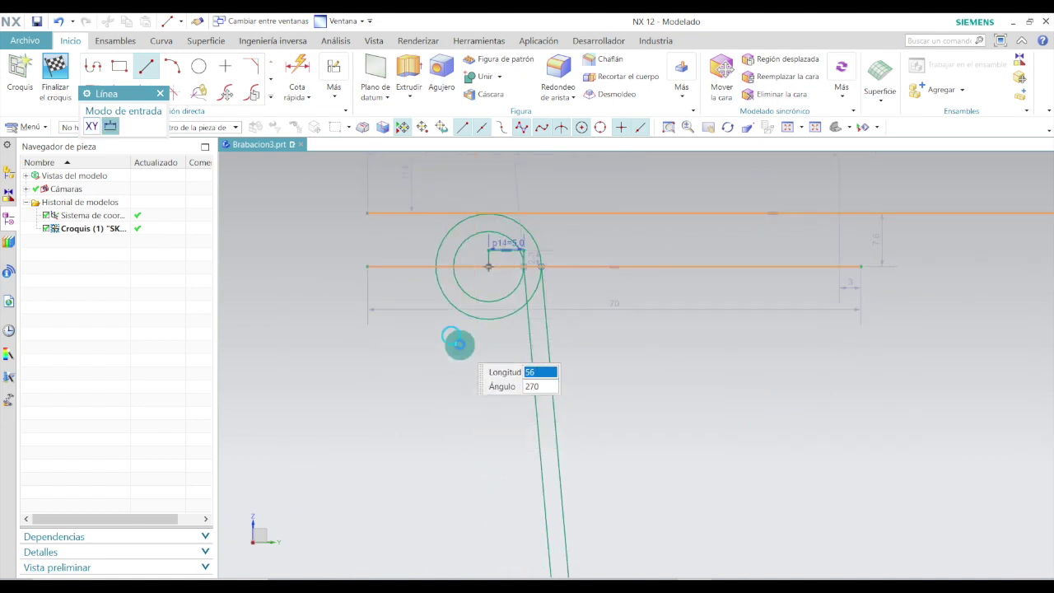
left_click(460, 345)
key("Escape")
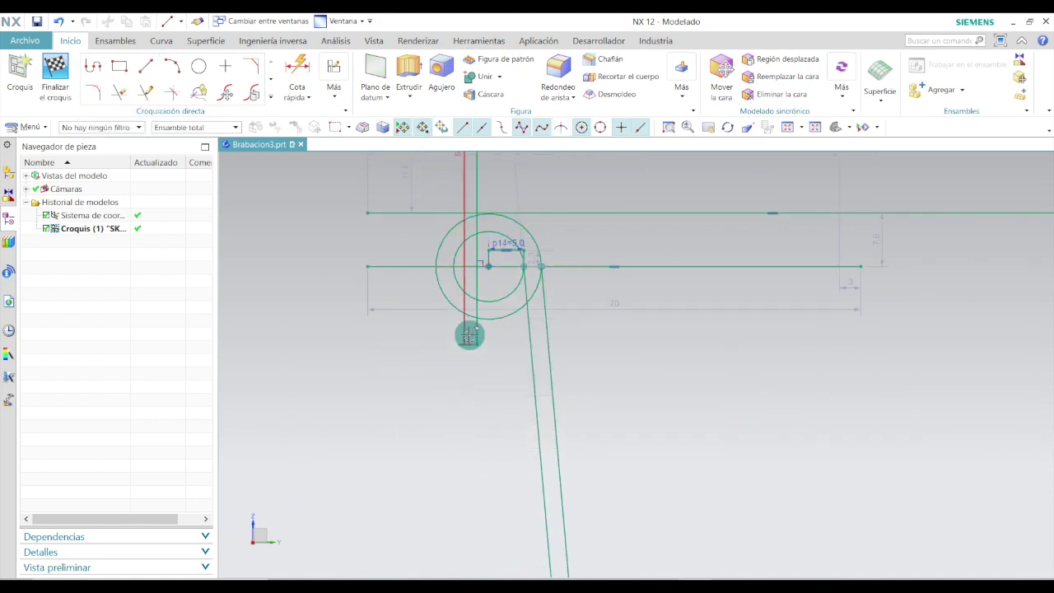
- Fillet the smaller concentric circle and the long vertical line with a 2 mm radius
scroll(503, 183, "down", 1)
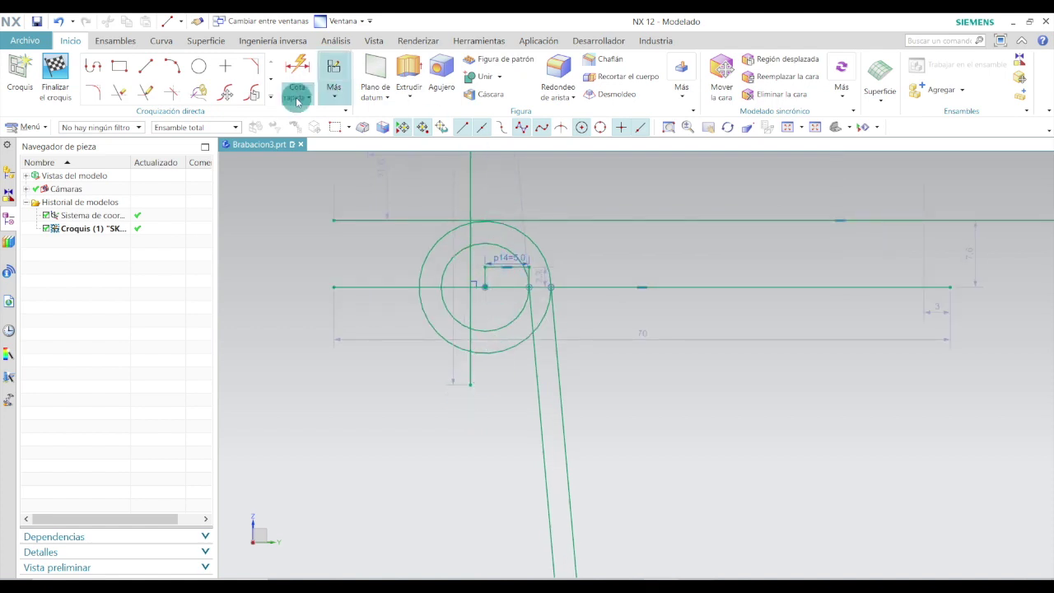
left_click(95, 92)
scroll(476, 222, "down", 4)
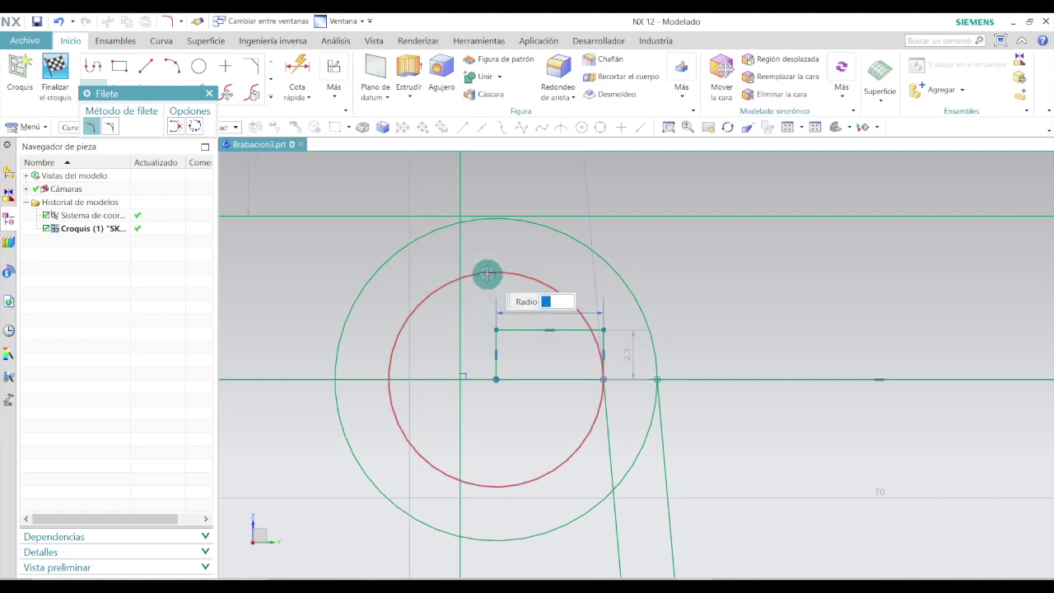
left_click(486, 273)
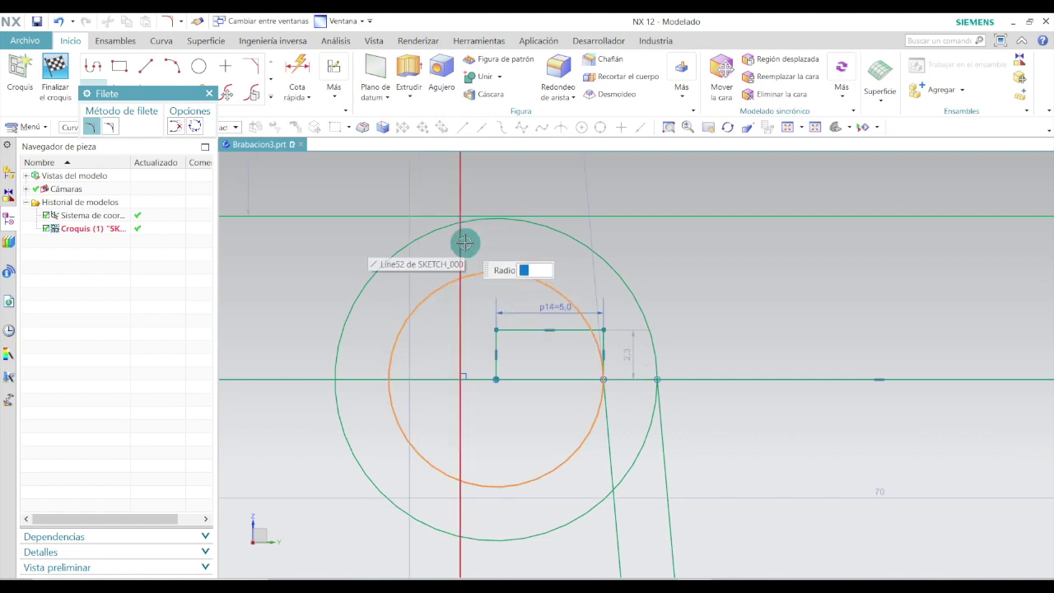
left_click(465, 241)
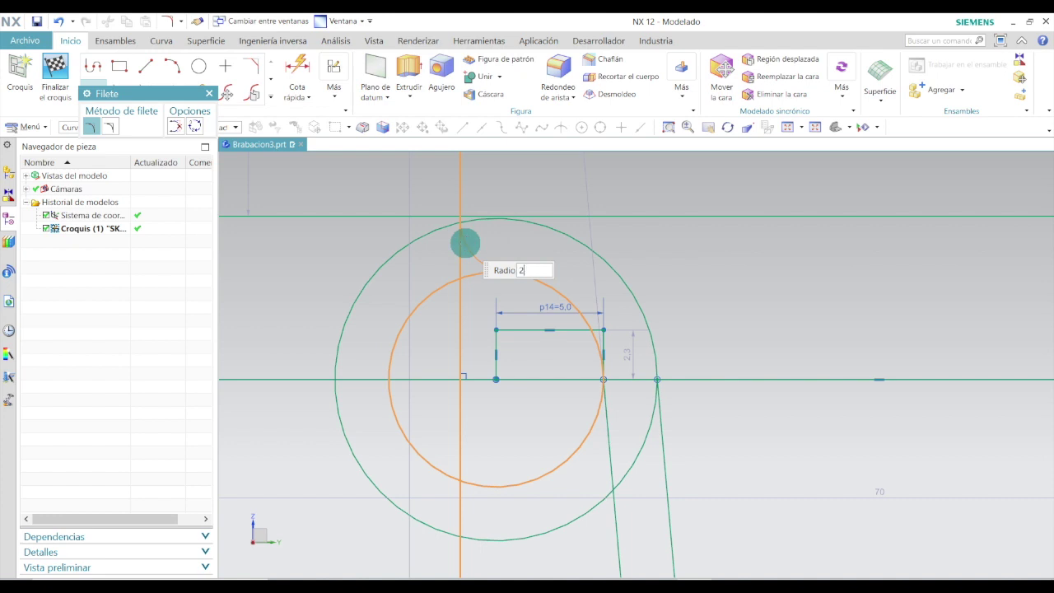
scroll(471, 346, "down", 5)
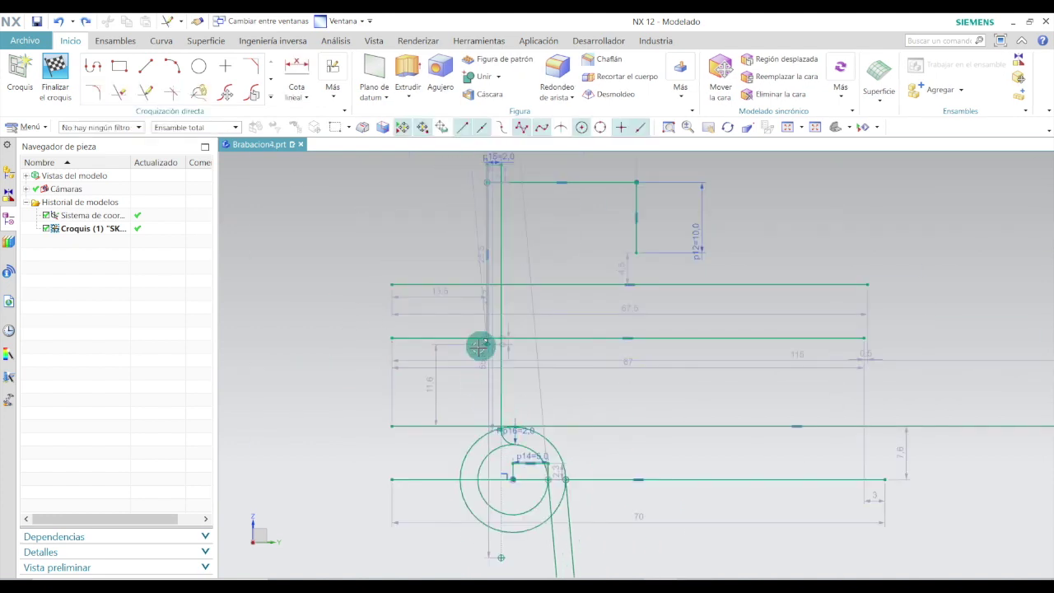
- Draw a circle about 4 mm in diameter centred where the 23 mm vertical line crosses the 67 mm reference line, reaching the long vertical line
scroll(480, 346, "up", 5)
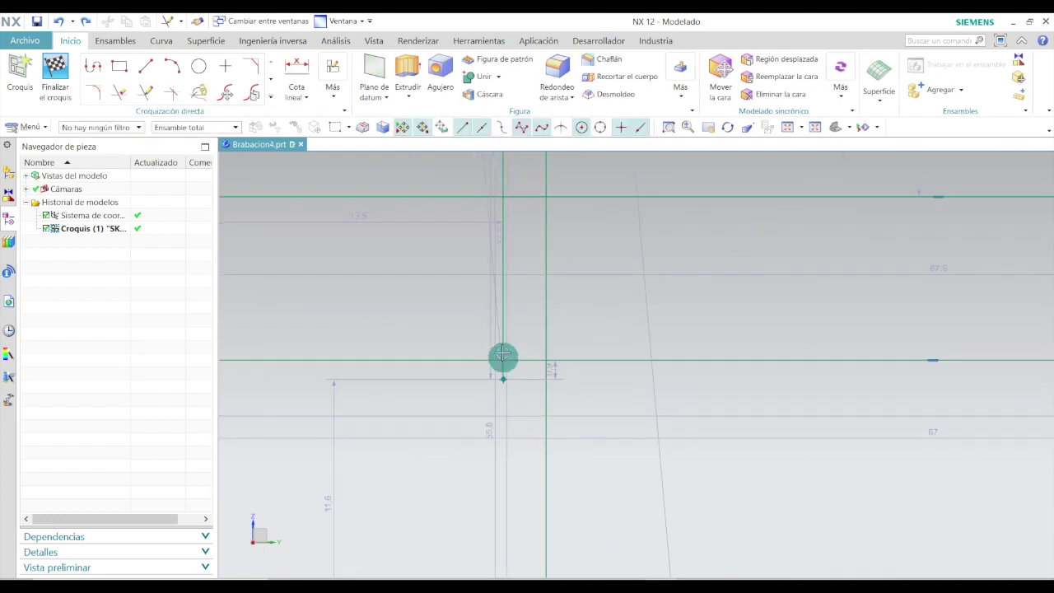
left_click(199, 66)
scroll(524, 364, "up", 4)
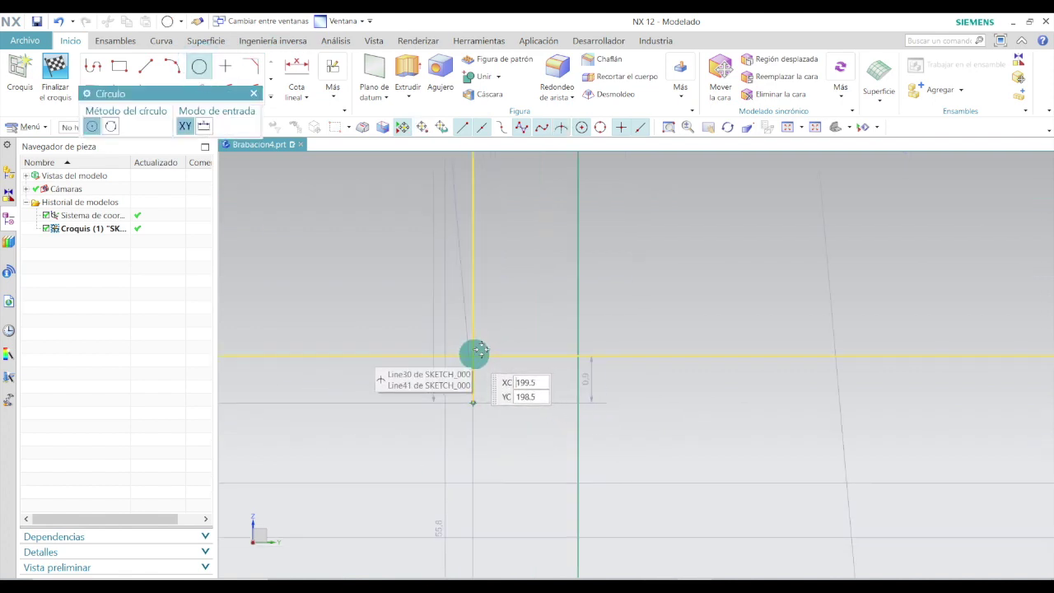
scroll(480, 350, "down", 3)
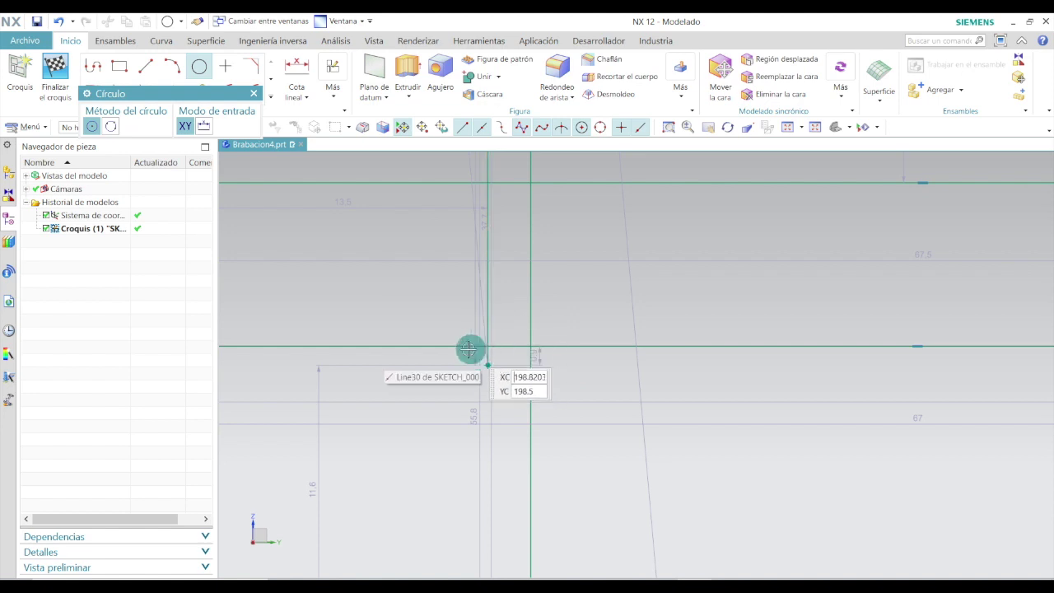
scroll(593, 326, "down", 3)
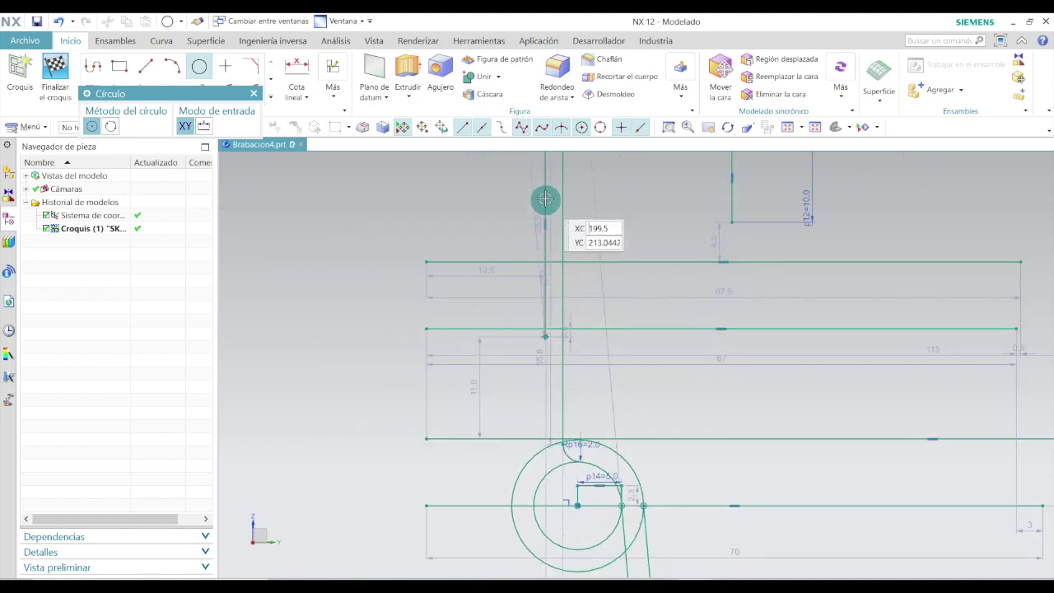
scroll(547, 328, "up", 5)
scroll(548, 330, "up", 3)
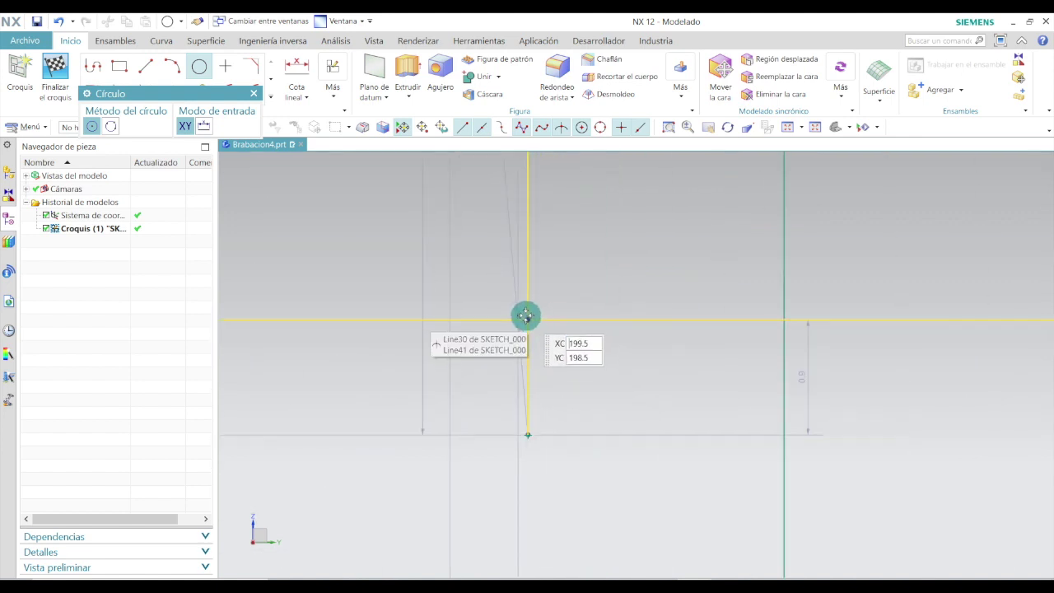
left_click(528, 320)
scroll(527, 319, "down", 3)
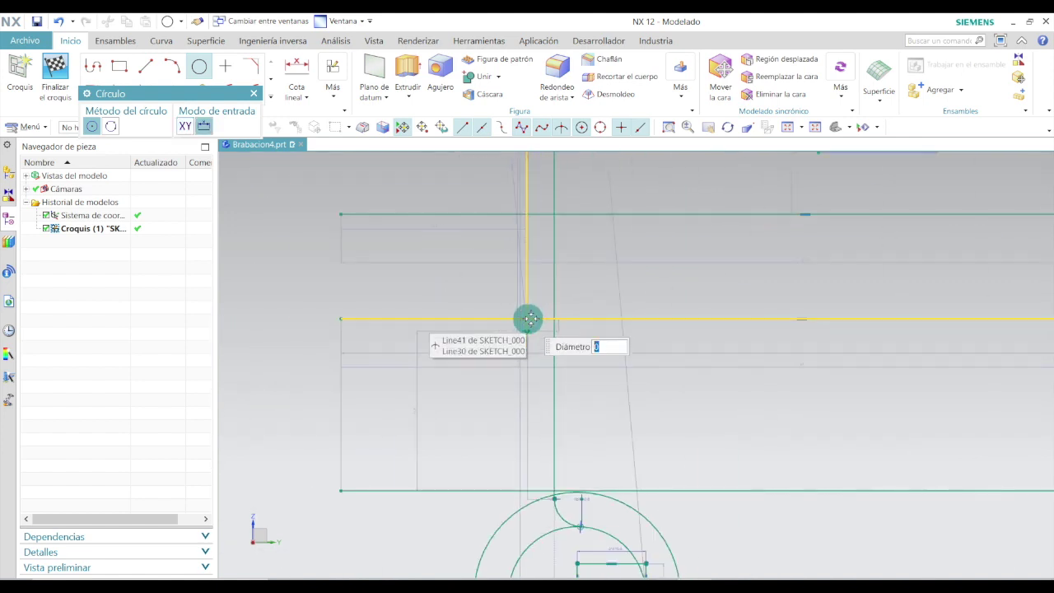
scroll(552, 322, "up", 3)
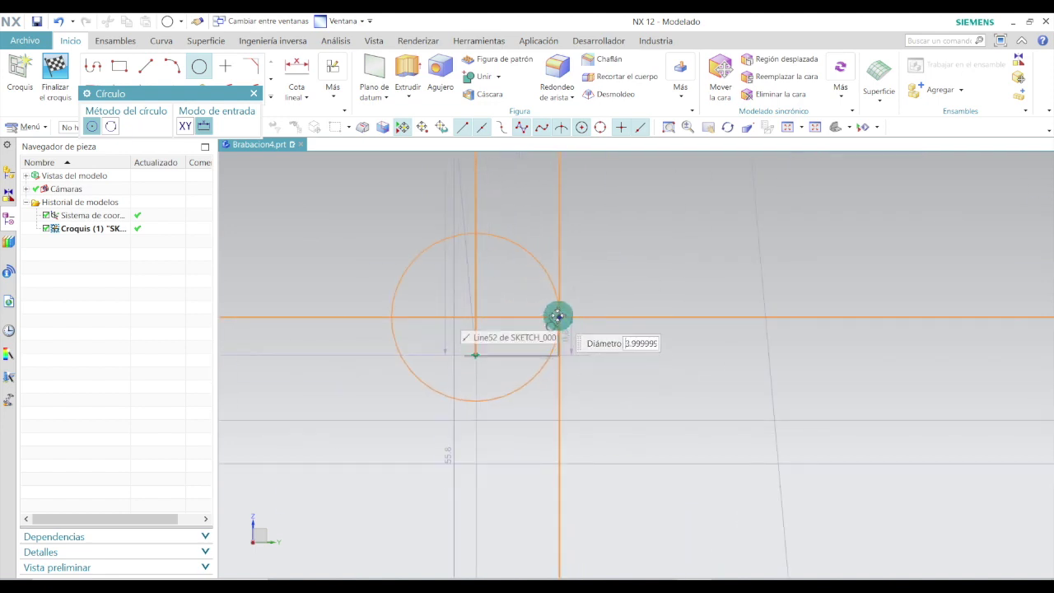
left_click(558, 316)
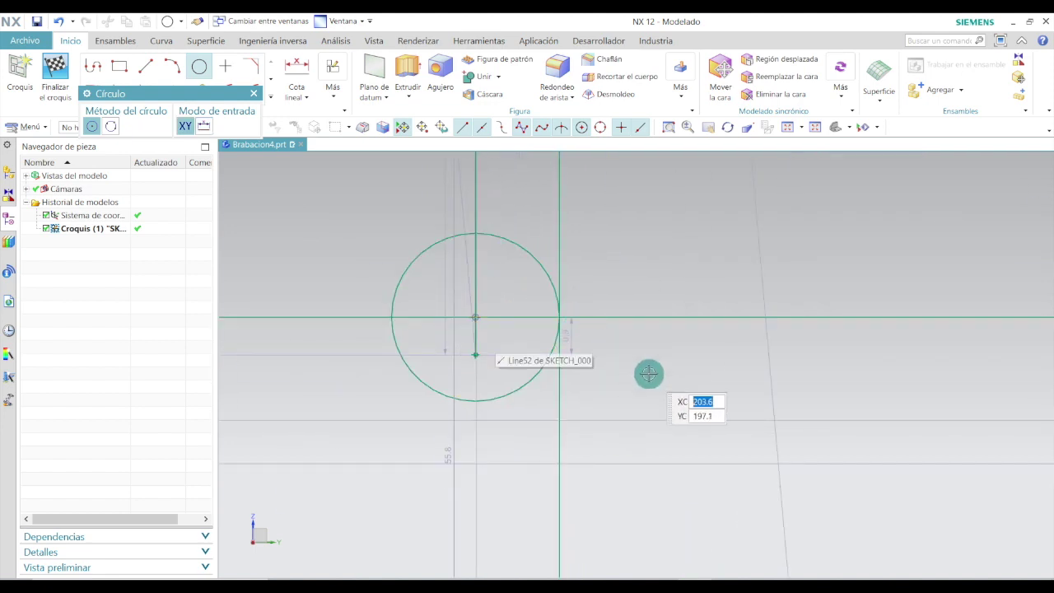
key("Escape")
scroll(640, 391, "down", 3)
scroll(708, 341, "up", 1)
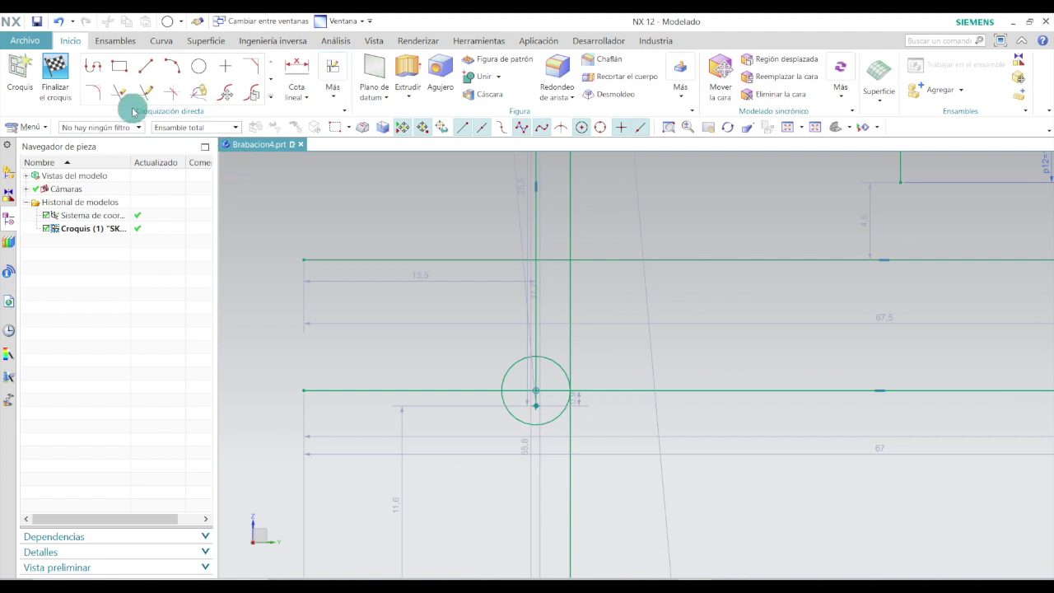
- Fillet the 4 mm circle and the vertical line through its centre with a 2 mm radius
left_click(97, 94)
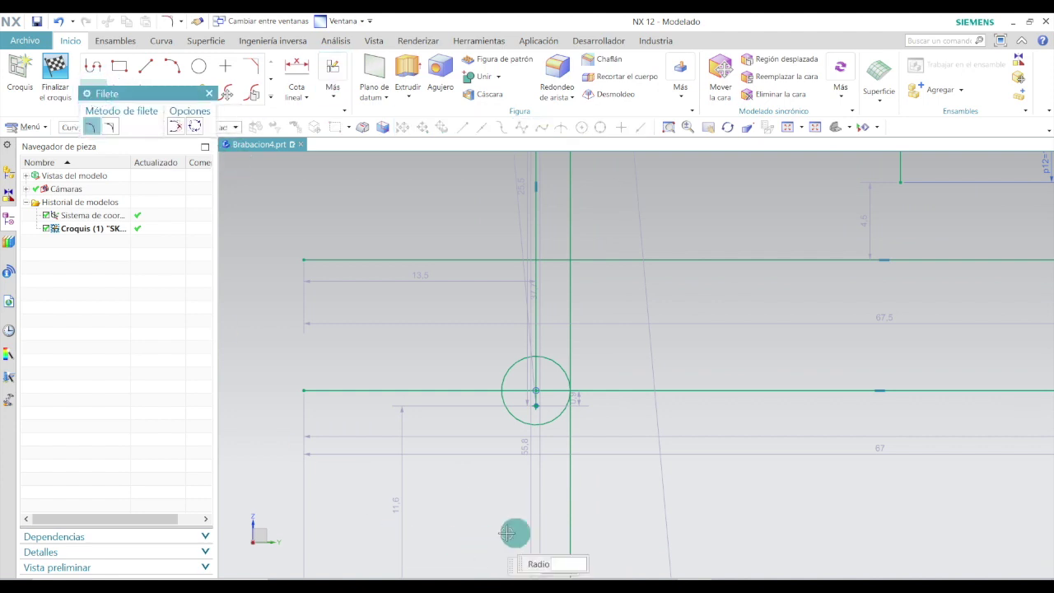
left_click(555, 360)
left_click(538, 316)
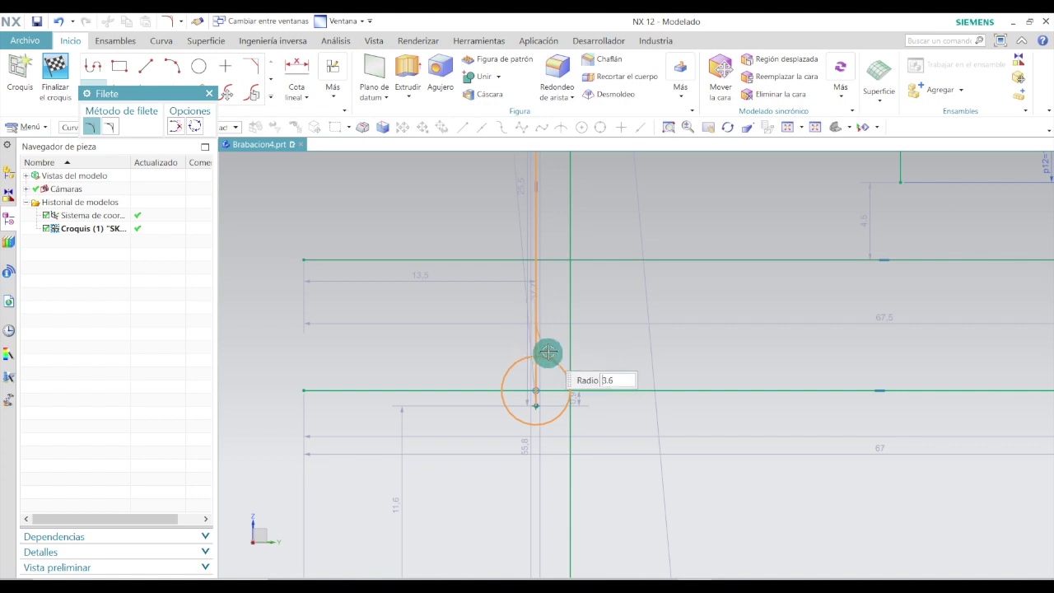
scroll(543, 350, "up", 2)
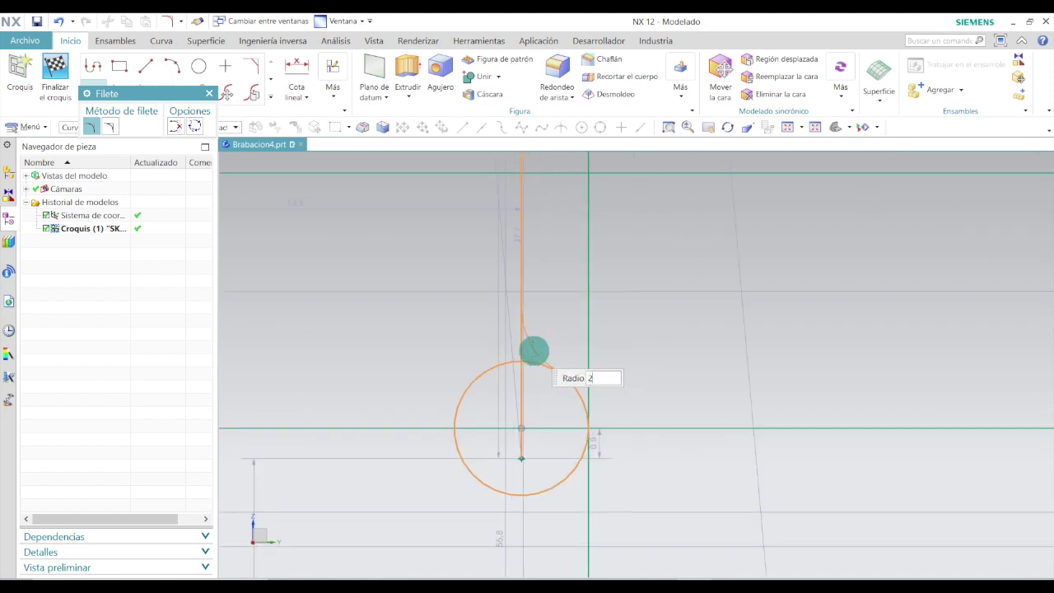
scroll(534, 350, "down", 3)
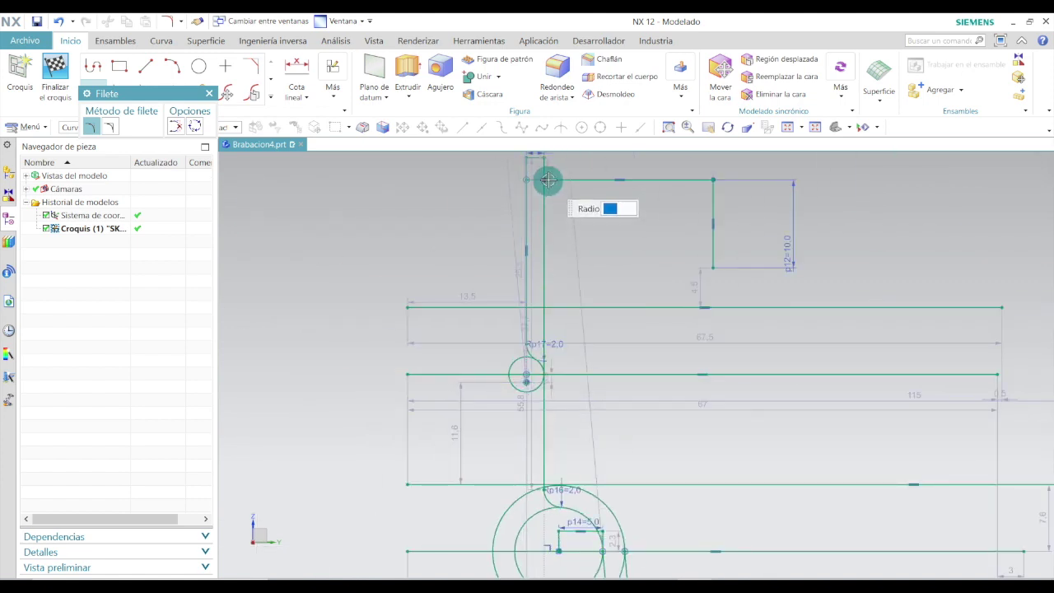
scroll(536, 400, "up", 3)
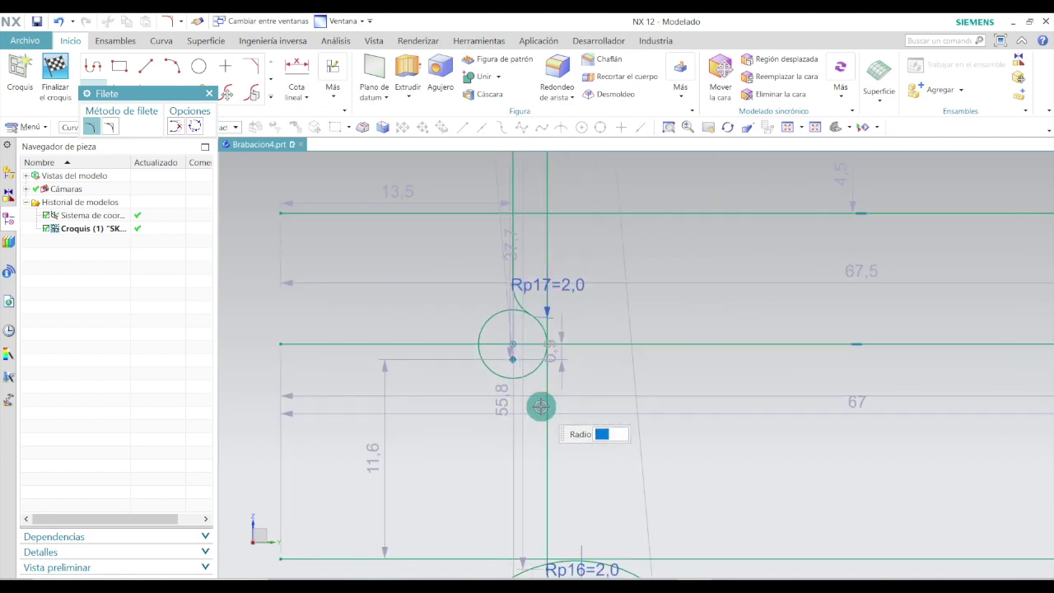
scroll(545, 403, "down", 2)
key("Escape")
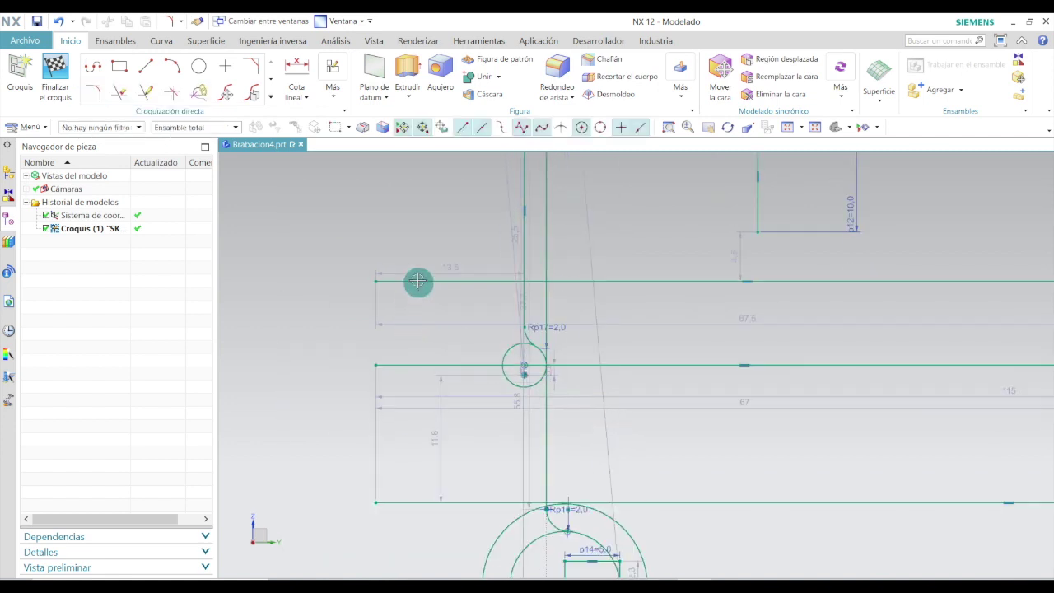
- Trim away the part of the 67 mm reference line that extends beyond the long vertical line, outside the 4 mm circle
scroll(422, 435, "up", 2)
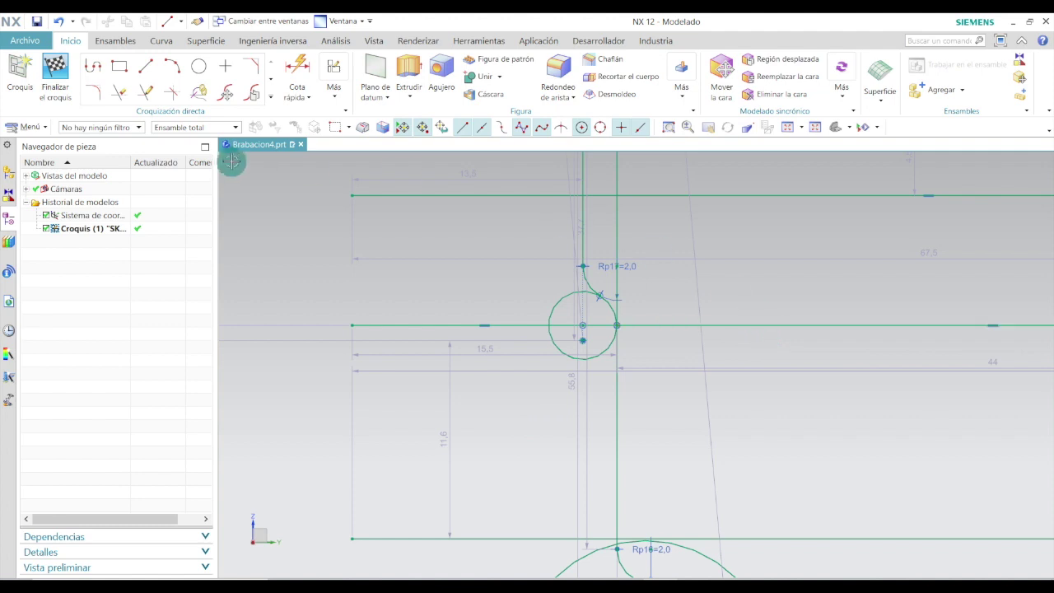
left_click(121, 94)
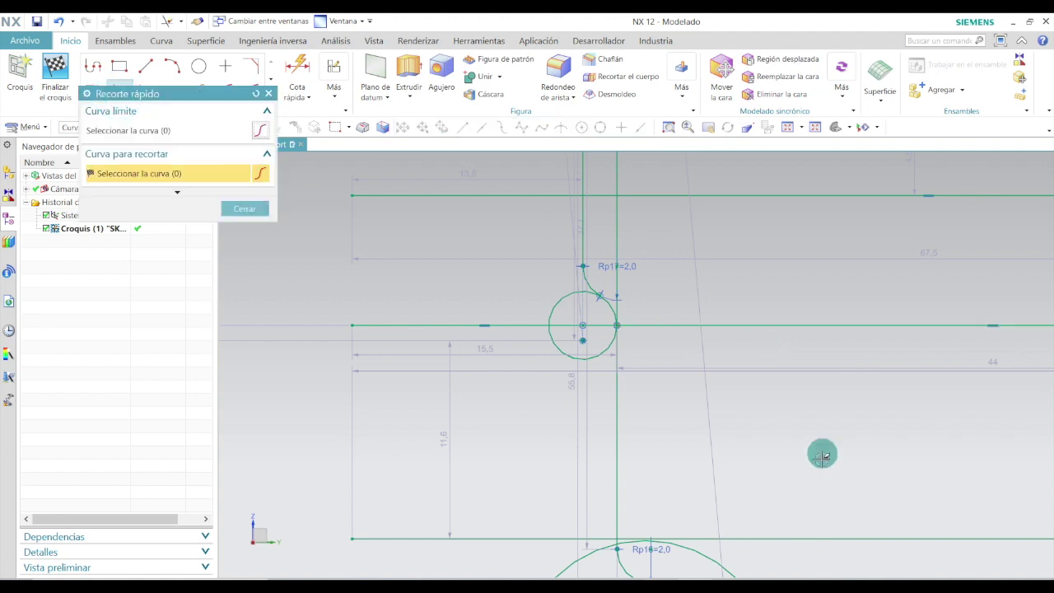
left_click(764, 326)
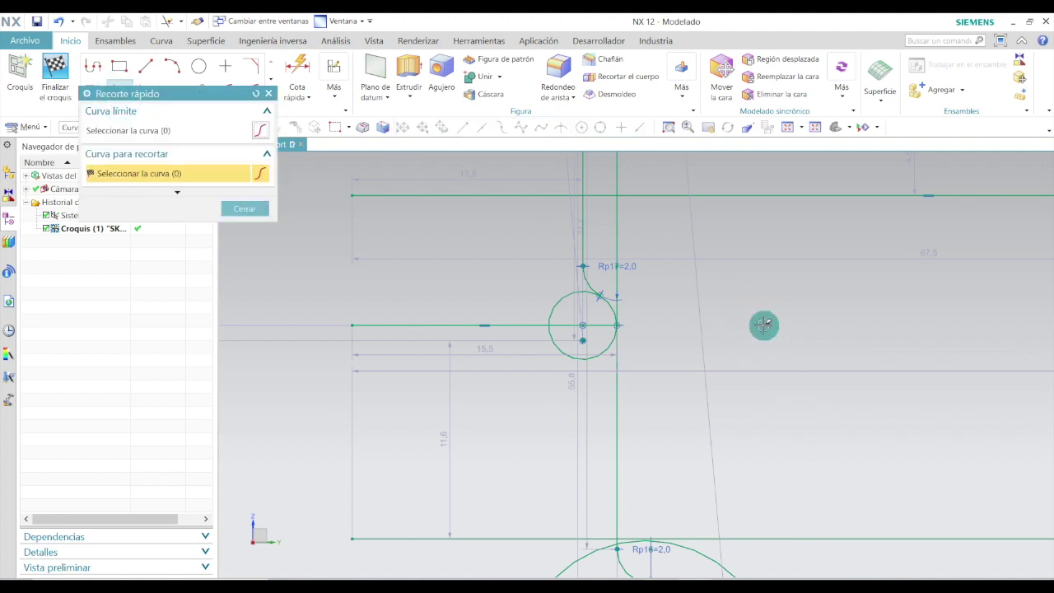
key("Escape")
- Draw a horizontal line outward from where the 4 mm circle touches the long vertical line and set its length to 2.5 mm
left_click(145, 66)
scroll(609, 328, "up", 2)
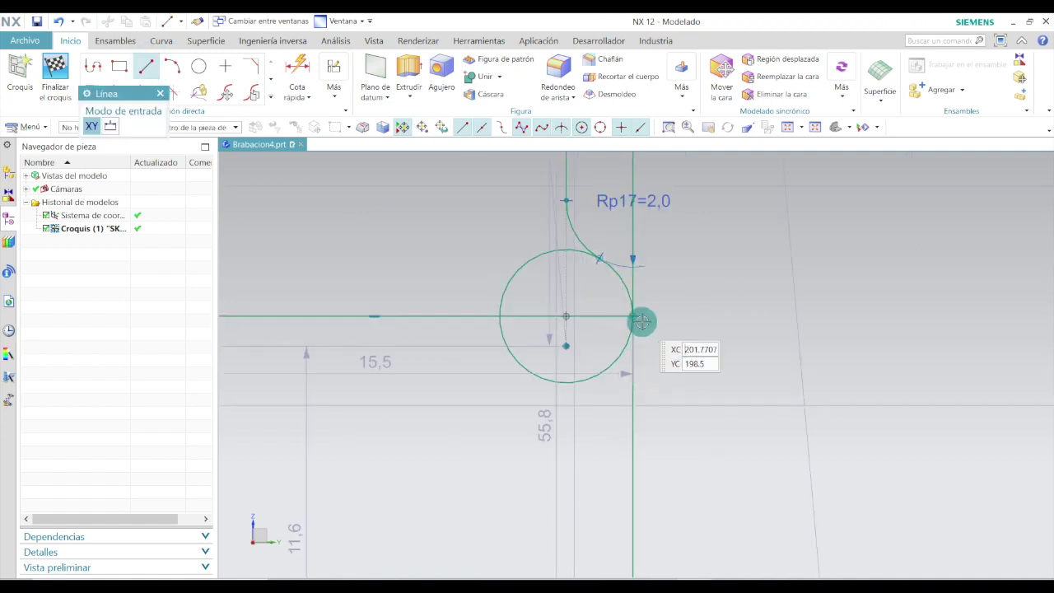
left_click(632, 316)
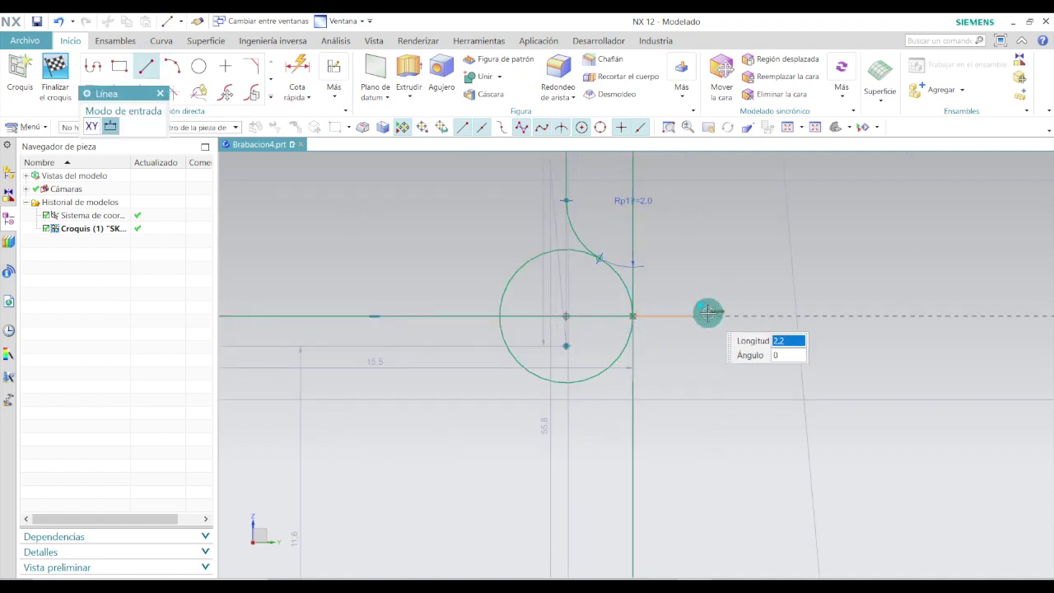
left_click(707, 313)
key("Escape")
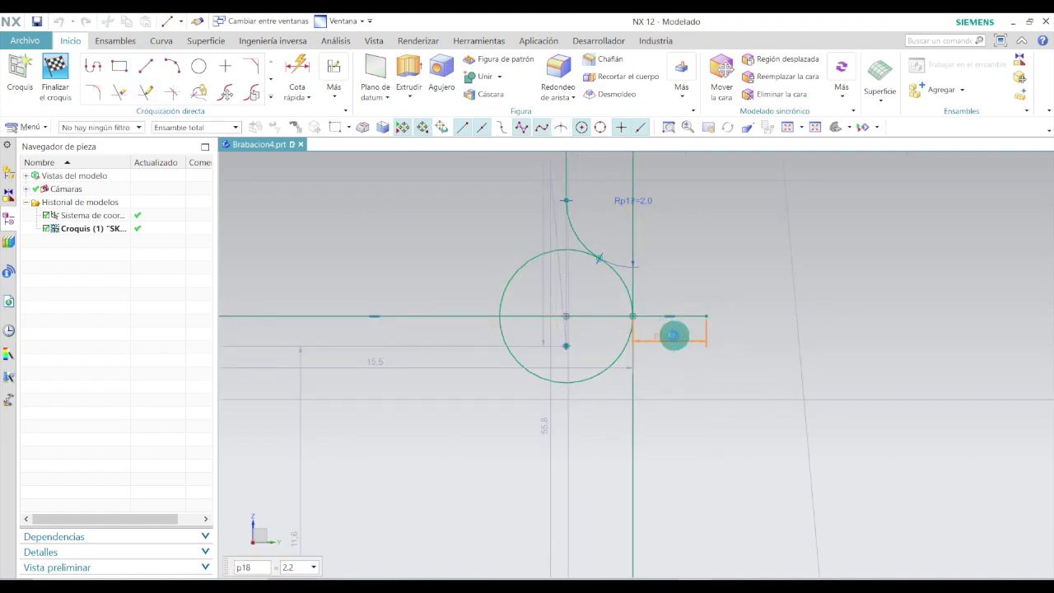
double_click(674, 335)
type("2")
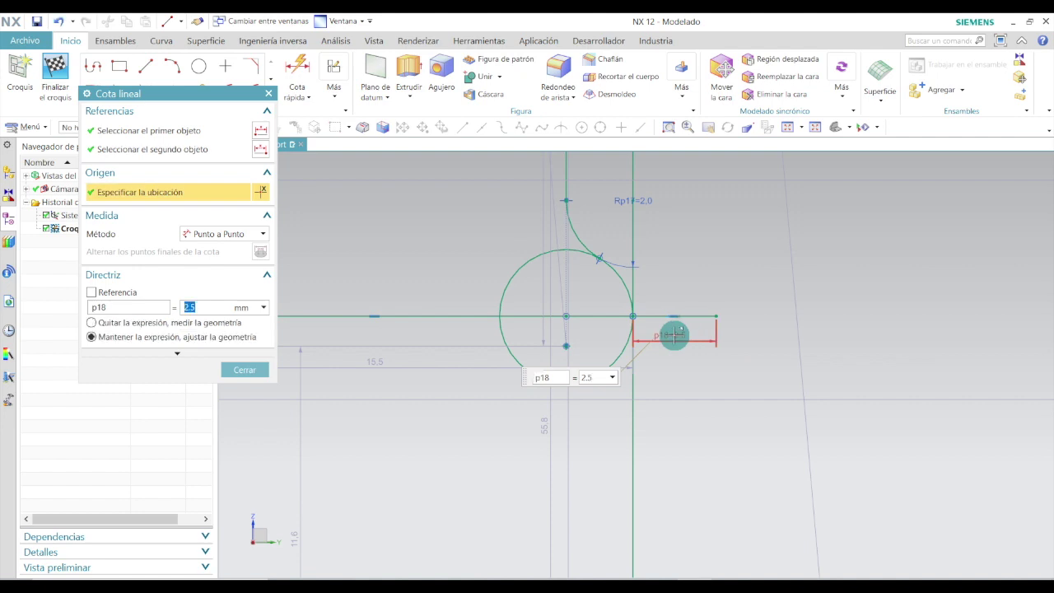
left_click(247, 370)
- Draw a vertical line about 14.3 mm long from the free end of the 2.5 mm line down inside the larger concentric circle
scroll(580, 299, "down", 3)
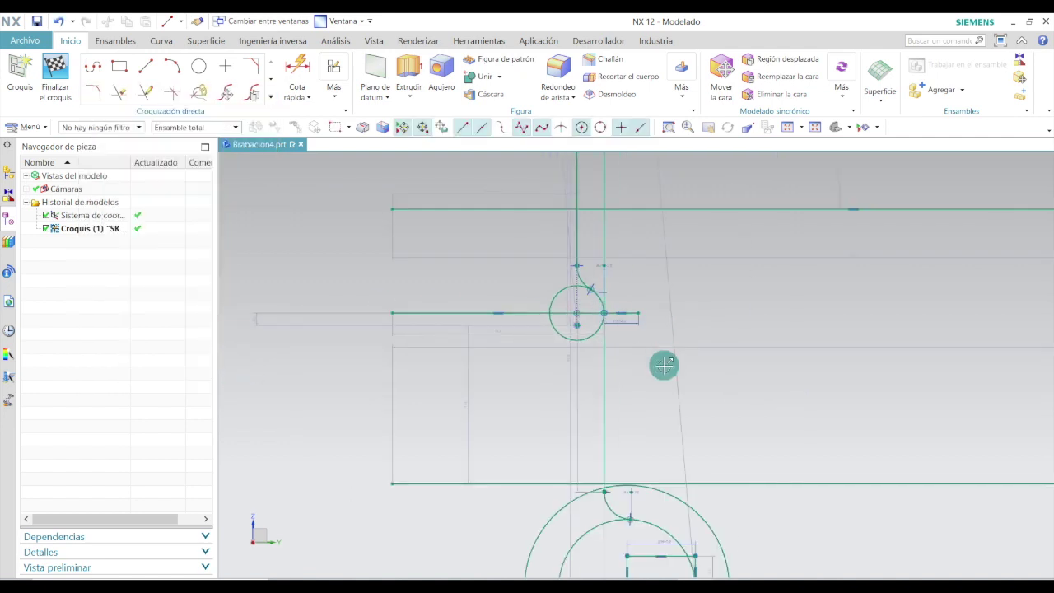
scroll(664, 365, "up", 2)
left_click(151, 71)
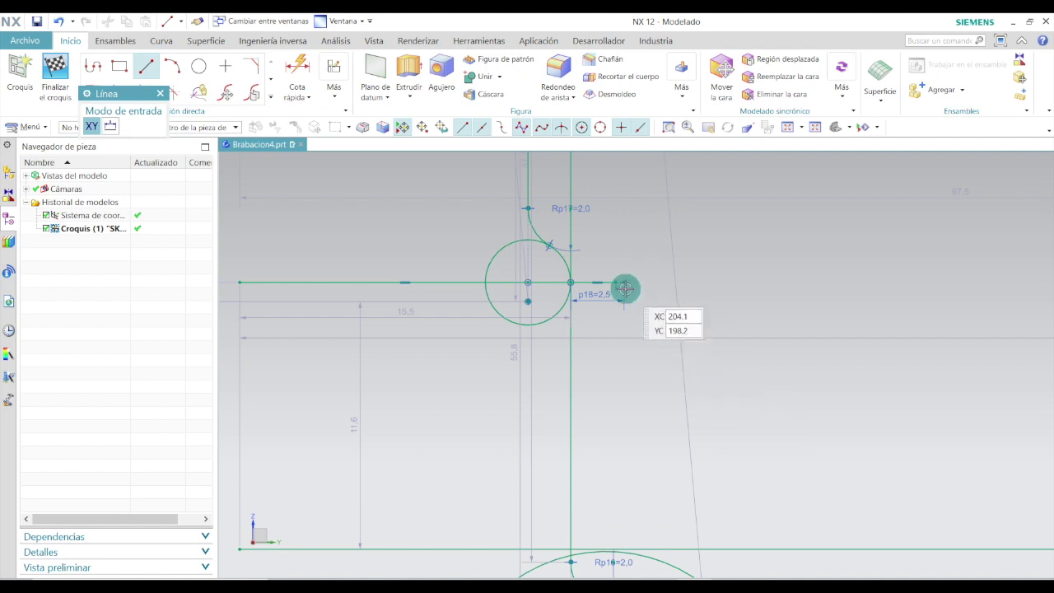
scroll(622, 283, "down", 2)
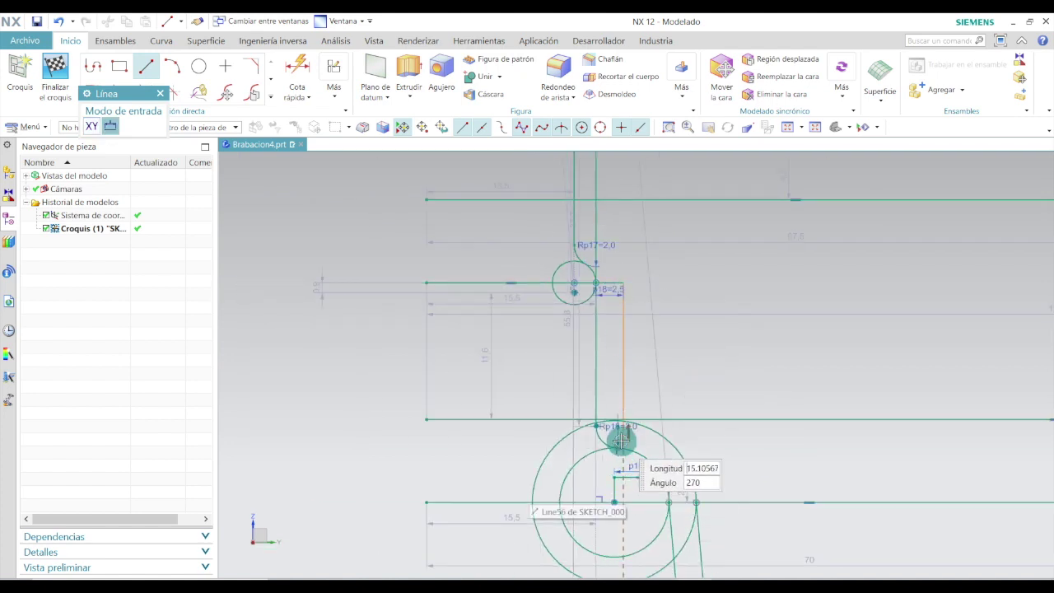
scroll(622, 441, "up", 3)
left_click(629, 436)
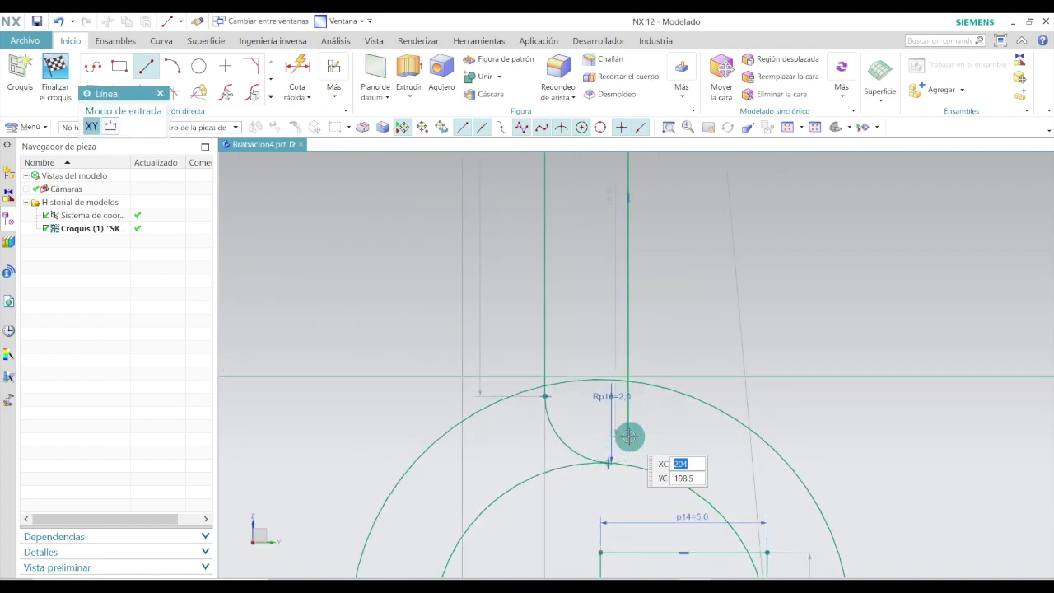
key("Escape")
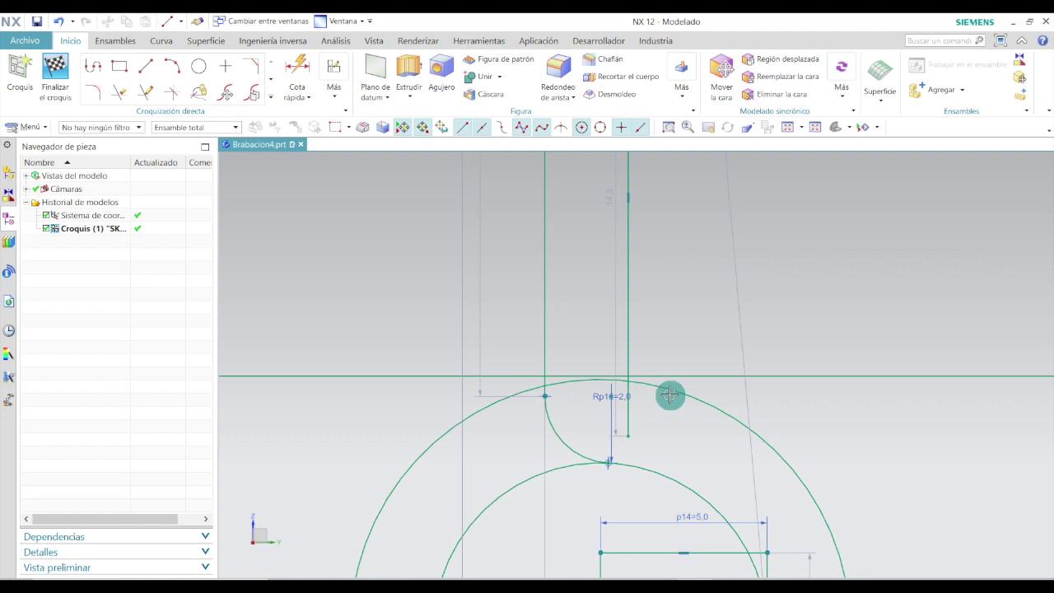
- Fillet the 14.3 mm vertical line and the larger concentric circle with a 2 mm radius
left_click(97, 91)
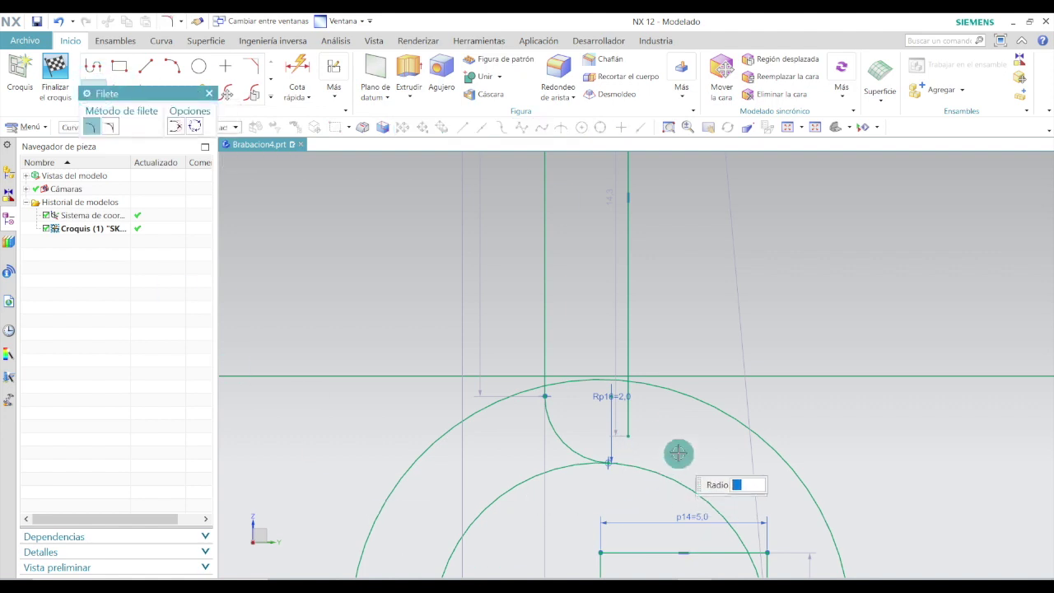
left_click(690, 398)
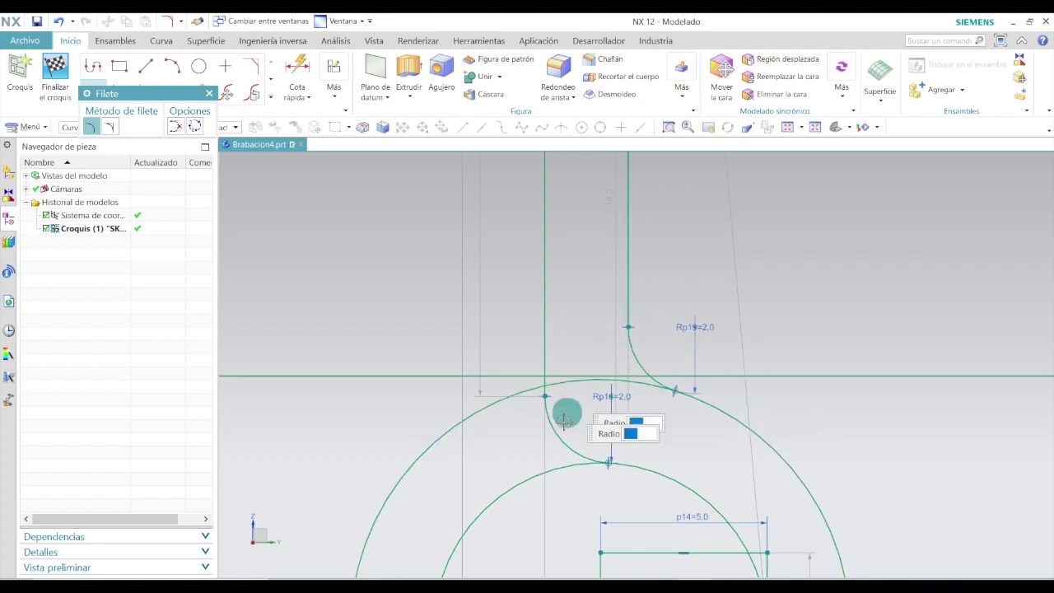
scroll(508, 467, "down", 4)
left_click(554, 346)
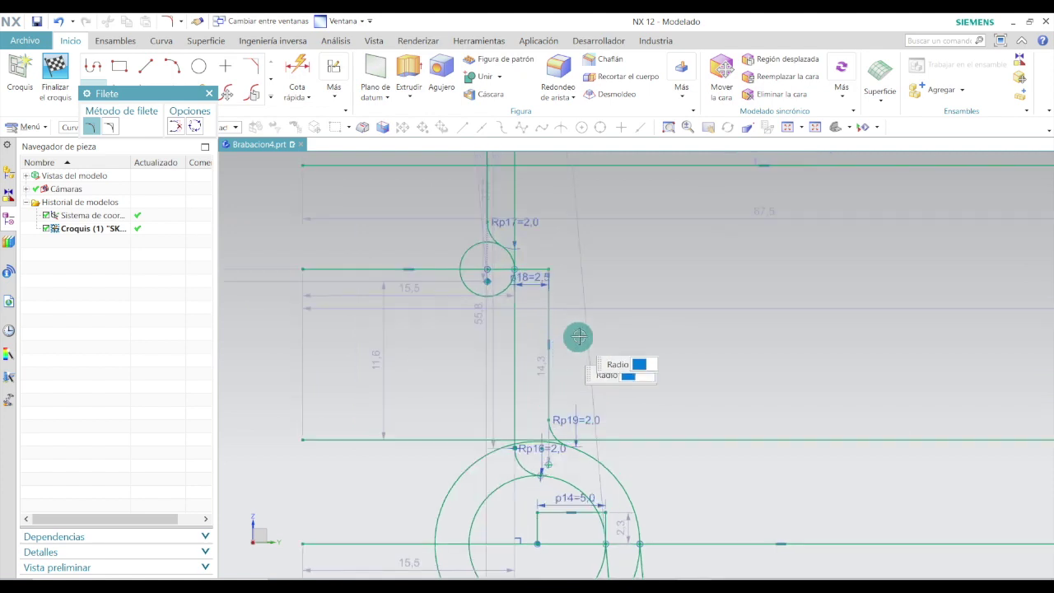
left_click(211, 95)
- Continue horizontally from the free end of the 2.5 mm line with another line and set its length to 2 mm
scroll(358, 393, "up", 2)
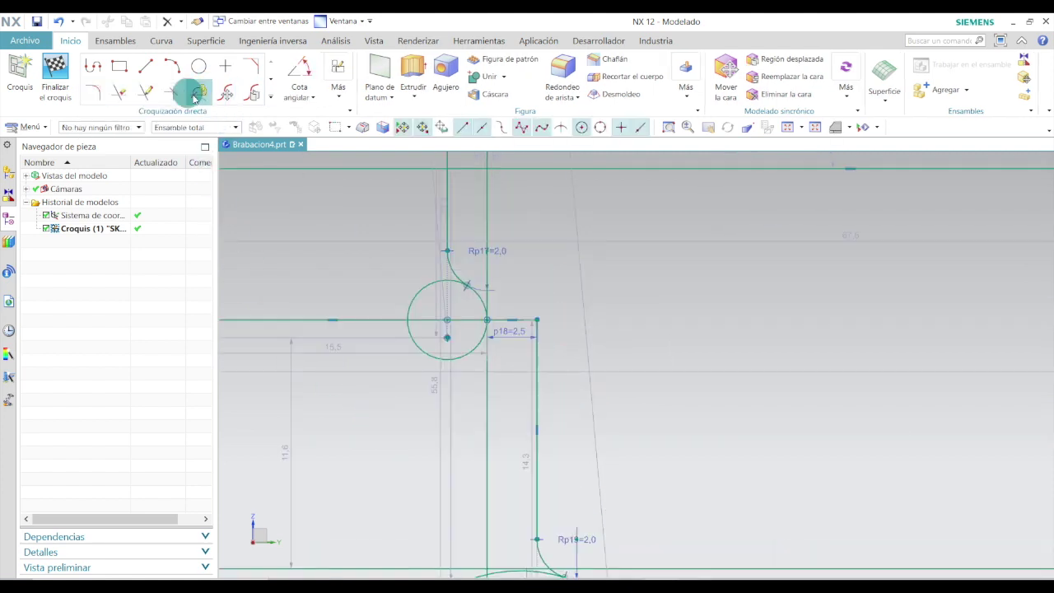
left_click(146, 66)
scroll(577, 343, "up", 2)
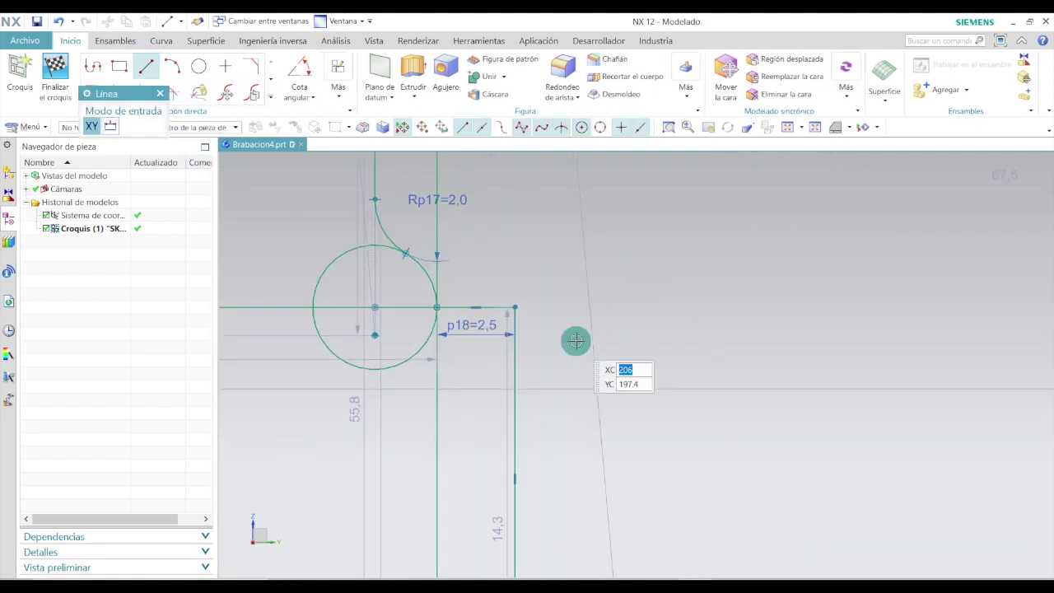
left_click(515, 307)
left_click(586, 307)
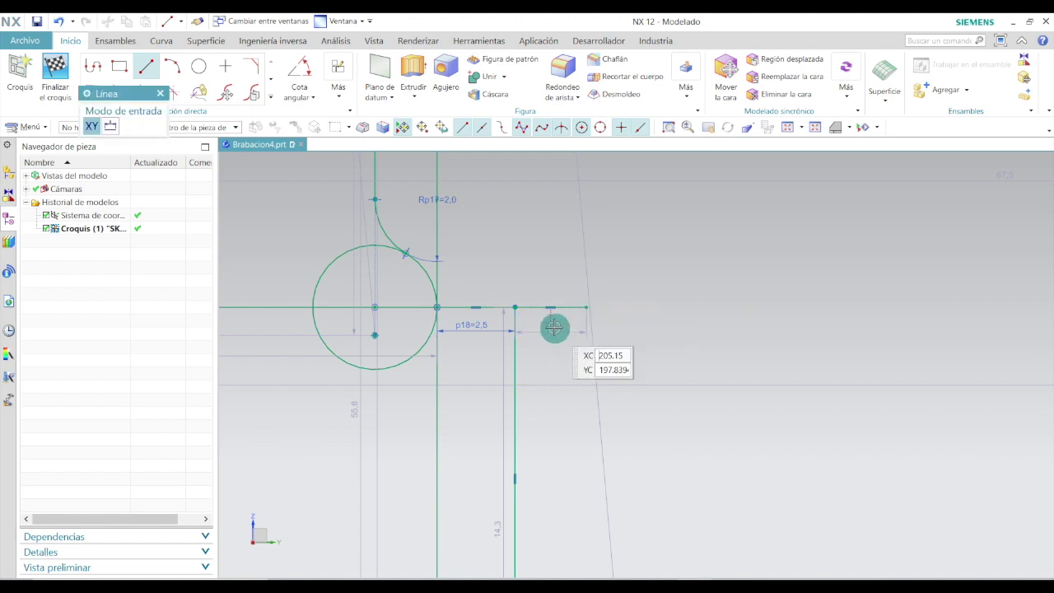
key("Escape")
double_click(555, 327)
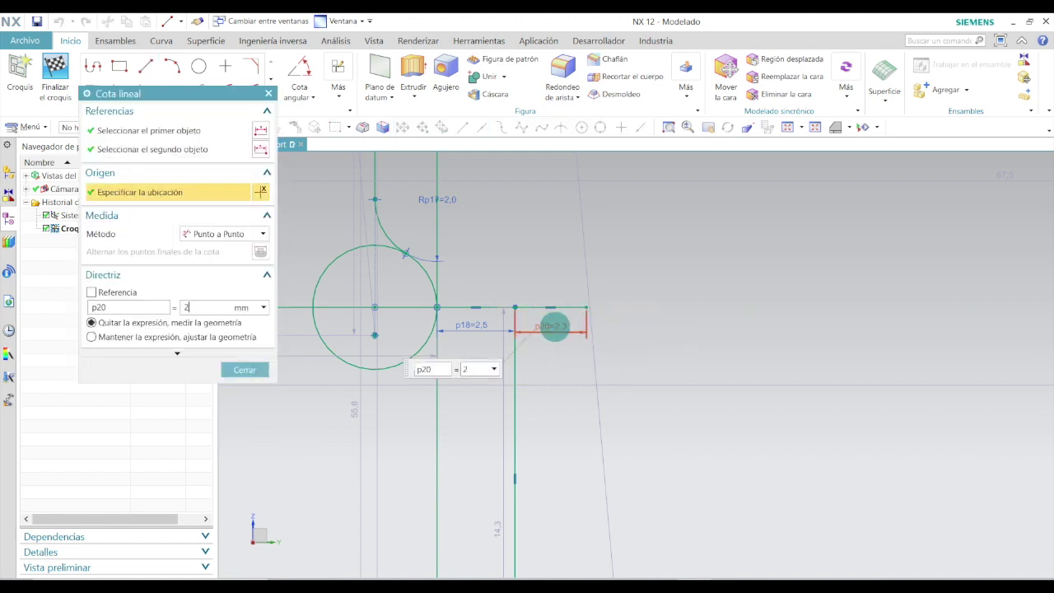
type("2")
left_click(237, 370)
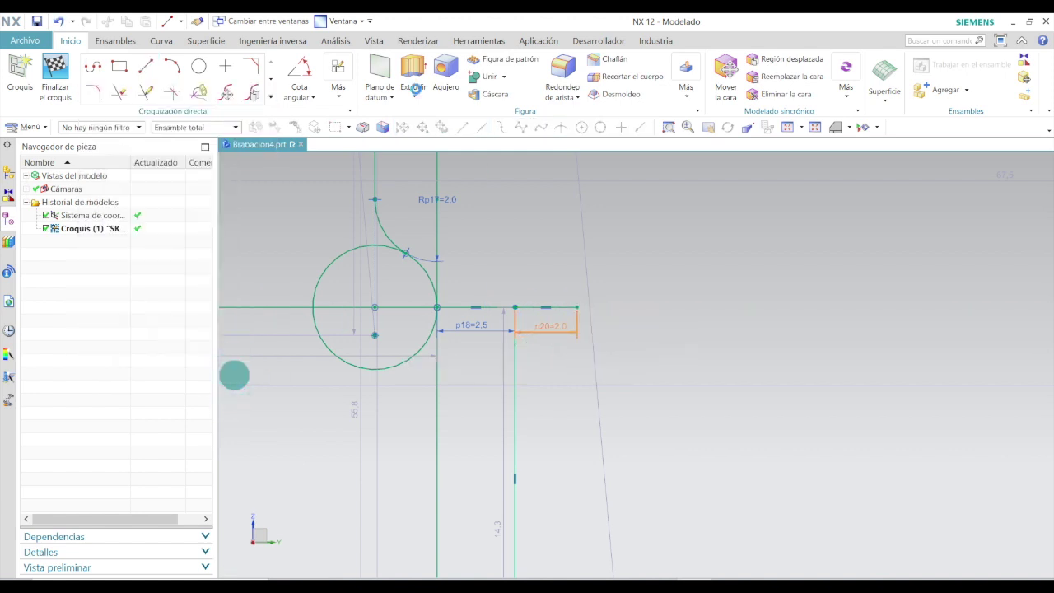
- Draw a 4 mm diameter circle centred on the free end of the 2 mm line, reaching the top of the 14.3 mm vertical line
left_click(198, 66)
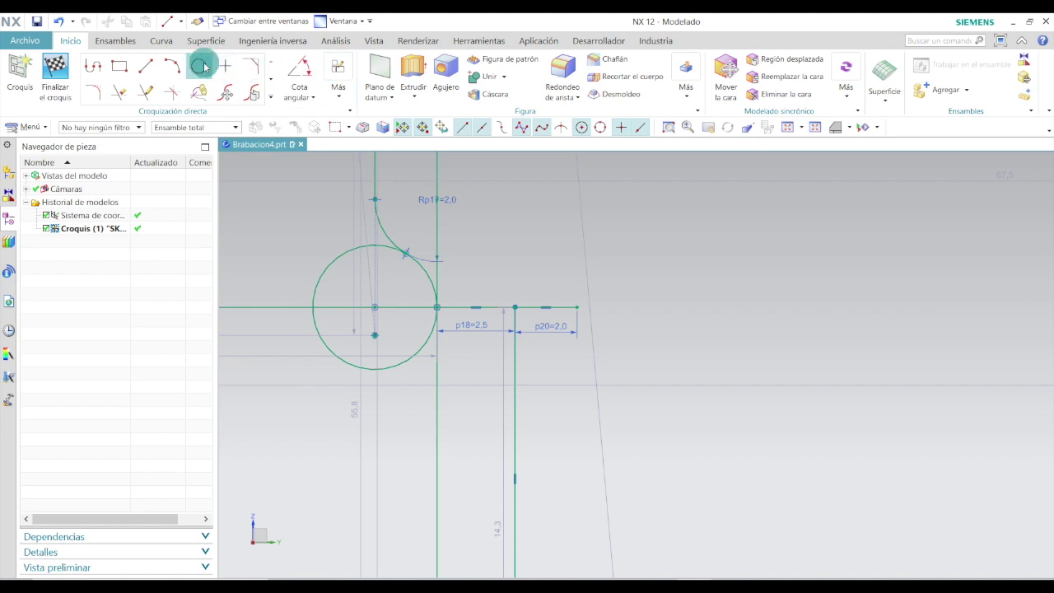
left_click(580, 306)
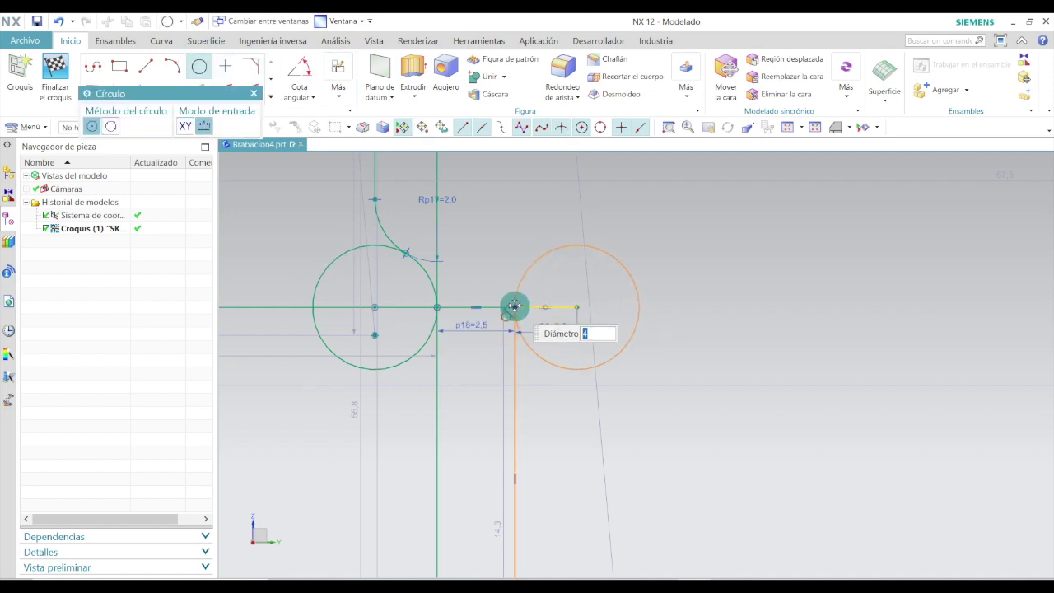
left_click(514, 306)
scroll(543, 301, "down", 4)
key("Escape")
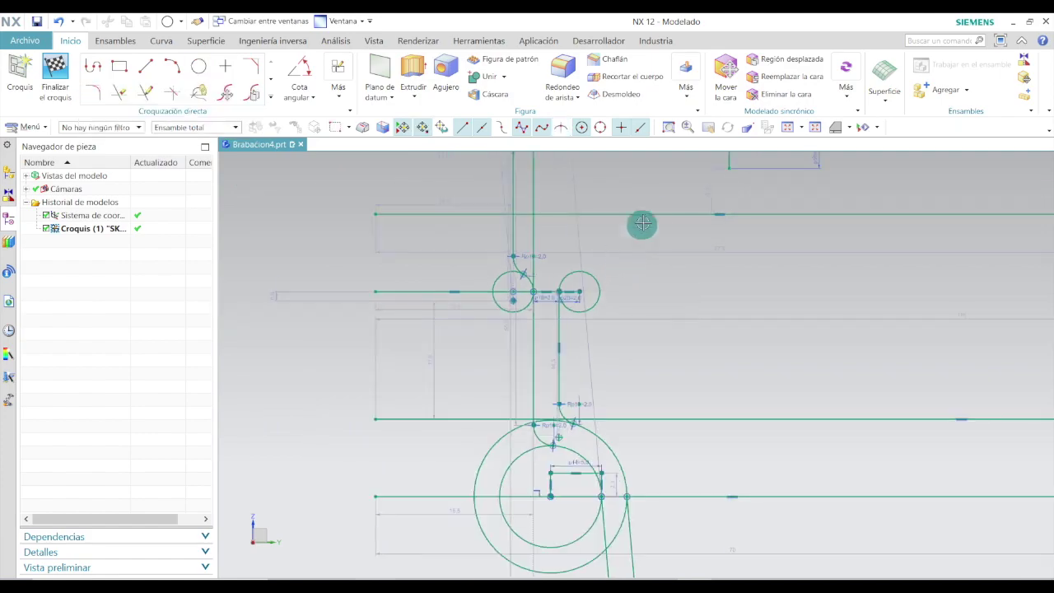
scroll(667, 183, "up", 3)
- Consult the reference drawing for the 15° wall and sketch an inclined line about 10 mm long across the 67.5 mm reference line above the new circle
key("alt+Tab")
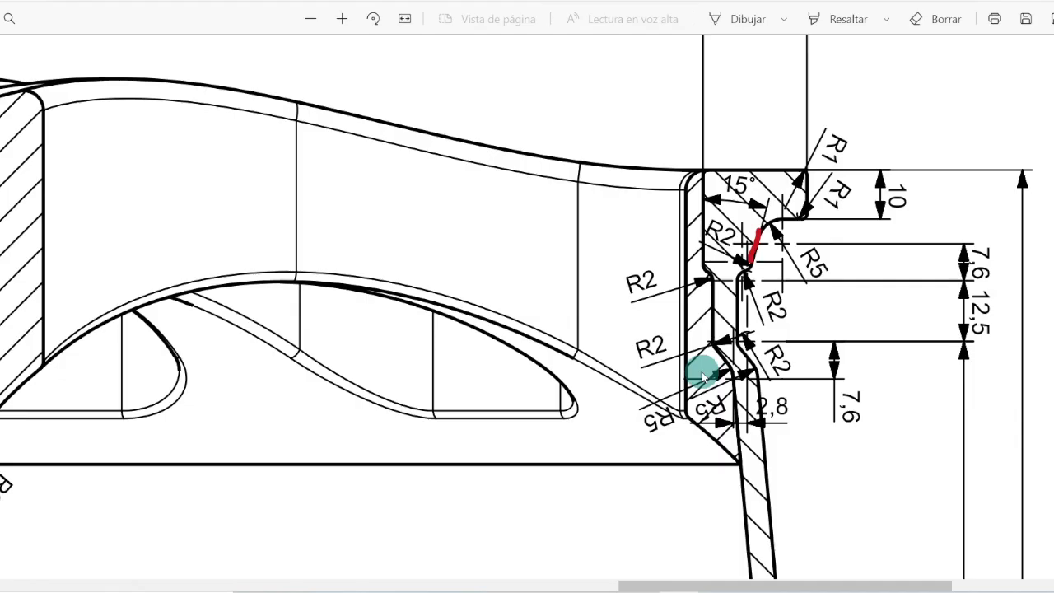
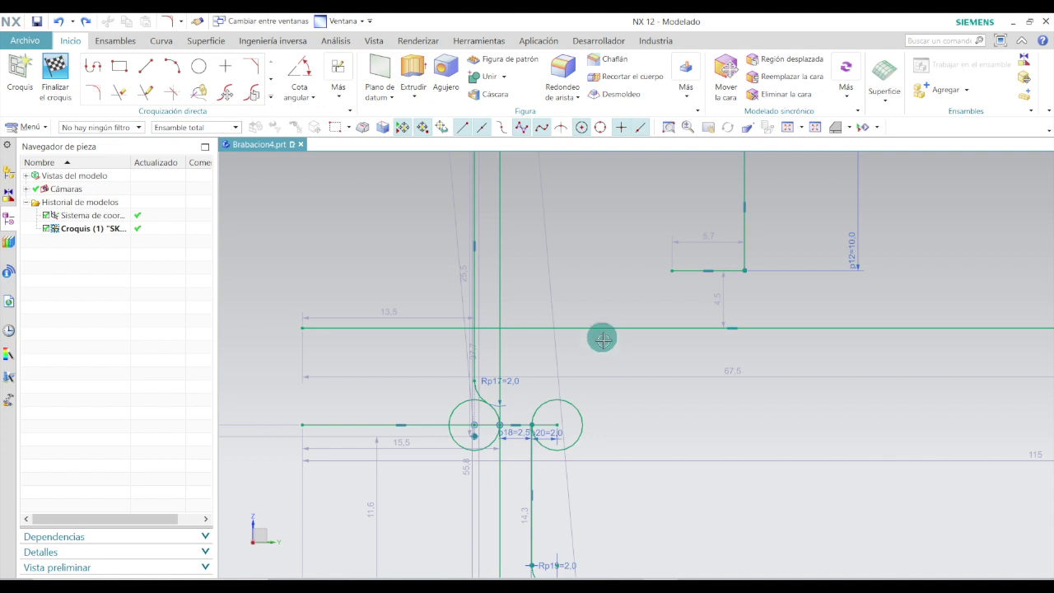
left_click(150, 71)
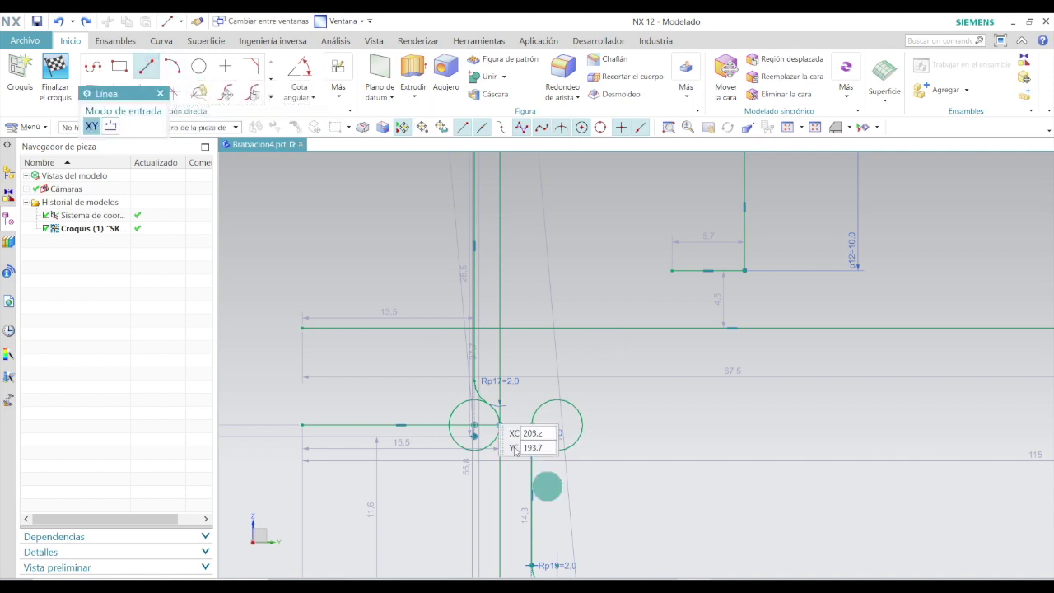
left_click(583, 365)
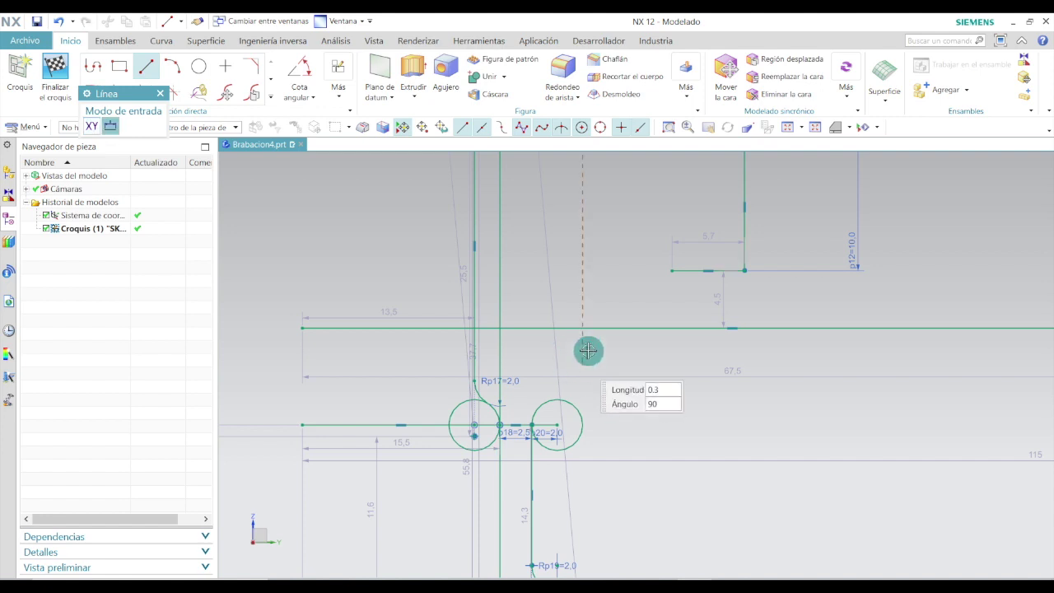
left_click(622, 243)
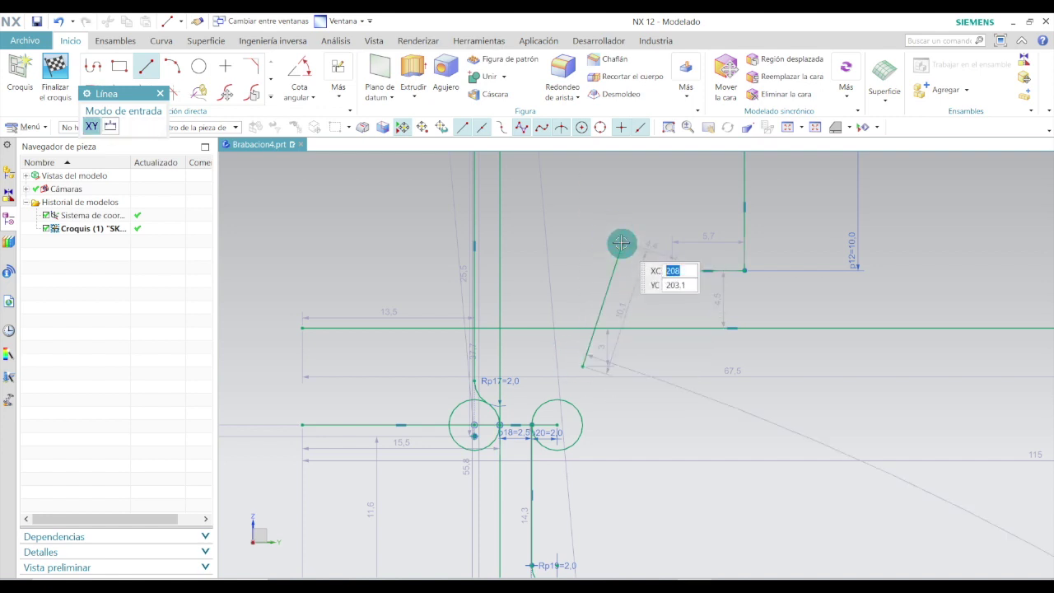
key("Escape")
- Add an angular dimension of 15° between the inclined line and the long vertical line
left_click(301, 71)
left_click(601, 297)
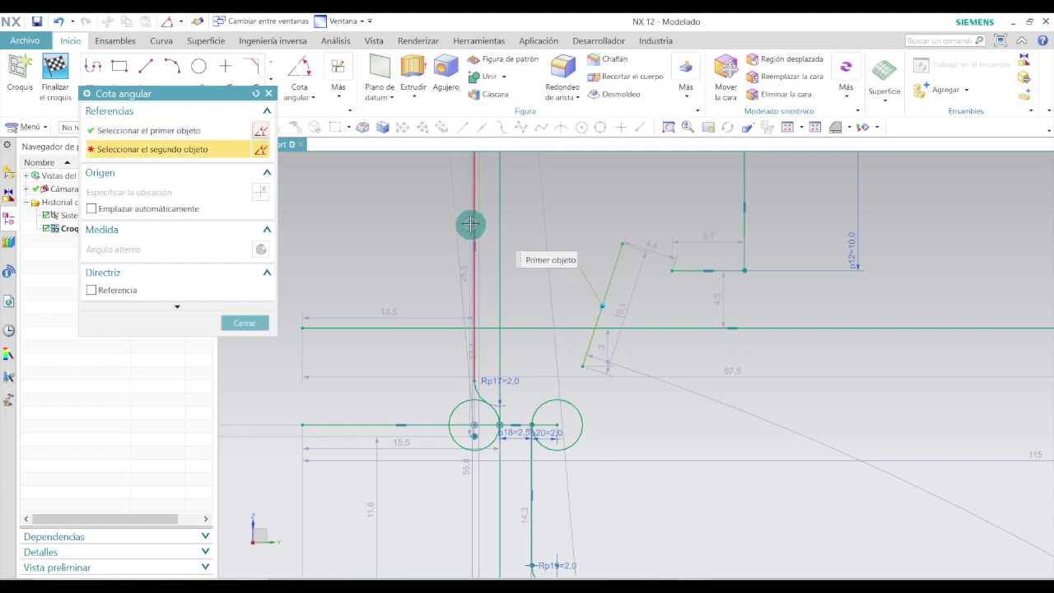
left_click(473, 225)
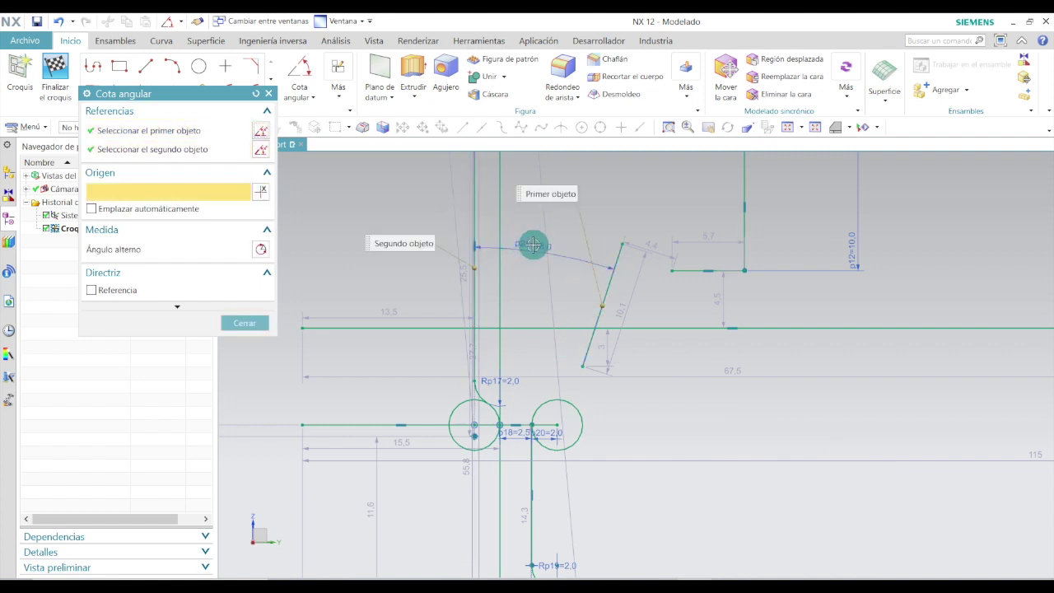
left_click(565, 256)
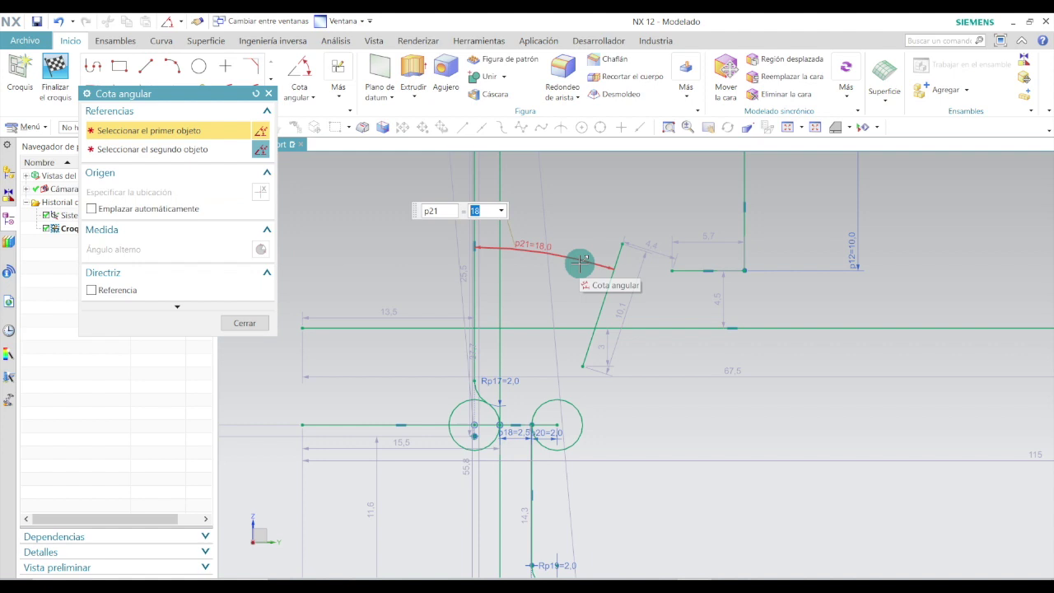
type("15")
key("Return")
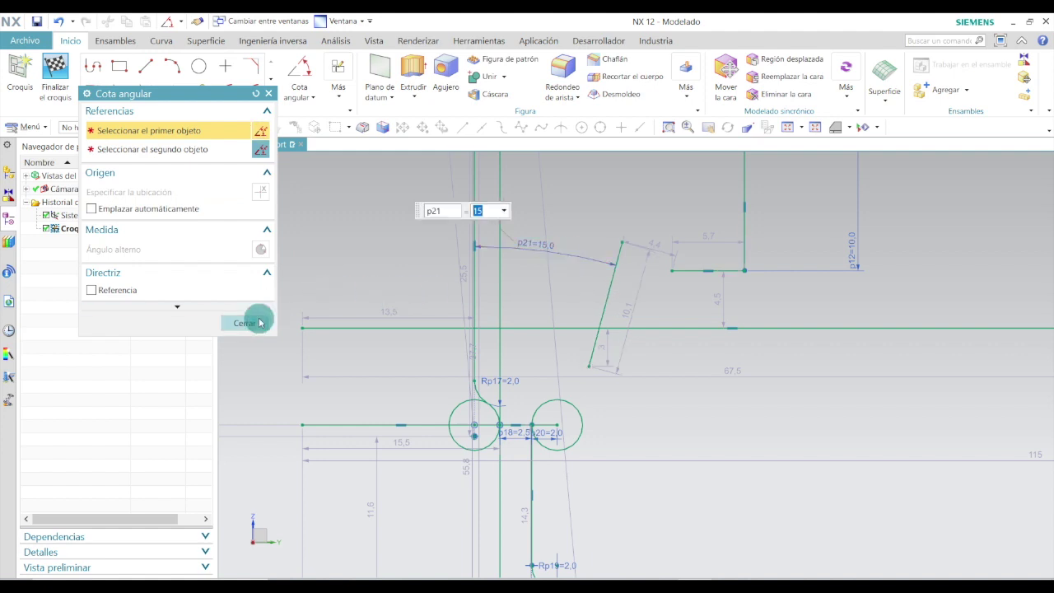
left_click(254, 321)
- Extend the inclined line down to the 4 mm circle and the short horizontal flange line to meet the inclined line
left_click(145, 102)
left_click(591, 358)
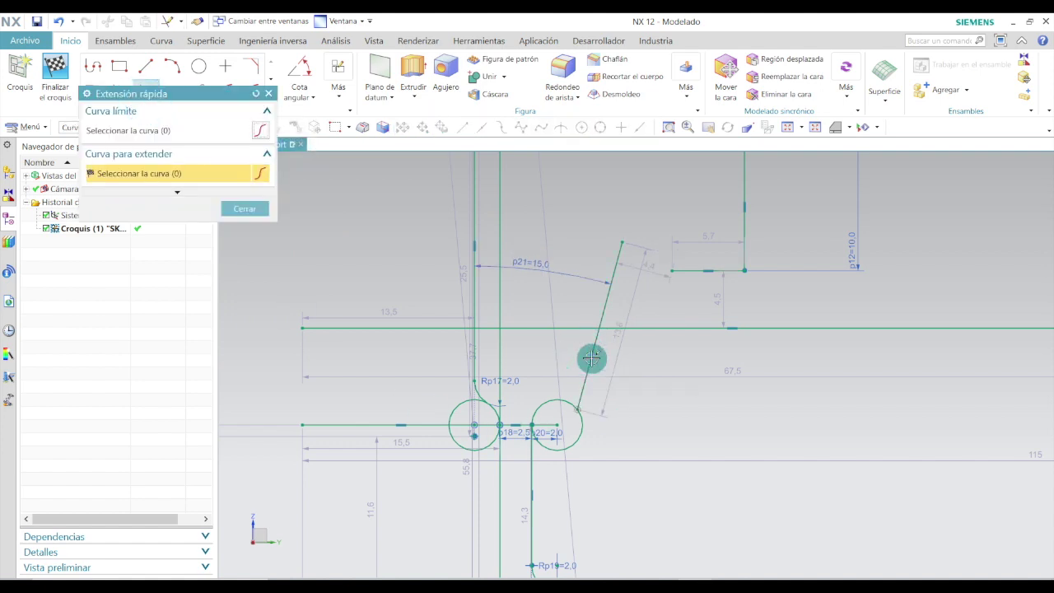
left_click(686, 270)
left_click(244, 208)
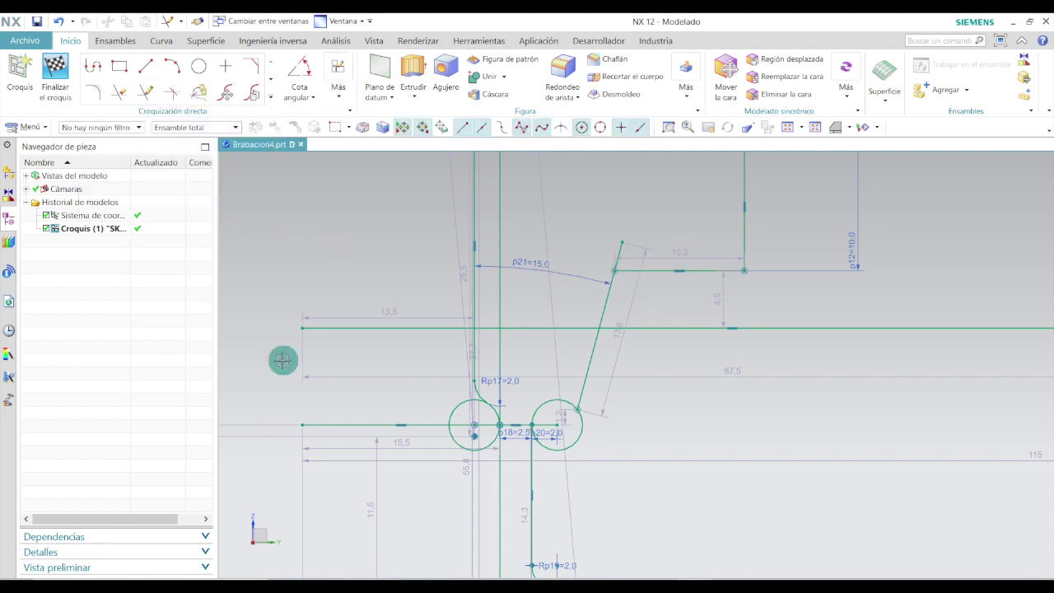
- Fillet the inclined line with the 4 mm circle at 2 mm radius and with the horizontal flange line at 5 mm
left_click(95, 91)
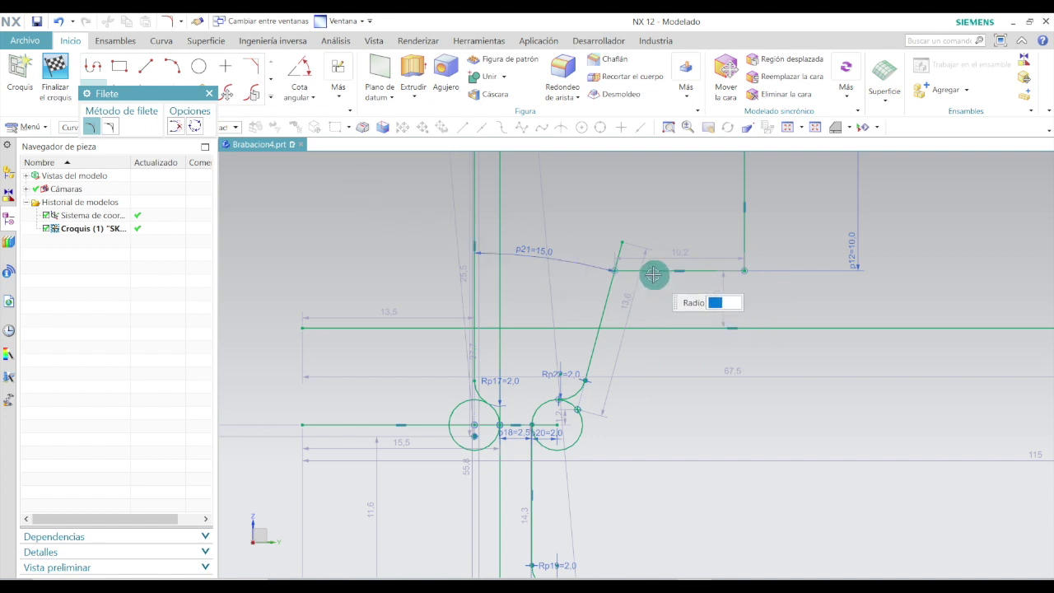
left_click(616, 280)
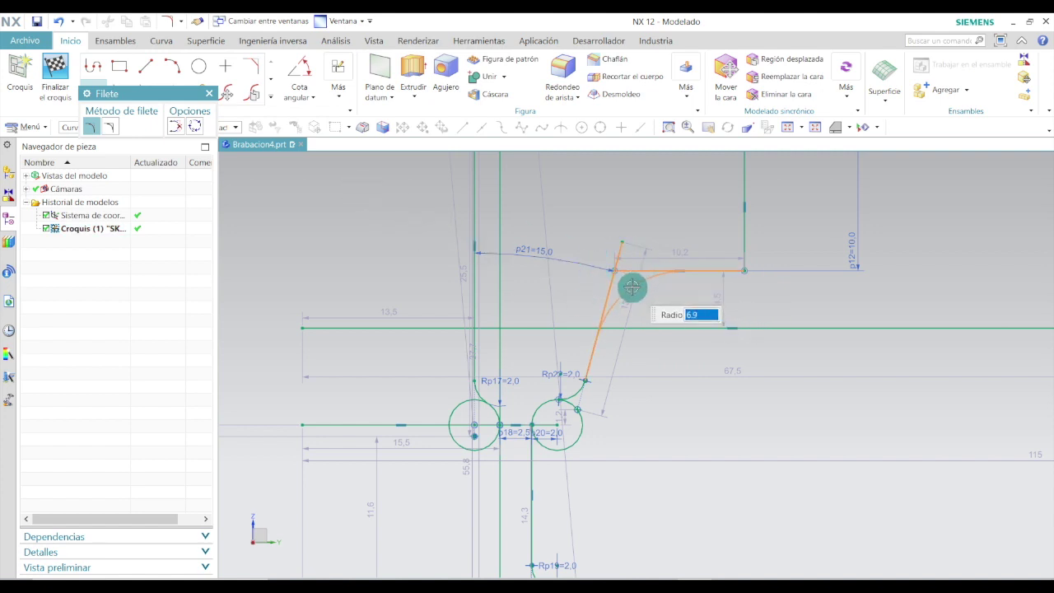
left_click(630, 287)
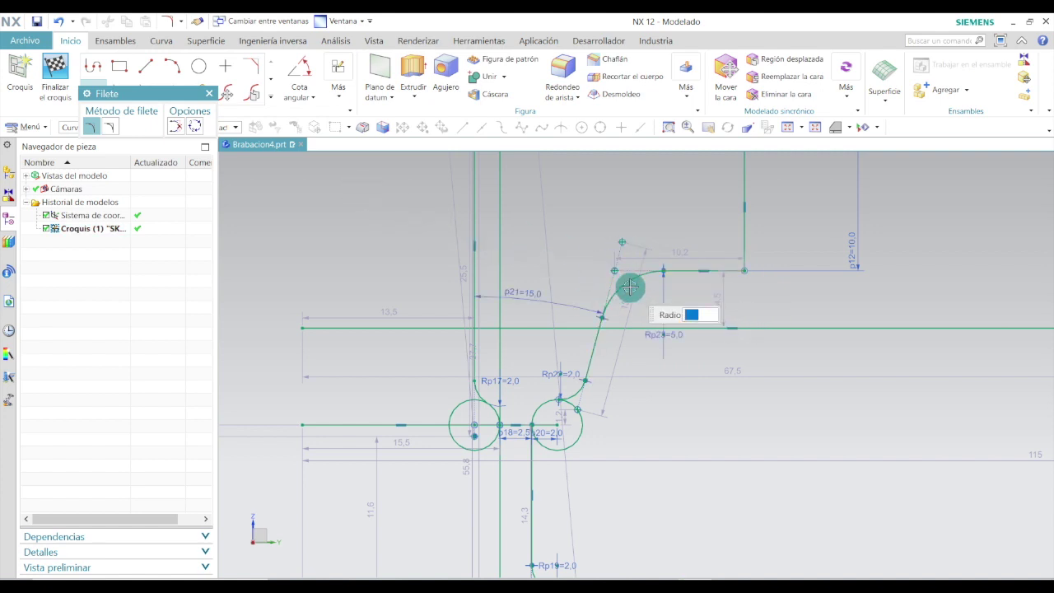
left_click(209, 93)
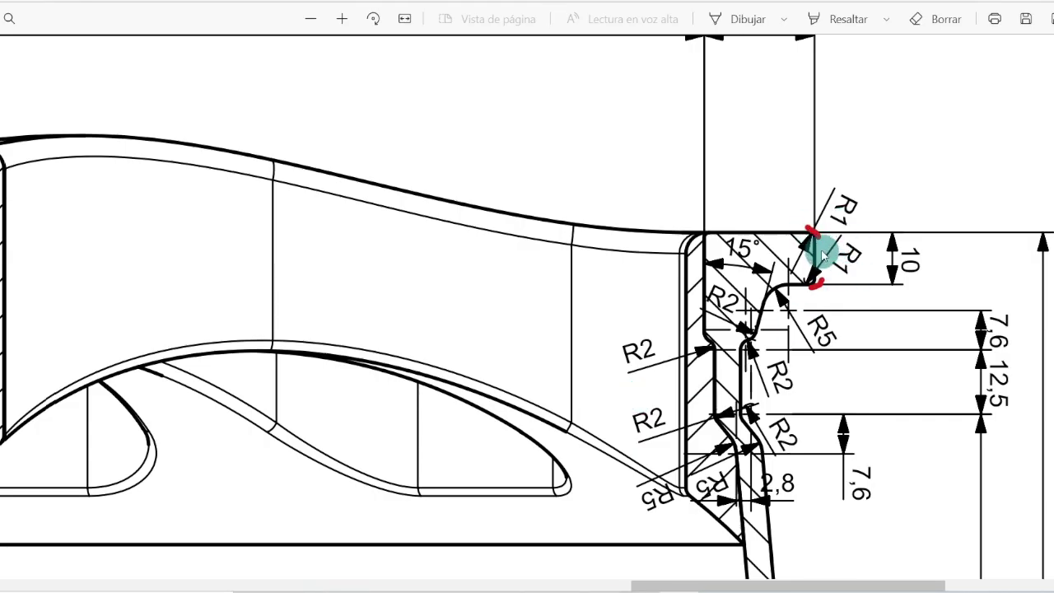
- Examine the reference drawing for the radii at the two outer corners of the 10 mm flange, and return to NX
scroll(701, 219, "down", 3, "ctrl")
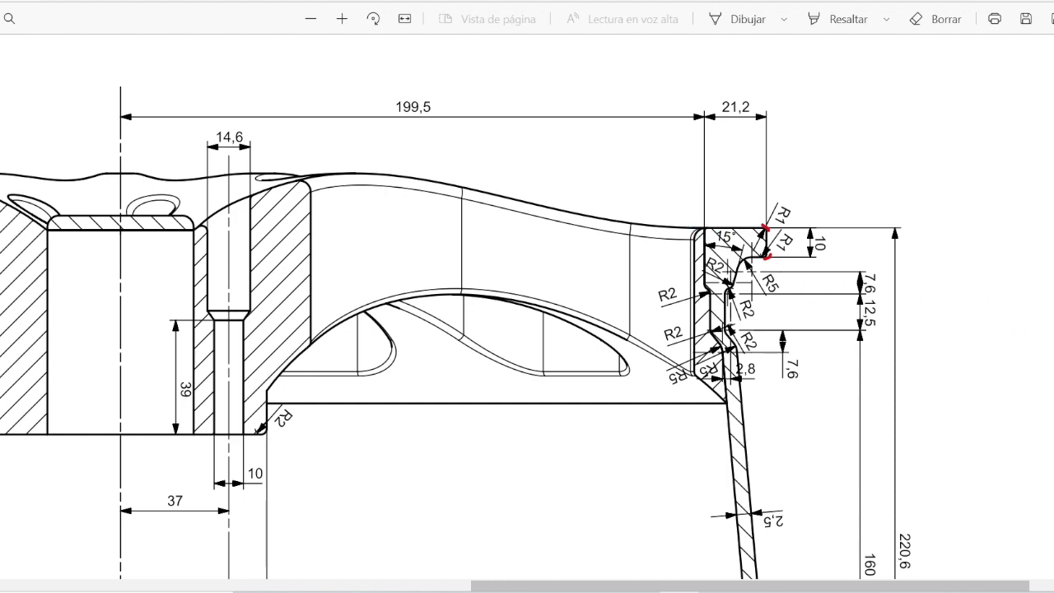
scroll(453, 329, "up", 3)
scroll(453, 330, "down", 3)
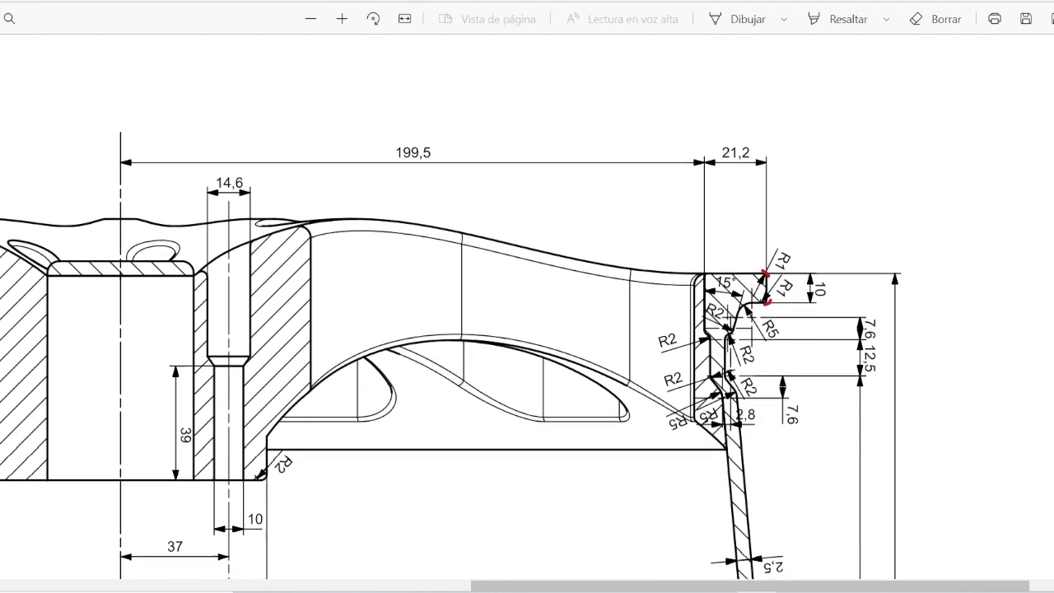
scroll(453, 307, "down", 5)
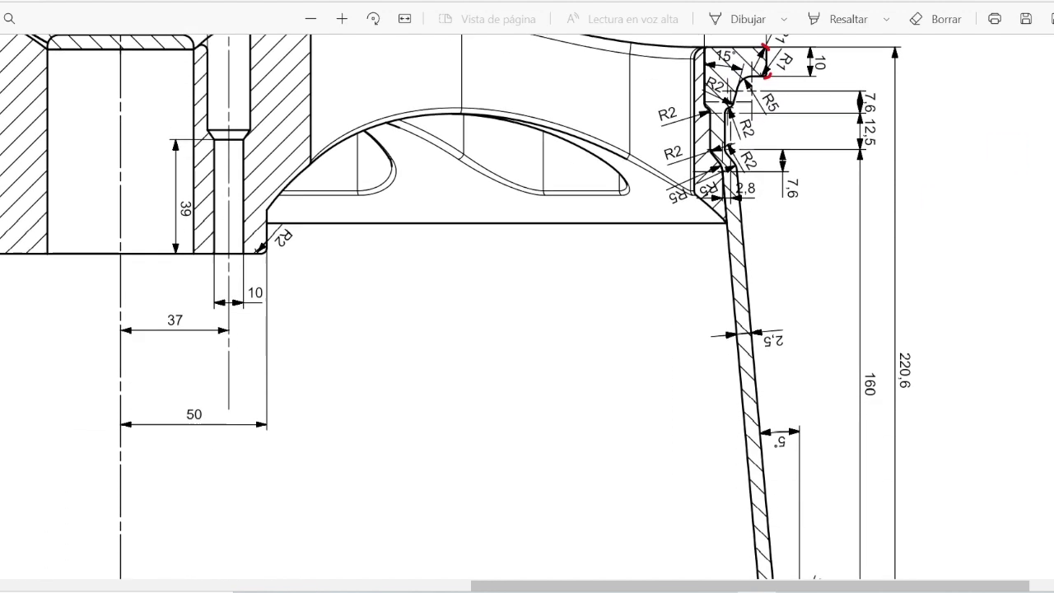
scroll(454, 307, "up", 4)
scroll(930, 179, "up", 2)
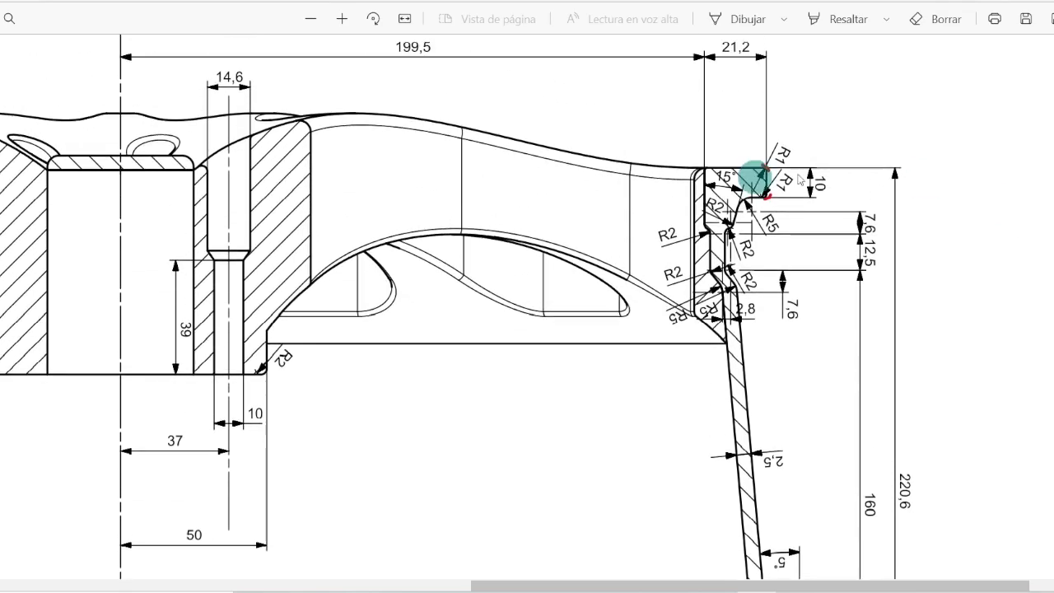
key("alt+Tab")
scroll(694, 271, "down", 1)
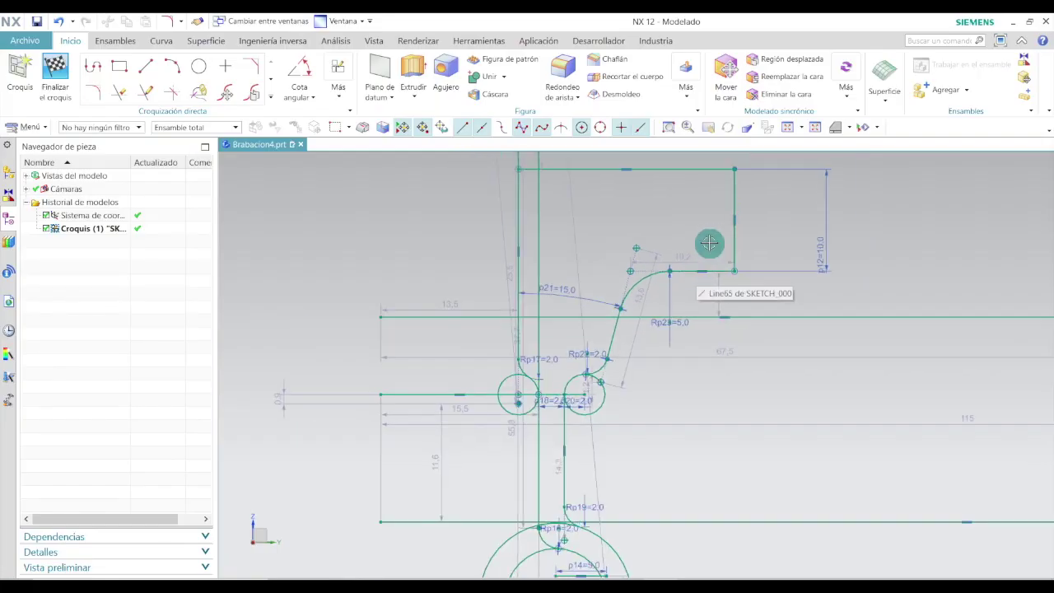
scroll(734, 209, "down", 1)
scroll(727, 219, "up", 3)
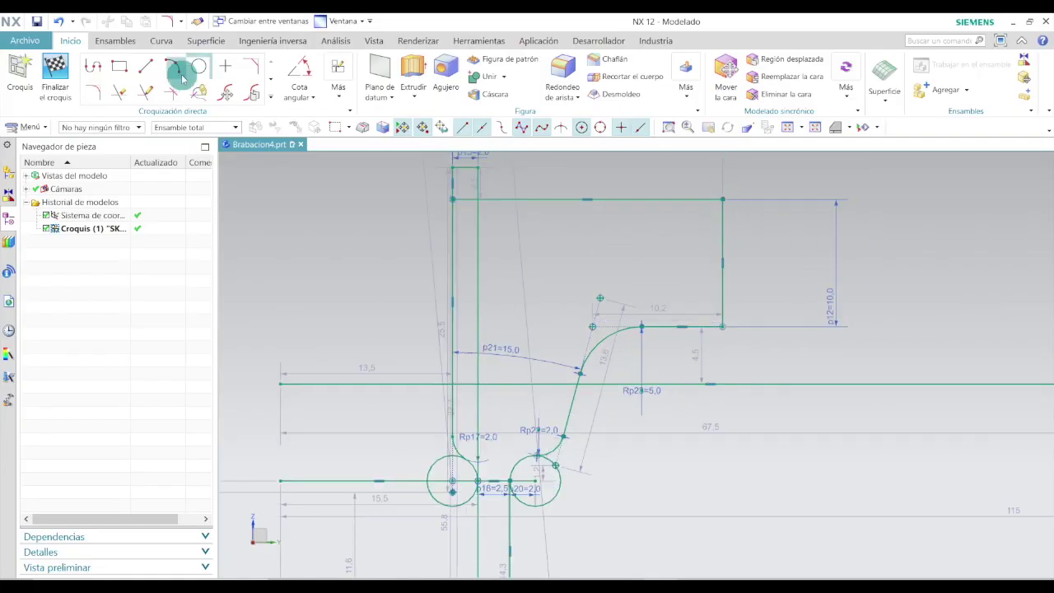
left_click(93, 92)
left_click(700, 199)
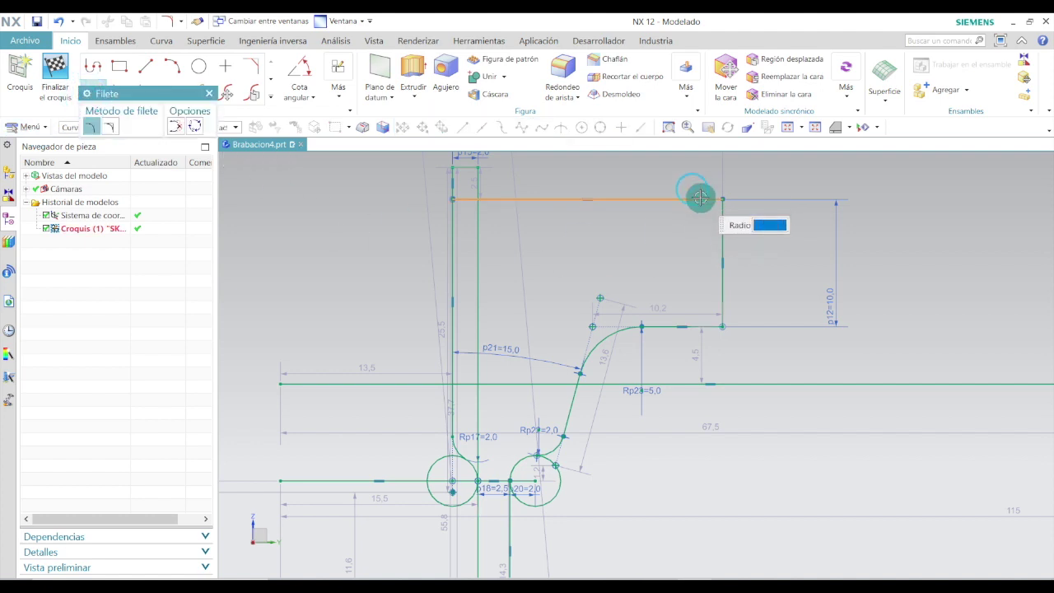
left_click(723, 218)
scroll(722, 213, "up", 2)
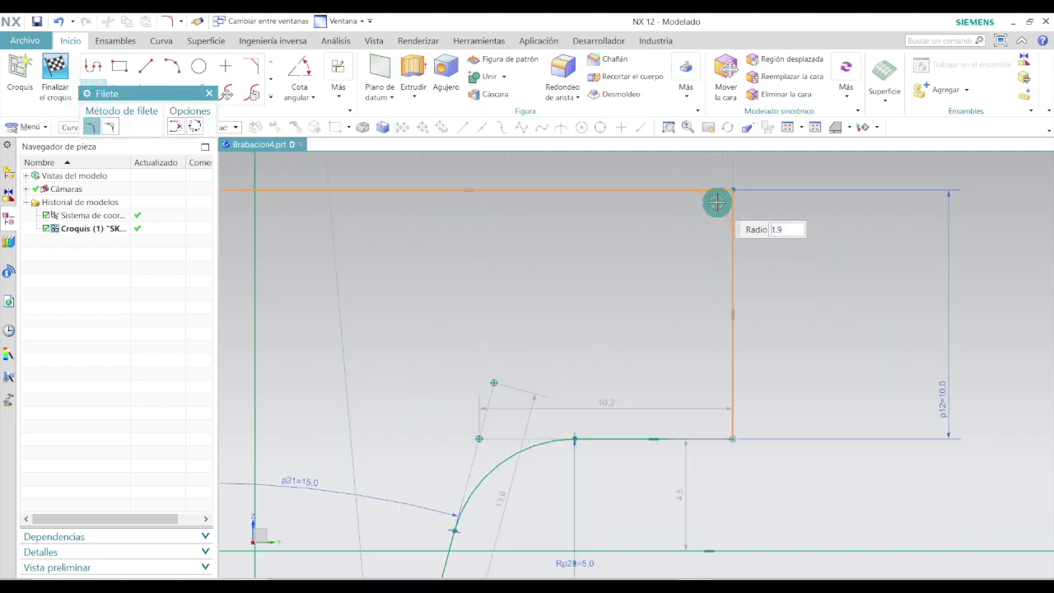
left_click(717, 216)
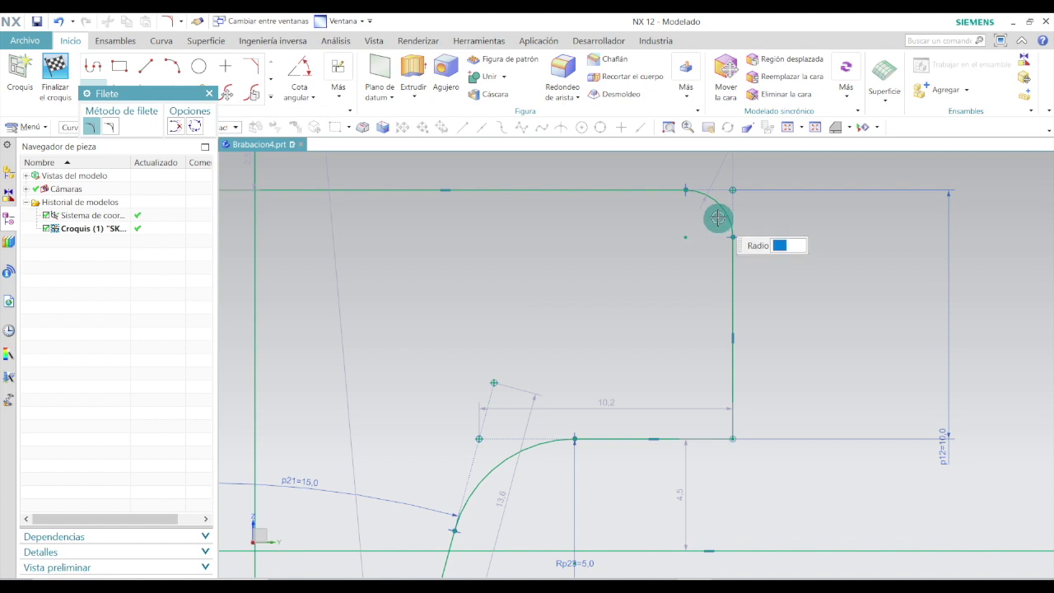
key("Escape")
left_click(59, 22)
- Fillet the two outer corners of the 10 mm high flange with a 1 mm radius each
left_click(93, 92)
left_click(695, 195)
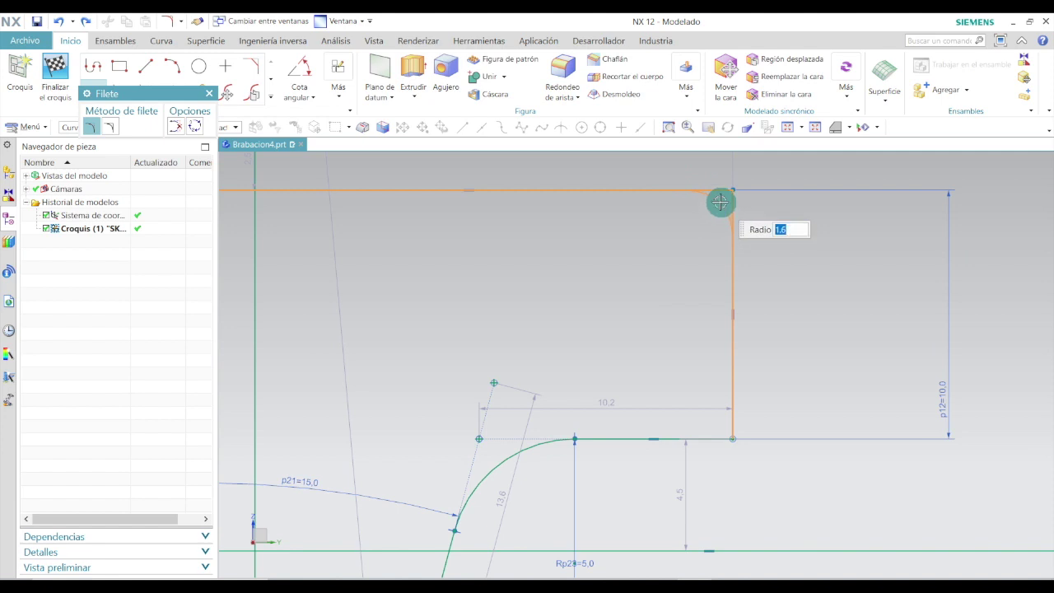
left_click(721, 202)
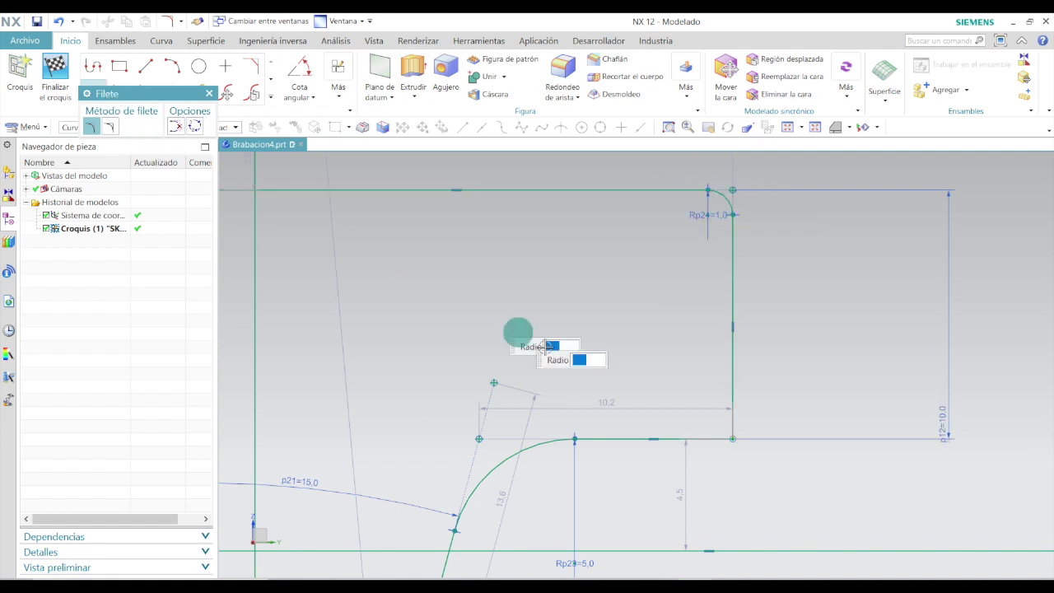
left_click(713, 438)
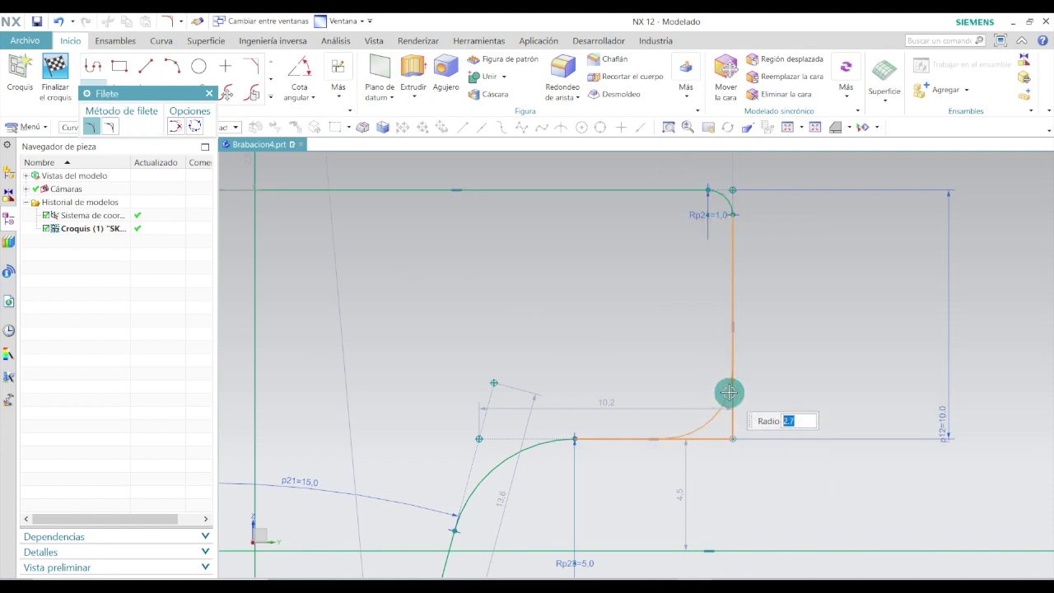
left_click(729, 393)
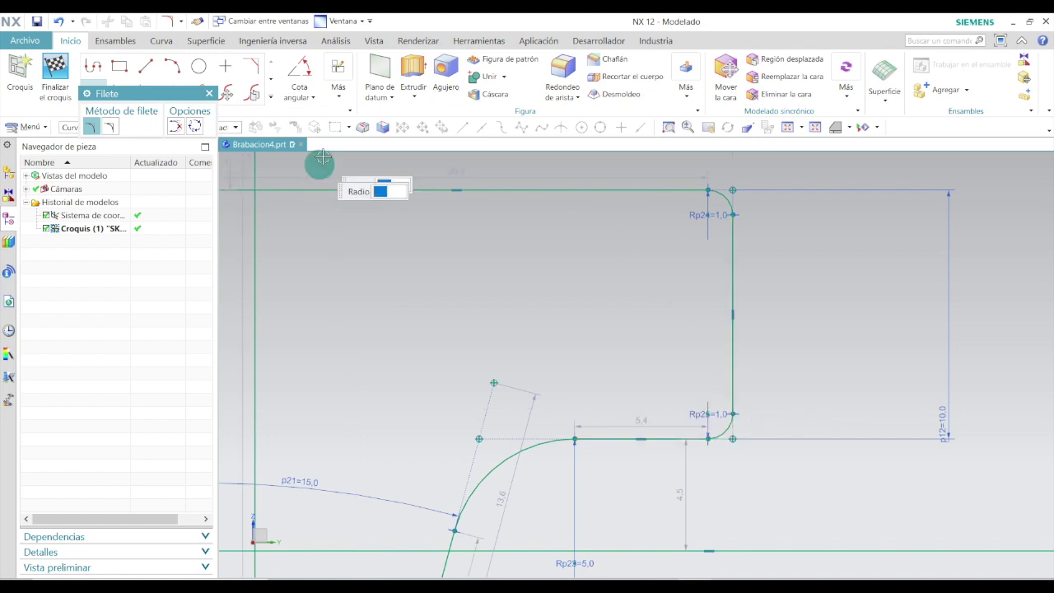
left_click(208, 92)
- Trim away the 2 mm wide rectangle projecting above the flange's upper horizontal line
left_click(137, 99)
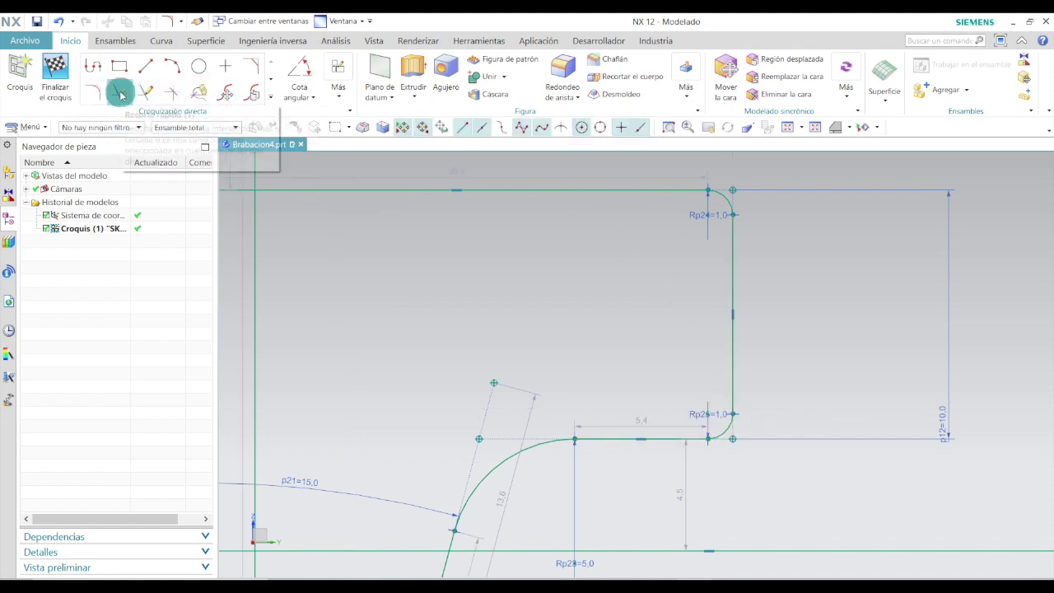
left_click(121, 92)
scroll(702, 419, "down", 4)
scroll(659, 428, "down", 3)
scroll(552, 285, "up", 6)
left_click(534, 258)
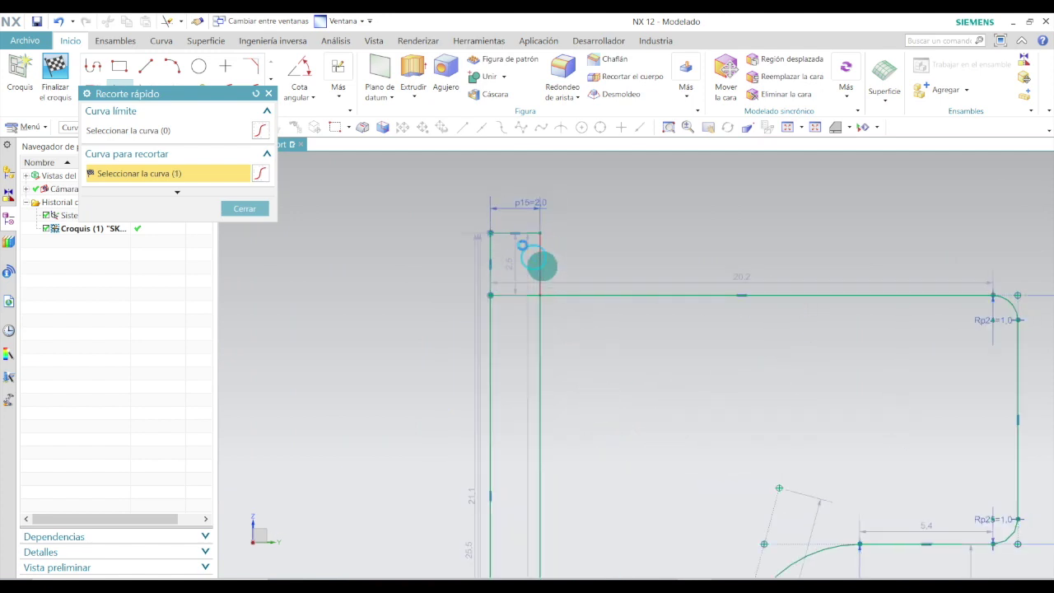
left_click(494, 250)
left_click(519, 248)
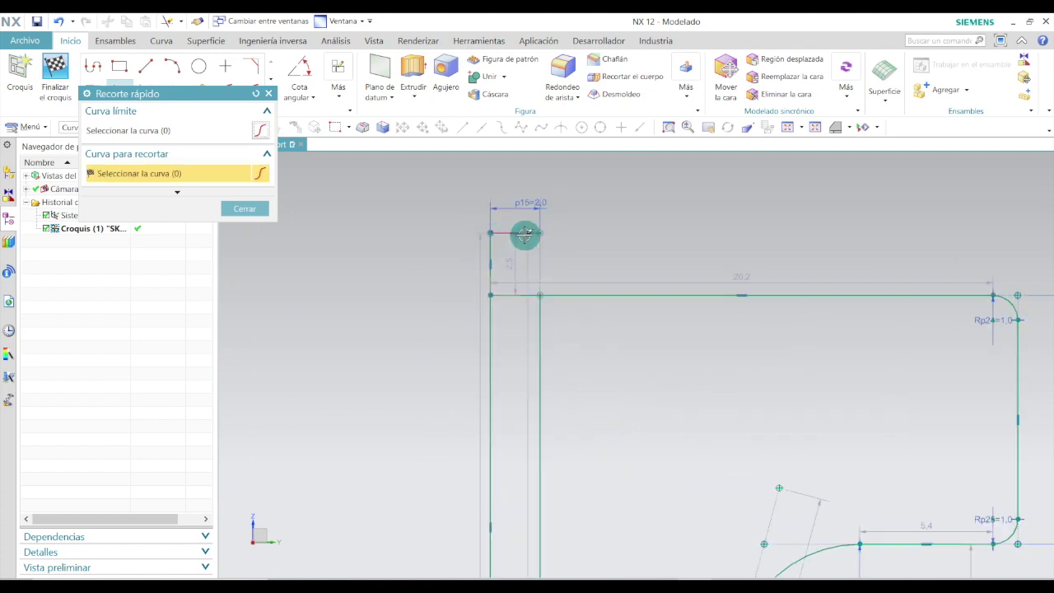
left_click(515, 234)
left_click(491, 251)
scroll(610, 252, "down", 3)
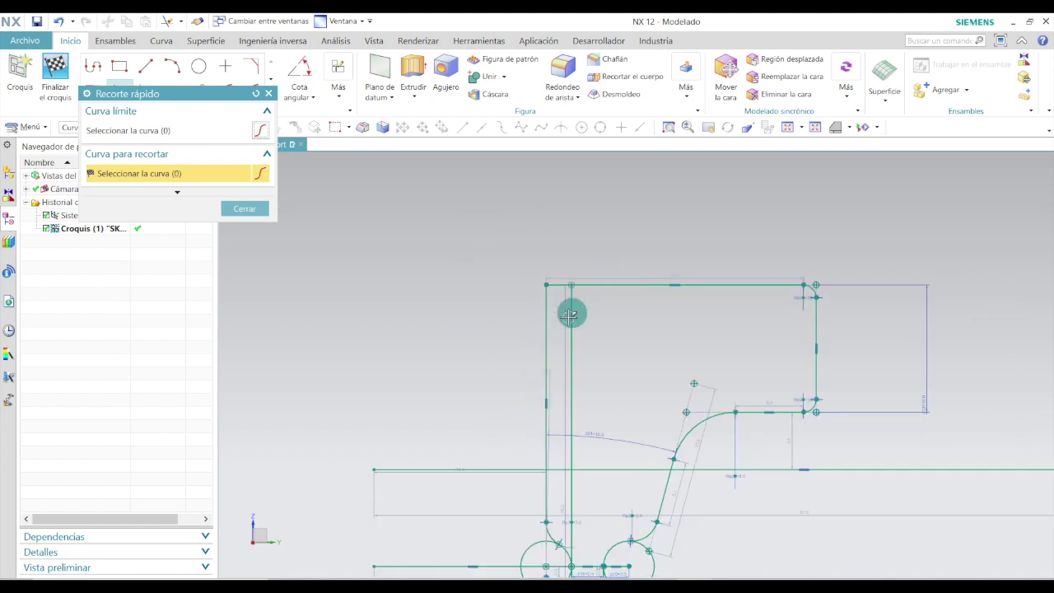
- Trim the inner vertical line inside the flange and the horizontal 67.5 mm reference line crossing the profile
left_click(567, 319)
scroll(601, 282, "down", 3)
scroll(612, 370, "up", 5)
scroll(607, 341, "down", 2)
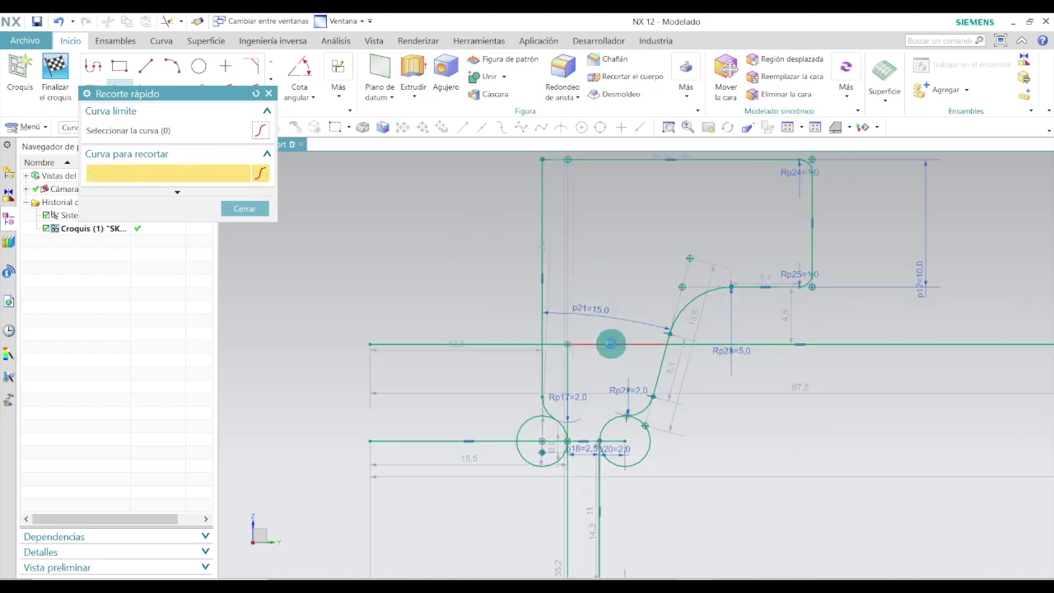
scroll(571, 363, "up", 3)
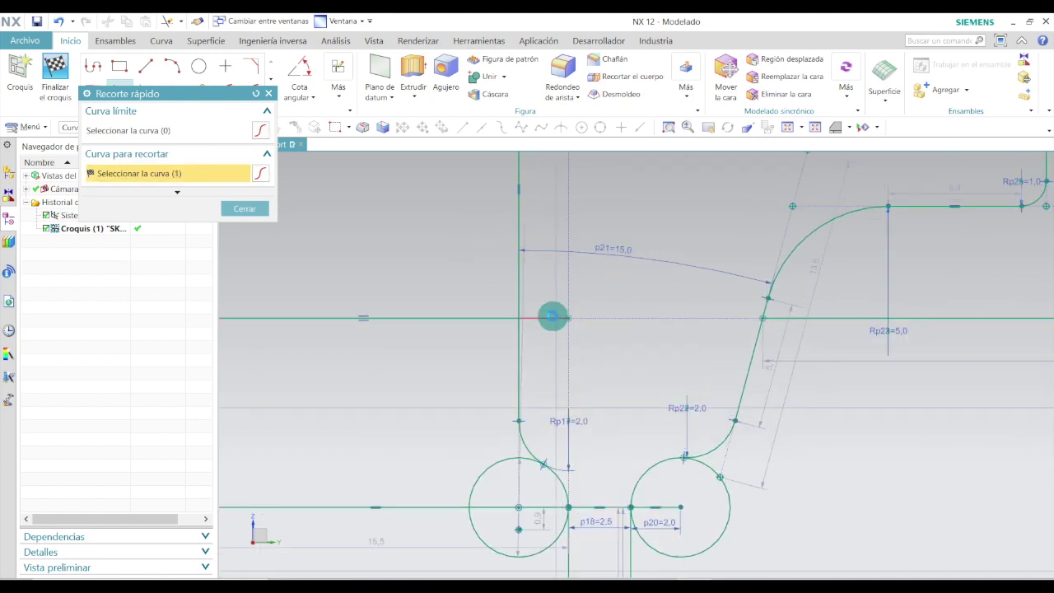
left_click(503, 317)
- Trim the 4 mm circle beside the inclined wall to its transition arc and remove the 2.5 mm and 2 mm horizontal lines
scroll(675, 332, "down", 2)
scroll(737, 321, "up", 2)
scroll(749, 332, "down", 3)
scroll(795, 372, "up", 4)
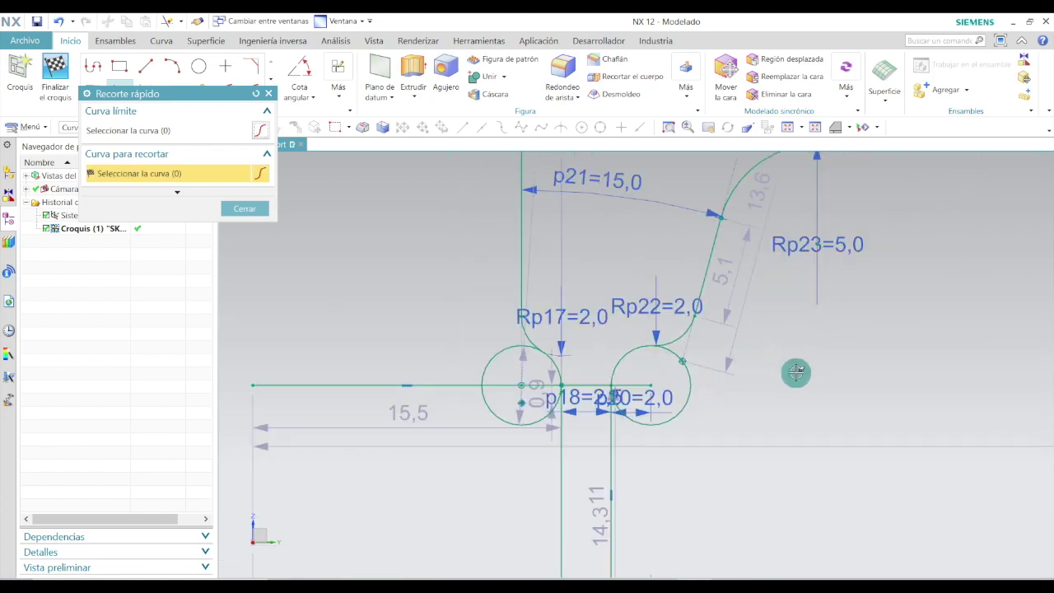
left_click(657, 346)
left_click(666, 357)
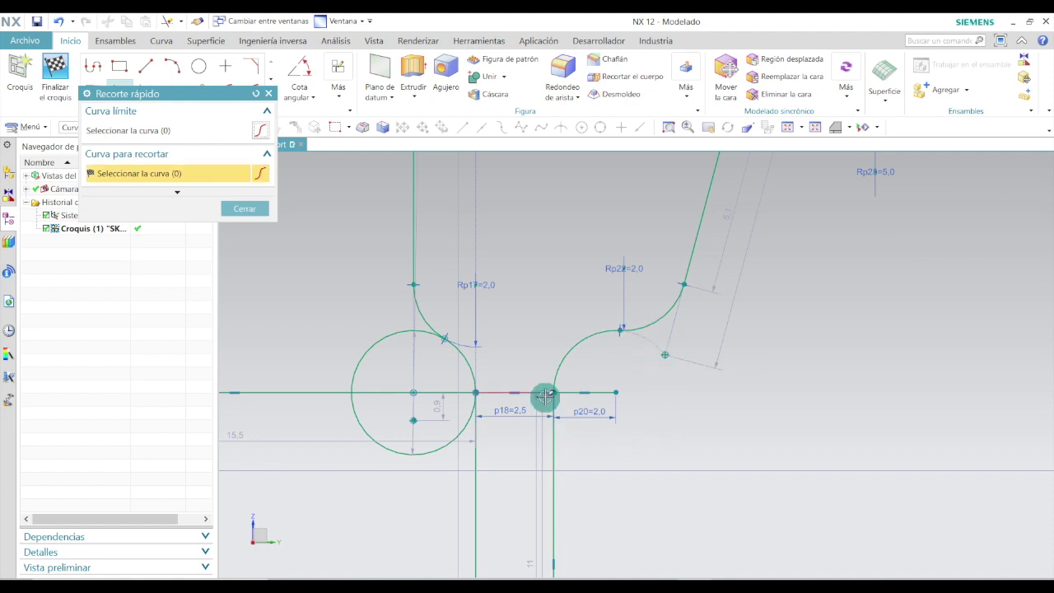
left_click(540, 393)
left_click(608, 391)
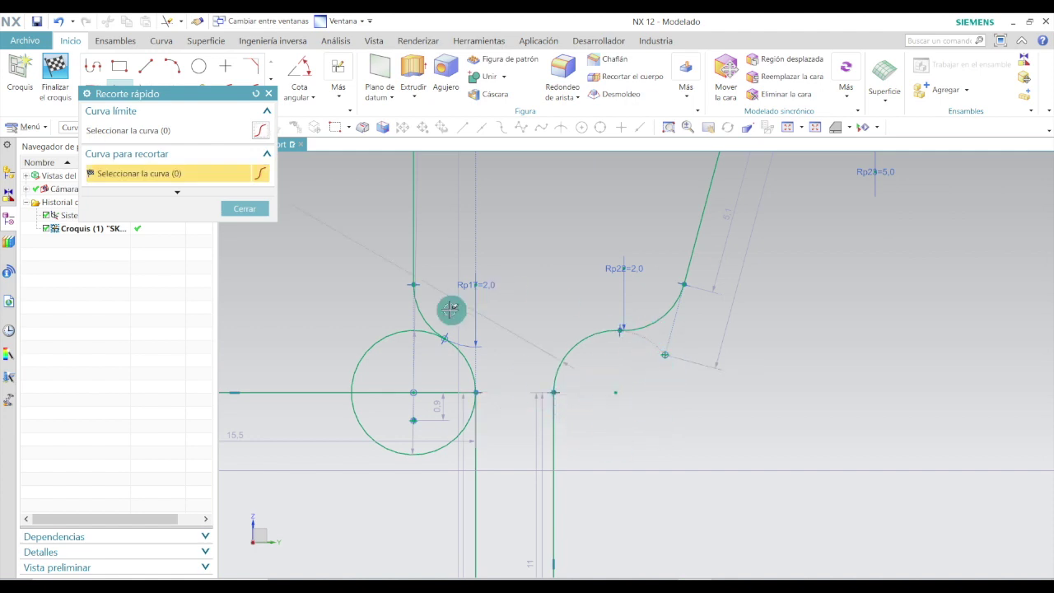
- Trim the circle on the long vertical wall to its transition arc and remove the horizontal line through its centre
left_click(404, 329)
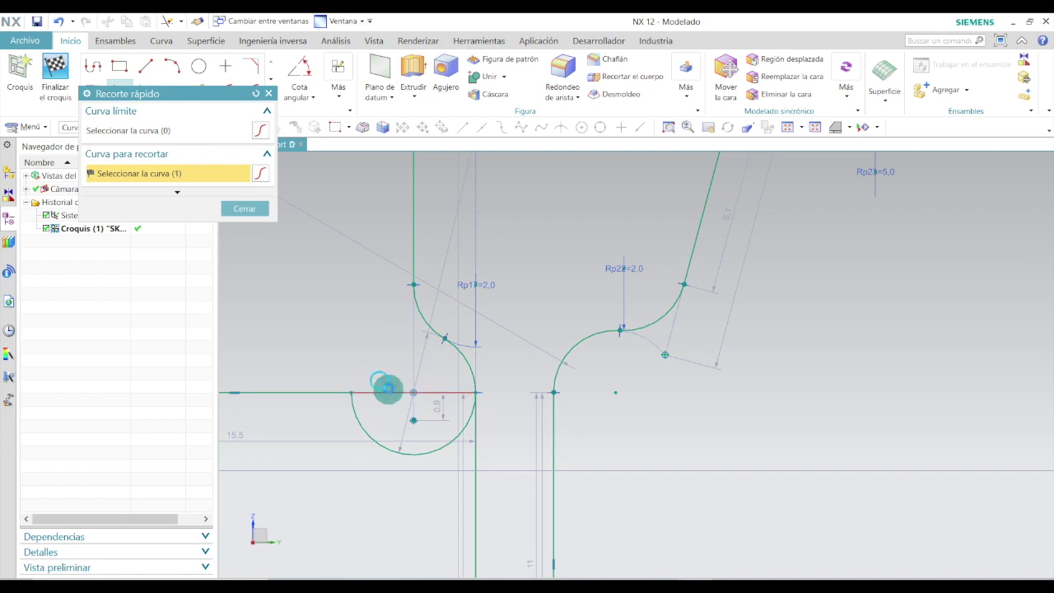
left_click(387, 390)
left_click(453, 439)
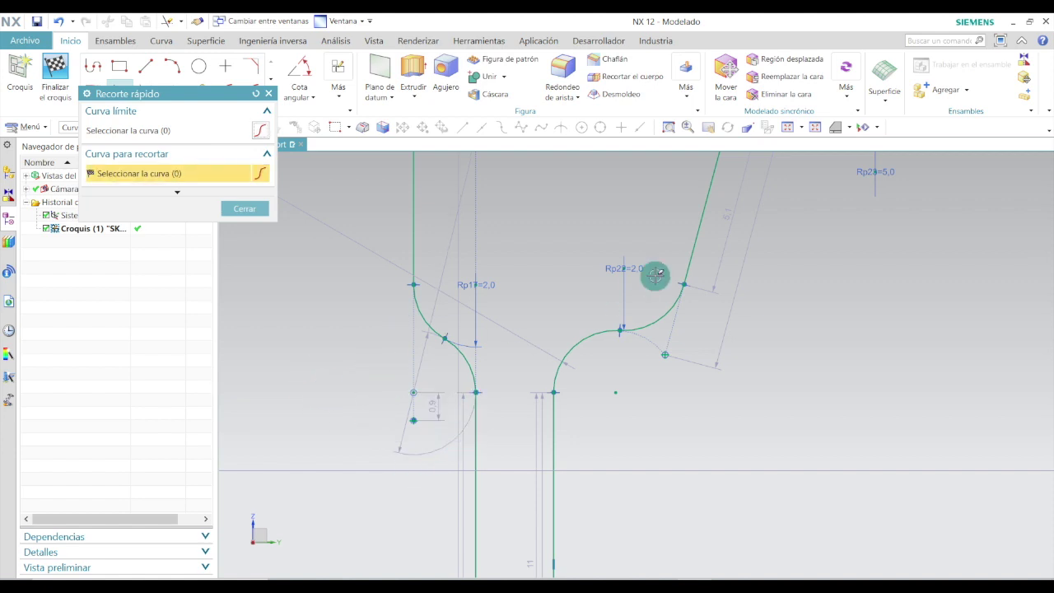
scroll(593, 282, "up", 5)
scroll(572, 337, "down", 5)
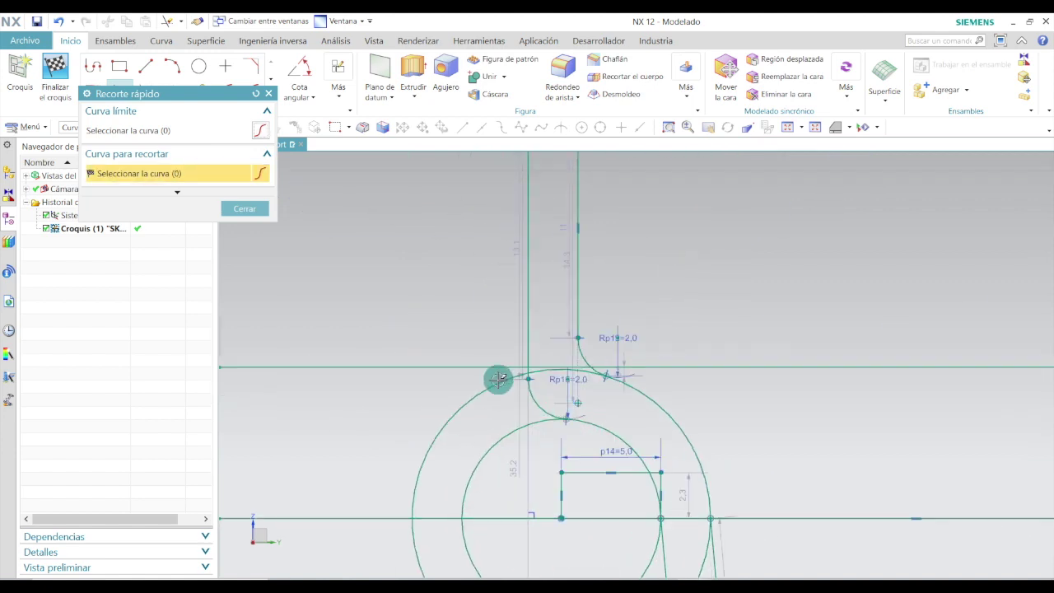
- Trim the horizontal line that crosses the two vertical walls just above the concentric circles
left_click(493, 365)
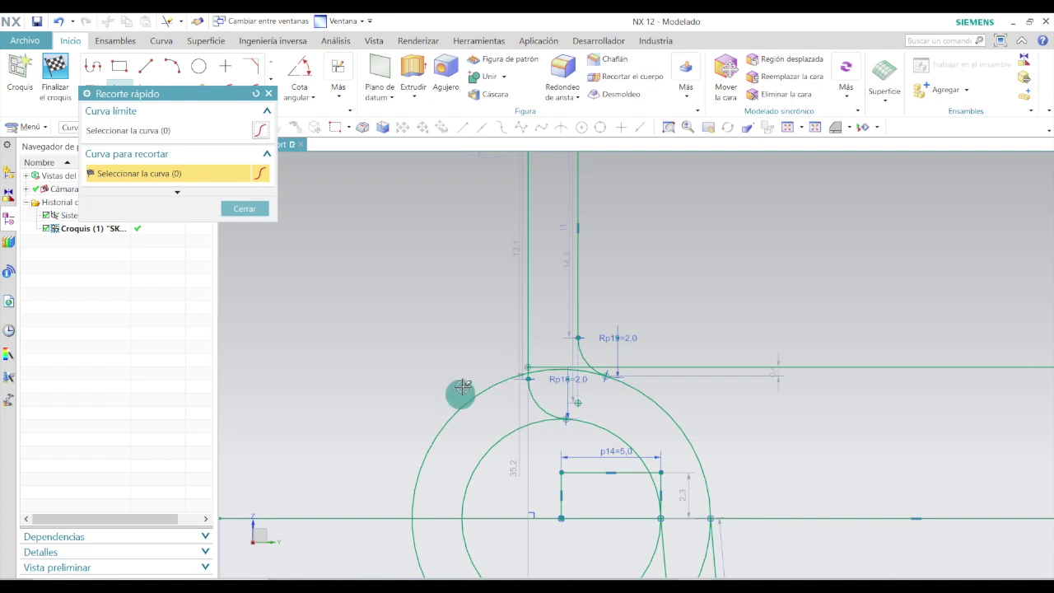
left_click(748, 365)
scroll(542, 387, "down", 3)
left_click(540, 351)
scroll(576, 308, "up", 3)
scroll(642, 375, "up", 2)
scroll(607, 412, "down", 2)
- Trim the two concentric circles below the vertical walls towards their transition arcs and cut the horizontal centre line where it crosses the profile
left_click(542, 362)
left_click(514, 318)
scroll(471, 306, "up", 3)
scroll(569, 308, "down", 3)
left_click(592, 305)
left_click(707, 304)
left_click(536, 305)
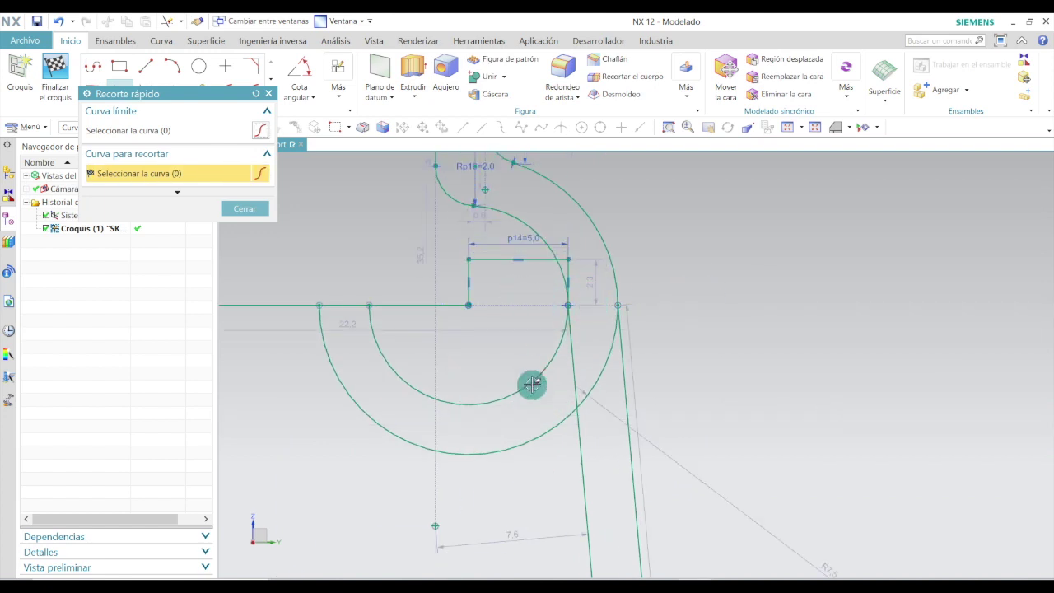
left_click(553, 346)
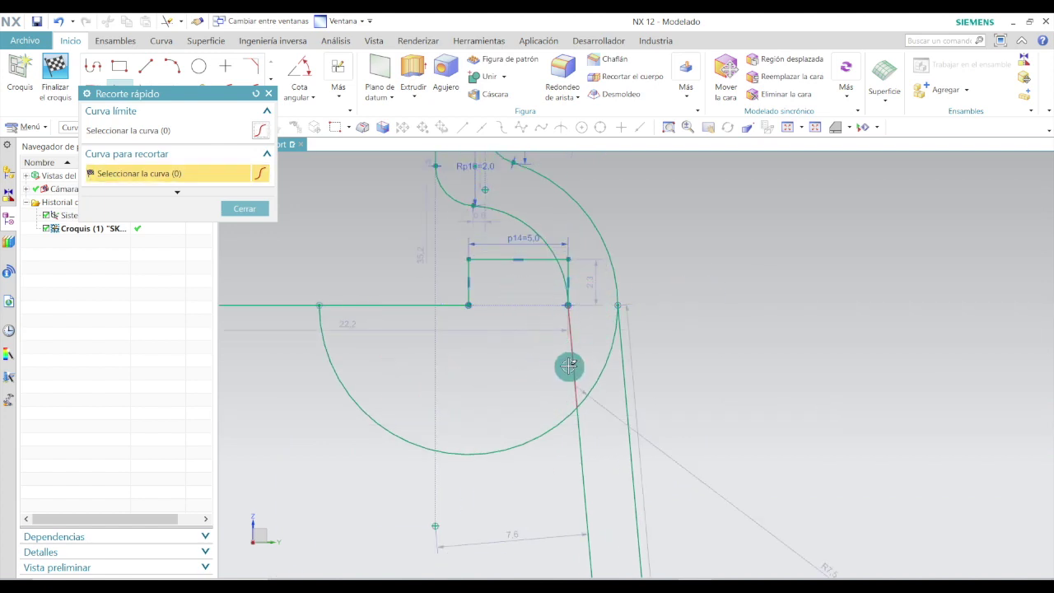
left_click(606, 352)
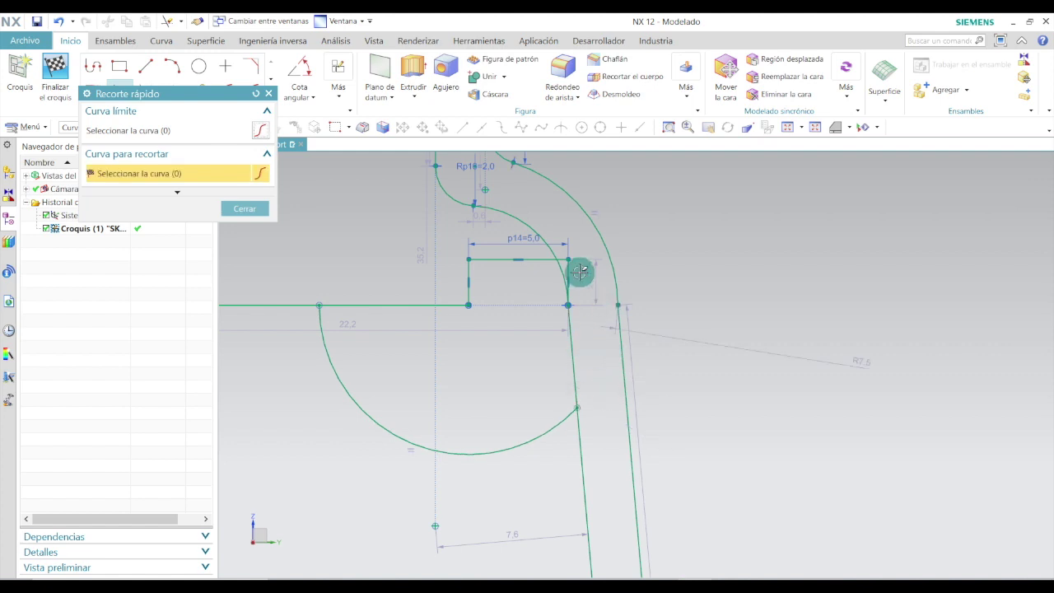
- Trim away the 5 mm wide rectangle inside the transition arcs, plus the leftover horizontal line and lower circle arc
scroll(572, 272, "up", 4)
left_click(509, 240)
left_click(316, 278)
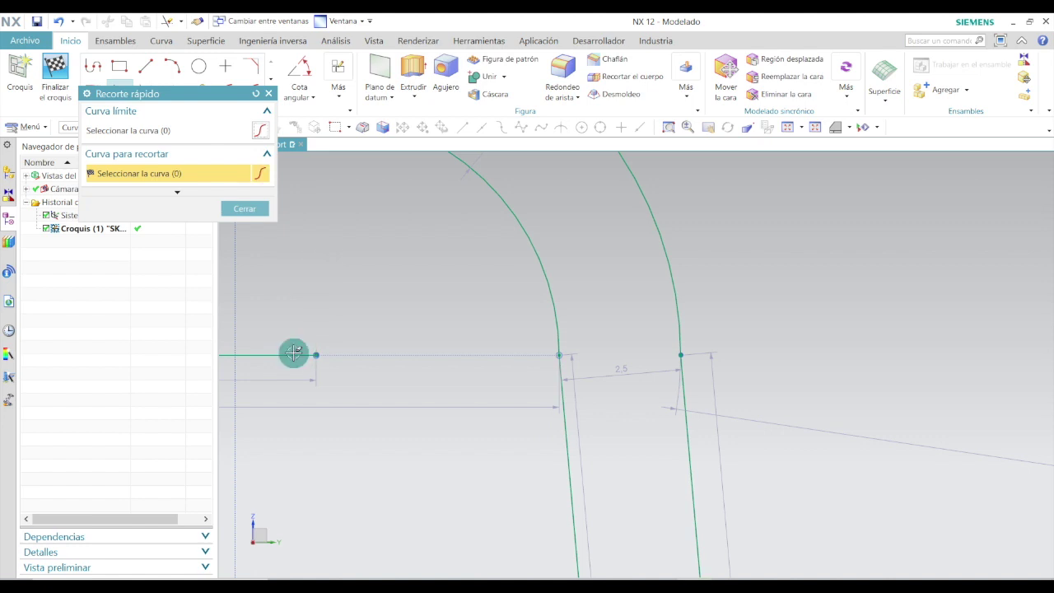
left_click(293, 353)
scroll(442, 313, "down", 4)
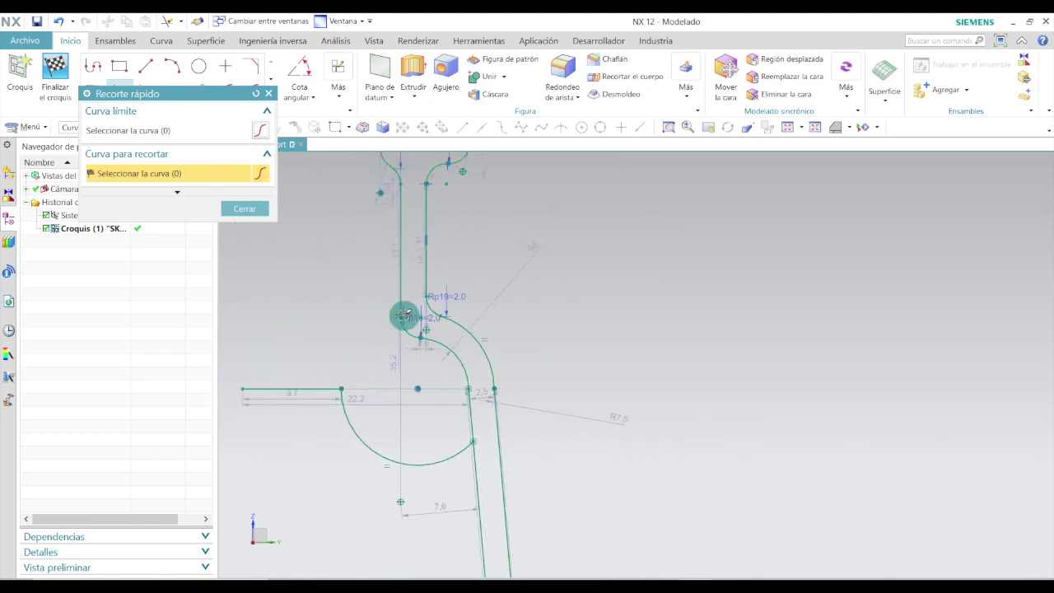
left_click(449, 455)
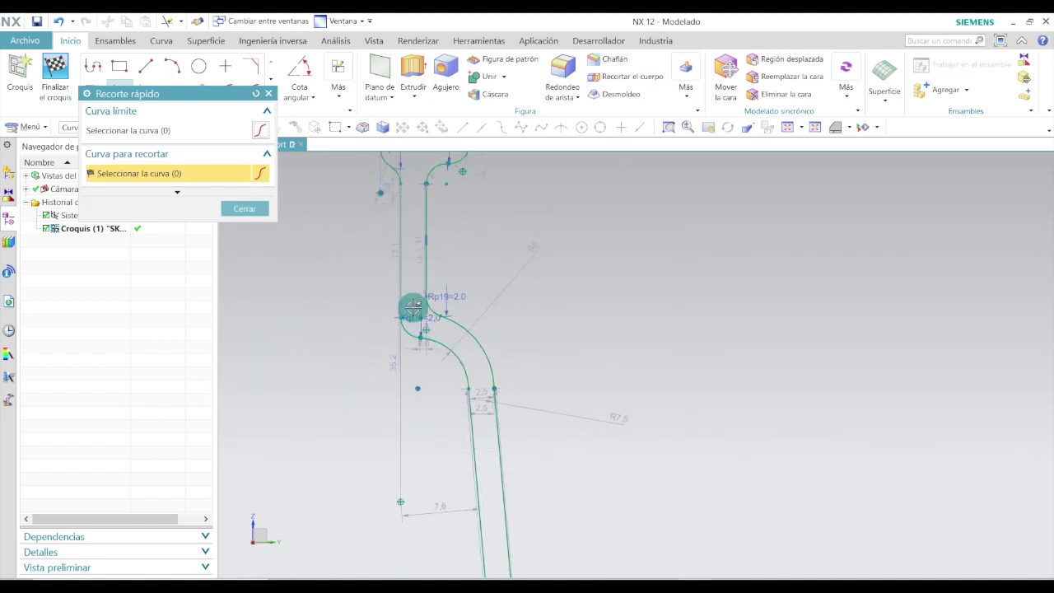
- Trim the 16 mm and 21 mm circles at the foot of the inclined walls to their arcs ending at the diagonal tangent lines
scroll(417, 305, "down", 4)
scroll(489, 288, "down", 3)
scroll(498, 490, "up", 5)
scroll(478, 424, "up", 4)
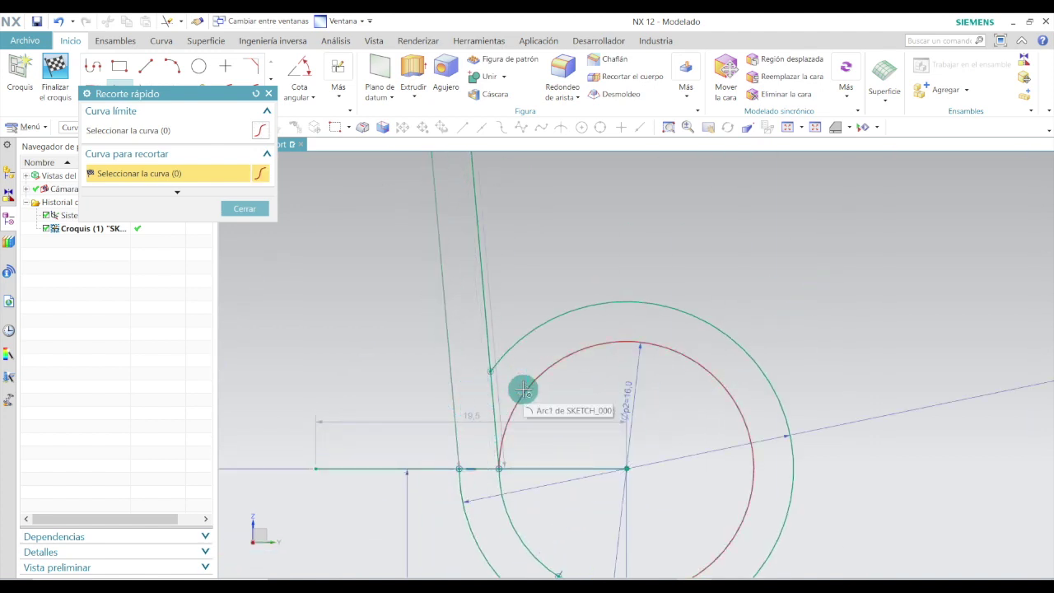
scroll(524, 390, "down", 3)
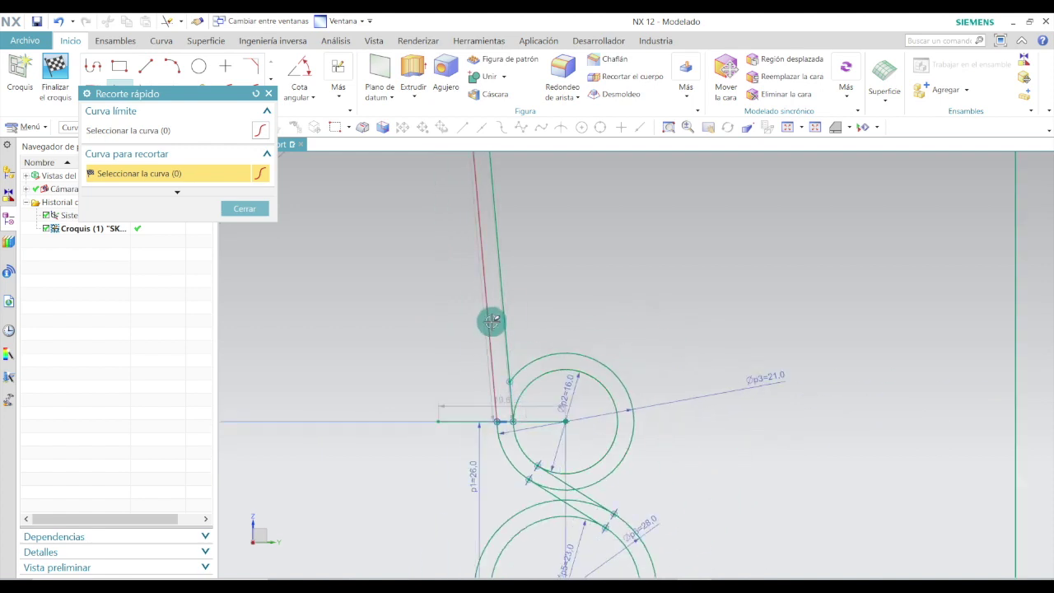
scroll(537, 422, "up", 4)
left_click(506, 352)
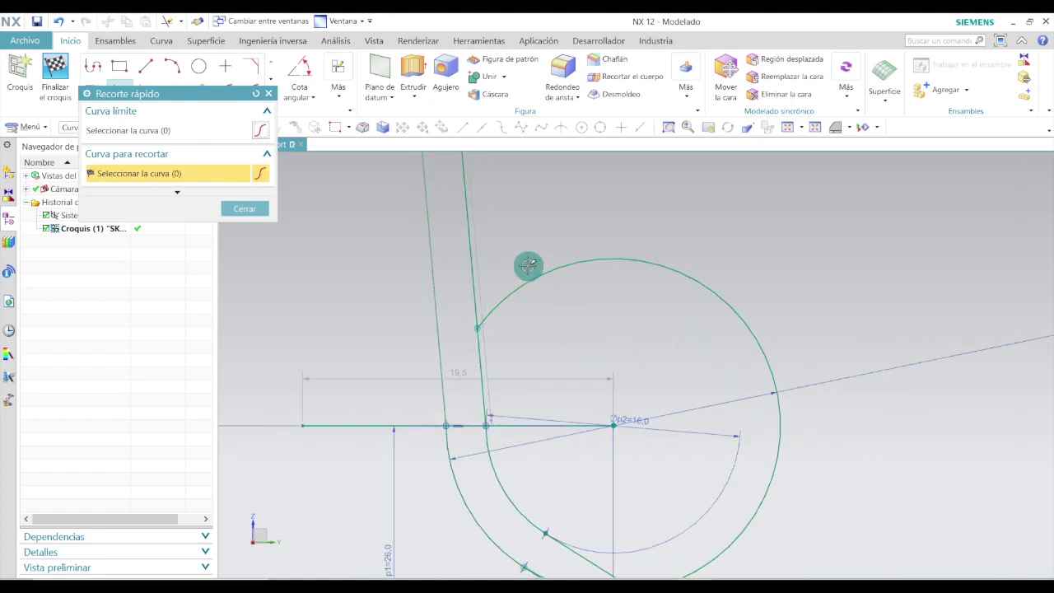
left_click(525, 281)
scroll(569, 346, "down", 3)
scroll(567, 353, "up", 3)
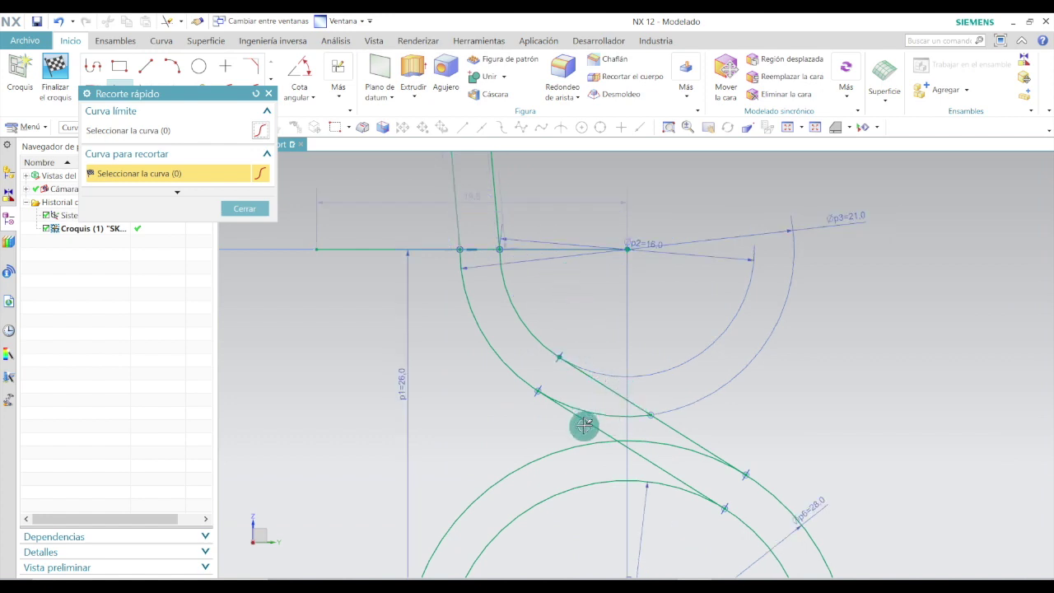
left_click(613, 414)
- Trim the upper left portions of the 23 mm and 28 mm circles back to the diagonal tangent lines
scroll(580, 374, "down", 3)
scroll(593, 420, "up", 2)
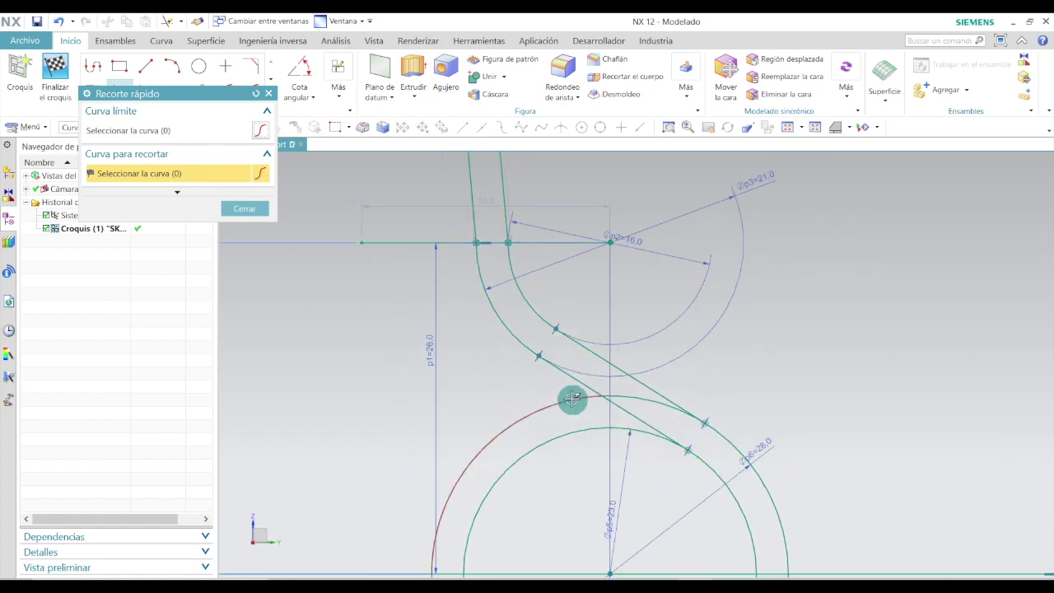
left_click(590, 429)
scroll(617, 381, "down", 3)
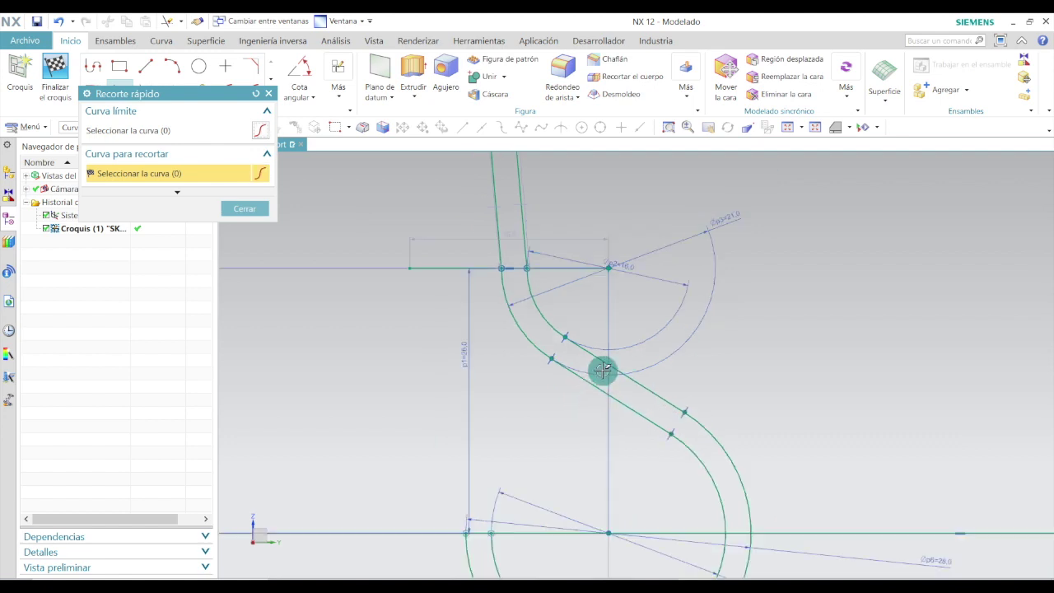
- Trim the lower portions of the 23 mm and 28 mm circles and the base line inside and beyond the profile's end
scroll(666, 470, "up", 3)
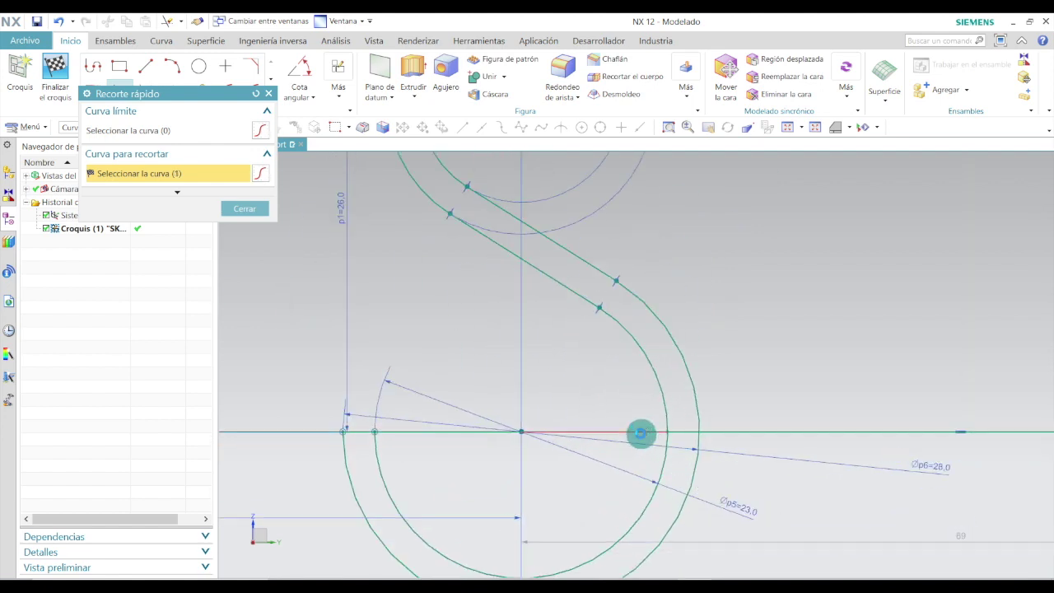
left_click(641, 433)
left_click(664, 464)
left_click(695, 465)
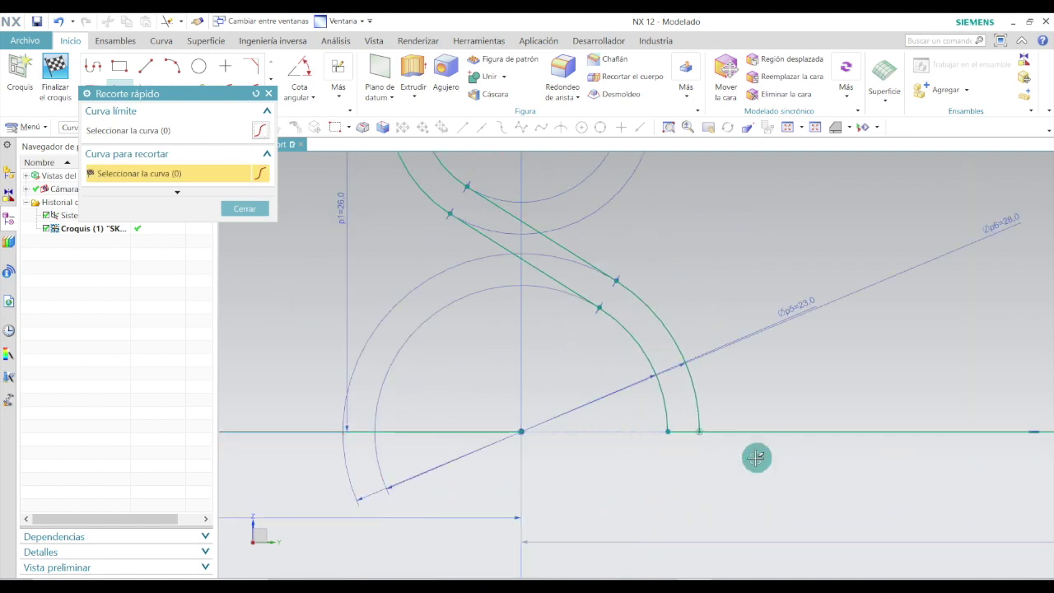
left_click(758, 432)
scroll(655, 455, "down", 3)
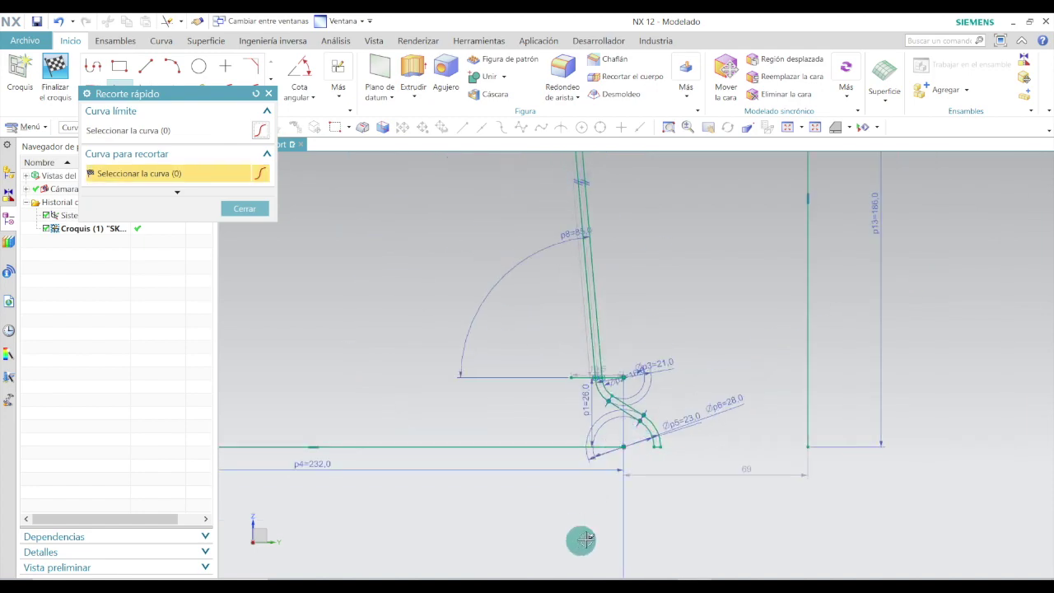
- Trim the 19.5 mm horizontal line running through the centre of the 16 mm and 21 mm arcs
scroll(595, 385, "up", 5)
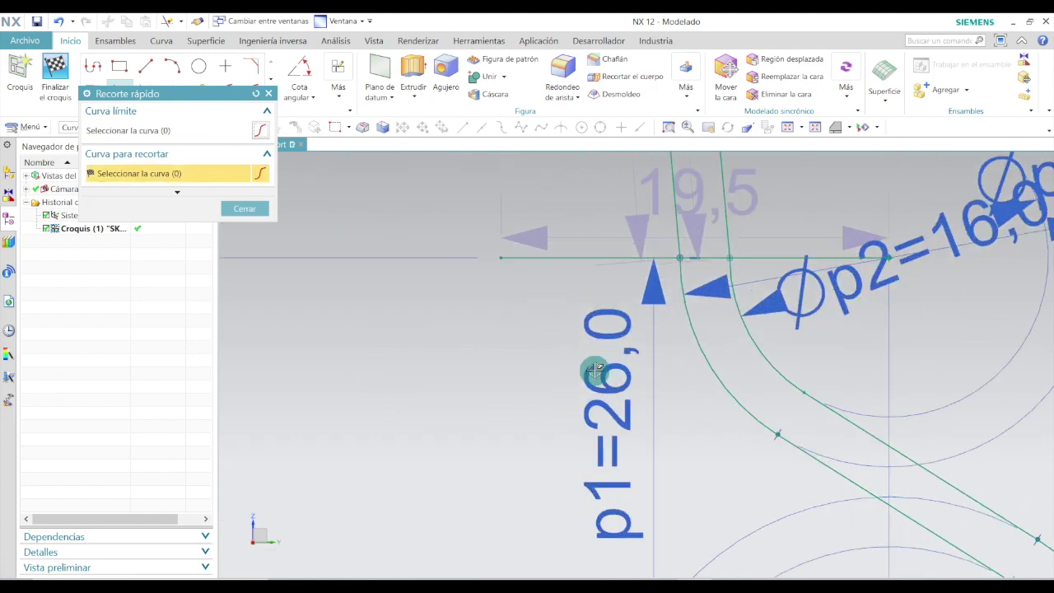
left_click(733, 245)
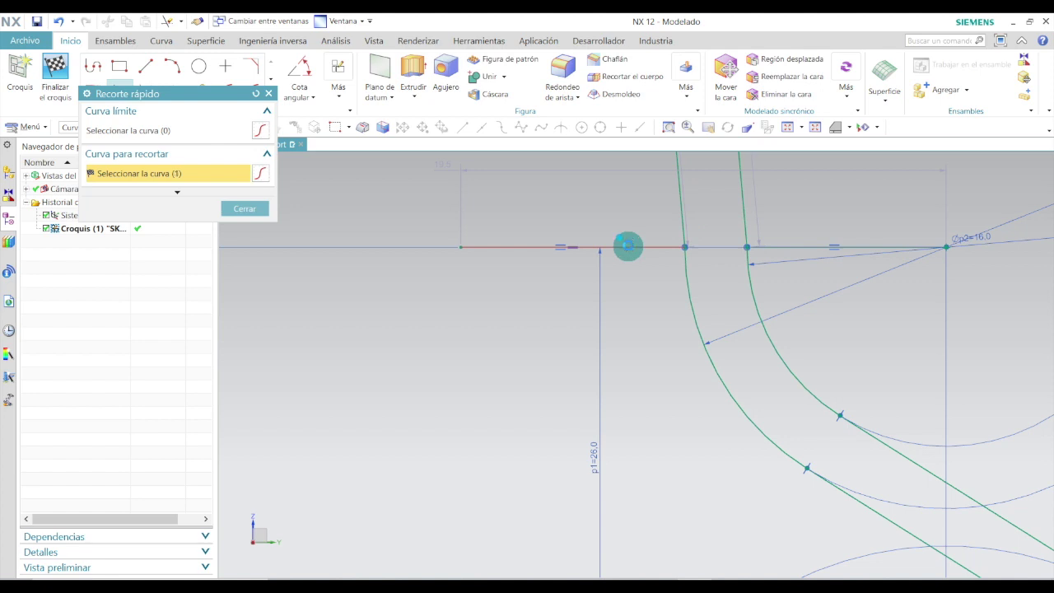
left_click(628, 246)
left_click(791, 245)
scroll(650, 275, "down", 5)
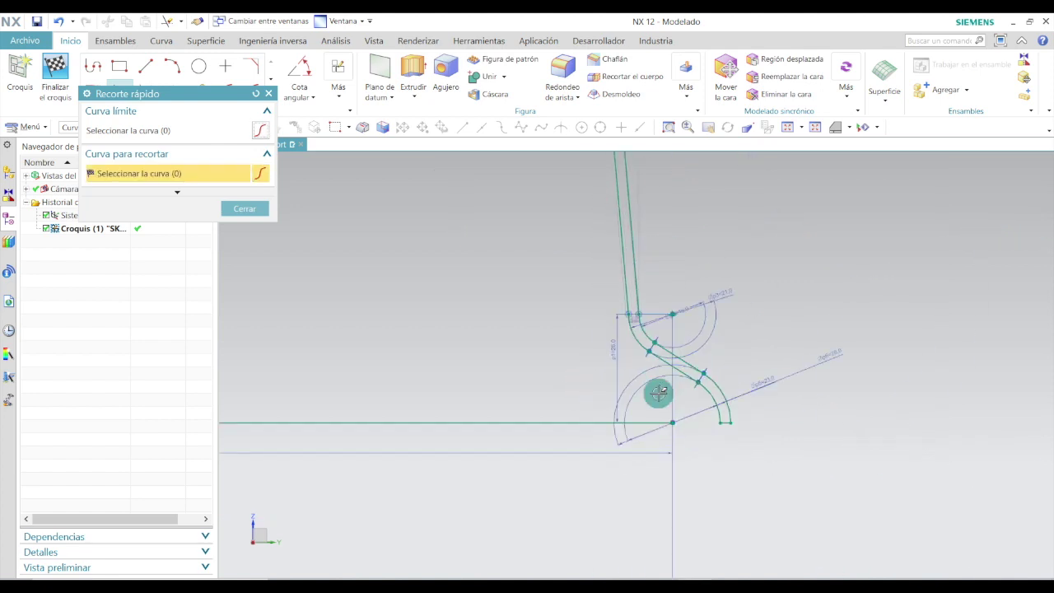
- End the trimming and delete the leftover horizontal line that runs to the centre of the lower arcs
left_click(248, 208)
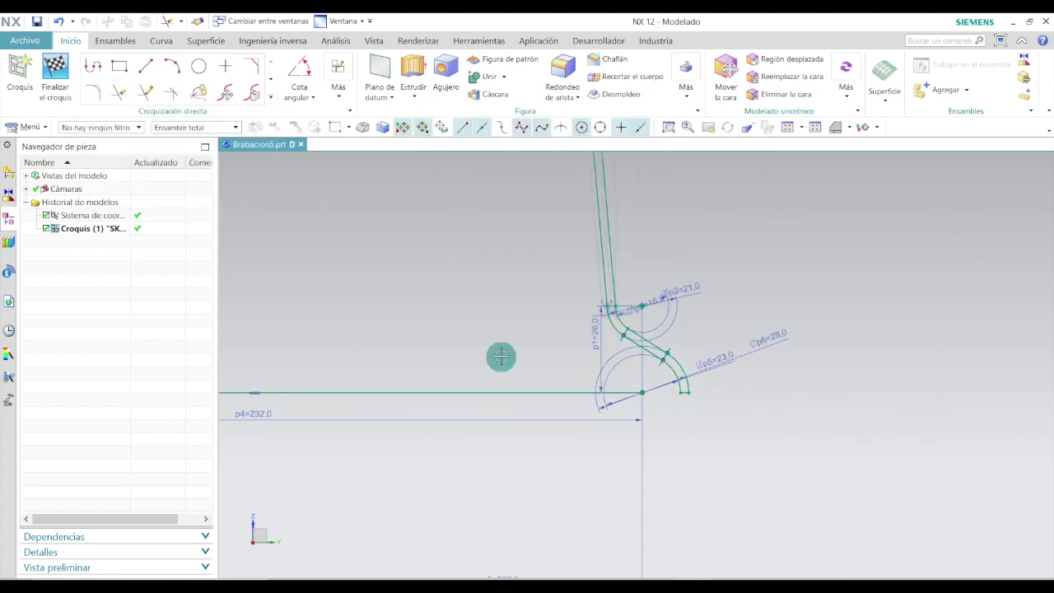
left_click(527, 389)
key("Delete")
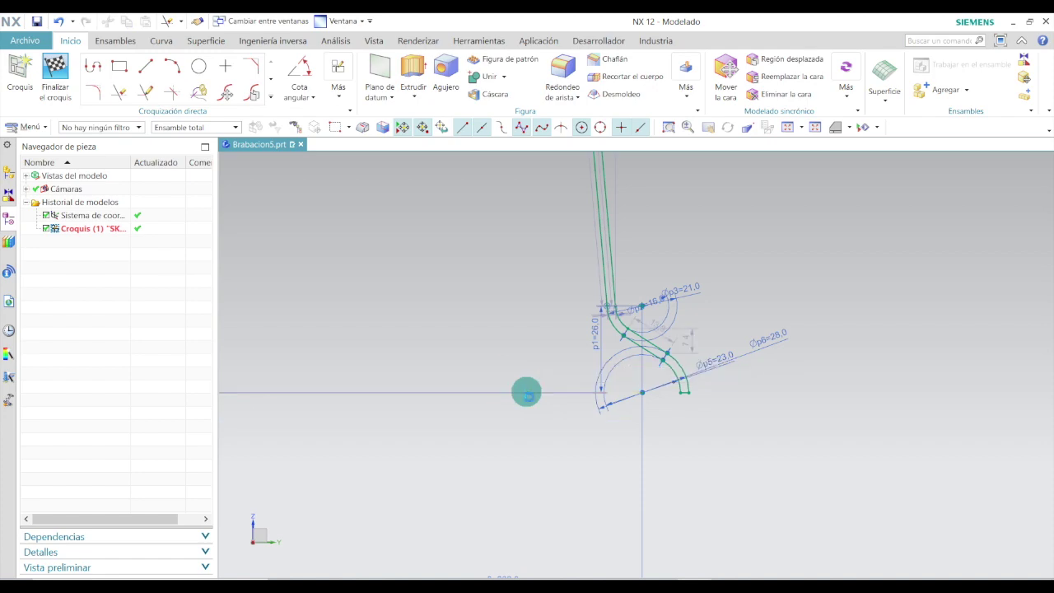
- Fillet the upper inner corner of the profile's rim block with a 1 mm radius
scroll(580, 443, "down", 3)
scroll(557, 167, "up", 5)
left_click(490, 216)
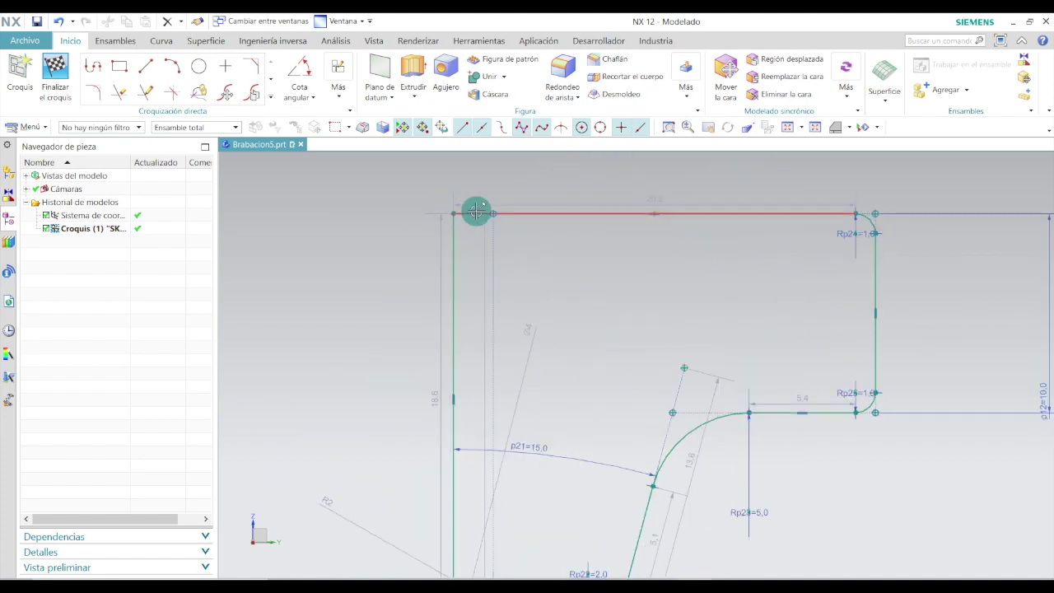
scroll(631, 240, "down", 2)
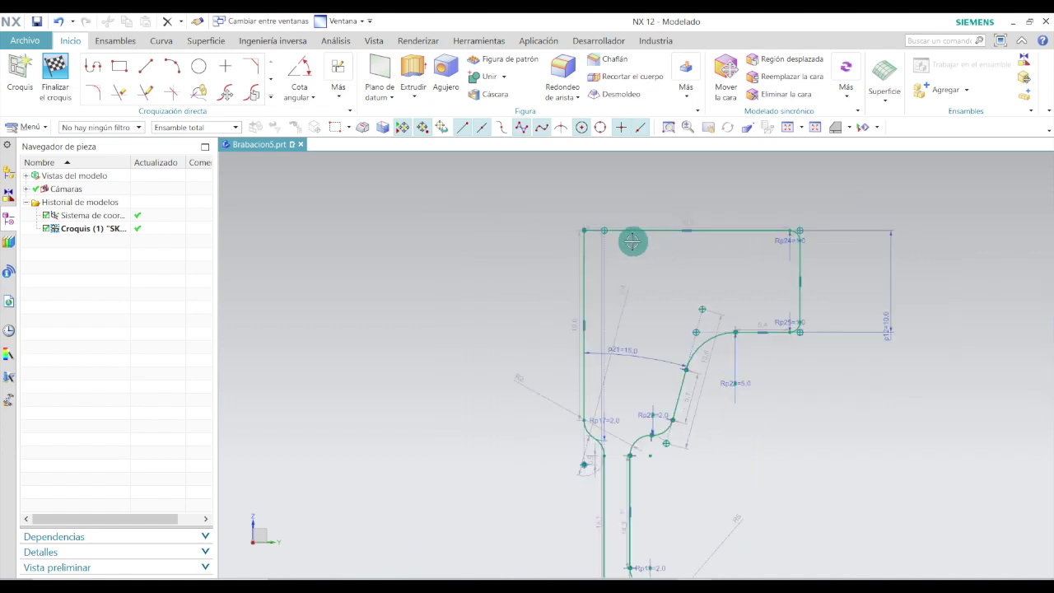
scroll(601, 324, "up", 4)
scroll(651, 405, "down", 4)
scroll(650, 404, "down", 3)
scroll(678, 308, "up", 4)
scroll(635, 276, "down", 2)
scroll(642, 268, "up", 2)
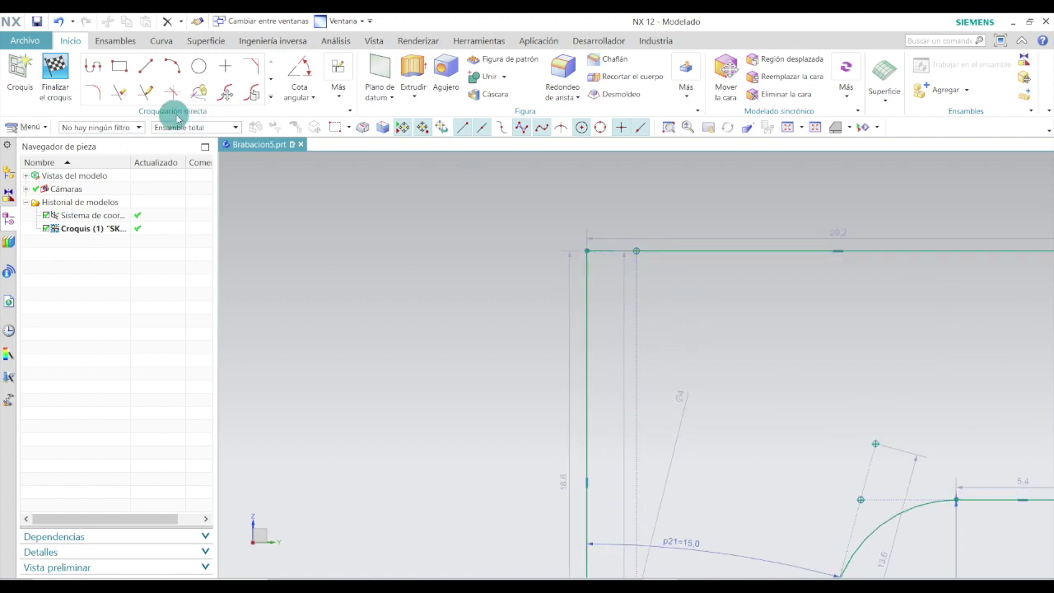
left_click(93, 92)
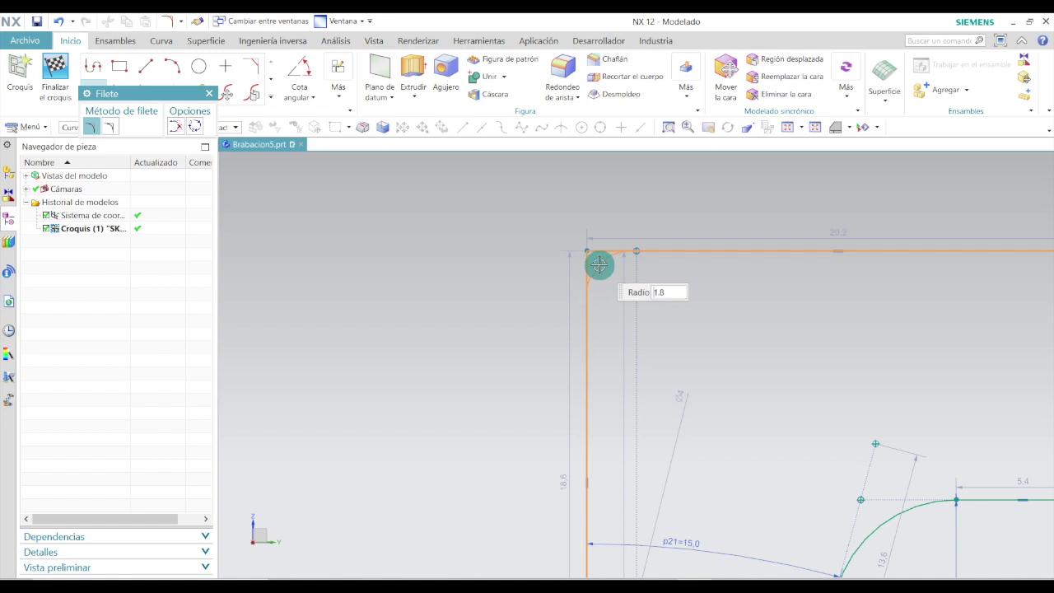
- Examine the whole profile sketch from the filleted rim block down to the lower curved lip
scroll(560, 254, "down", 6)
scroll(641, 298, "up", 2)
scroll(604, 313, "down", 2)
scroll(630, 412, "down", 3)
scroll(634, 434, "up", 2)
scroll(640, 301, "down", 2)
scroll(650, 417, "down", 2)
scroll(655, 445, "up", 2)
scroll(675, 395, "down", 2)
scroll(654, 459, "up", 5)
scroll(602, 404, "down", 5)
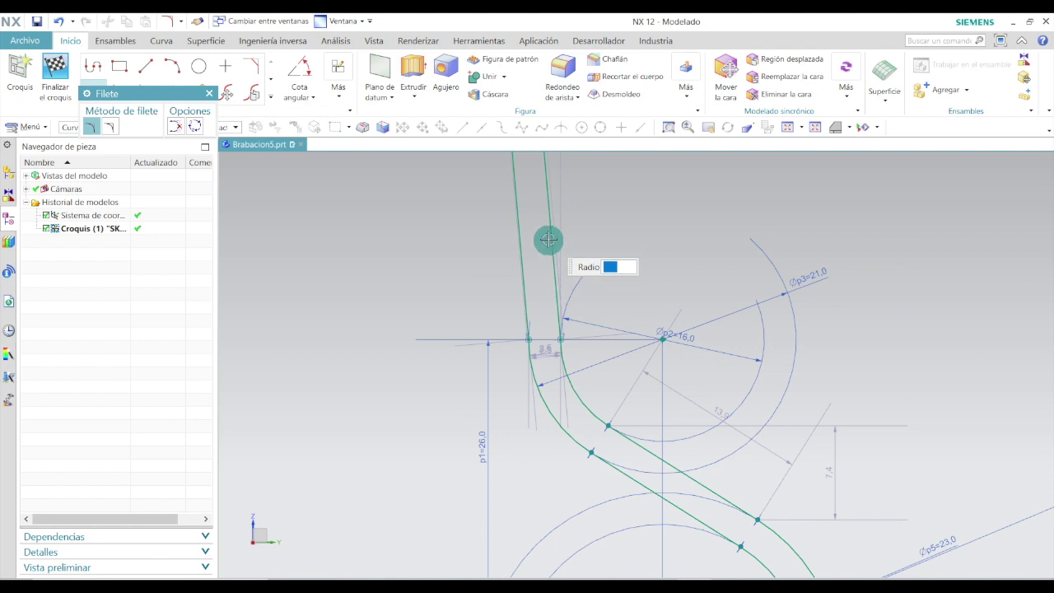
scroll(574, 374, "down", 7)
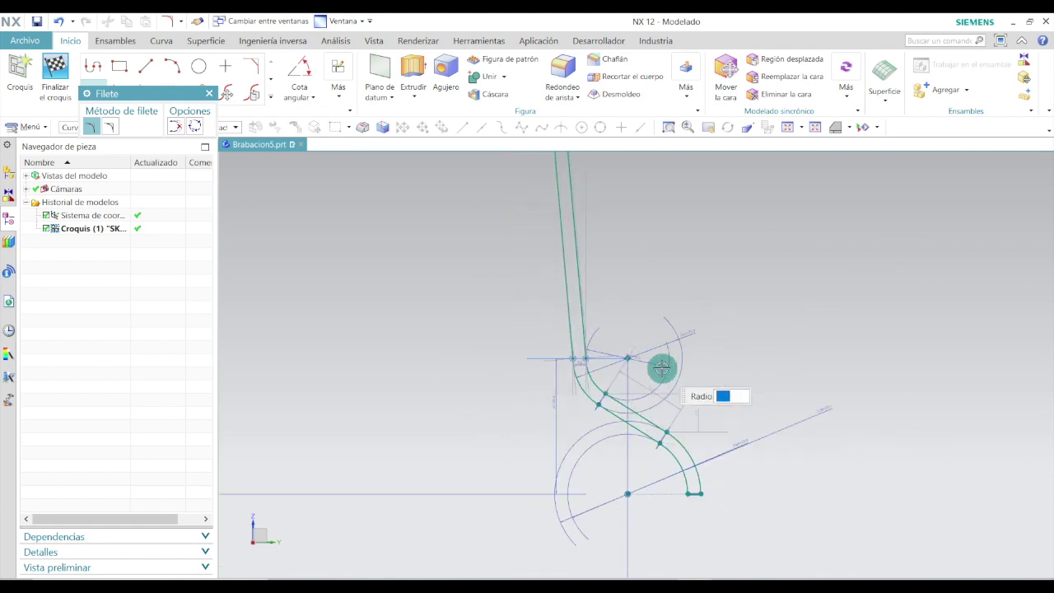
key("F8")
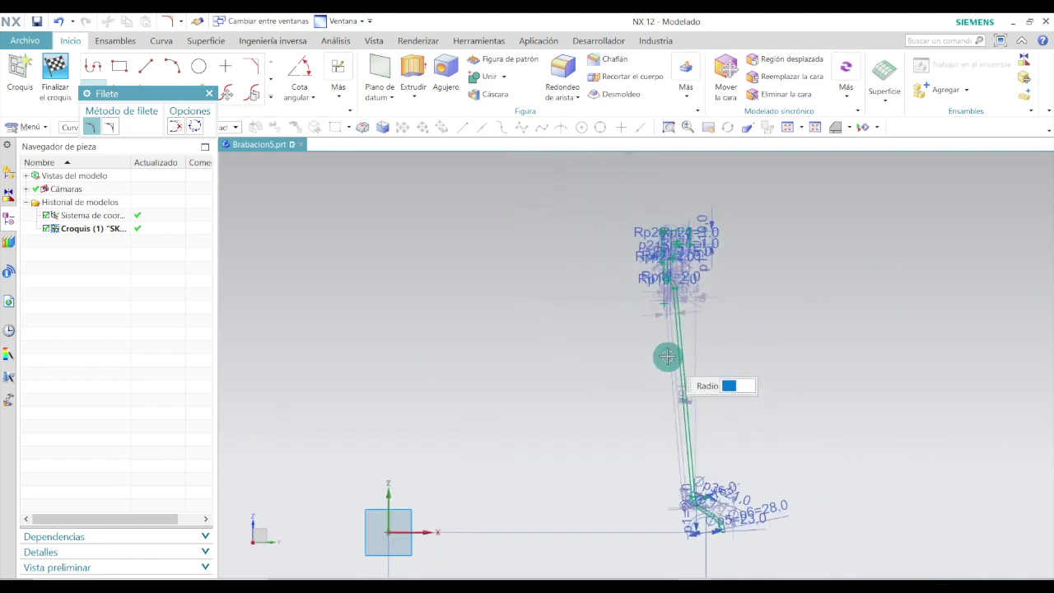
- Leave the Fillet command and finish the profile sketch
left_click(211, 93)
left_click(57, 72)
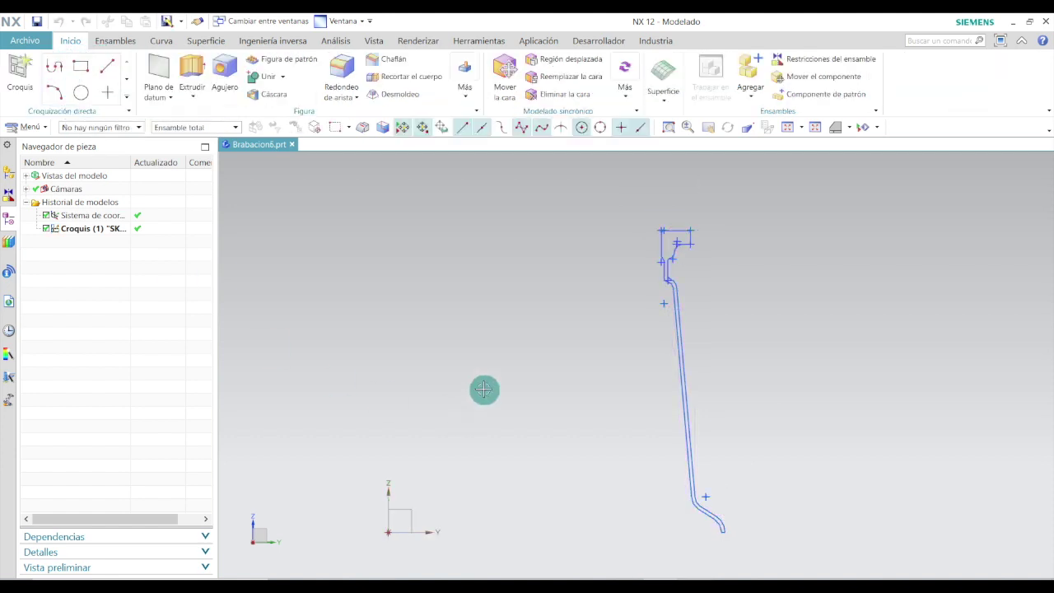
- Start a revolve in the isometric view, with the Z direction through the coordinate system origin as its axis
left_click(193, 96)
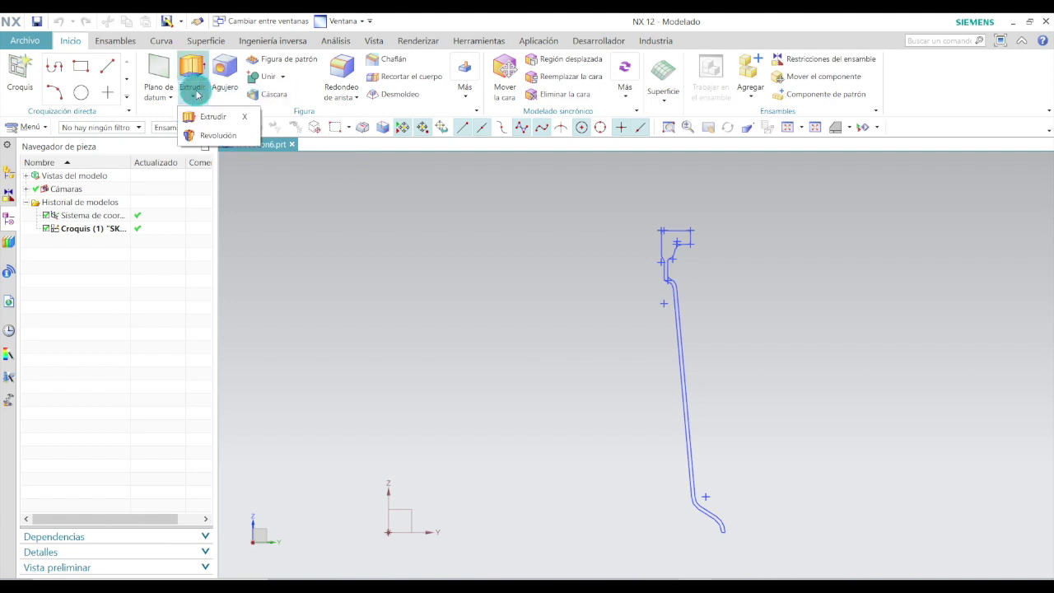
left_click(206, 137)
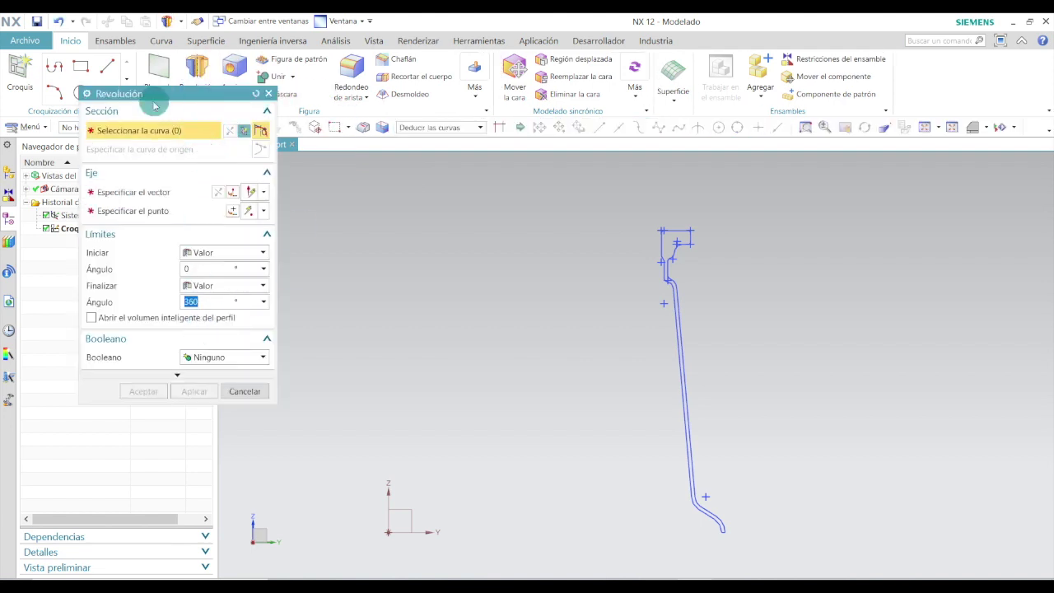
left_click(990, 130)
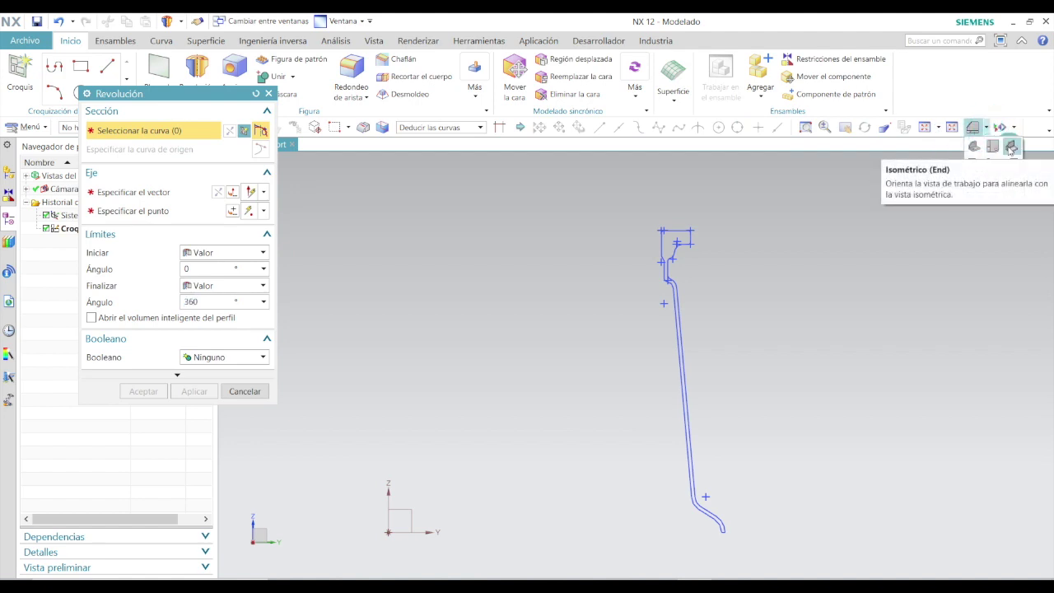
left_click(1012, 148)
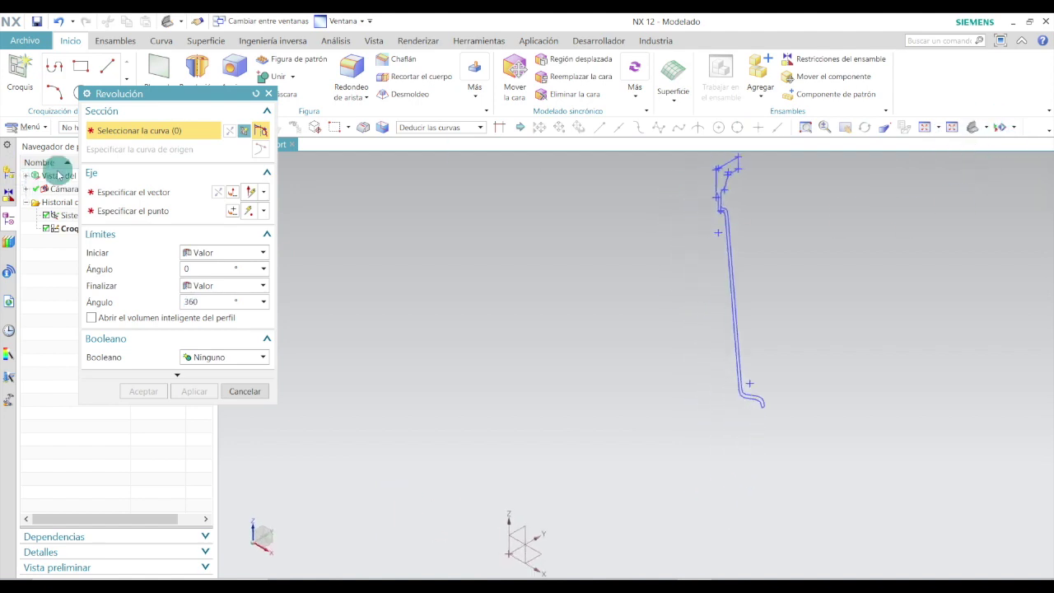
left_click(142, 193)
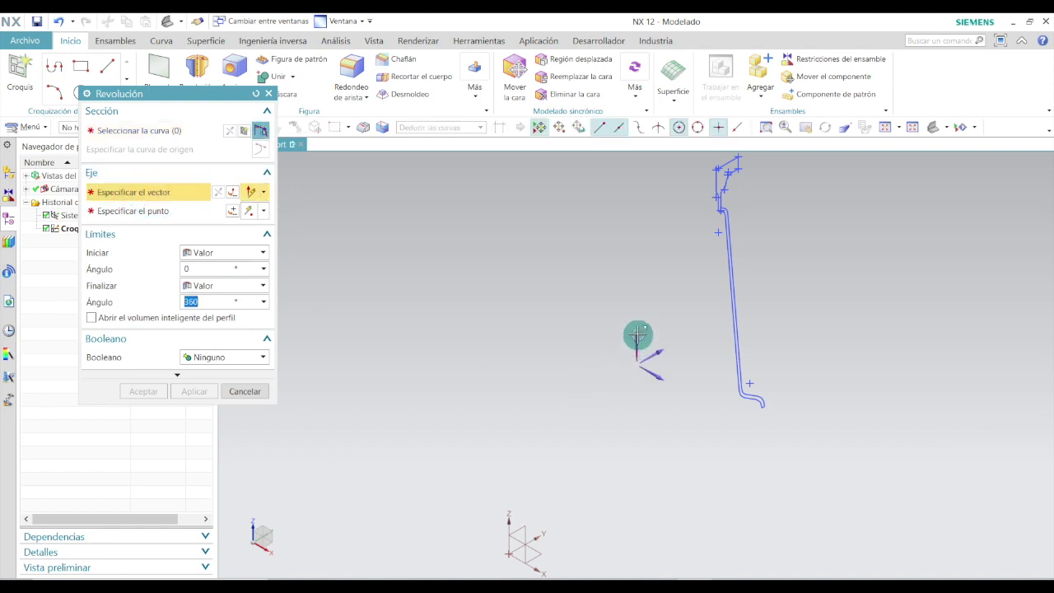
left_click(638, 334)
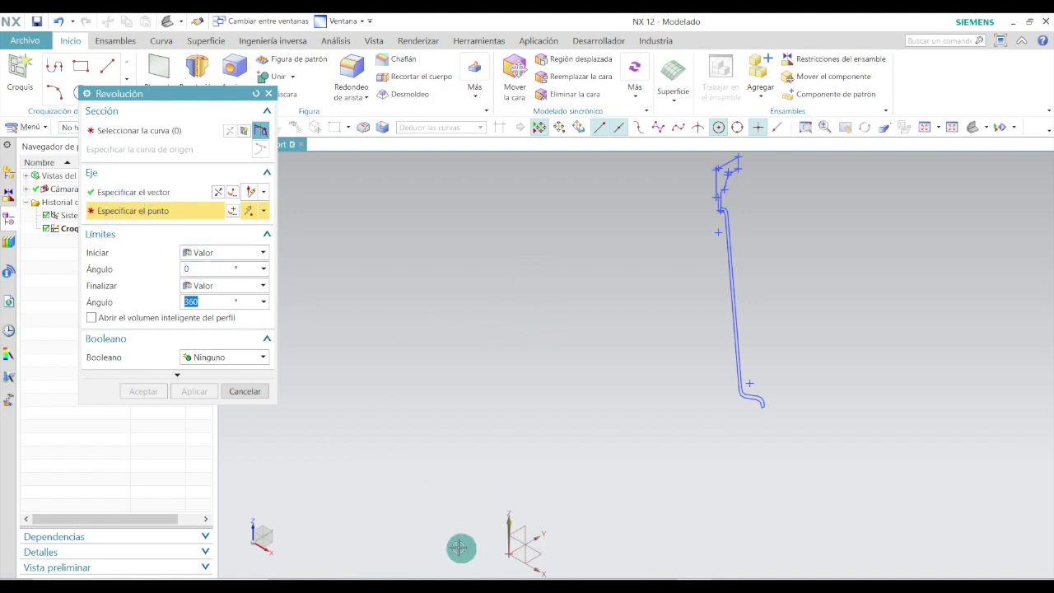
left_click(507, 557)
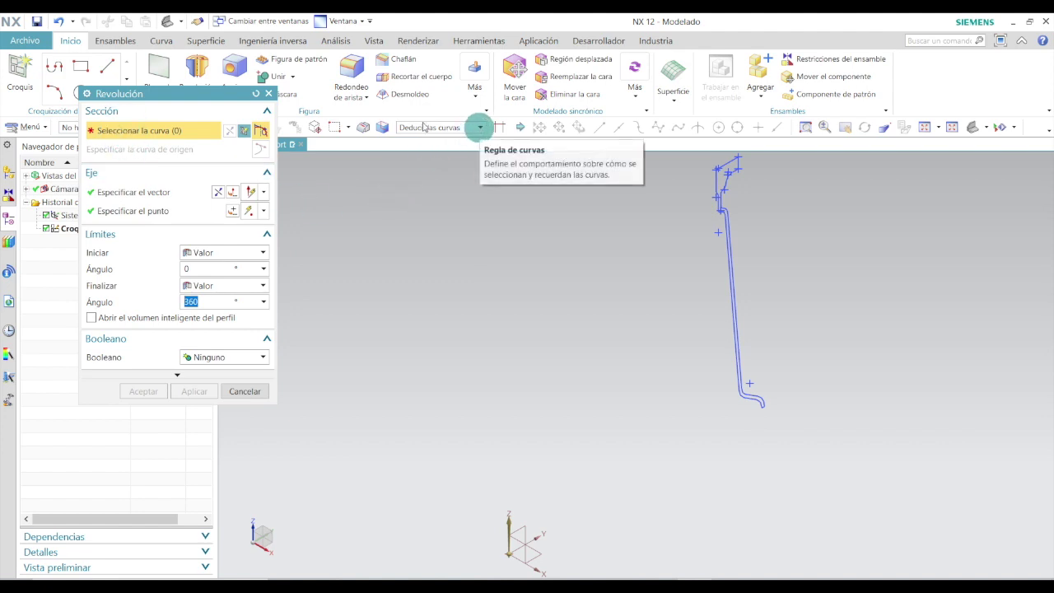
- Set the curve rule to tangent curves and add the lower lip's end line and curved edges to the revolve section
left_click(474, 126)
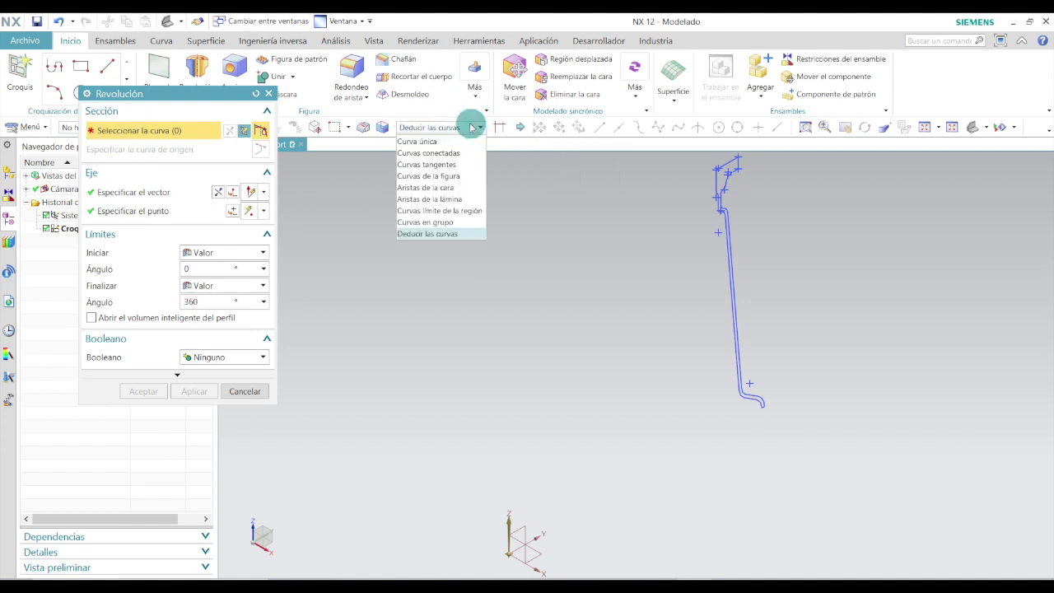
left_click(456, 164)
scroll(783, 417, "up", 5)
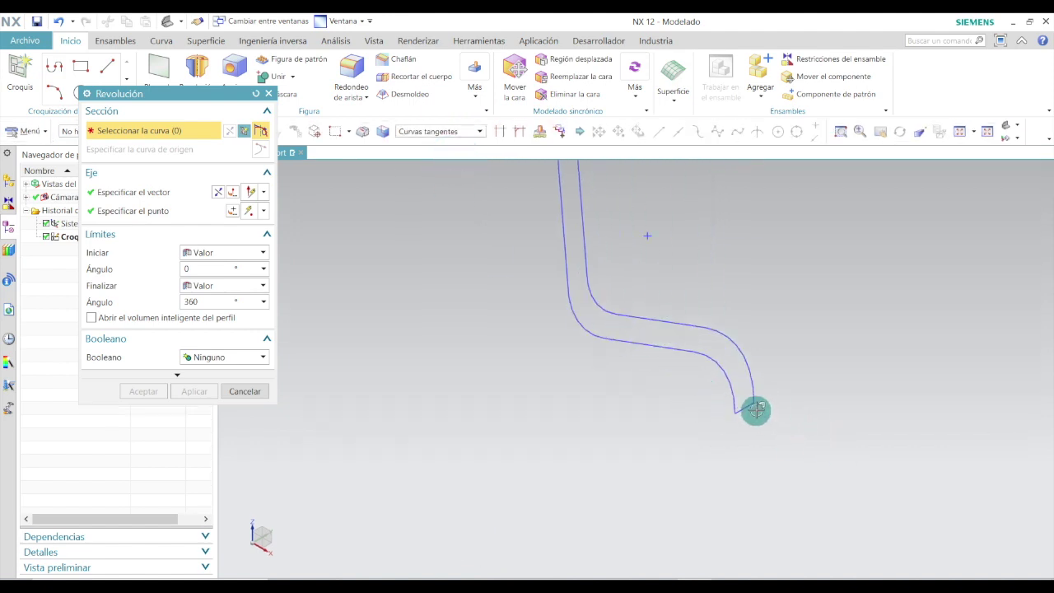
left_click(748, 411)
left_click(729, 383)
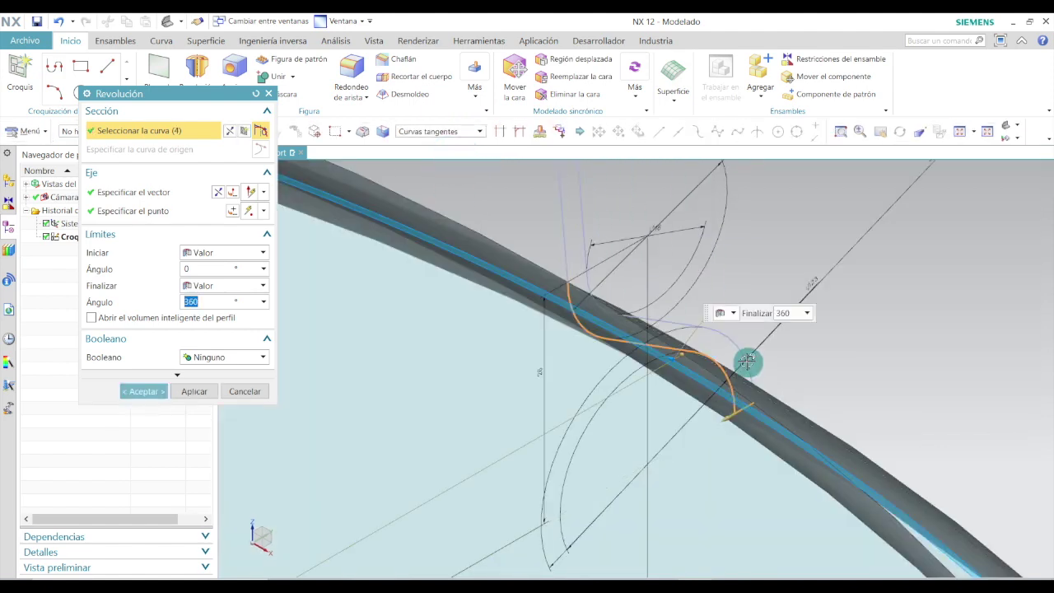
scroll(745, 379, "up", 4)
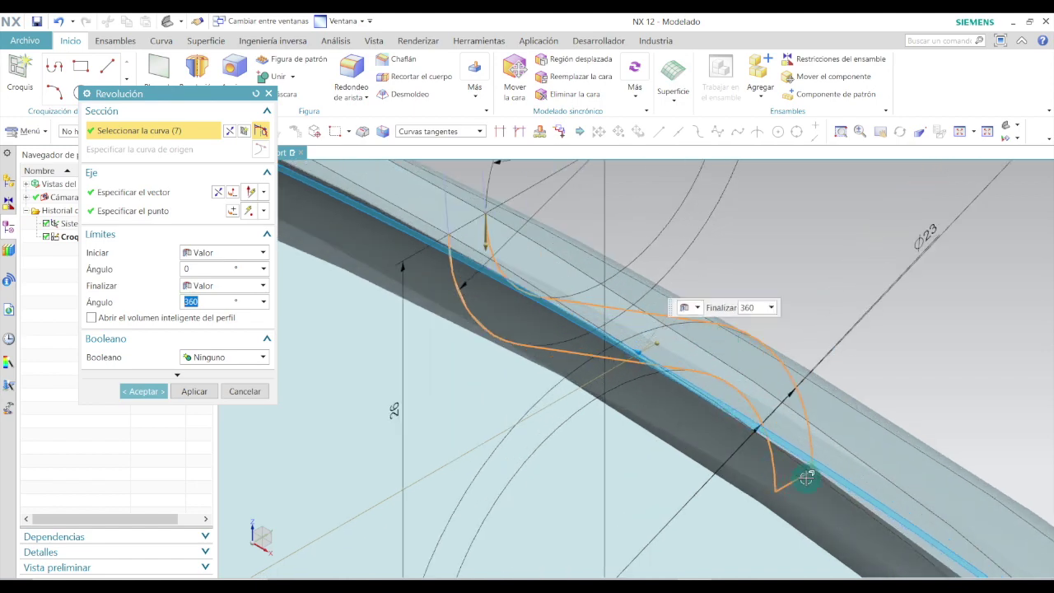
scroll(737, 426, "down", 4)
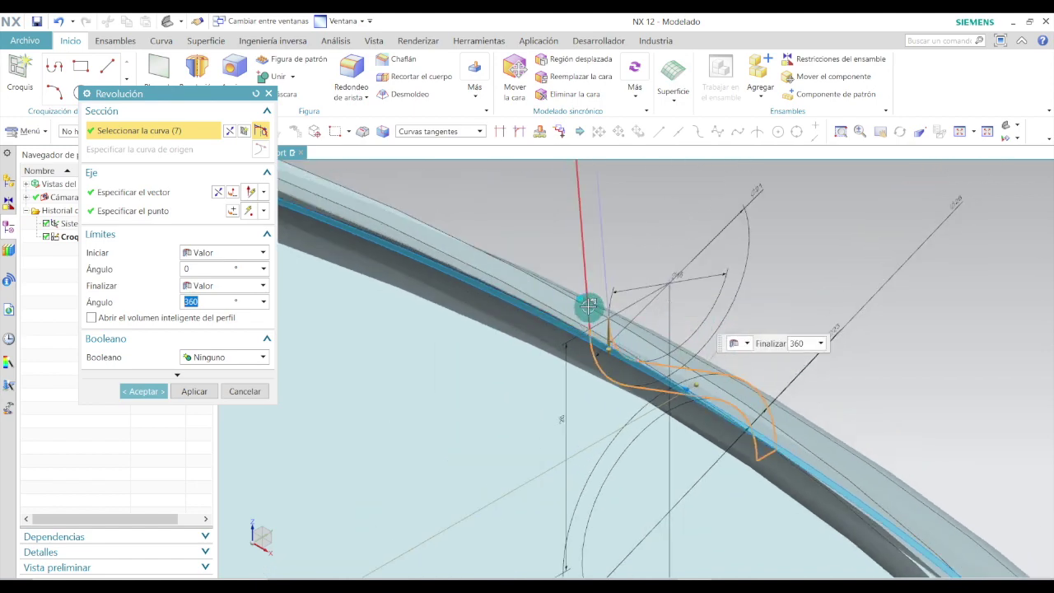
- Add both long wall lines and the upper rim contour to the revolve section to complete the closed profile
left_click(589, 306)
middle_click_drag(629, 301, 569, 415)
middle_click_drag(713, 295, 657, 351)
left_click(640, 328)
scroll(651, 338, "down", 5)
scroll(668, 371, "up", 8)
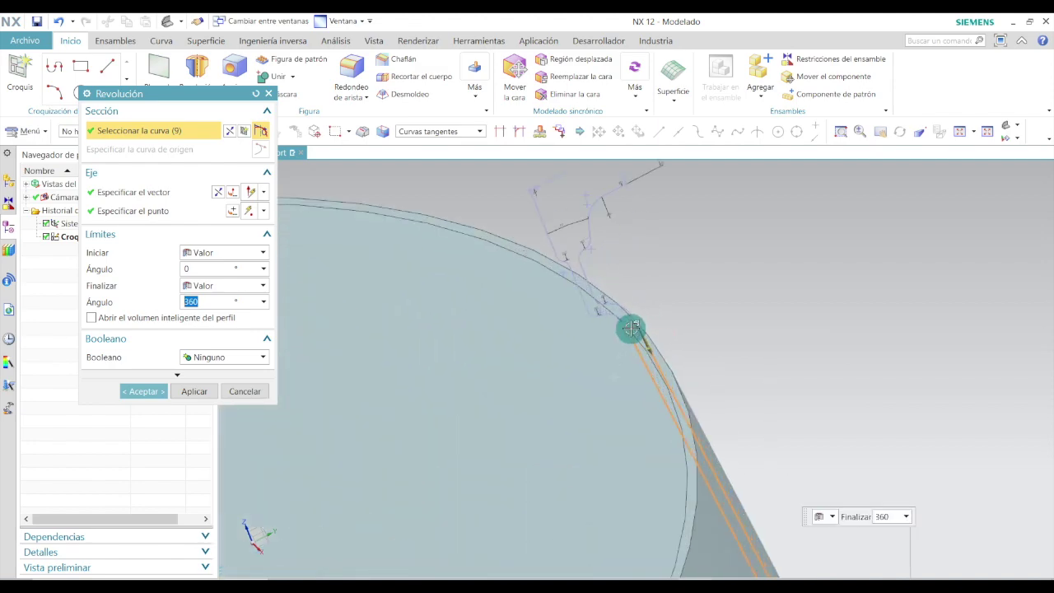
left_click(603, 319)
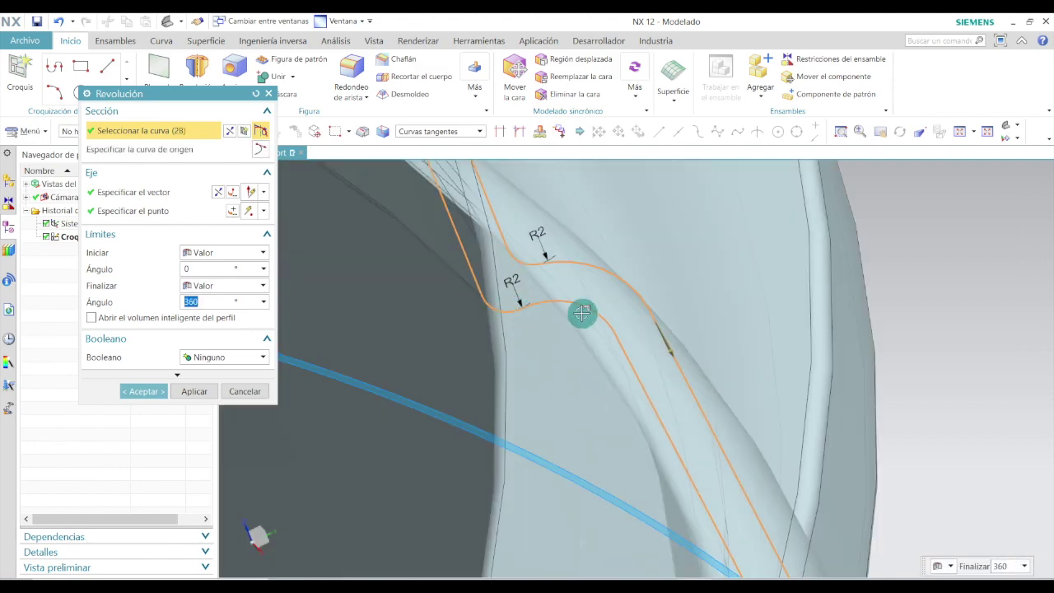
- Examine the 360° revolve preview around the upper rim, its fillets and the lower lip
scroll(672, 359, "down", 8)
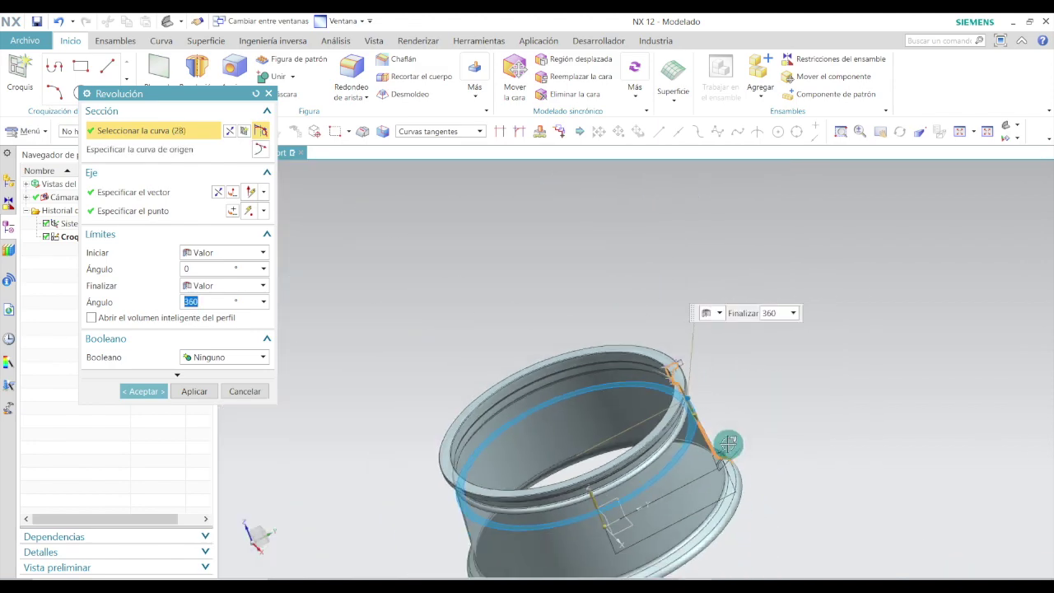
scroll(718, 460, "up", 10)
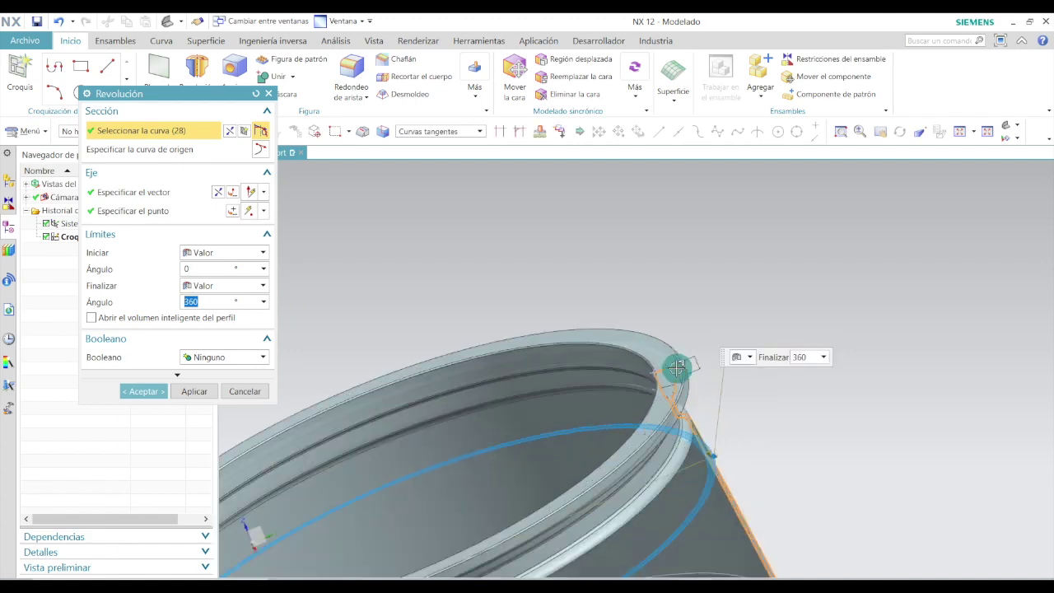
scroll(610, 362, "up", 2)
middle_click_drag(621, 407, 721, 382)
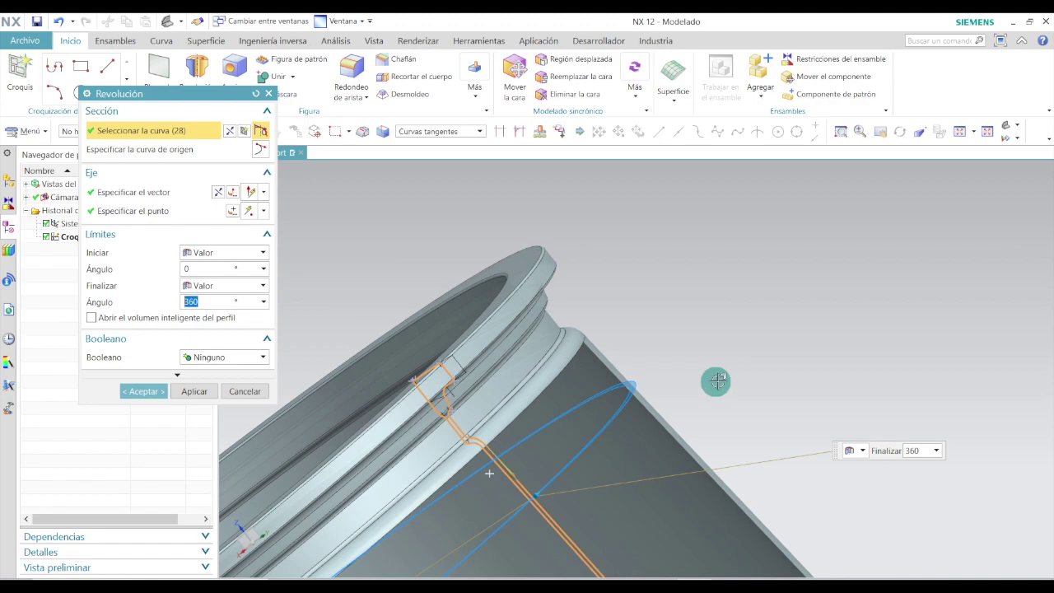
scroll(407, 384, "up", 8)
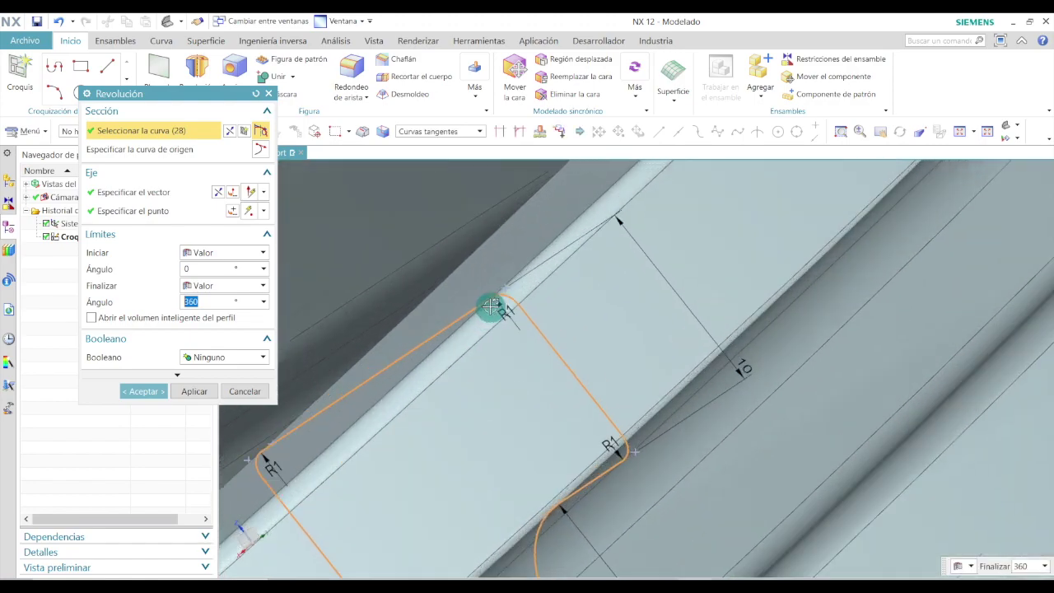
middle_click_drag(491, 306, 596, 332)
scroll(595, 332, "down", 6)
middle_click_drag(697, 391, 668, 363)
scroll(758, 330, "down", 3)
middle_click_drag(759, 330, 781, 414)
scroll(788, 407, "up", 6)
scroll(758, 377, "down", 5)
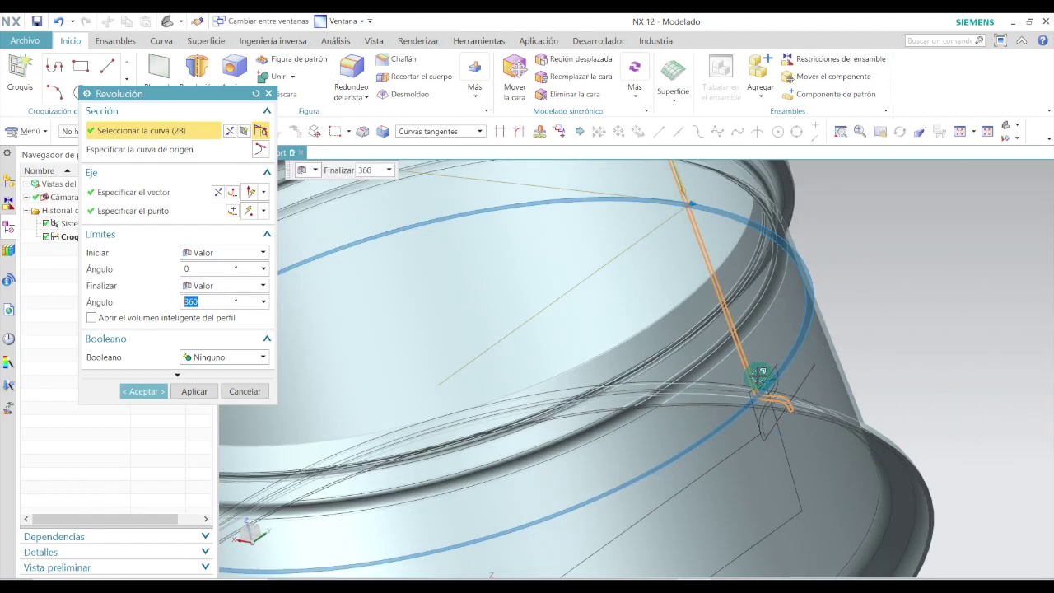
scroll(779, 393, "up", 4)
scroll(791, 396, "up", 2)
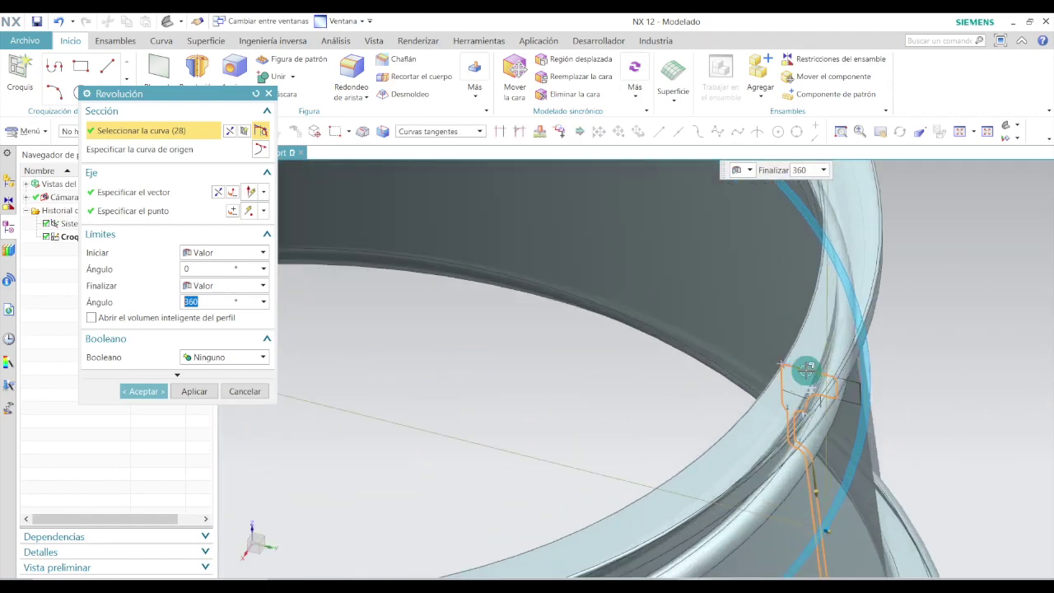
- Create the 360° revolved body with no Boolean and display it in the isometric view
left_click(137, 392)
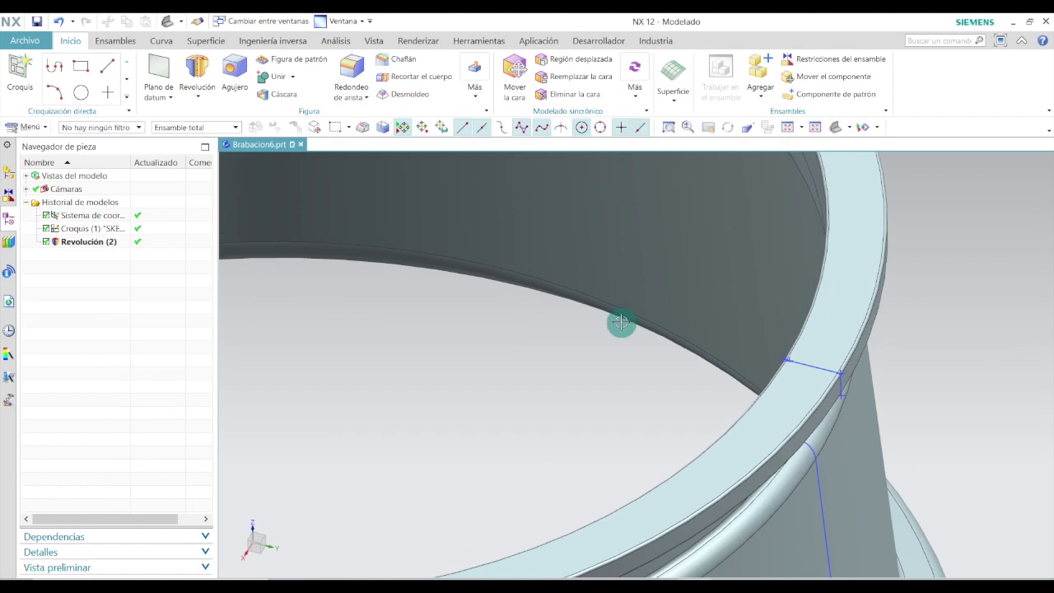
left_click(836, 129)
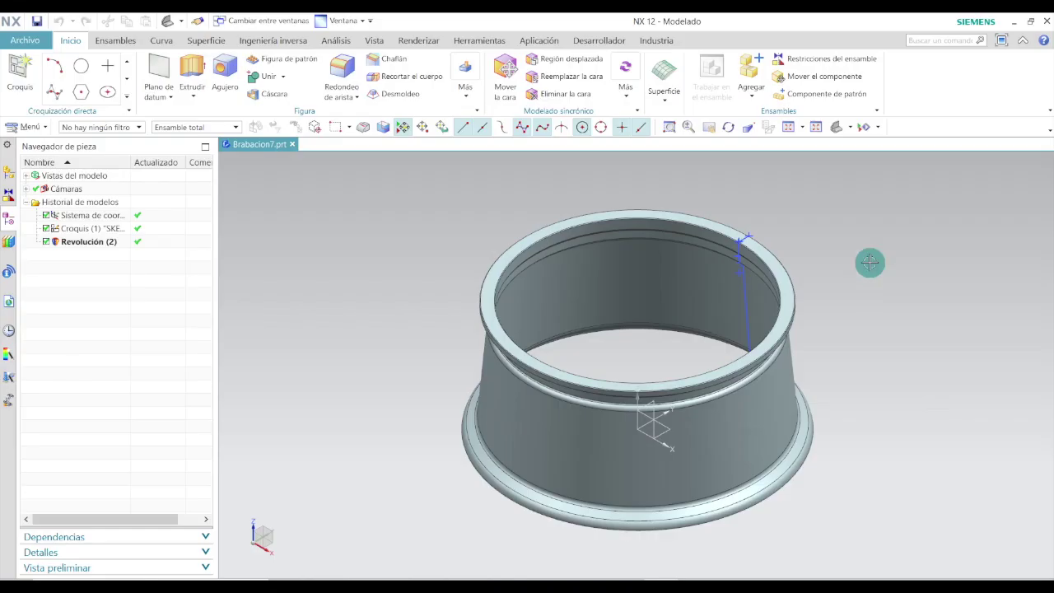
- Hide the revolved body so that only the profile sketch and coordinate system are displayed
left_click(83, 244)
left_click(81, 243)
left_click(86, 243)
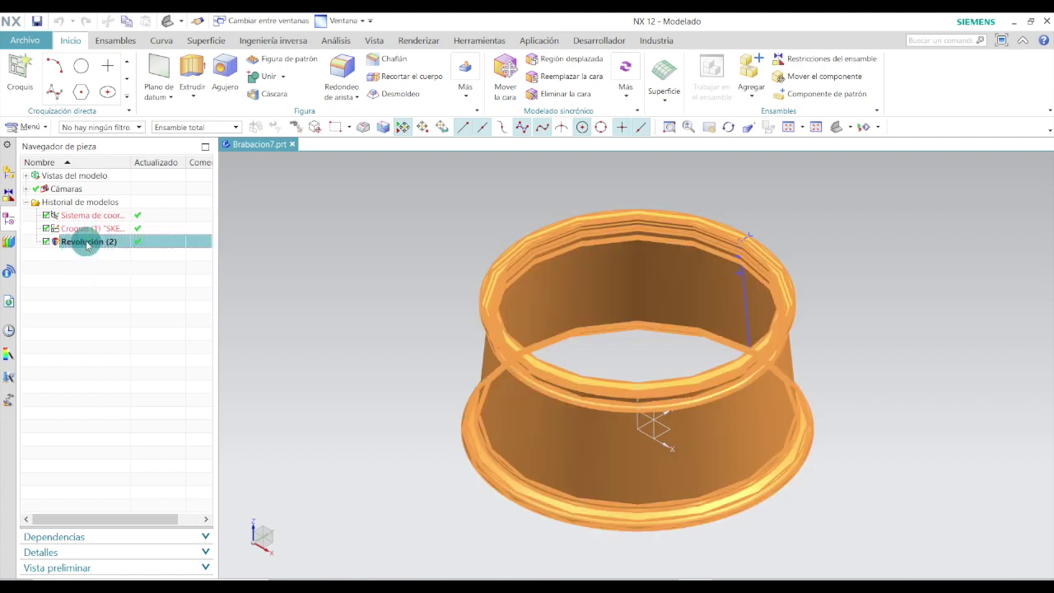
right_click(86, 244)
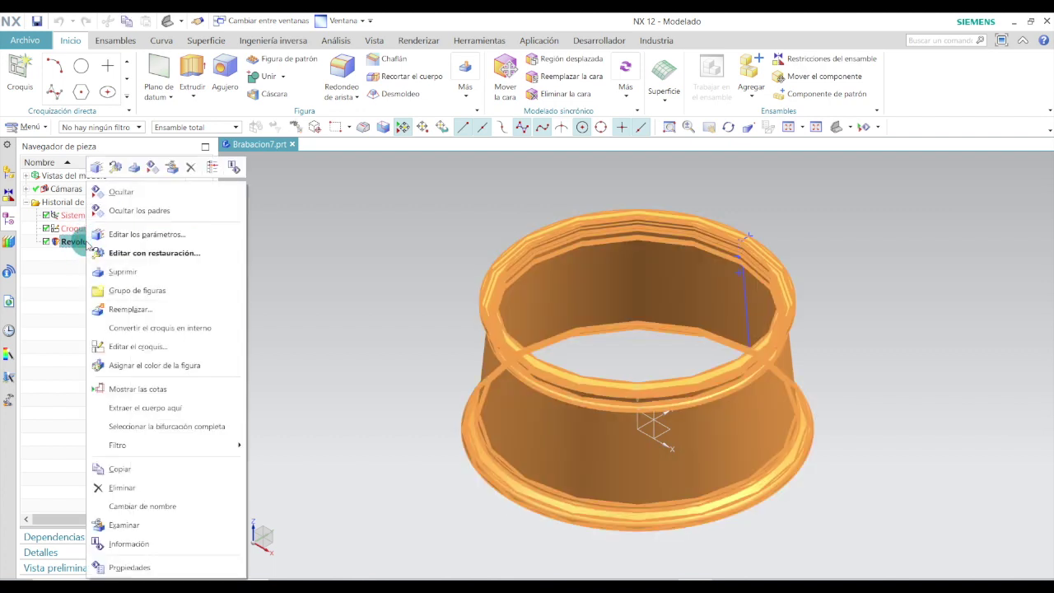
left_click(116, 192)
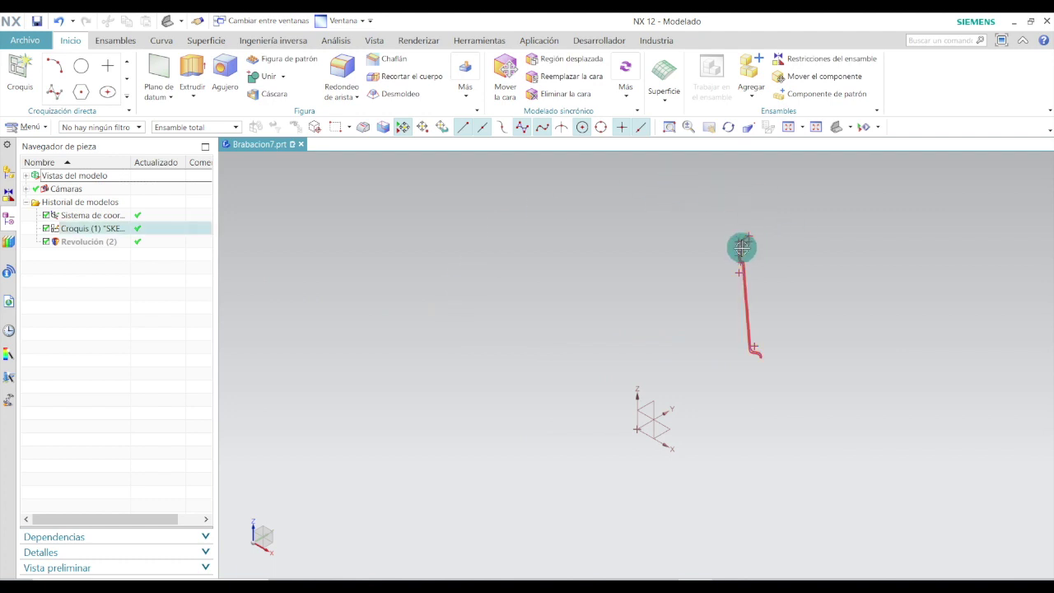
- Create a new sketch on the YZ plane of the coordinate system, with that plane viewed straight on
left_click(852, 127)
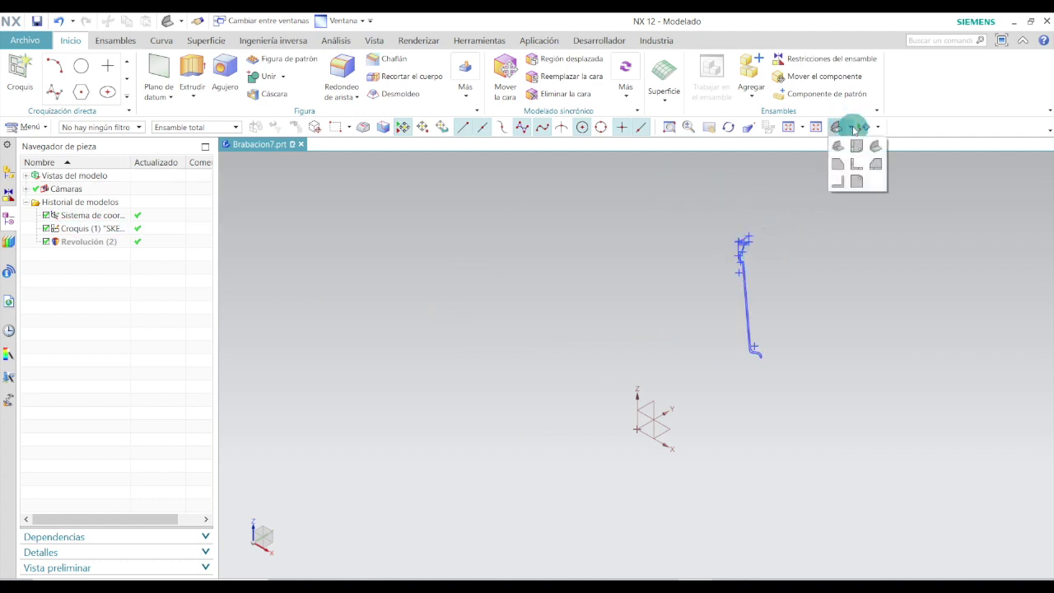
left_click(875, 165)
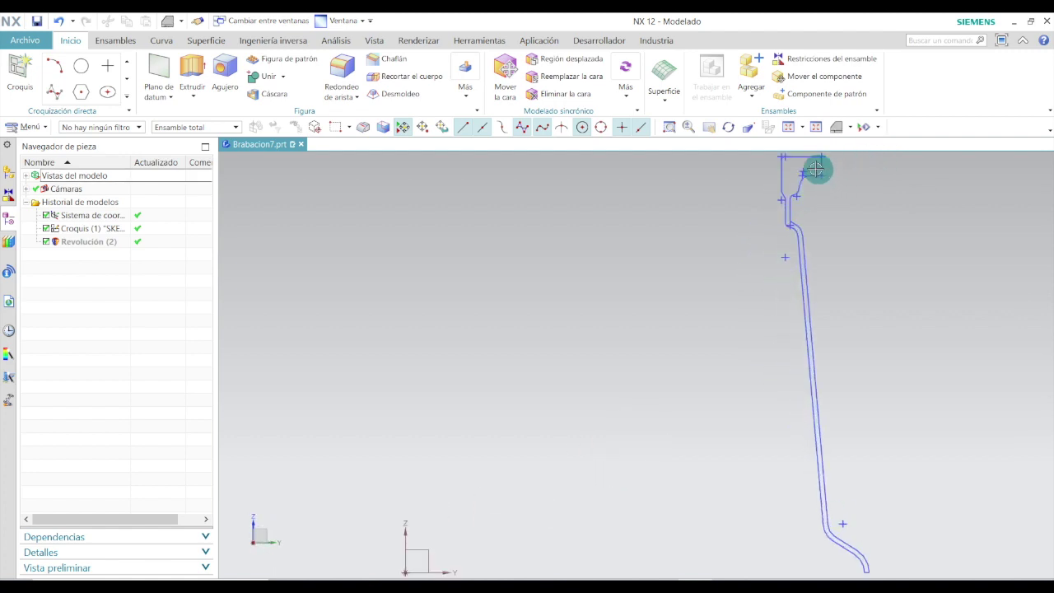
scroll(784, 247, "down", 3)
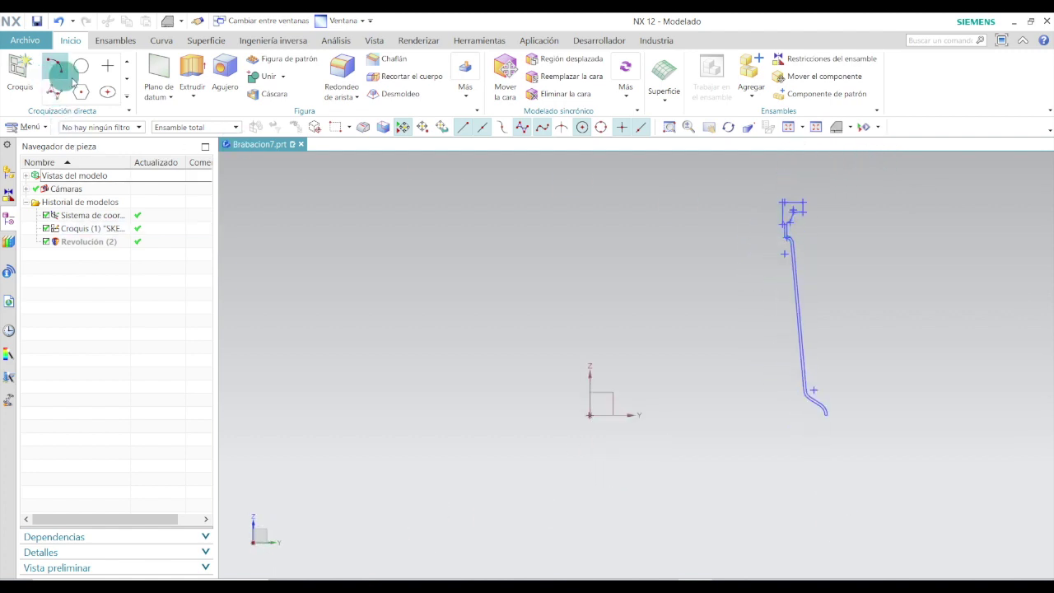
left_click(20, 70)
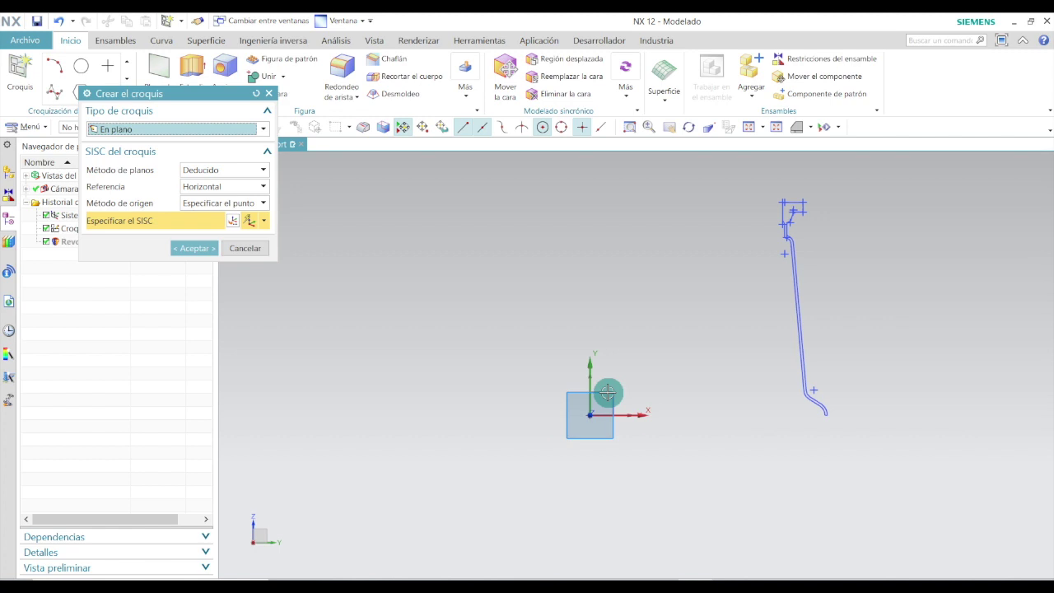
left_click(608, 393)
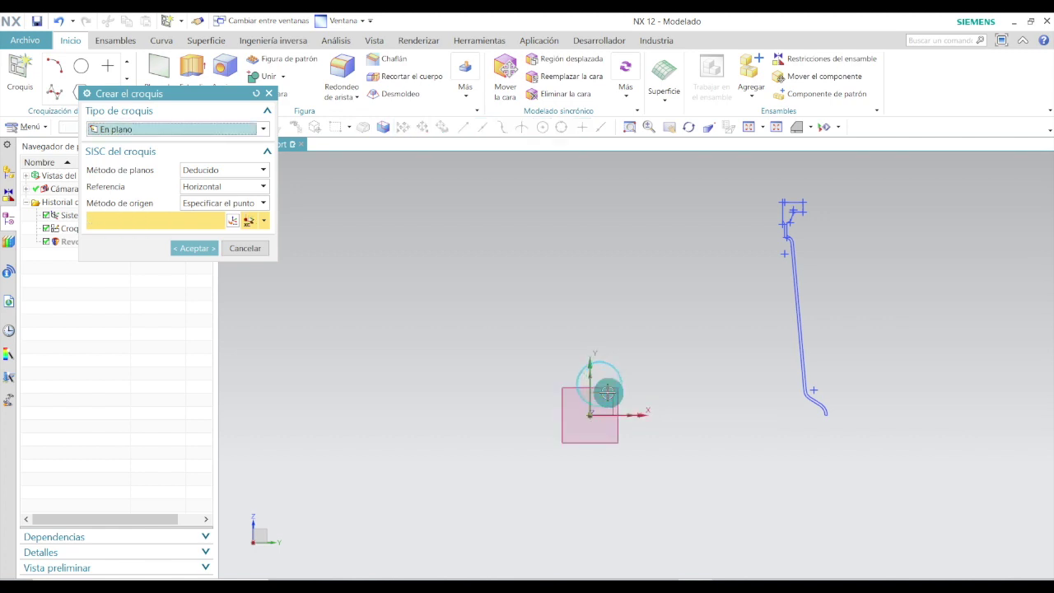
left_click(185, 249)
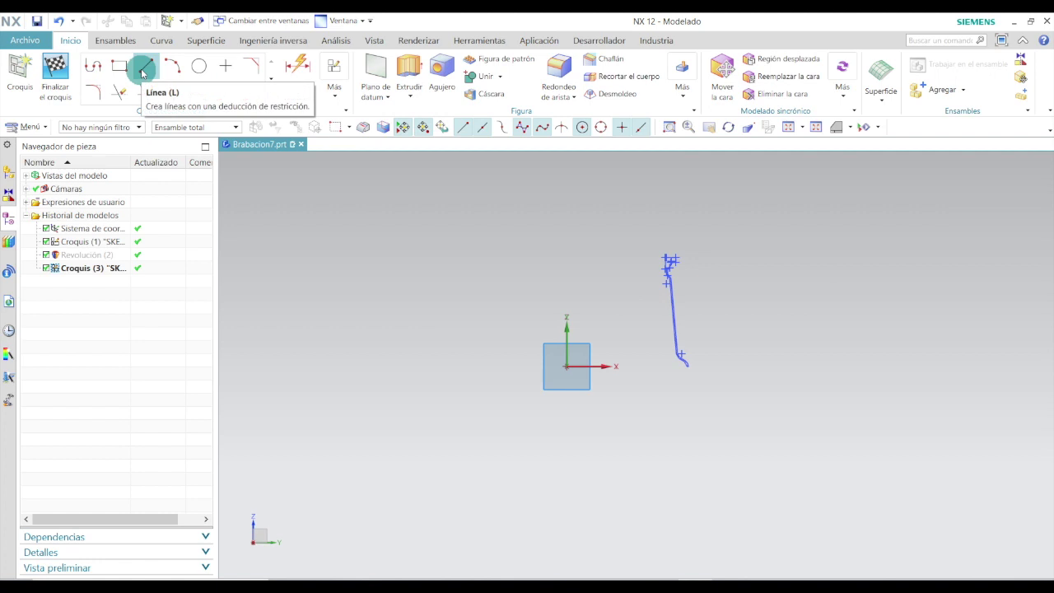
- Draw a vertical line about 275 mm long up from the origin and place its length dimension on the side away from the profile
left_click(145, 67)
left_click(567, 364)
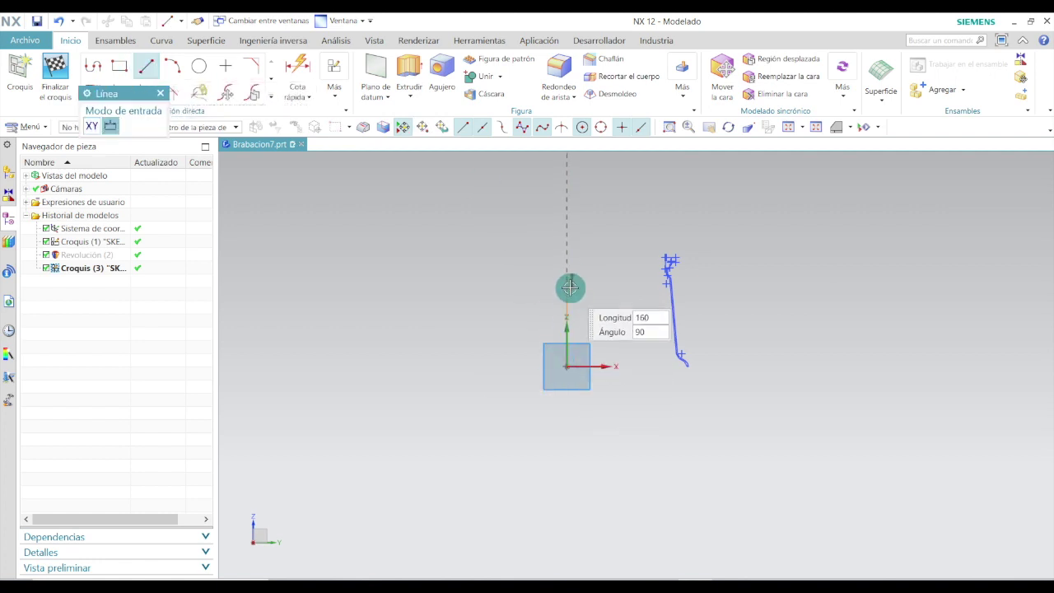
left_click(566, 230)
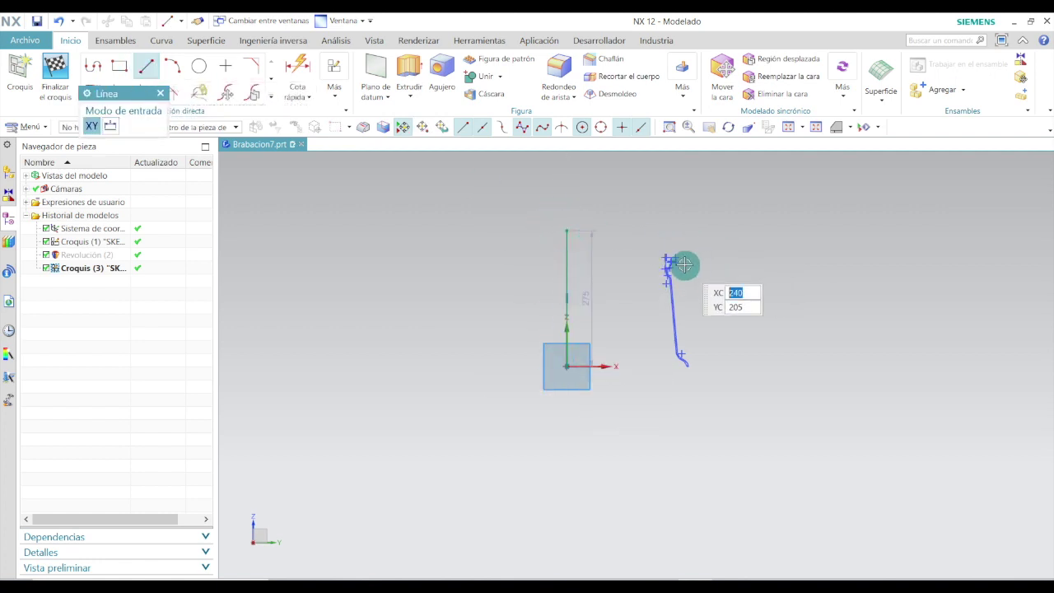
scroll(684, 264, "up", 2)
key("Escape")
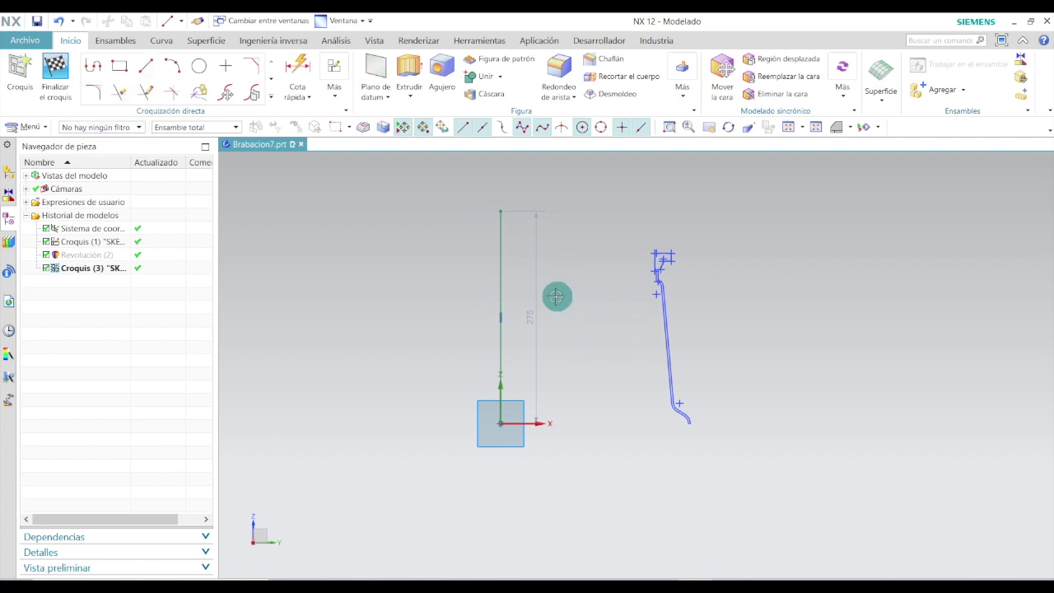
left_click_drag(528, 318, 476, 302)
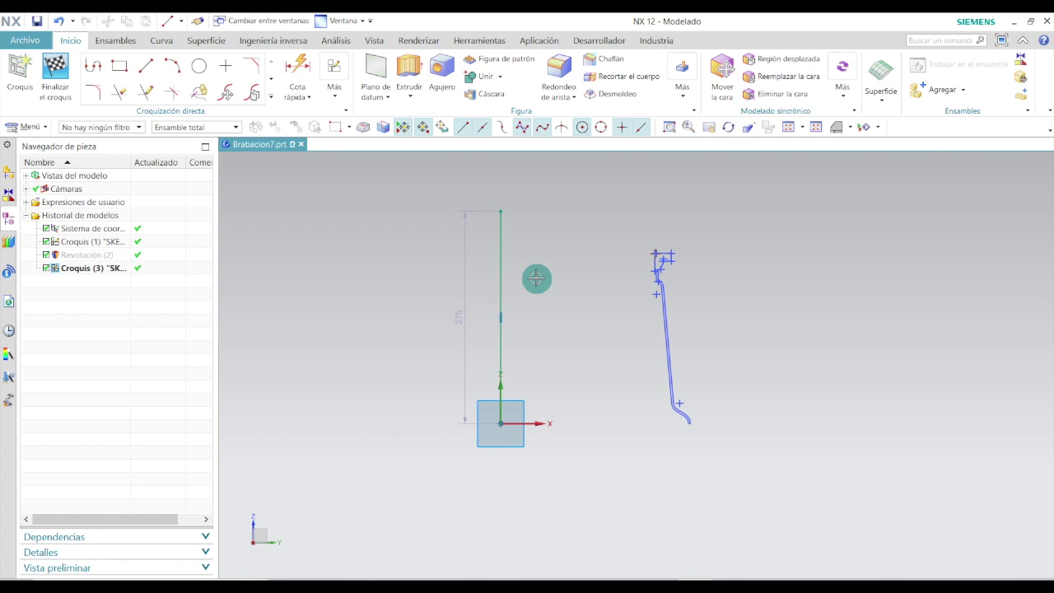
- Draw a horizontal line about 295 mm long from the profile's upper inner corner across and past the vertical line
scroll(580, 262, "up", 2)
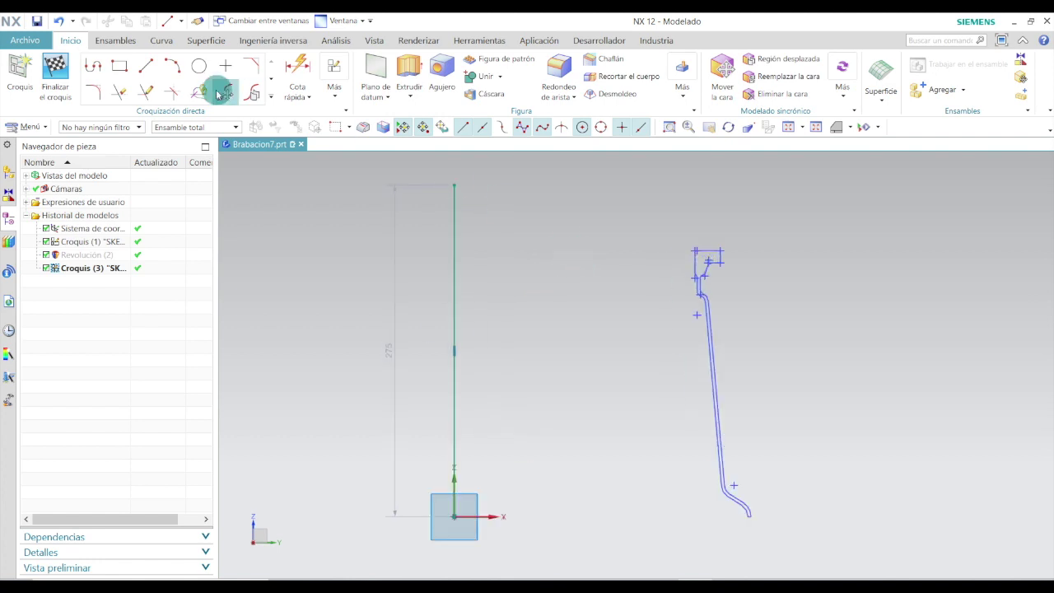
left_click(150, 72)
scroll(707, 257, "up", 8)
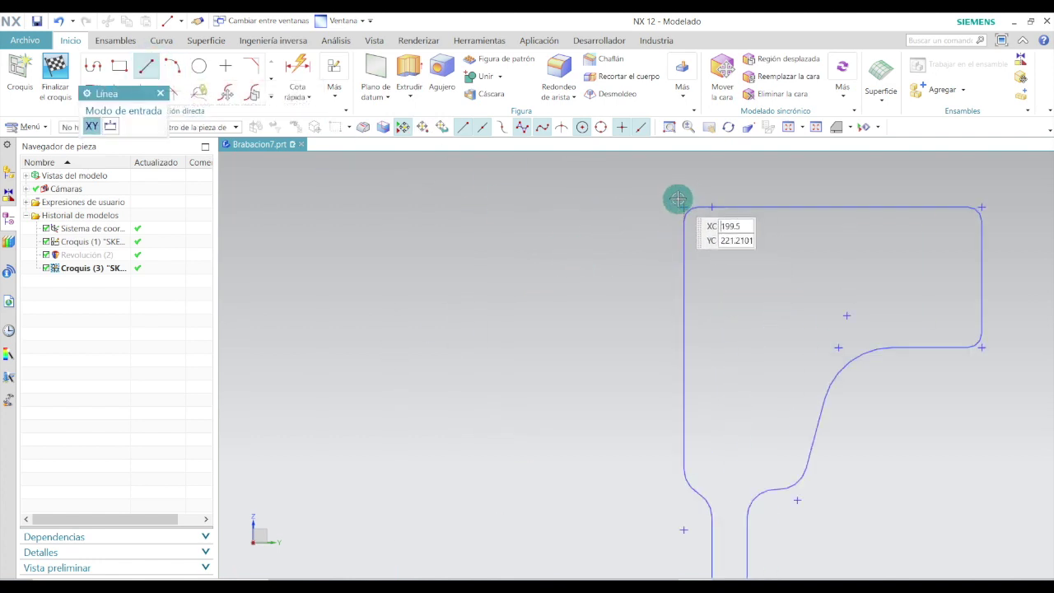
left_click(682, 206)
scroll(682, 206, "down", 6)
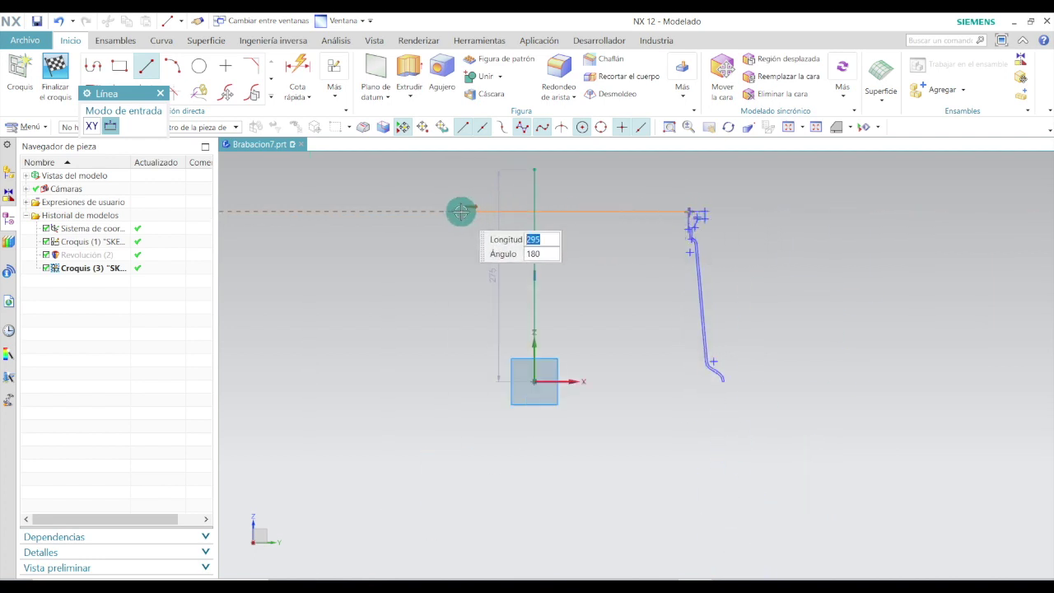
left_click(459, 212)
scroll(645, 176, "up", 2)
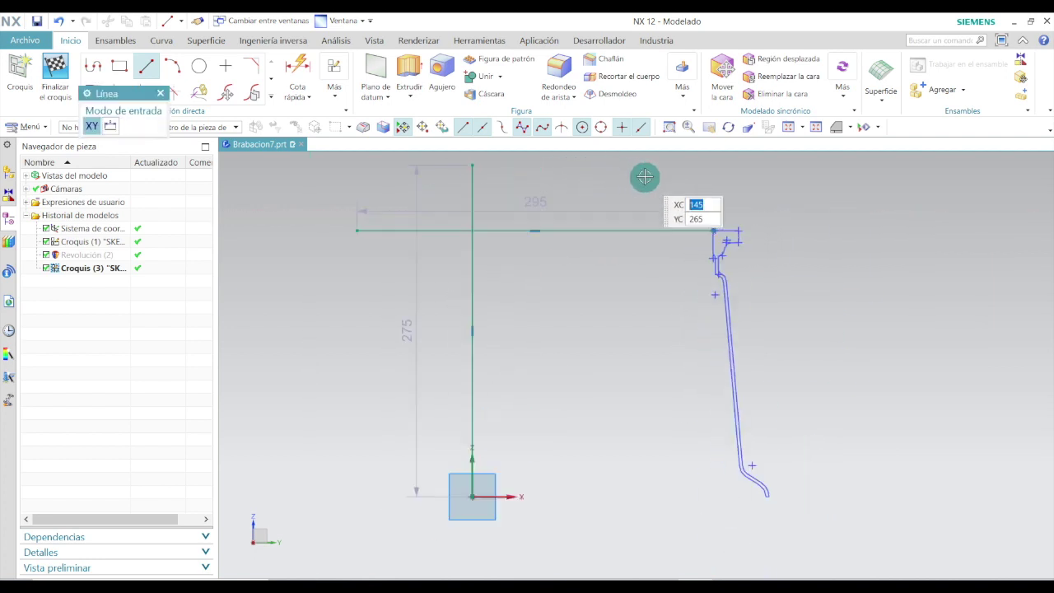
key("Escape")
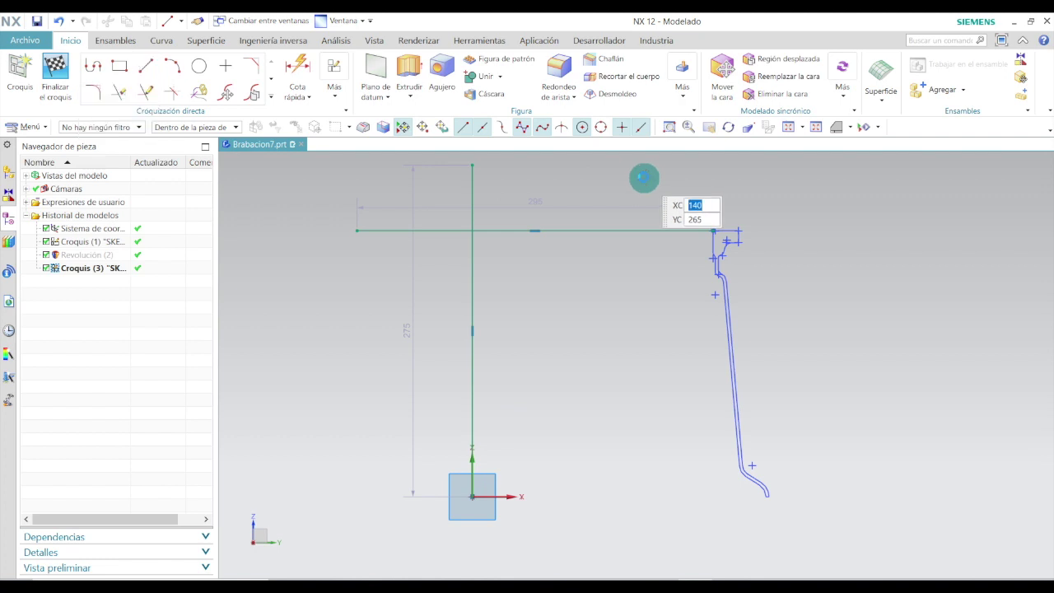
- Create a degree 3 through-points studio spline with five points, arching about 17 mm above the horizontal line from the profile's upper corner back onto it
middle_click_drag(617, 192, 641, 215, "shift")
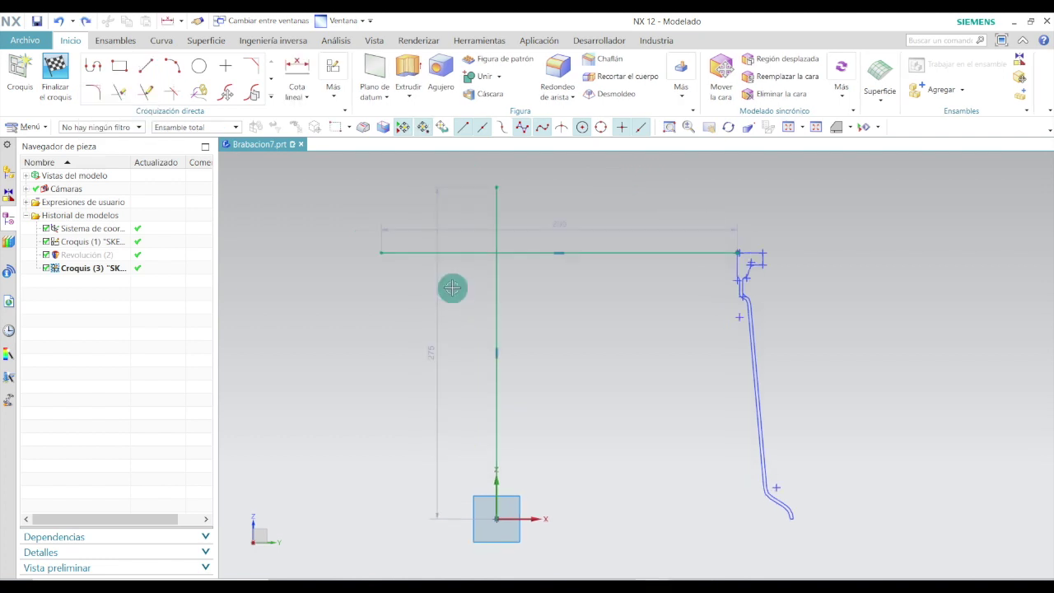
left_click(272, 78)
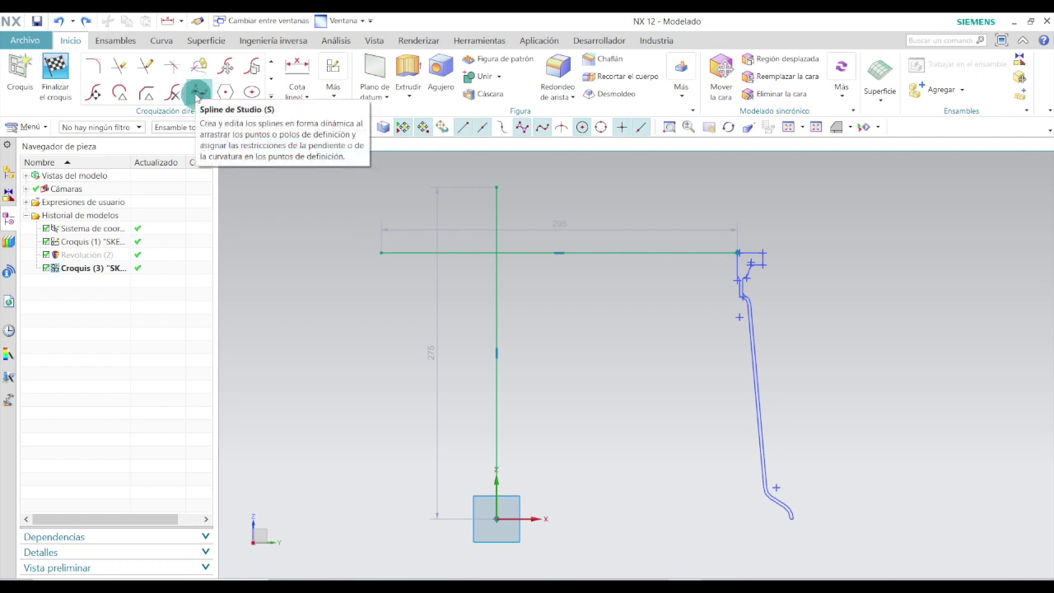
left_click(198, 91)
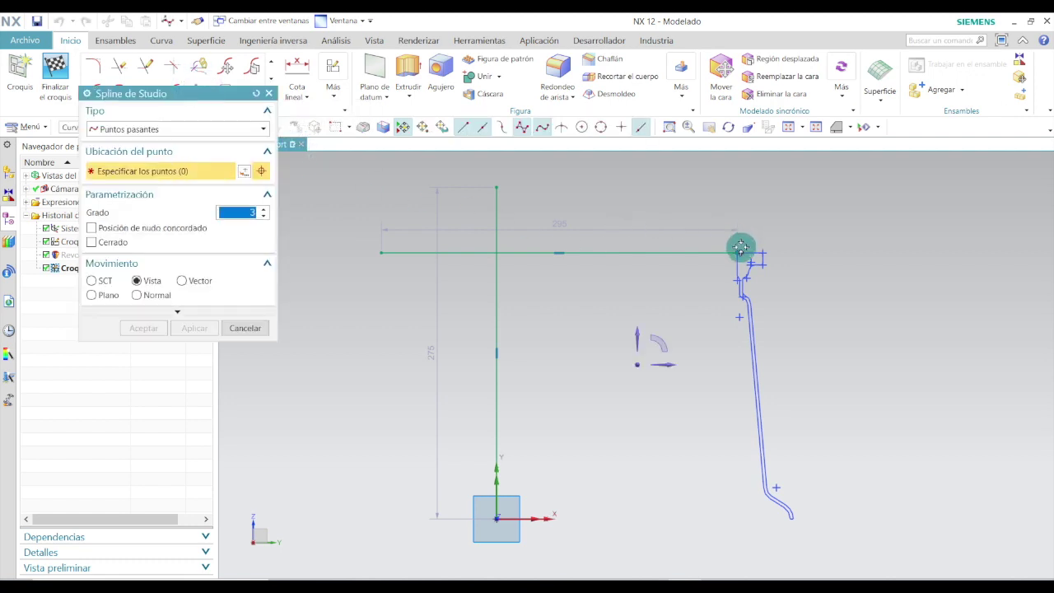
scroll(734, 248, "up", 3)
scroll(734, 248, "up", 4)
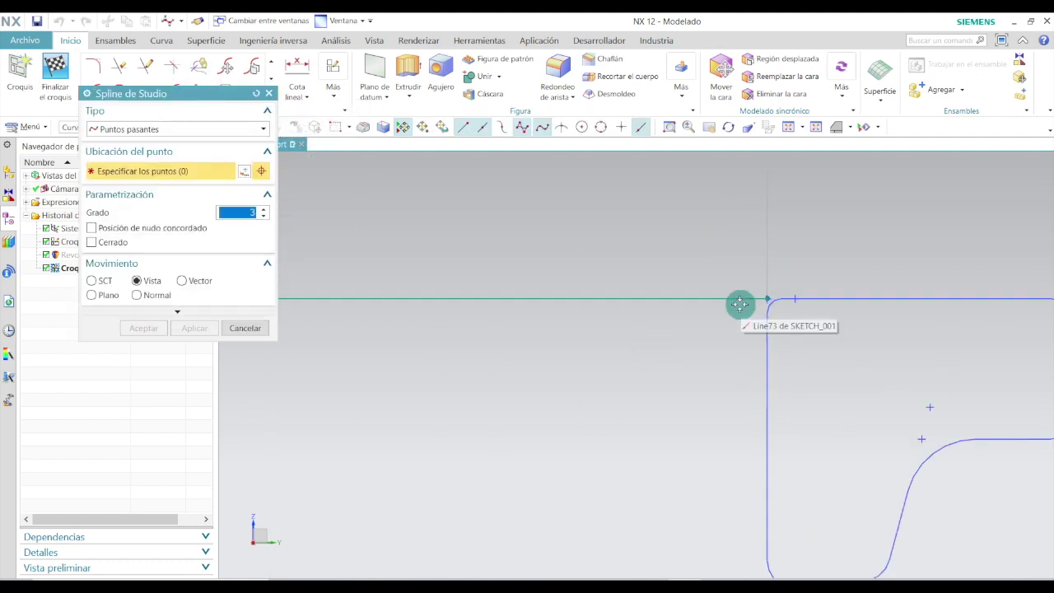
left_click(783, 296)
scroll(782, 295, "down", 5)
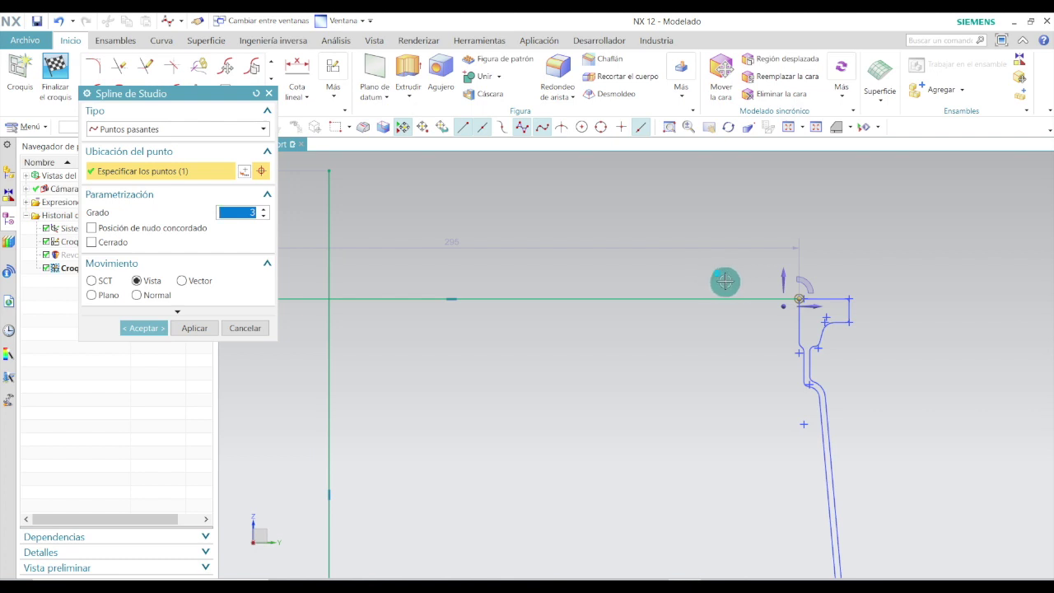
left_click(592, 259)
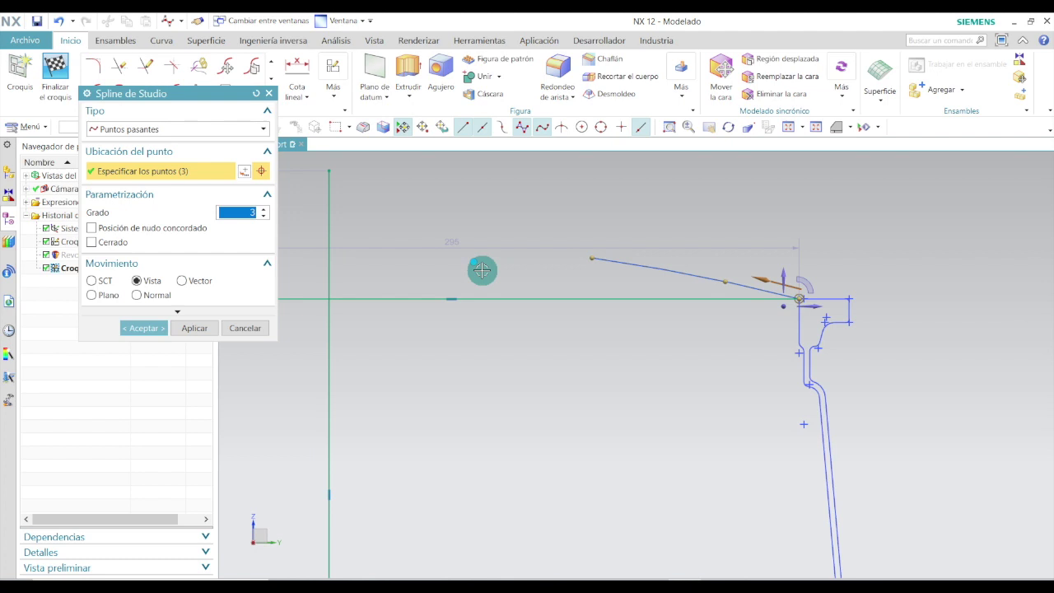
left_click(482, 270)
left_click(416, 296)
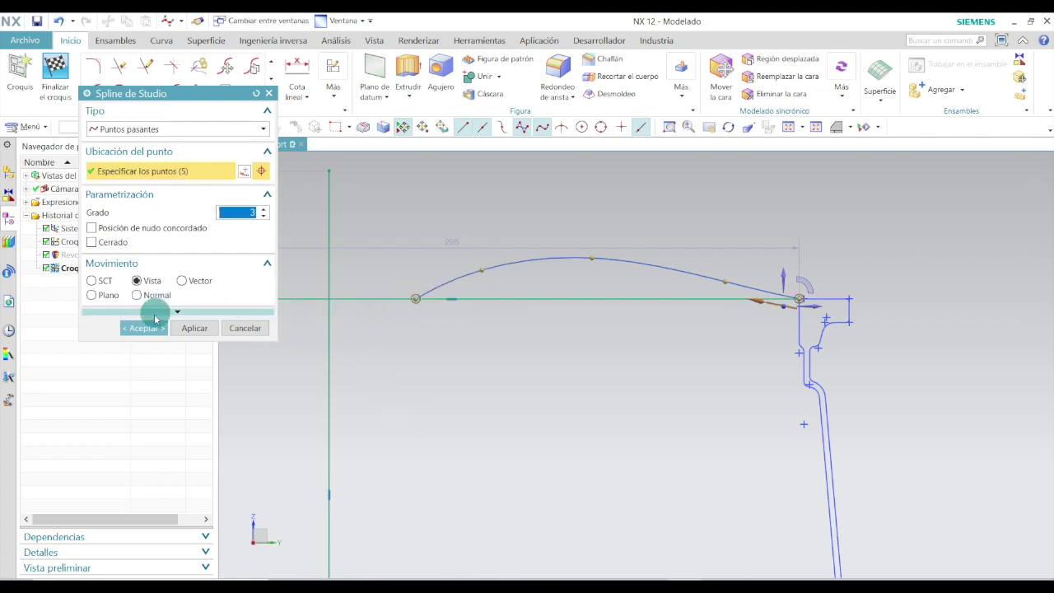
left_click(144, 328)
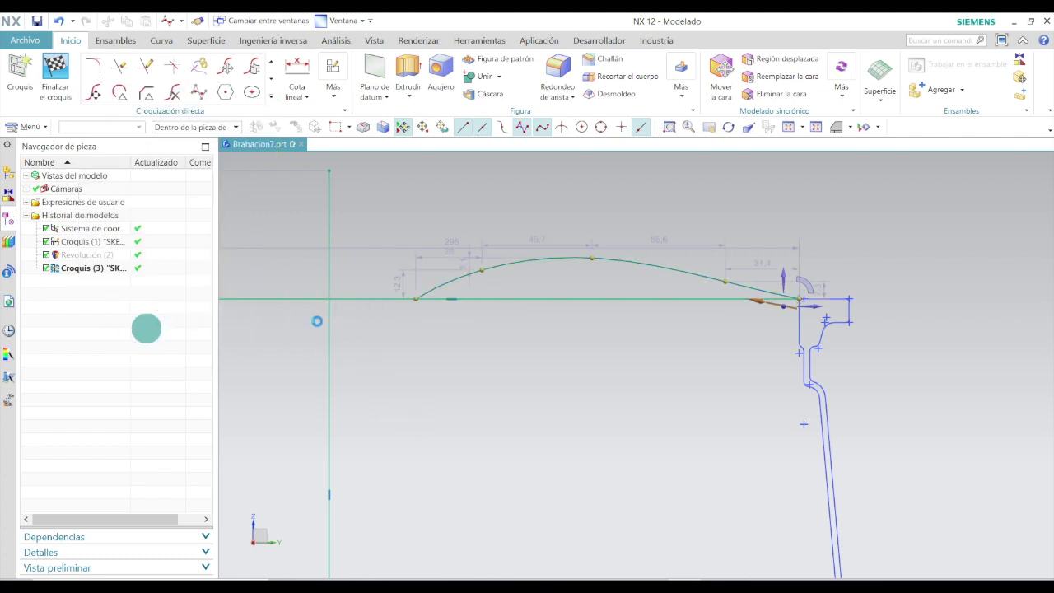
- Dimension the horizontal distance between the spline's inner endpoint and the vertical line as 25 mm
left_click(298, 71)
scroll(359, 318, "up", 3)
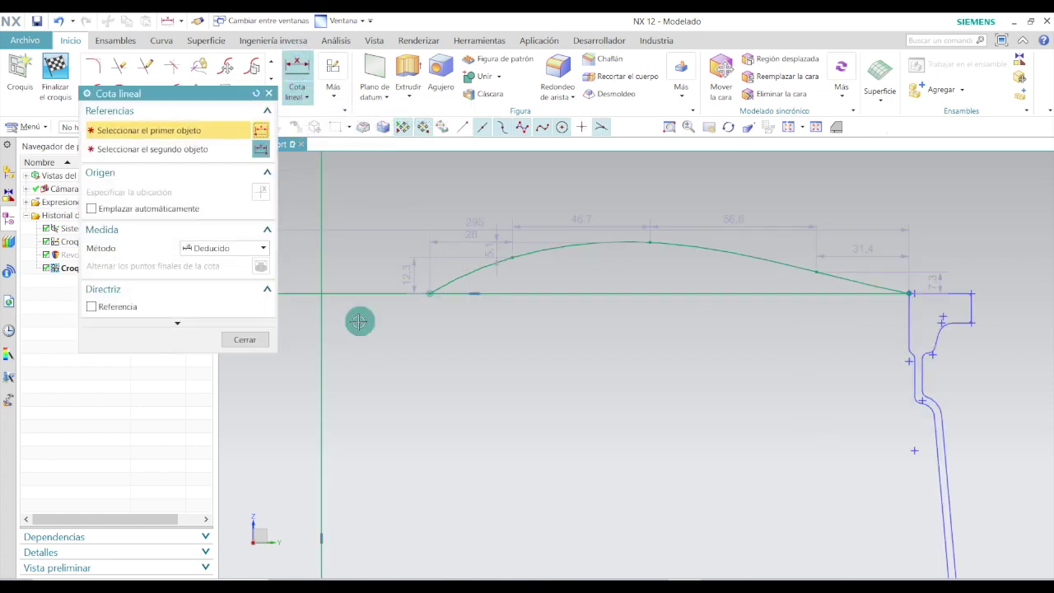
left_click(448, 285)
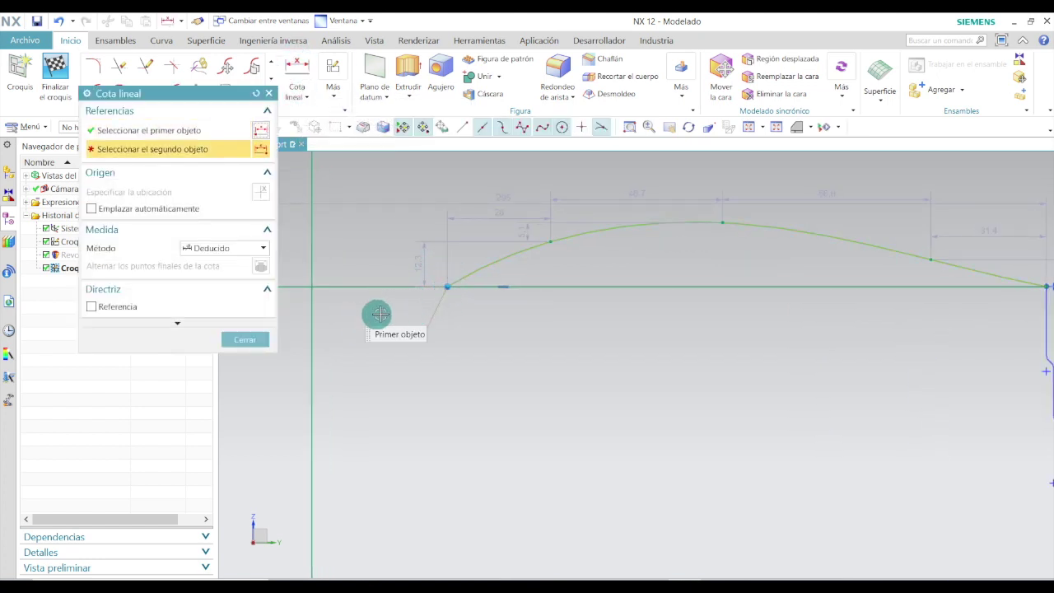
left_click(314, 309)
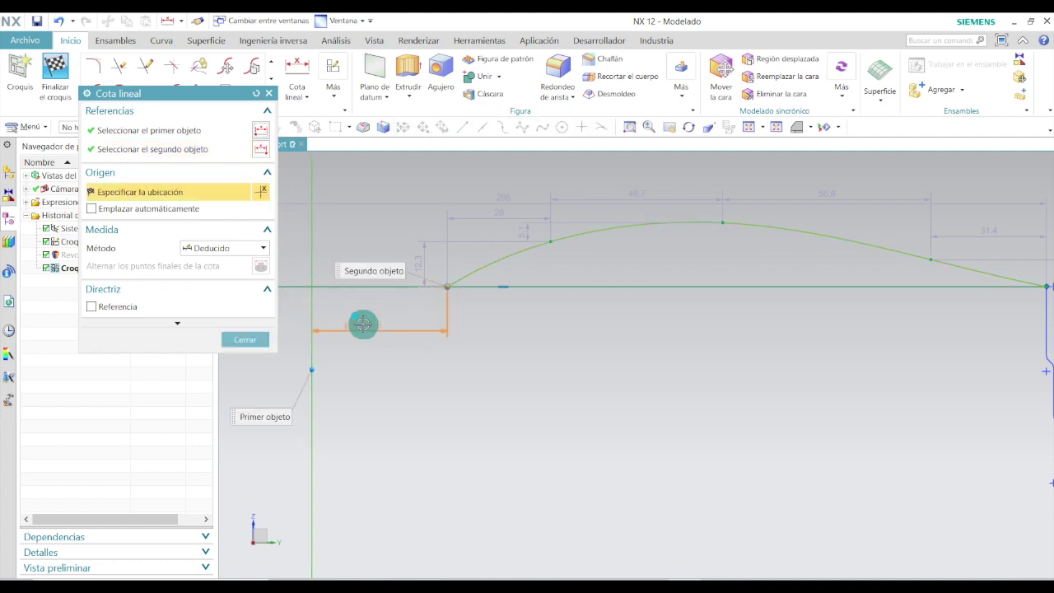
left_click(427, 322)
type("25")
key("Return")
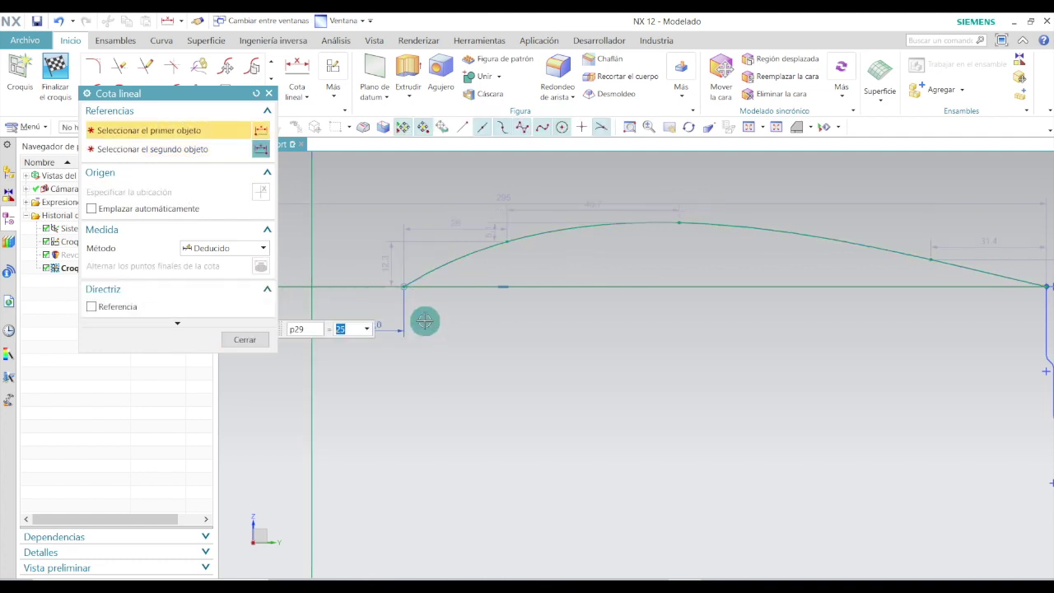
left_click(245, 339)
left_click(359, 325)
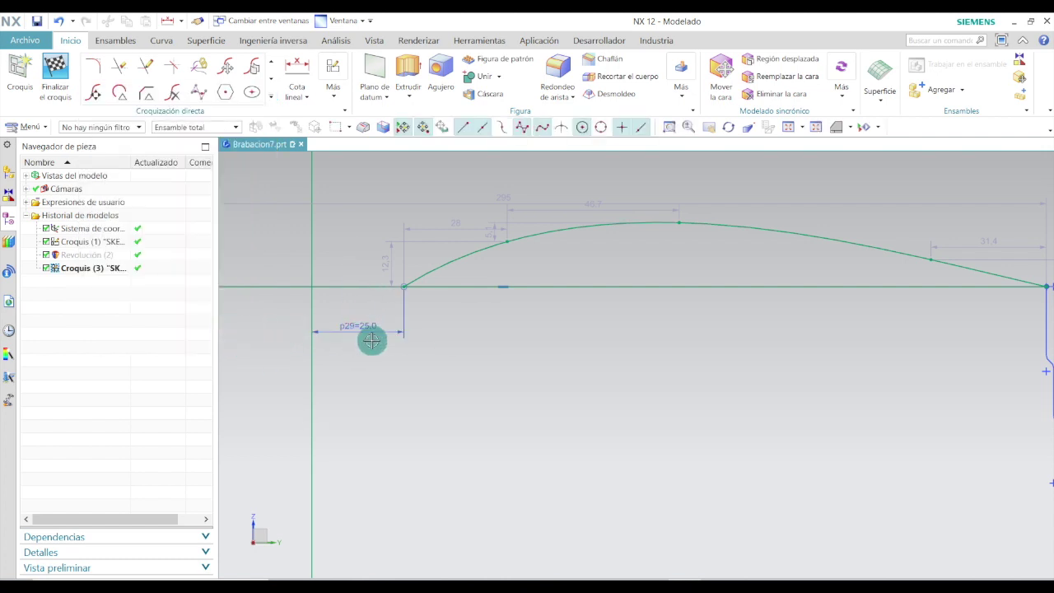
- Reshape the spline into a flatter arch by moving its three interior points, the outer two about 39 mm and 36 mm from their nearest endpoints
scroll(591, 264, "down", 2)
scroll(635, 278, "up", 2)
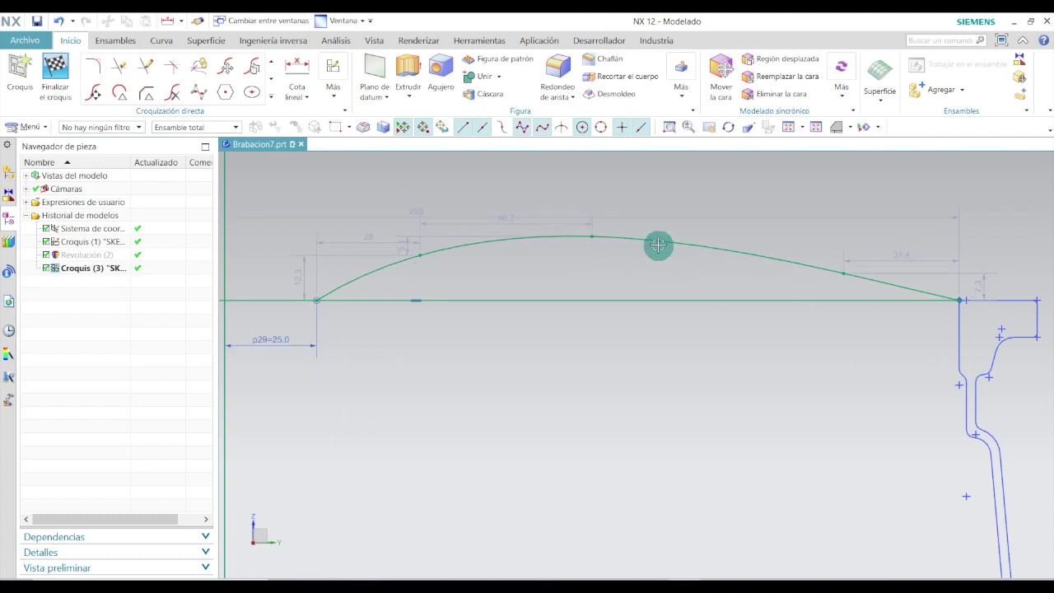
left_click_drag(593, 236, 620, 235)
mouse_move(430, 255)
left_mouse_down()
mouse_move(419, 255)
mouse_move(436, 257)
left_mouse_up()
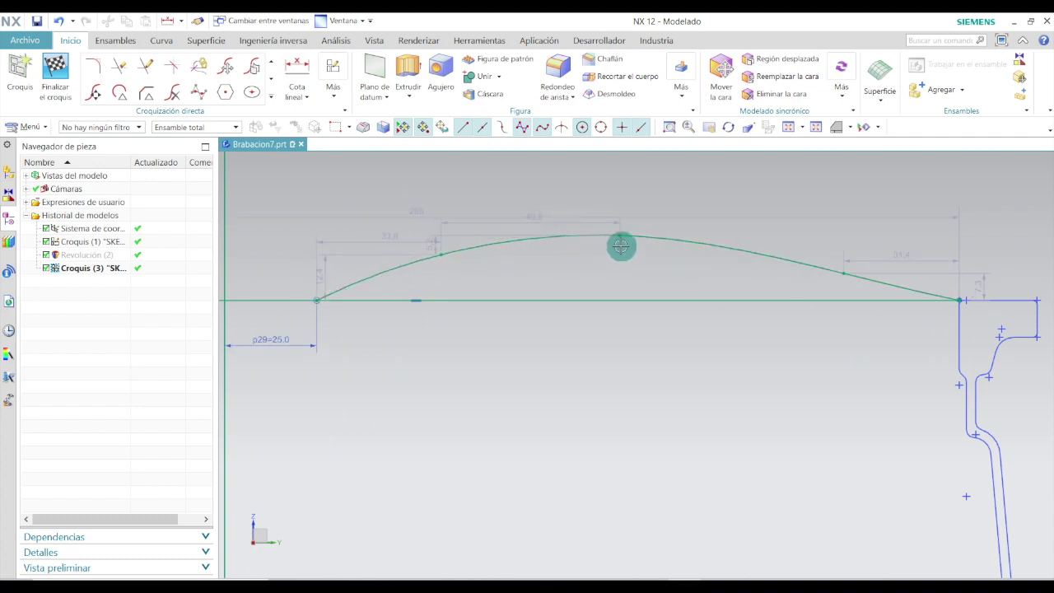
left_click_drag(845, 273, 836, 278)
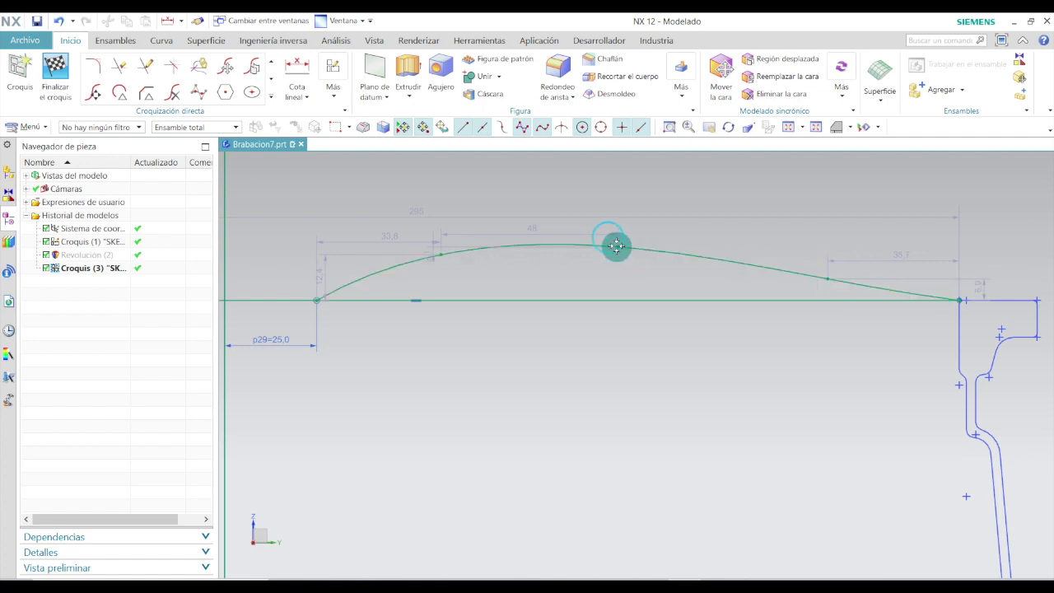
left_click_drag(622, 243, 624, 240)
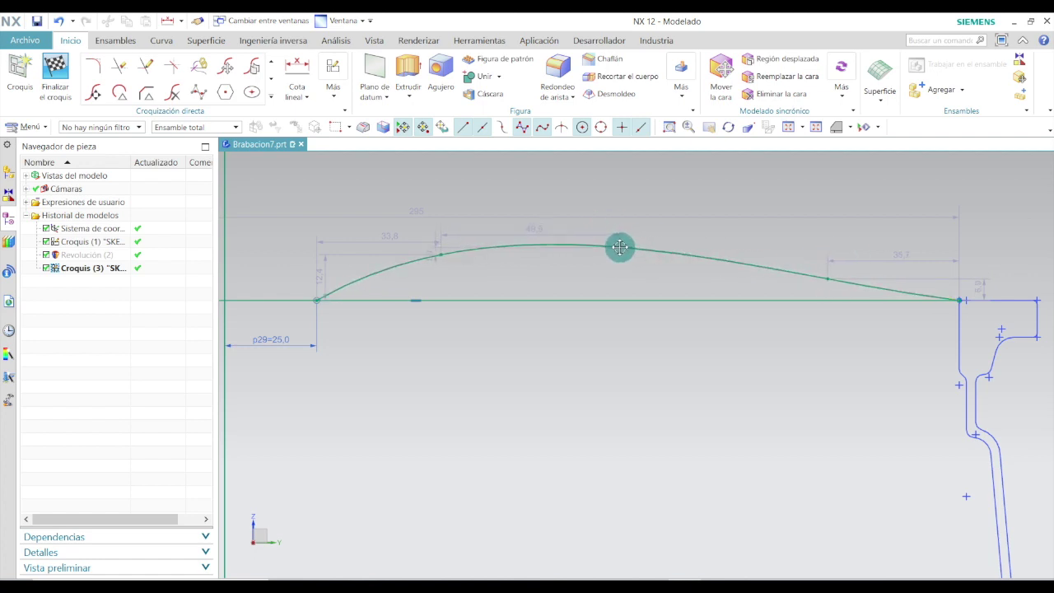
mouse_move(459, 257)
left_mouse_down()
mouse_move(442, 256)
mouse_move(460, 255)
left_mouse_up()
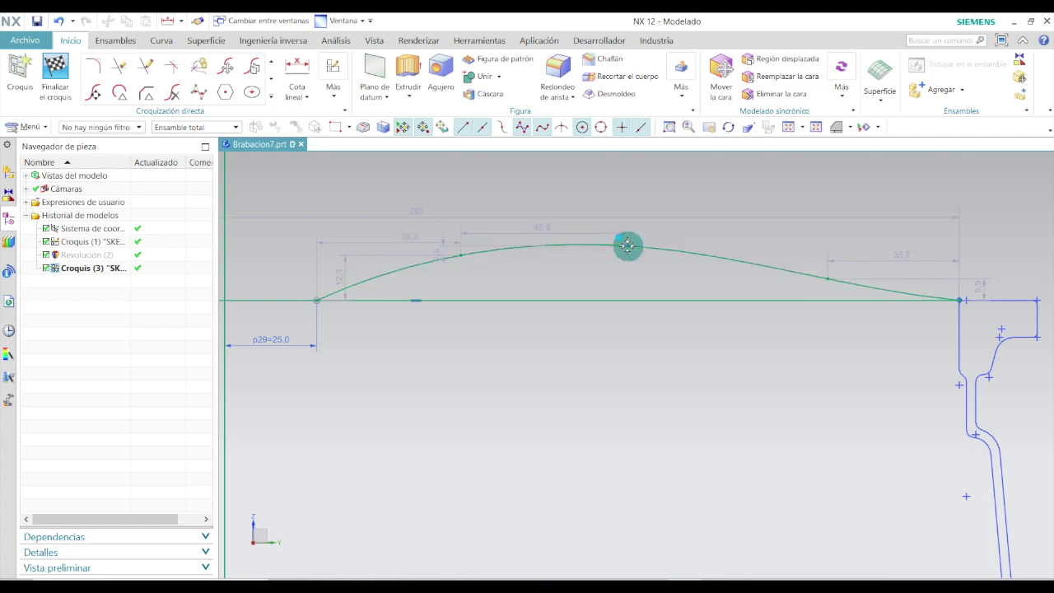
scroll(621, 259, "up", 2)
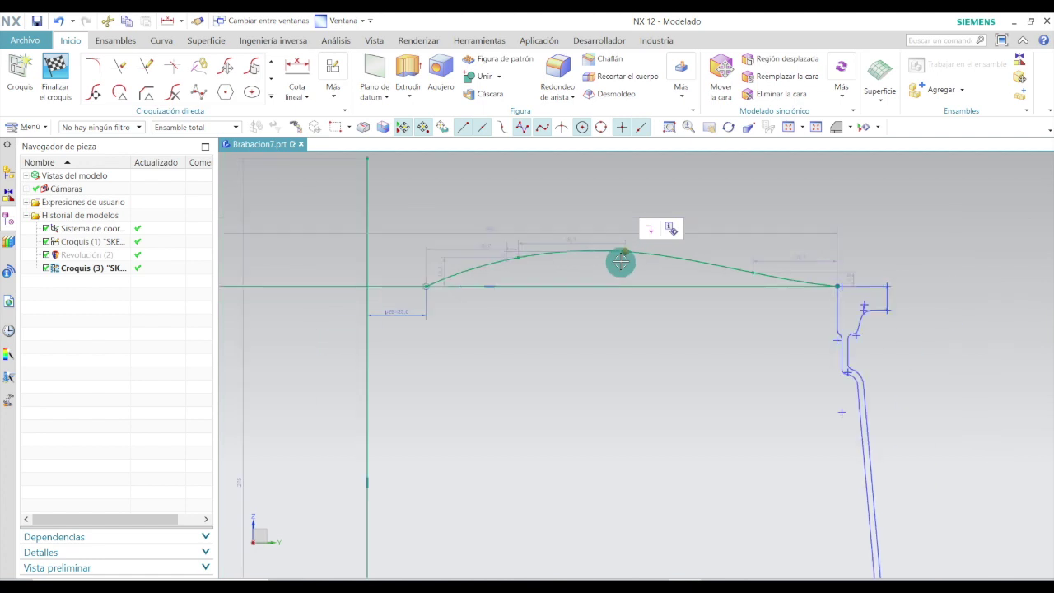
scroll(619, 272, "up", 3)
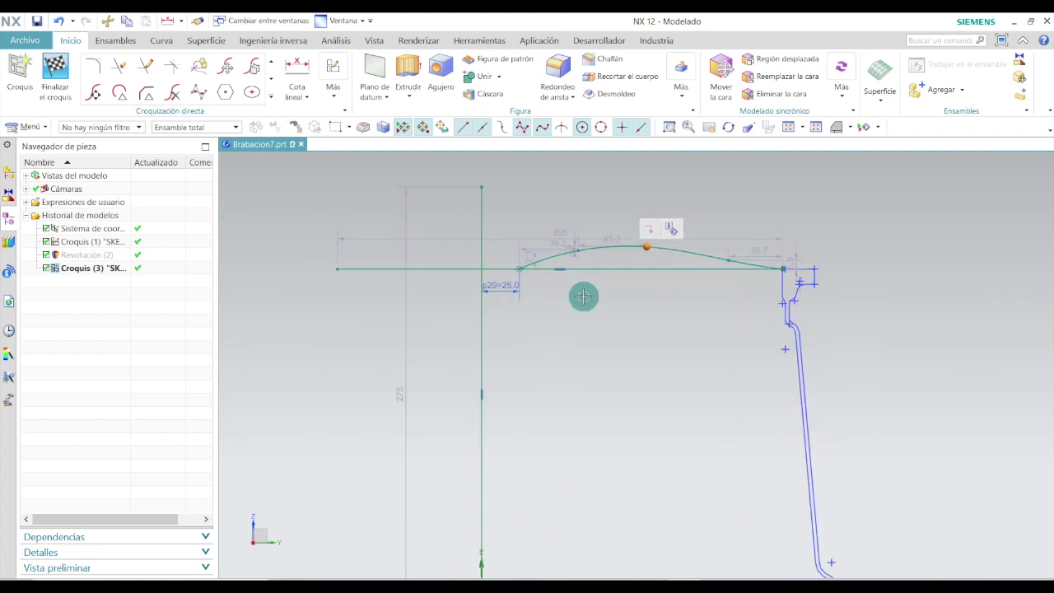
- Draw a vertical line downward from the spline's inner endpoint and set its length to 70 mm
scroll(262, 66, "up", 1)
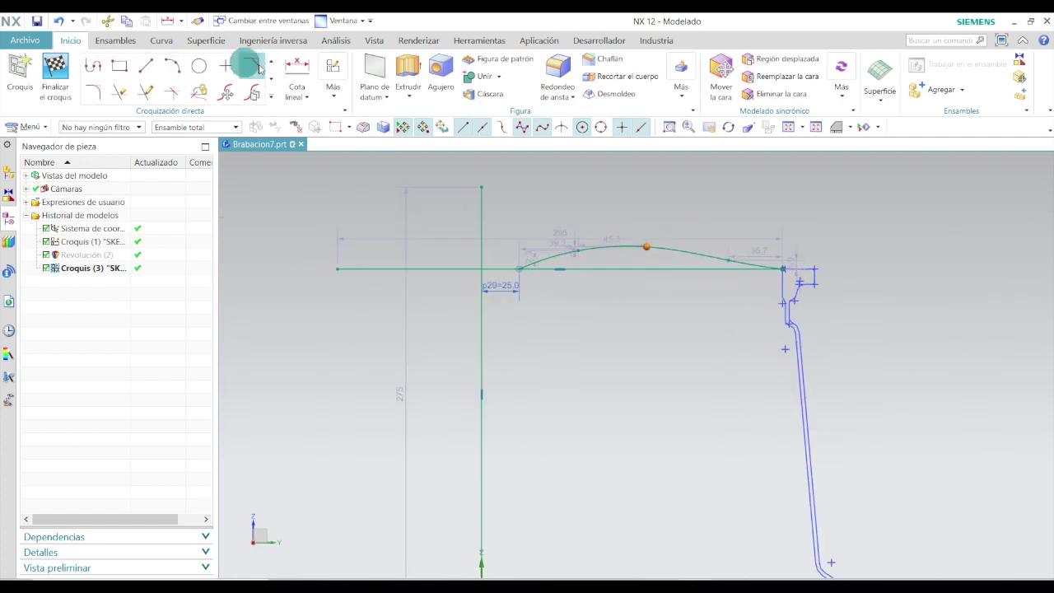
left_click(148, 66)
scroll(514, 322, "down", 4)
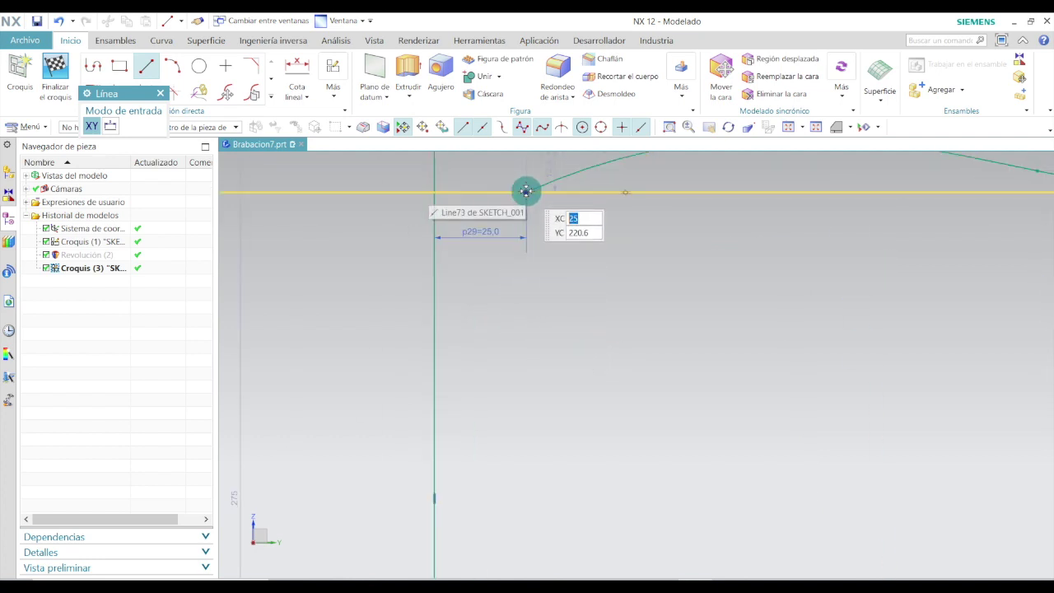
left_click(526, 191)
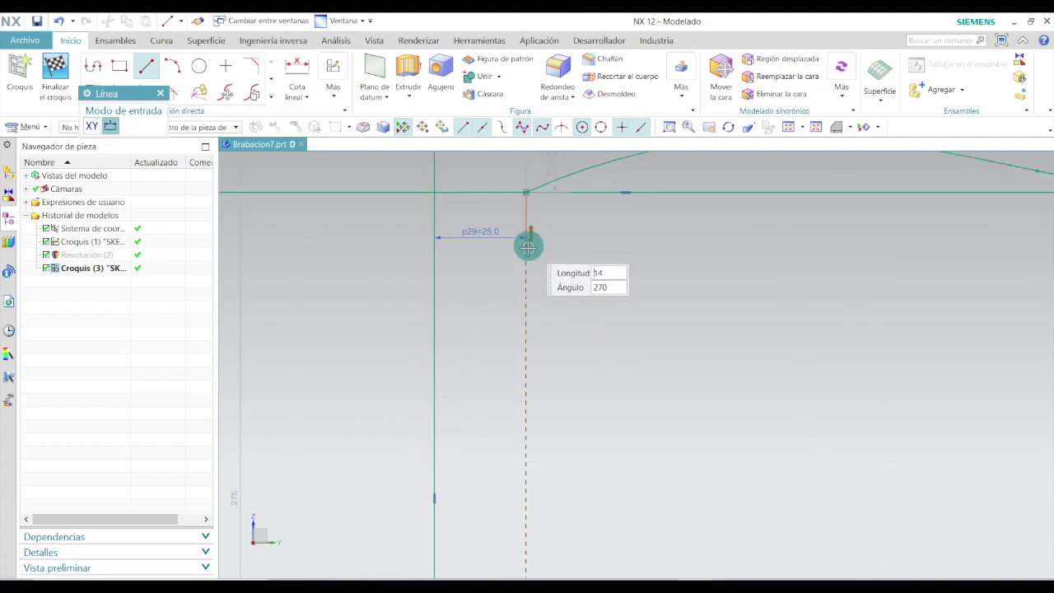
scroll(531, 365, "up", 3)
left_click(528, 381)
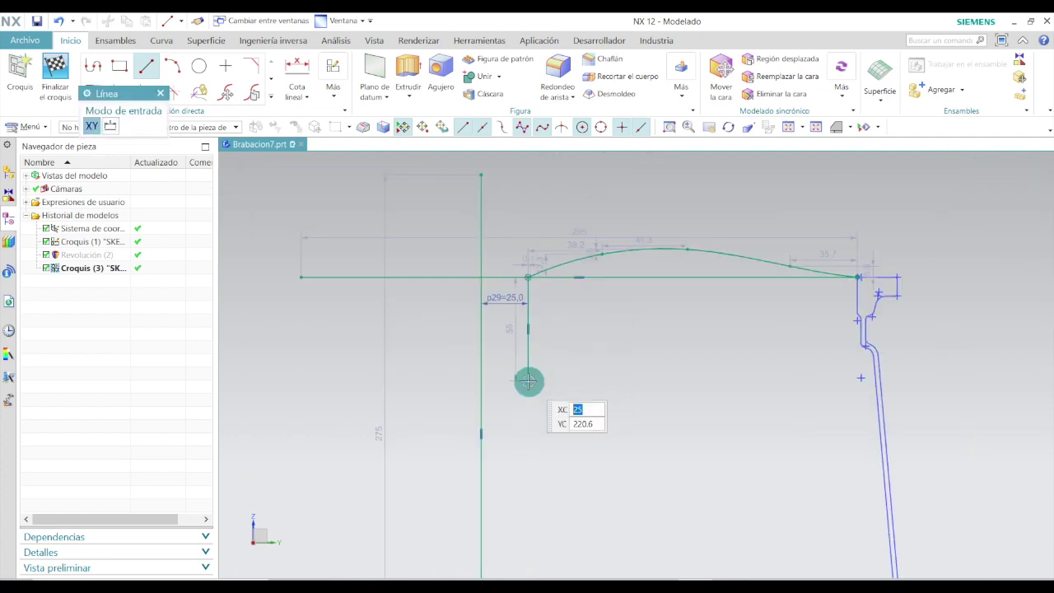
key("Escape")
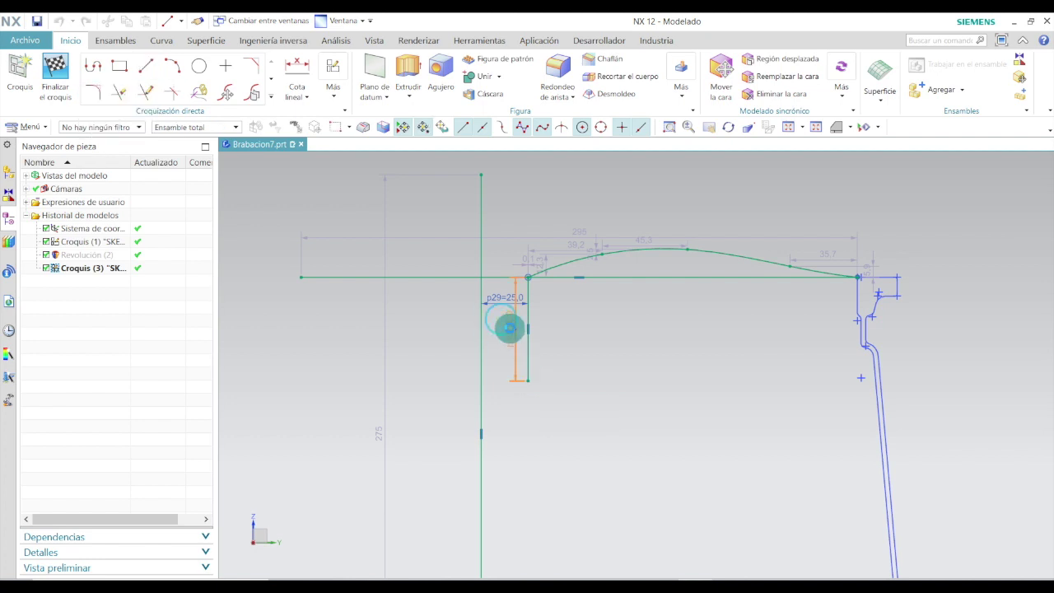
double_click(510, 329)
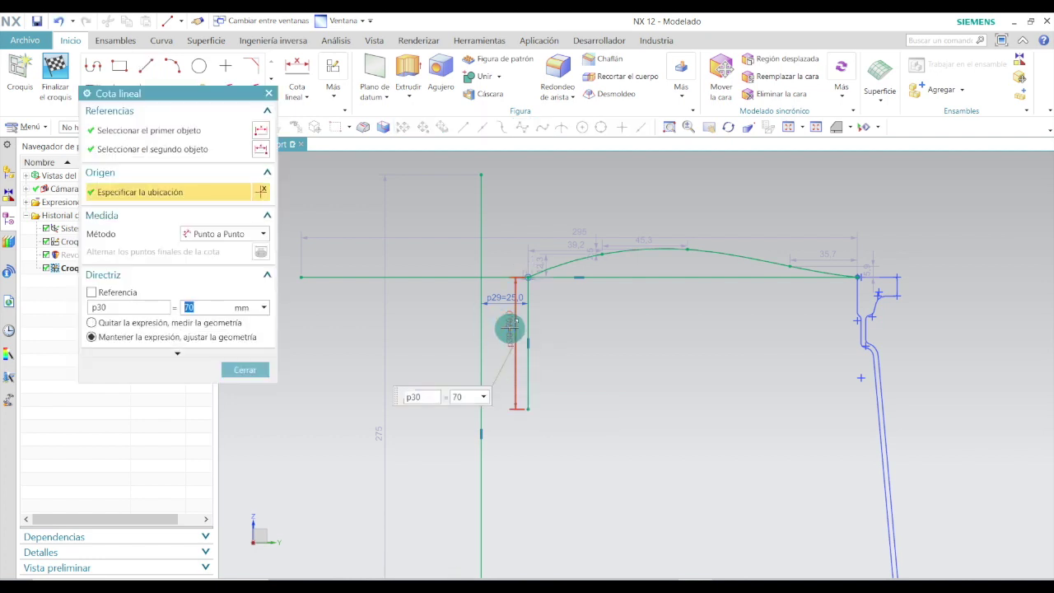
left_click(244, 370)
- Draw a horizontal line from the lower end of the 70 mm line toward the rim and set its length to 23 mm
scroll(612, 405, "down", 2)
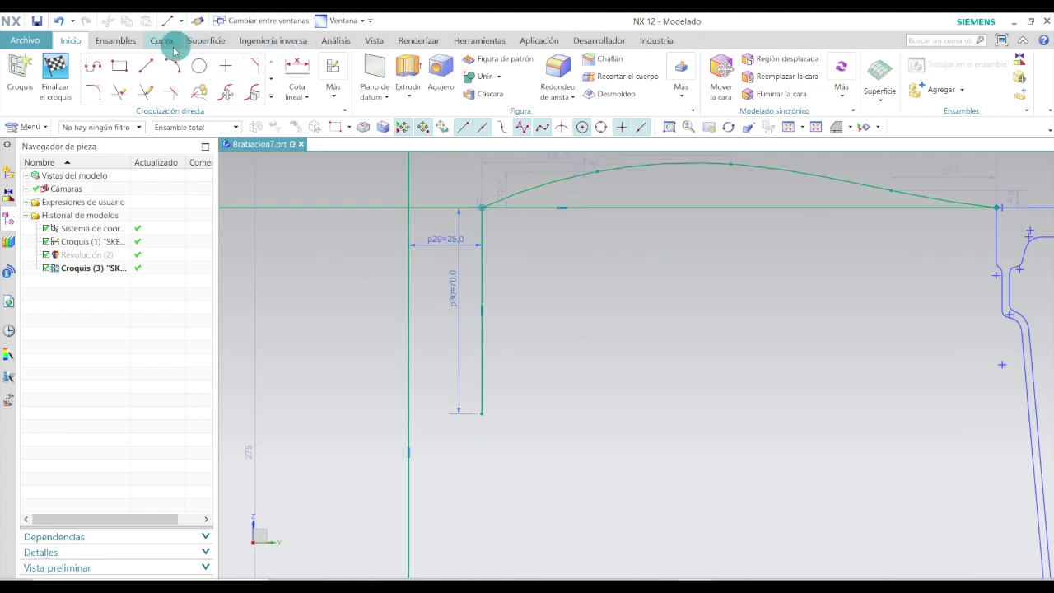
left_click(146, 66)
left_click(482, 413)
left_click(570, 412)
key("Escape")
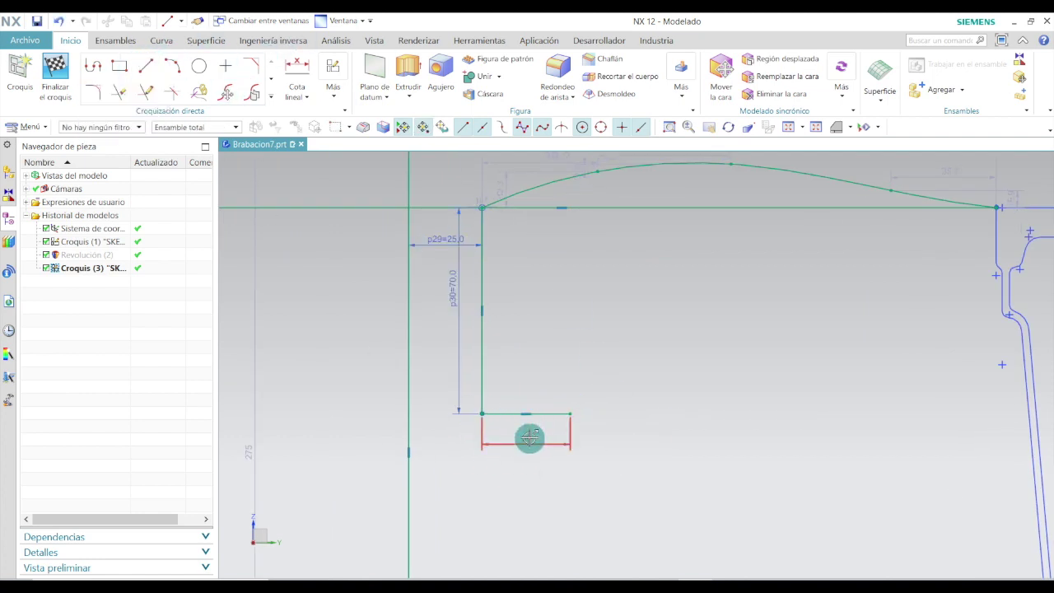
double_click(529, 438)
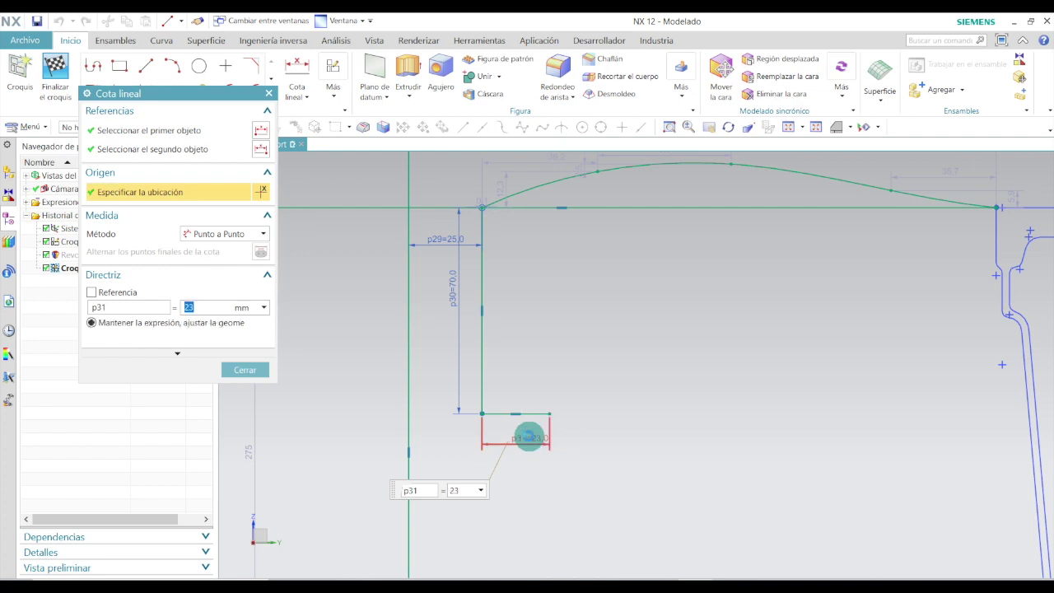
left_click(244, 370)
- Draw a vertical line upward from the outer end of the 23 mm line and set its length to 15 mm
left_click(146, 66)
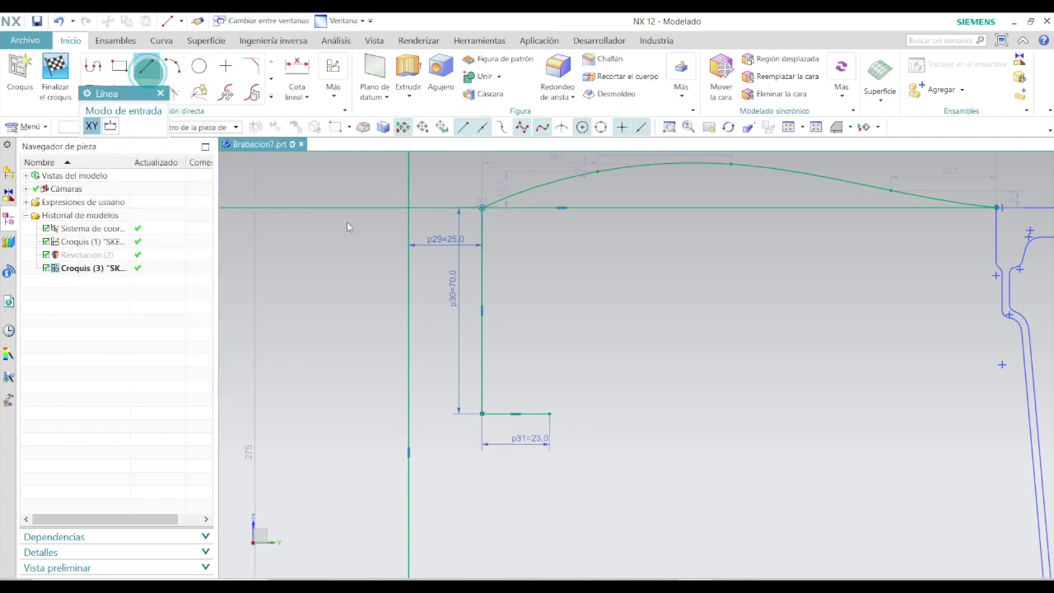
left_click(550, 414)
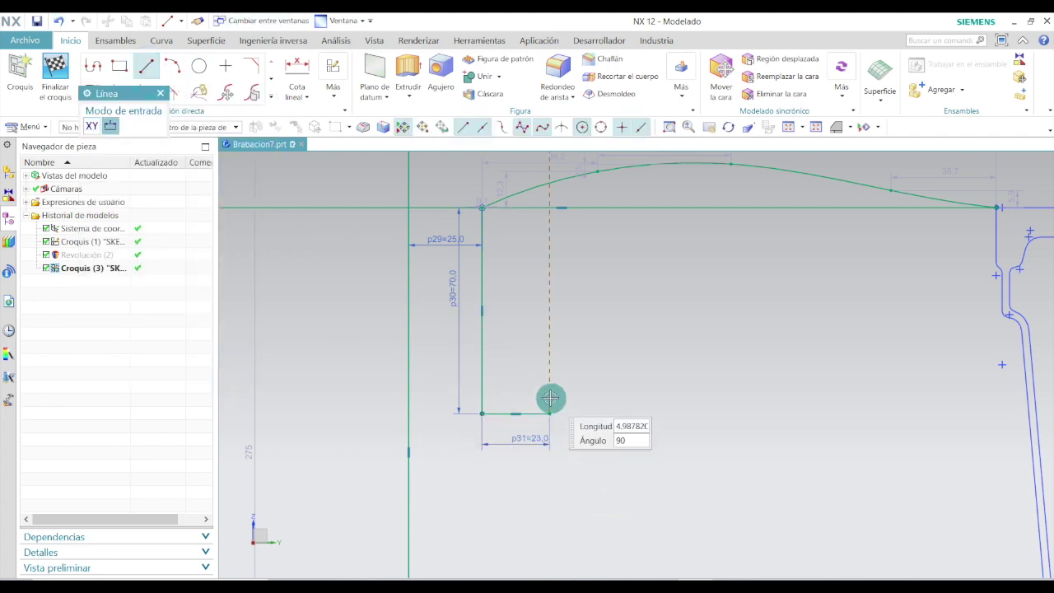
scroll(558, 388, "up", 3)
left_click(581, 394)
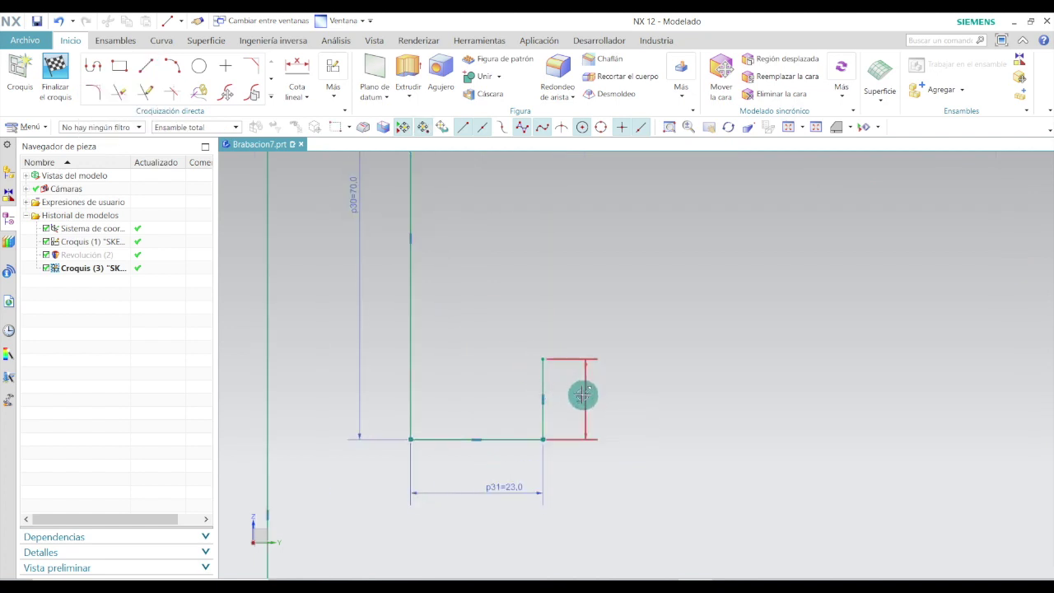
left_click(586, 399)
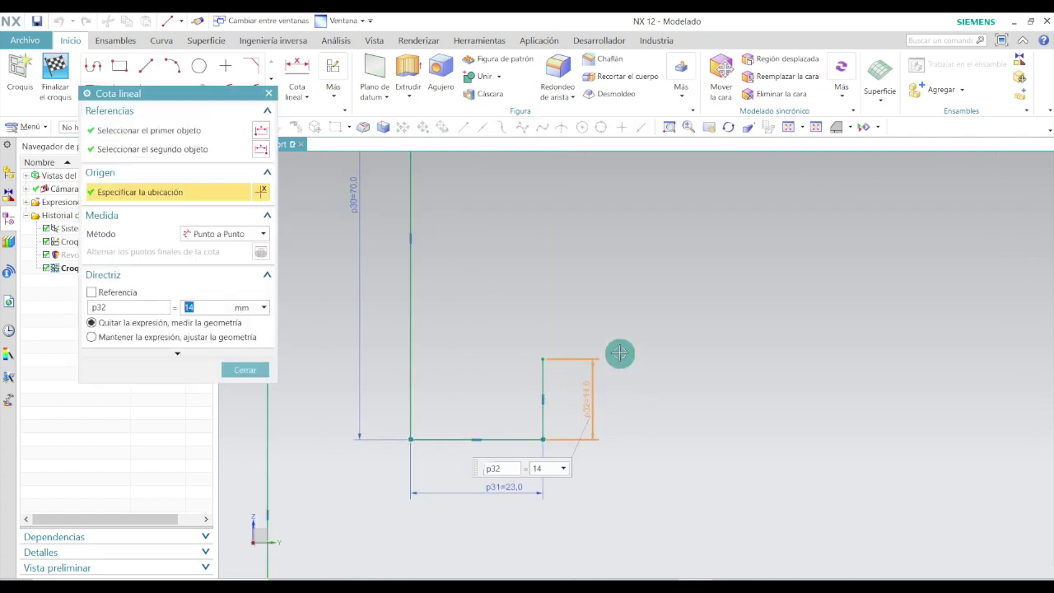
type("15")
key("Return")
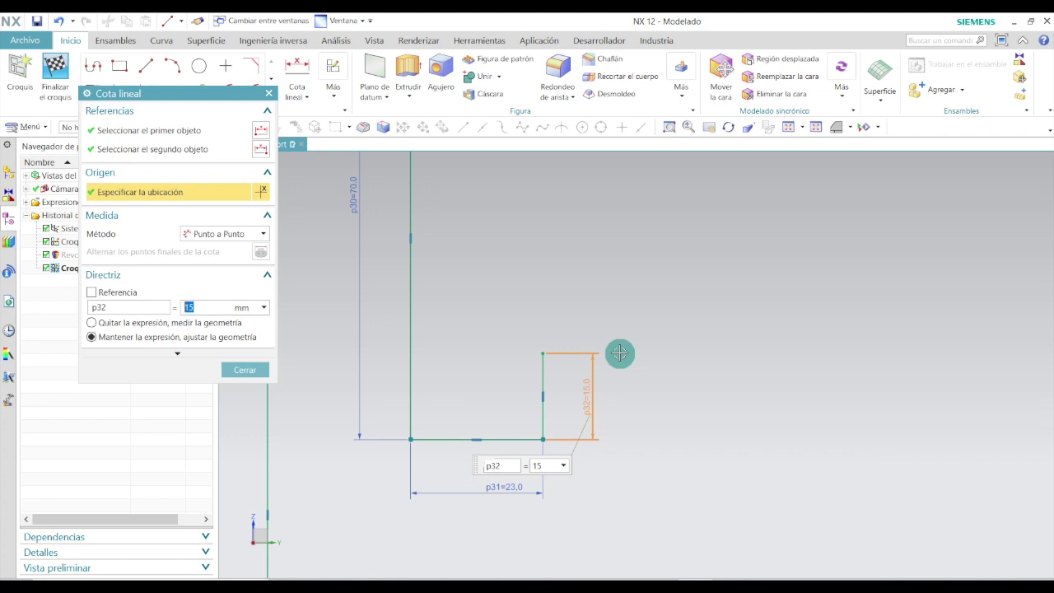
left_click(252, 370)
- Create a degree 3 through-points studio spline with four points, arching from the 15 mm line's upper end to the rim profile's inner wall
scroll(419, 388, "down", 5)
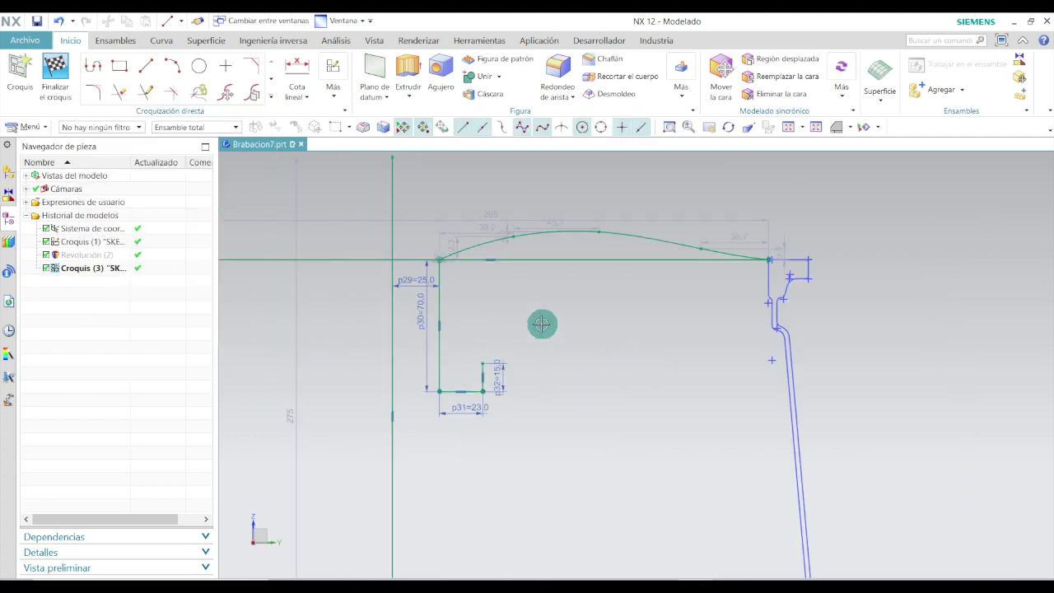
left_click(273, 79)
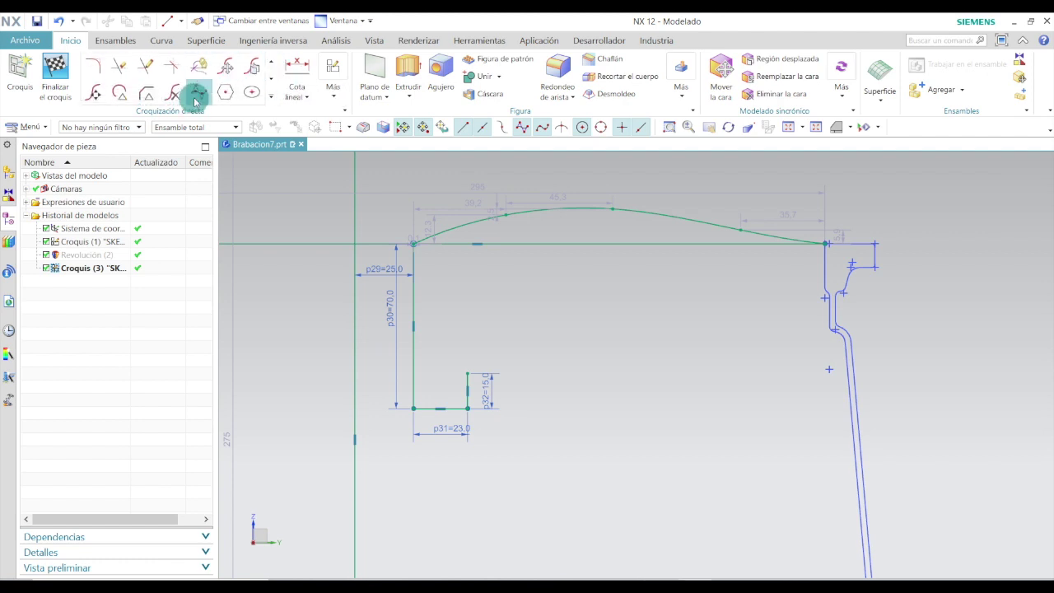
left_click(200, 94)
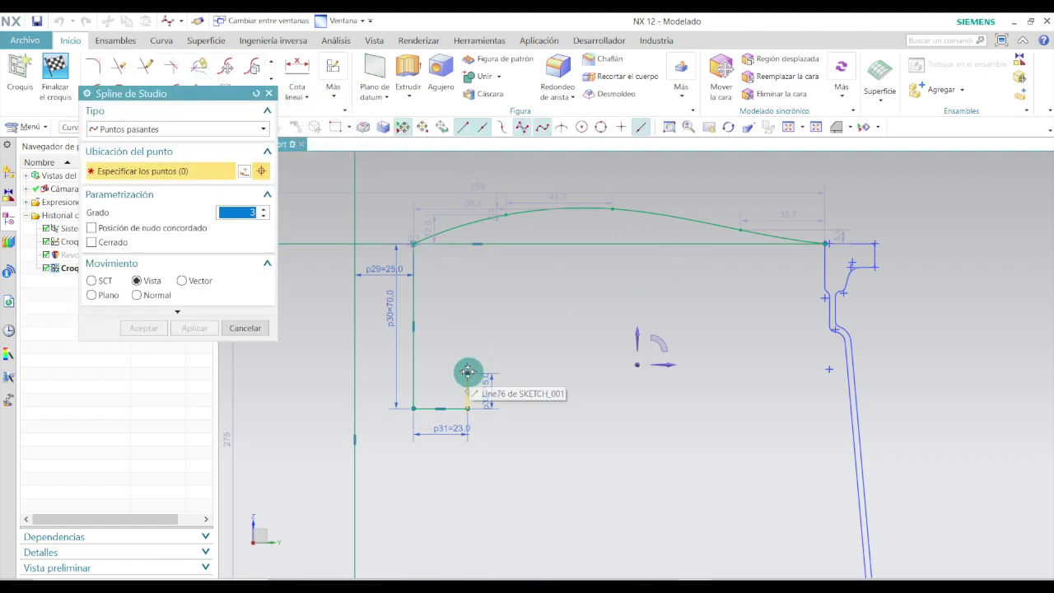
left_click(467, 373)
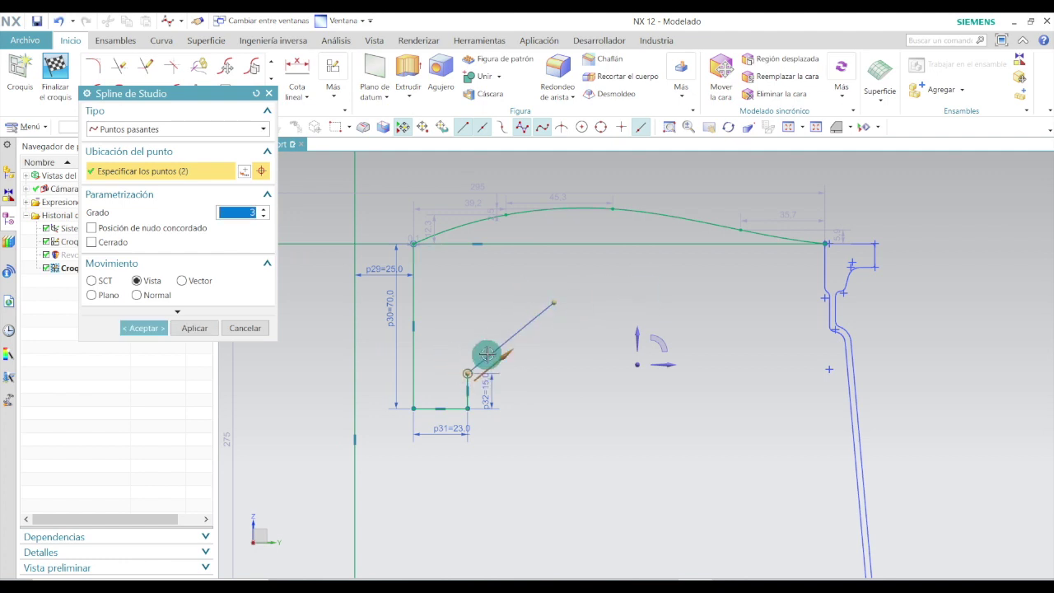
left_click(680, 293)
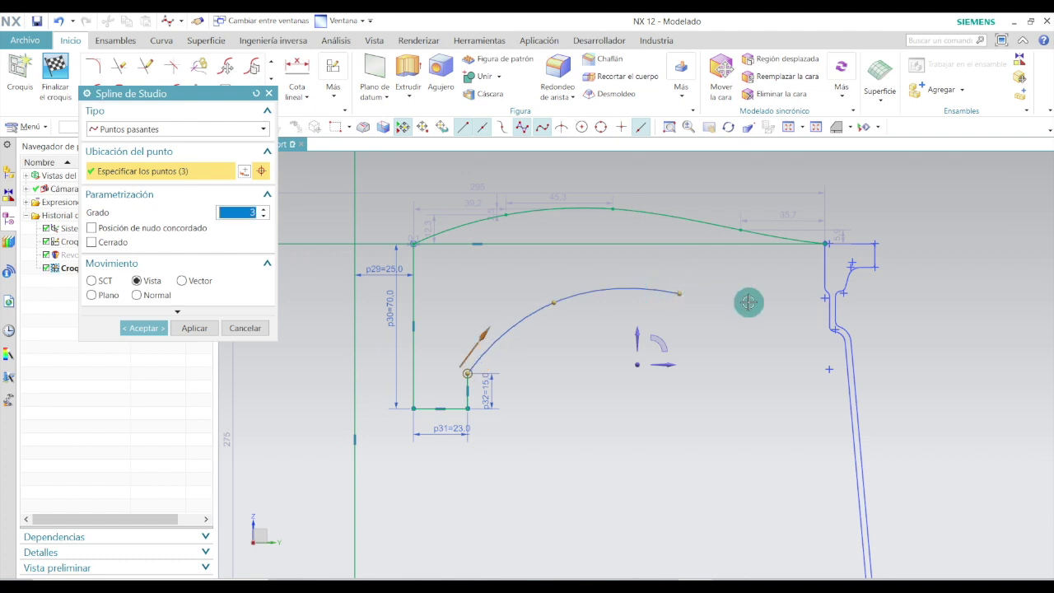
left_click(846, 362)
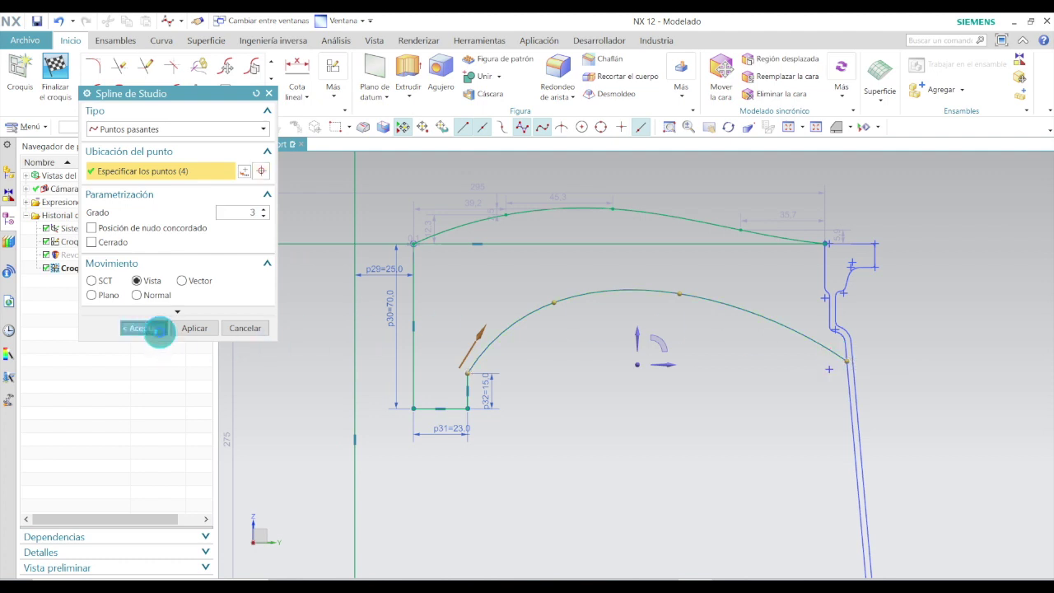
left_click(156, 329)
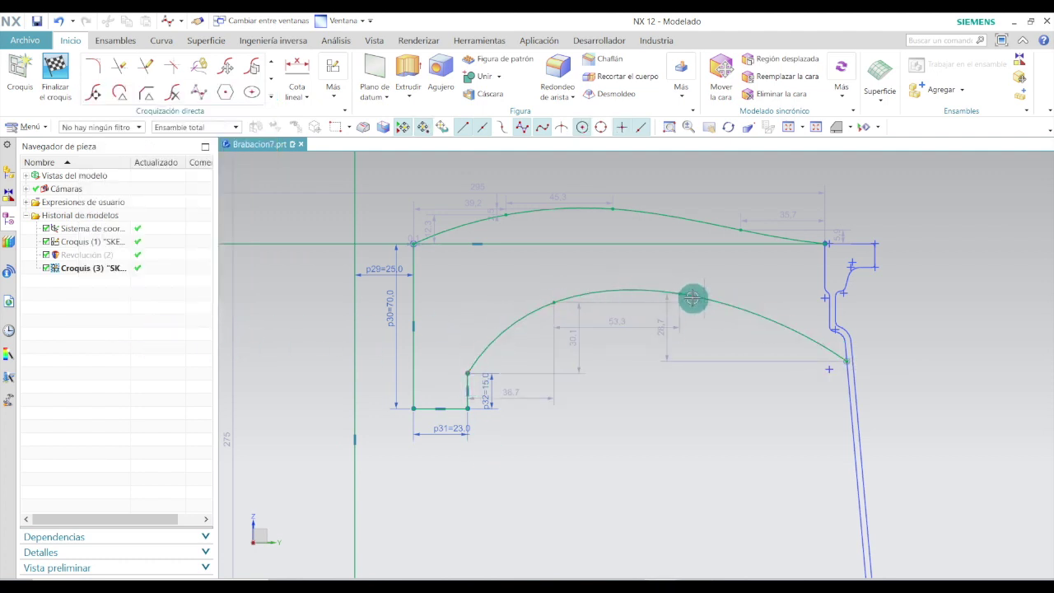
- Adjust the lower spline's arch by slightly moving its two interior points
left_click_drag(554, 303, 560, 302)
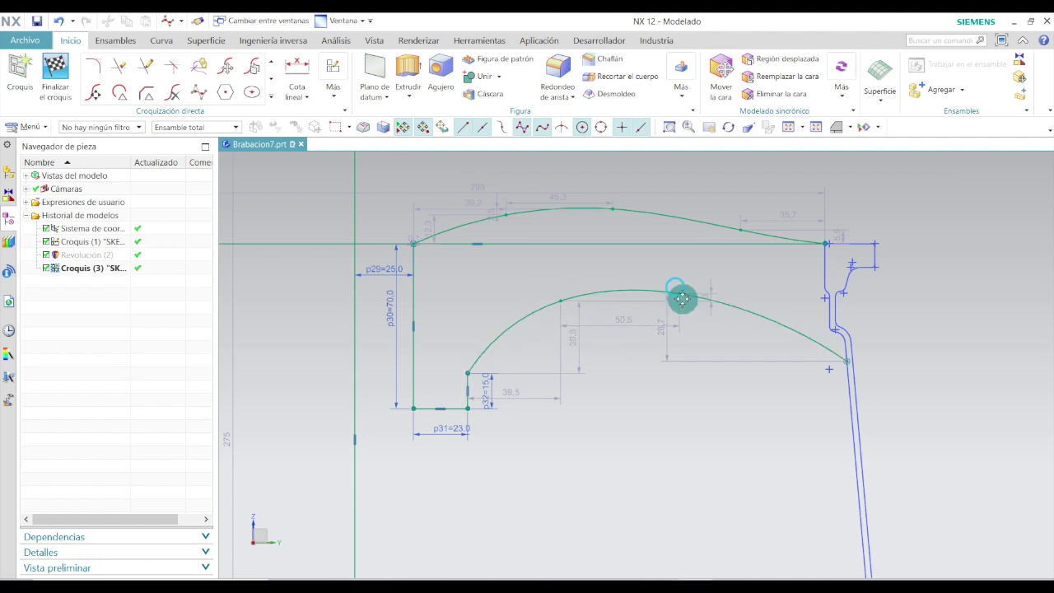
mouse_move(681, 303)
left_mouse_down()
mouse_move(692, 287)
mouse_move(676, 294)
left_mouse_up()
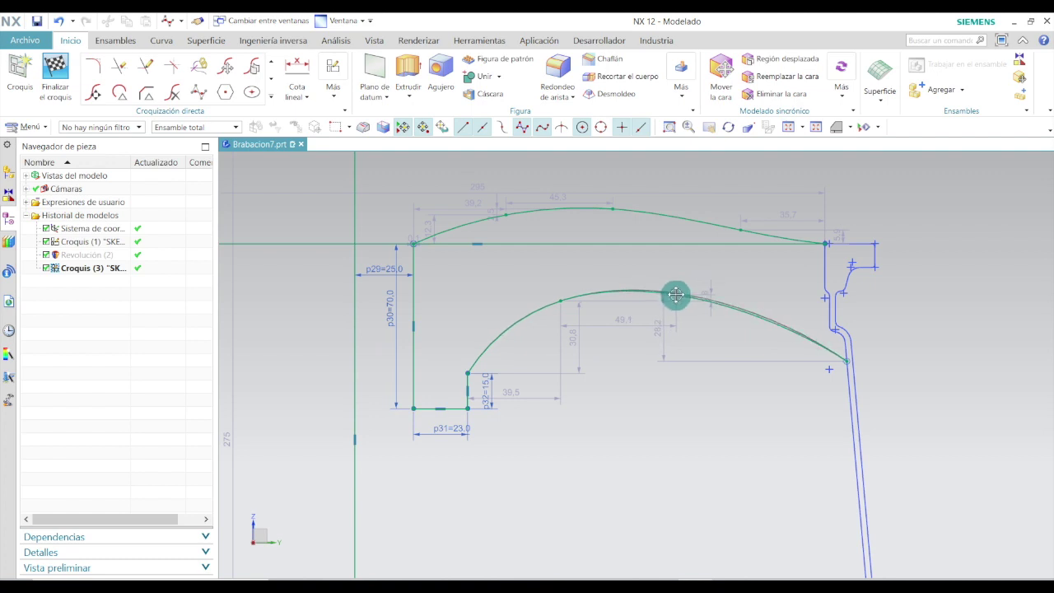
mouse_move(675, 297)
left_mouse_down()
mouse_move(674, 307)
mouse_move(678, 297)
left_mouse_up()
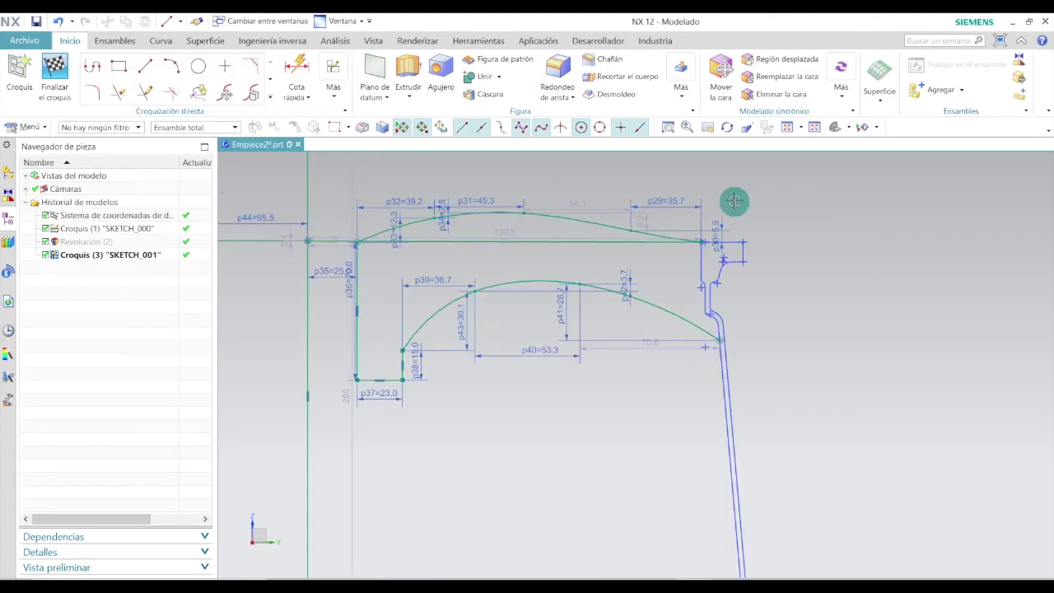
- Draw a line about 12.2 mm long from the lower spline's outer endpoint upward, collinear with the rim profile's inclined inner wall
scroll(706, 259, "up", 4)
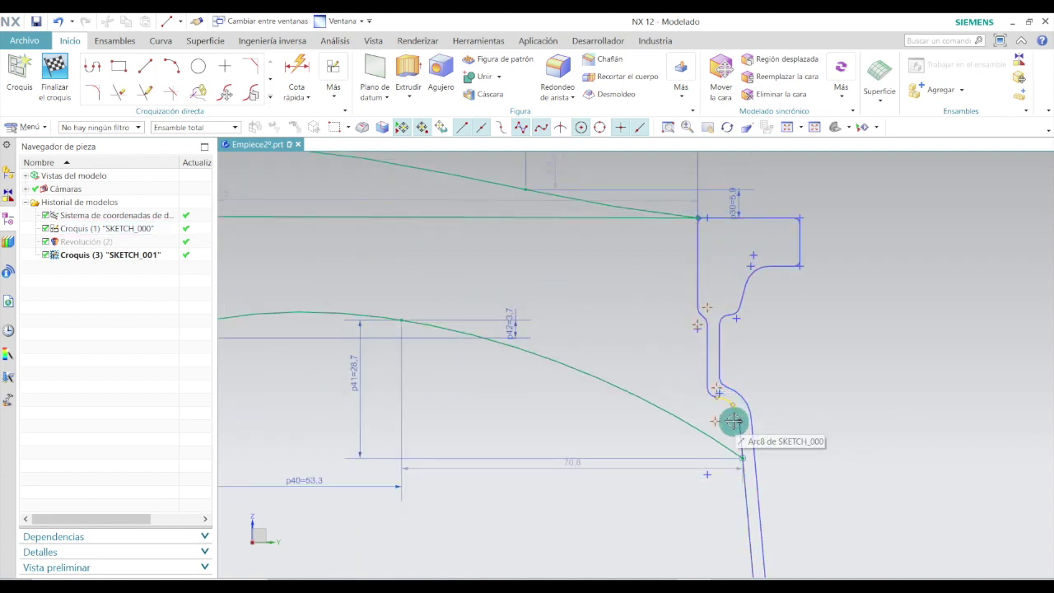
left_click(250, 67)
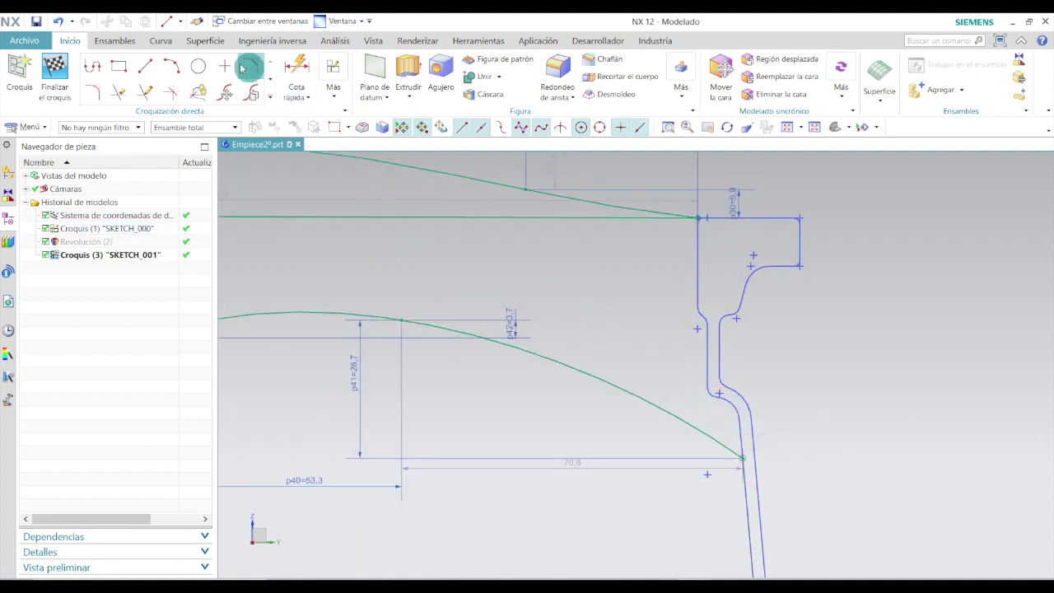
left_click(148, 66)
scroll(742, 458, "up", 3)
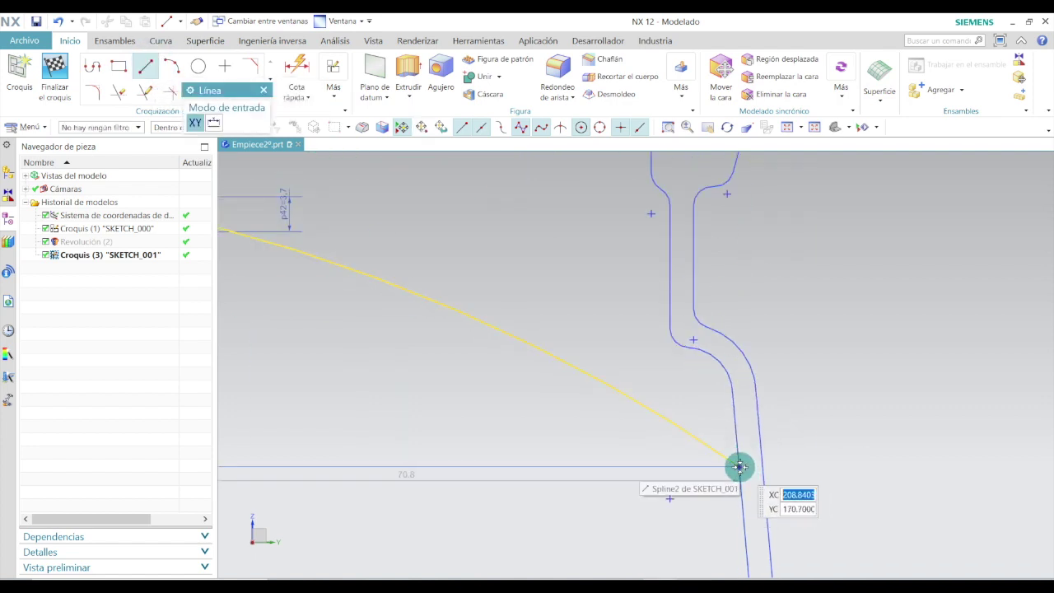
left_click(737, 466)
scroll(730, 360, "up", 2)
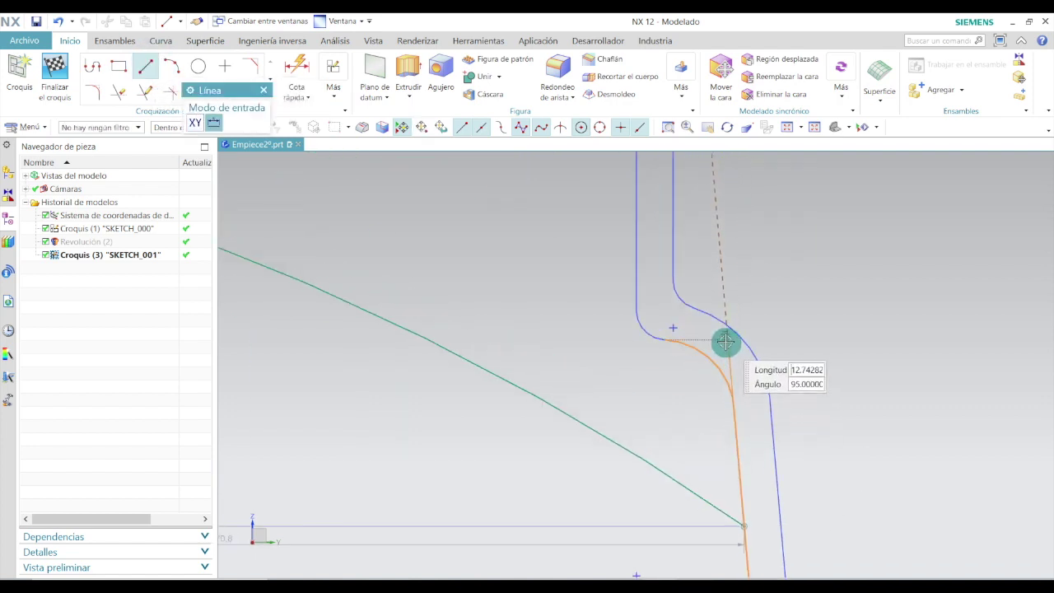
left_click(729, 355)
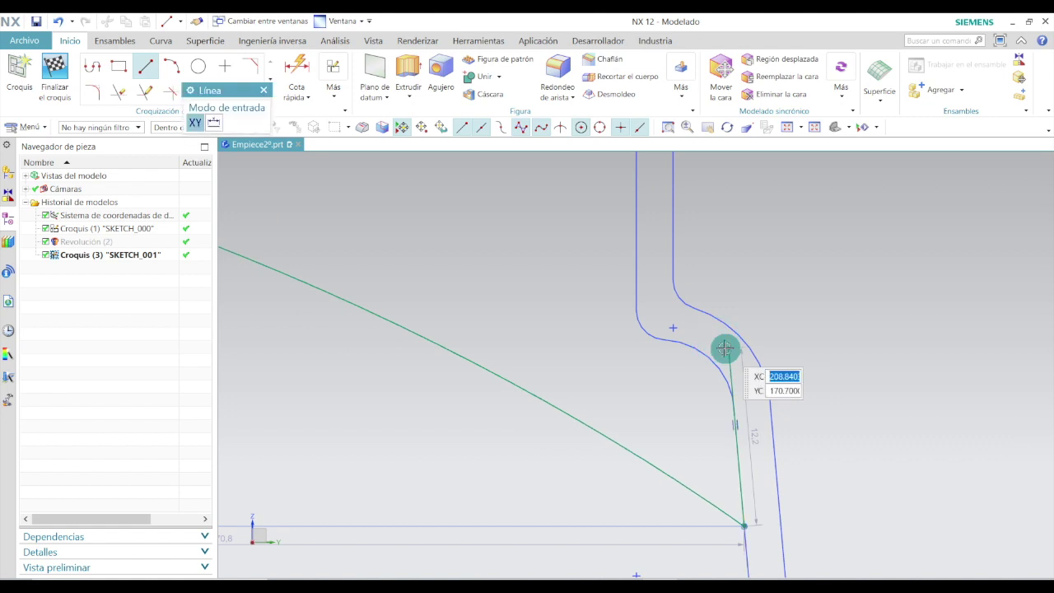
key("Escape")
- Draw a circle centred on the rim profile's larger inner bend arc and matching that arc's radius
left_click(198, 66)
scroll(747, 431, "up", 3)
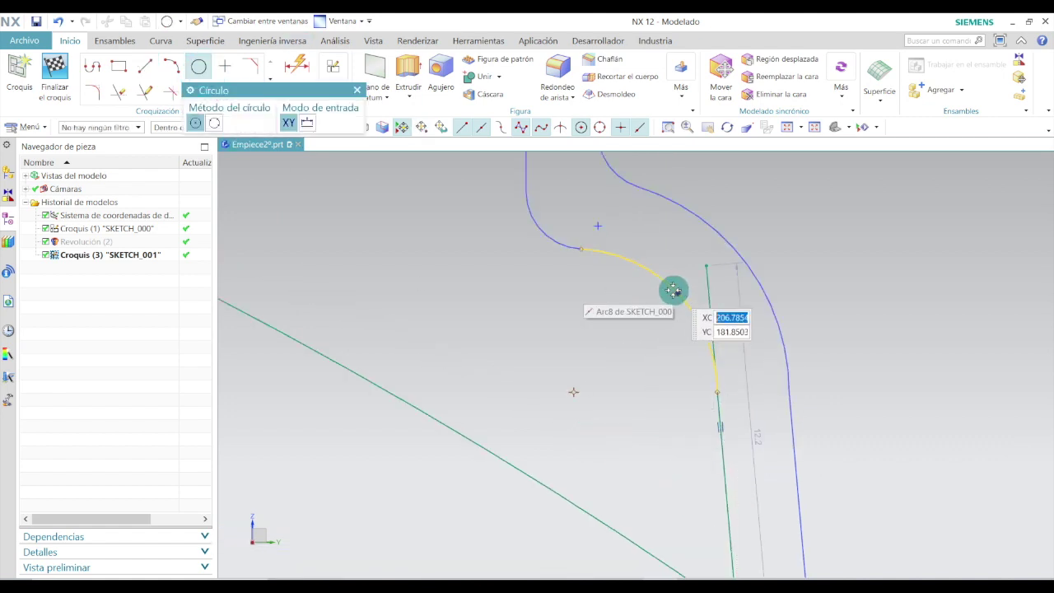
left_click(574, 392)
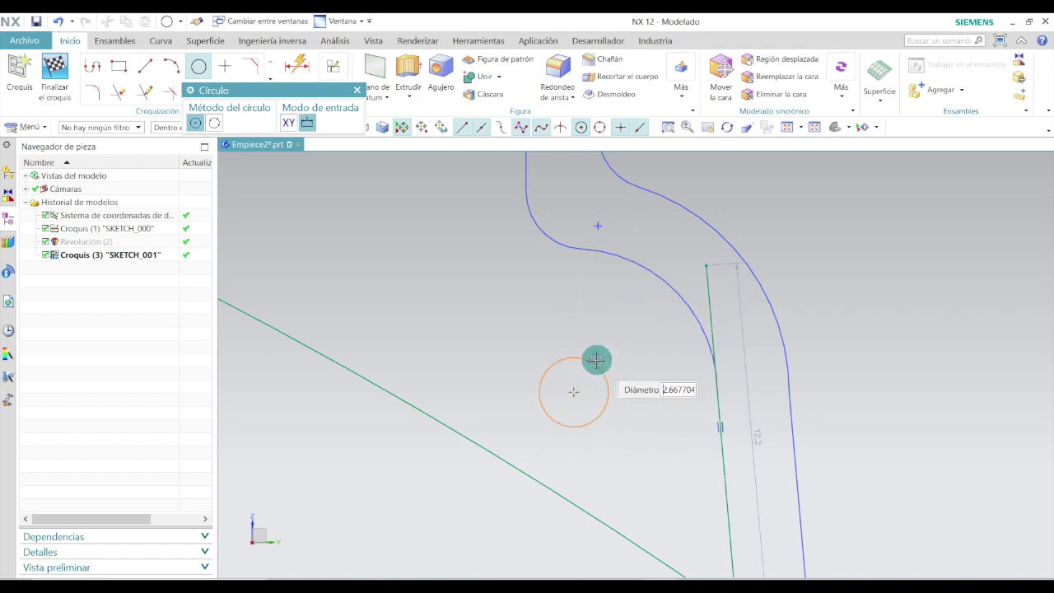
left_click(676, 292)
- Draw a smaller circle centred on the adjoining inner fillet arc just above the large circle, passing through that arc
scroll(643, 388, "down", 2)
scroll(635, 299, "up", 2)
scroll(552, 309, "up", 3)
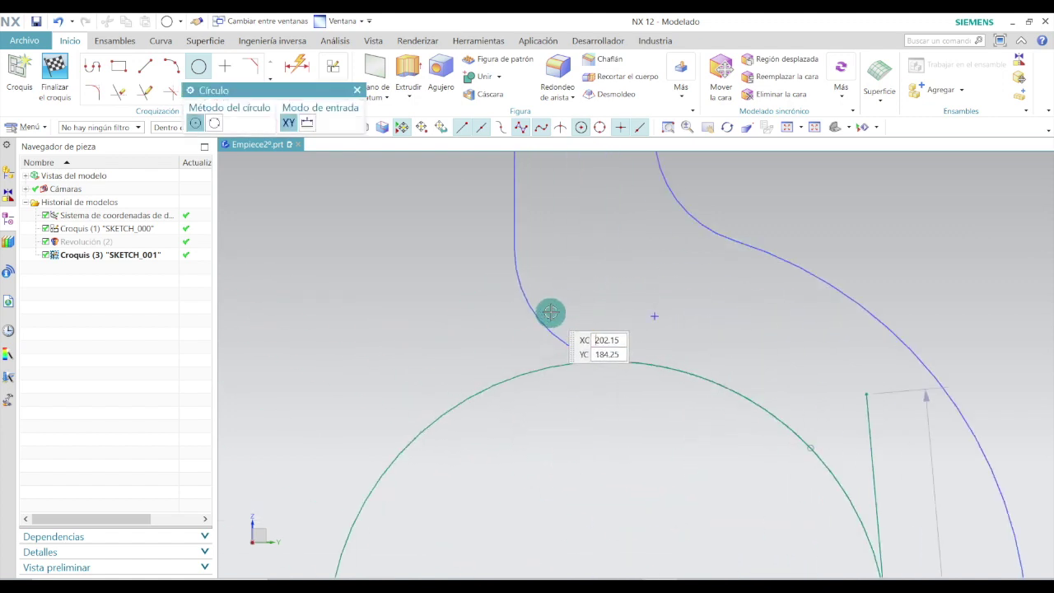
left_click(626, 249)
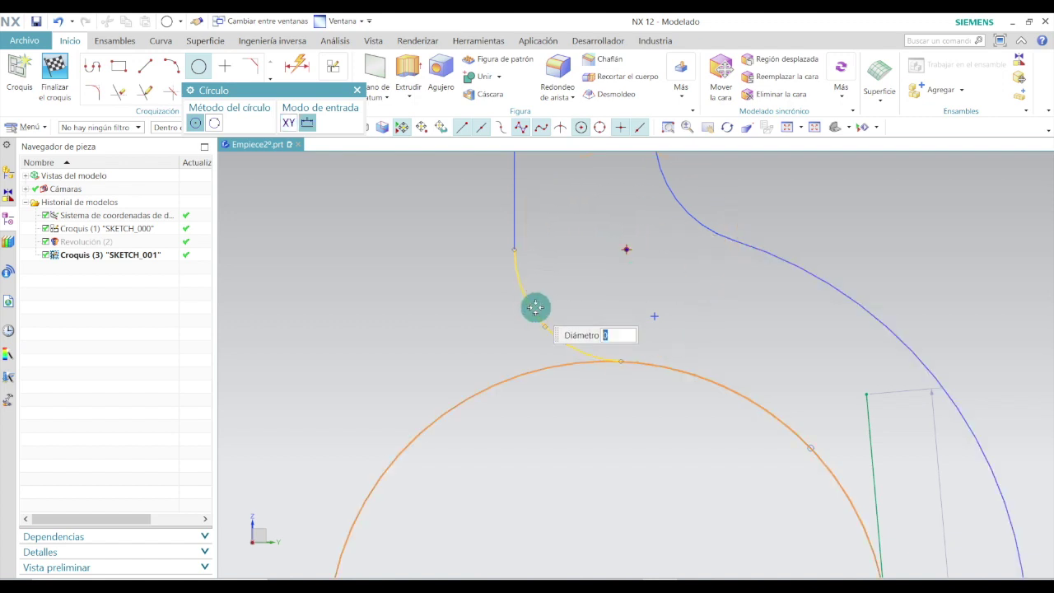
left_click(534, 317)
scroll(527, 362, "down", 3)
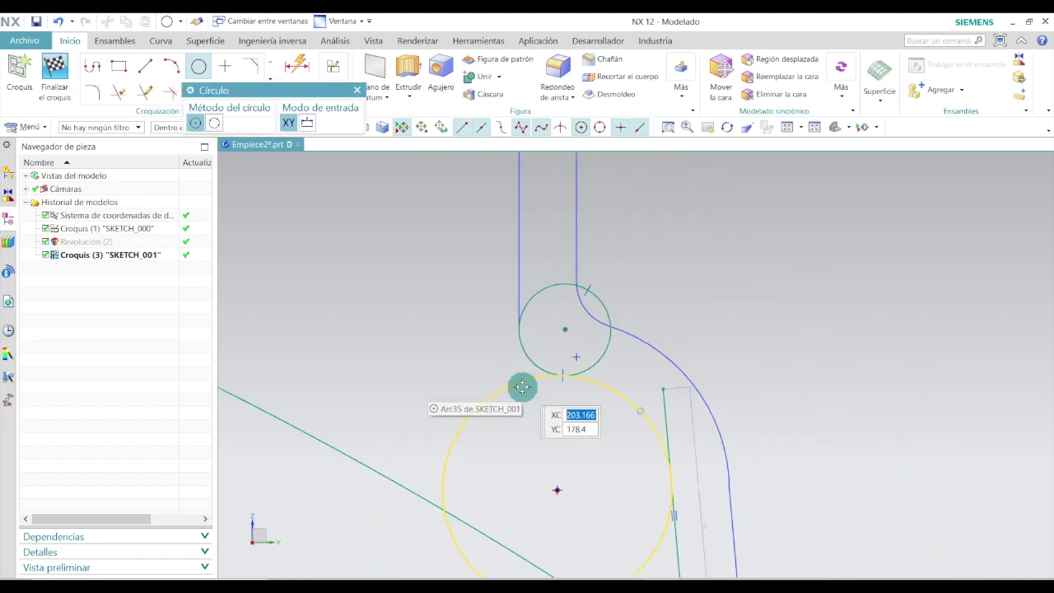
key("Escape")
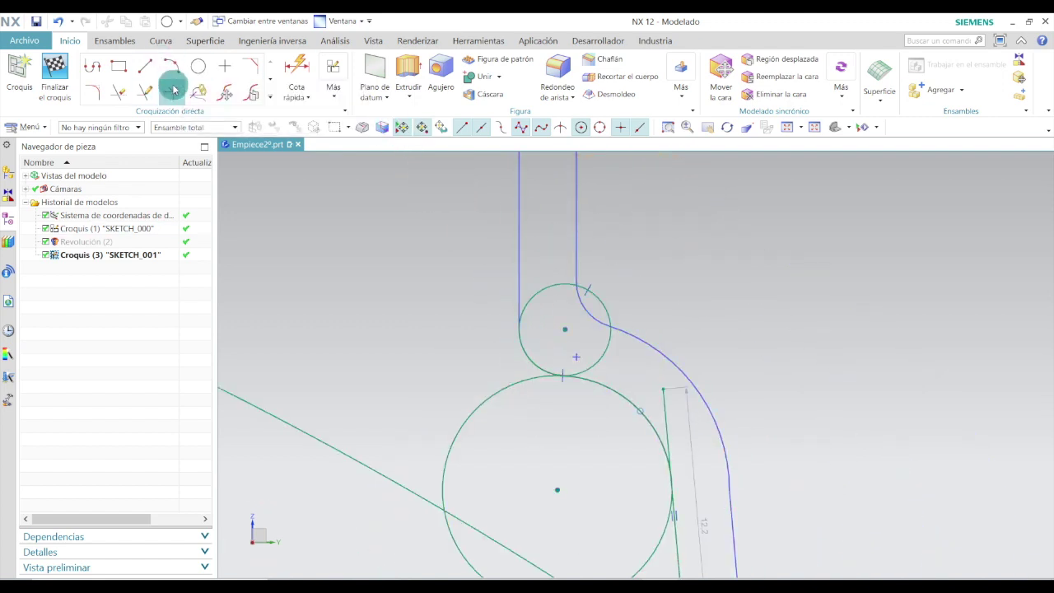
- Draw a vertical line about 14.1 mm long upward from the smaller circle's inner-side tangent point, along the rim profile's inner wall
left_click(148, 68)
scroll(400, 294, "up", 4)
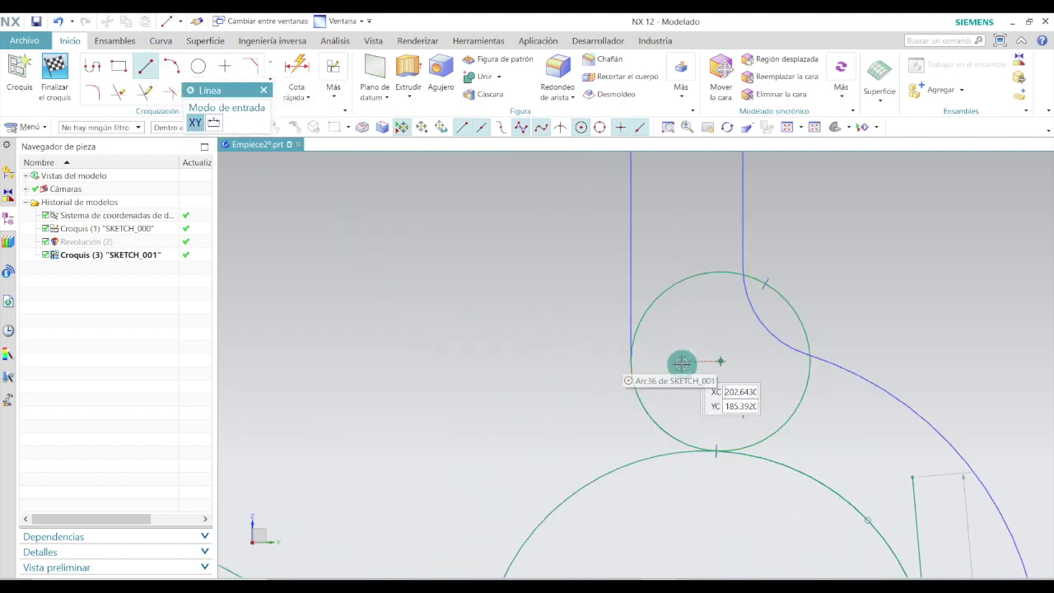
left_click(629, 363)
scroll(622, 387, "down", 5)
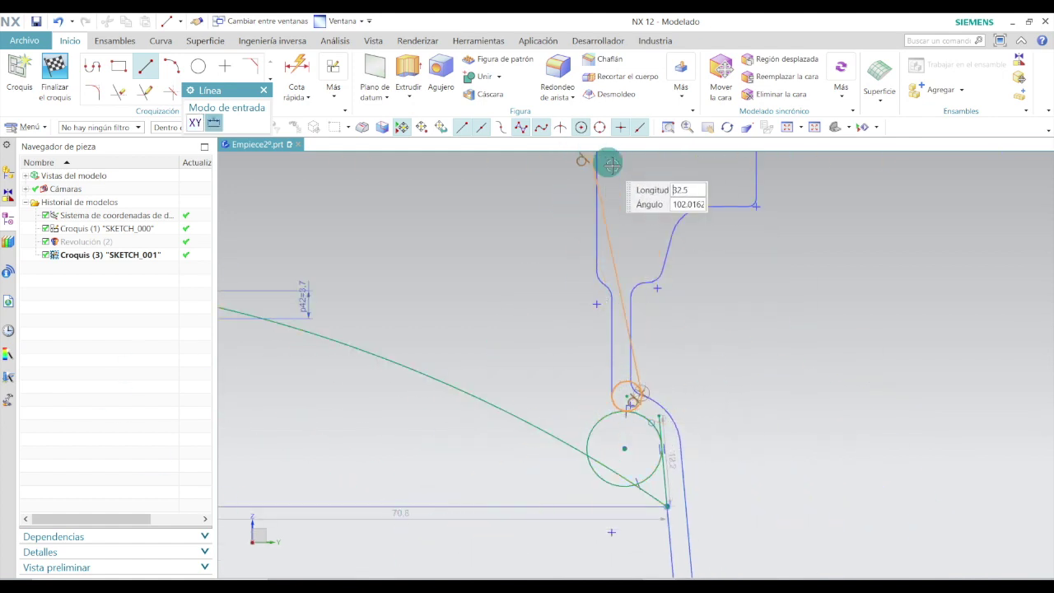
key("Escape")
scroll(627, 408, "up", 5)
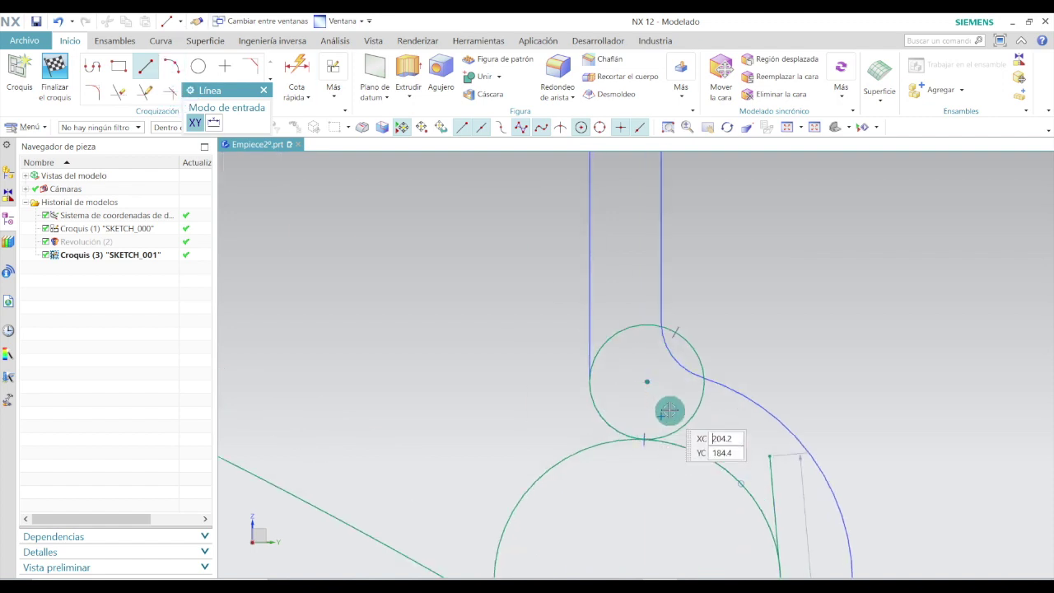
left_click(589, 382)
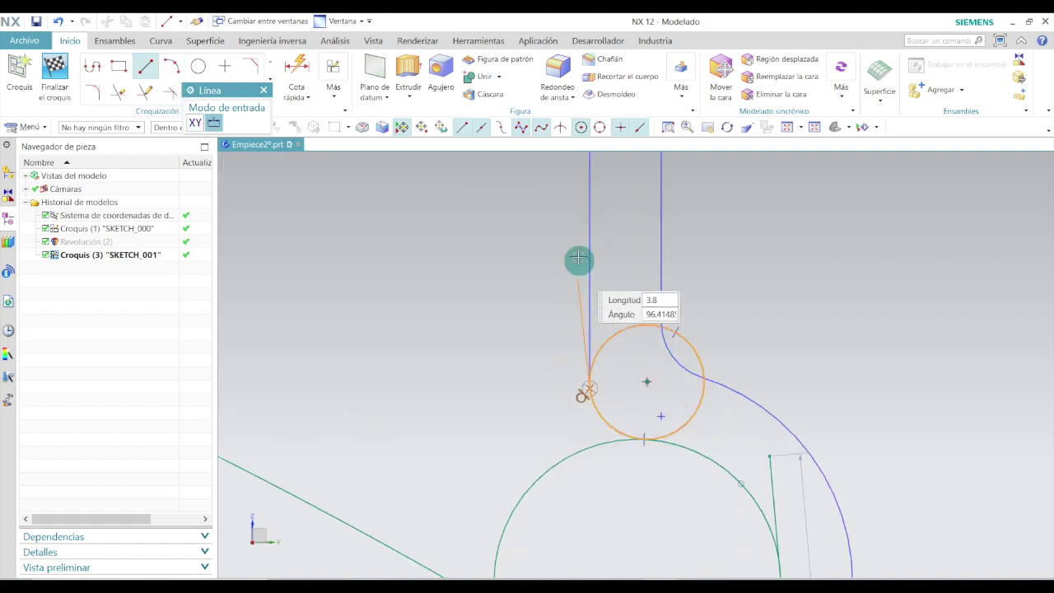
scroll(587, 218, "down", 3)
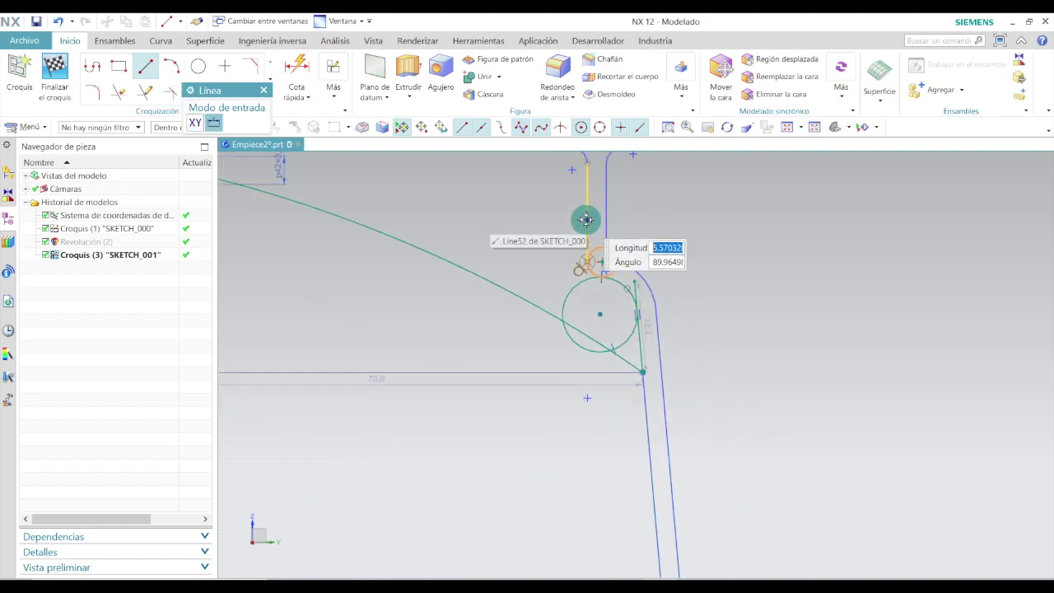
scroll(585, 160, "up", 3)
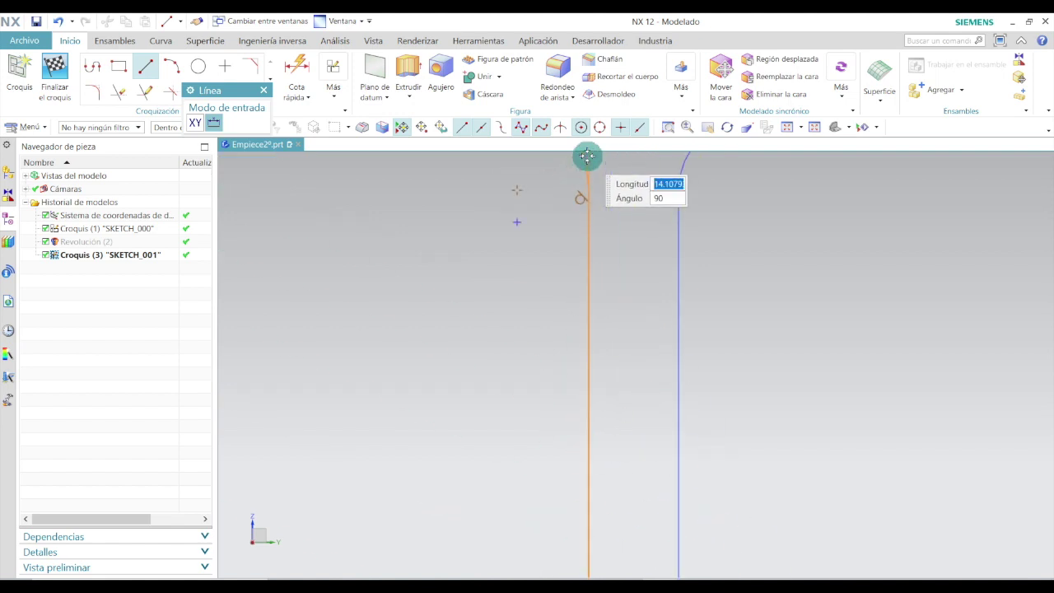
left_click(589, 160)
key("Escape")
- Draw a circle centred on the rim profile's bend arc at the vertical line's upper end, passing through that arc
scroll(560, 239, "down", 3)
scroll(552, 251, "up", 1)
left_click(197, 70)
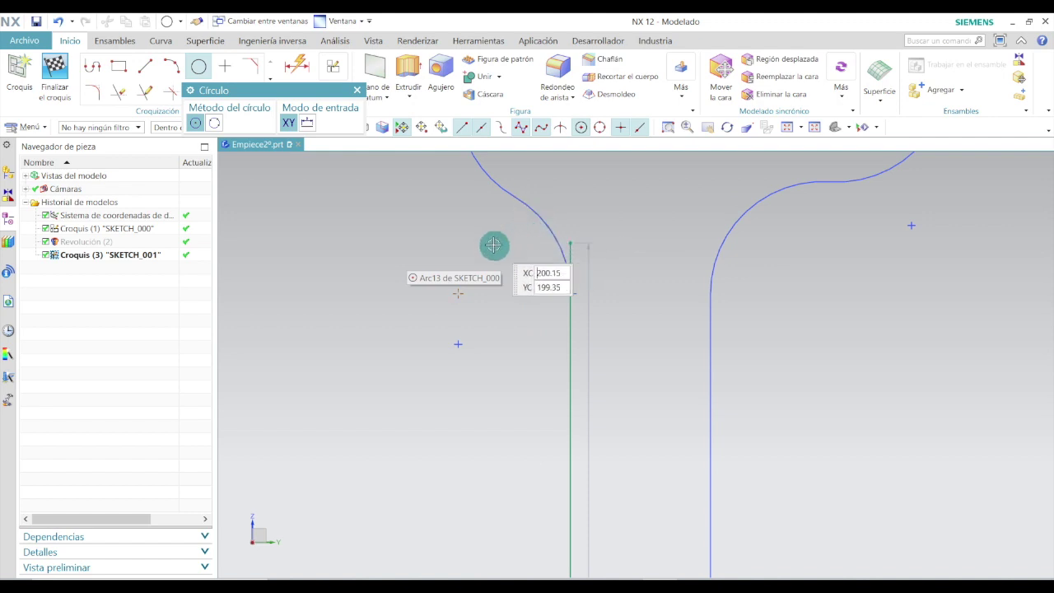
left_click(458, 293)
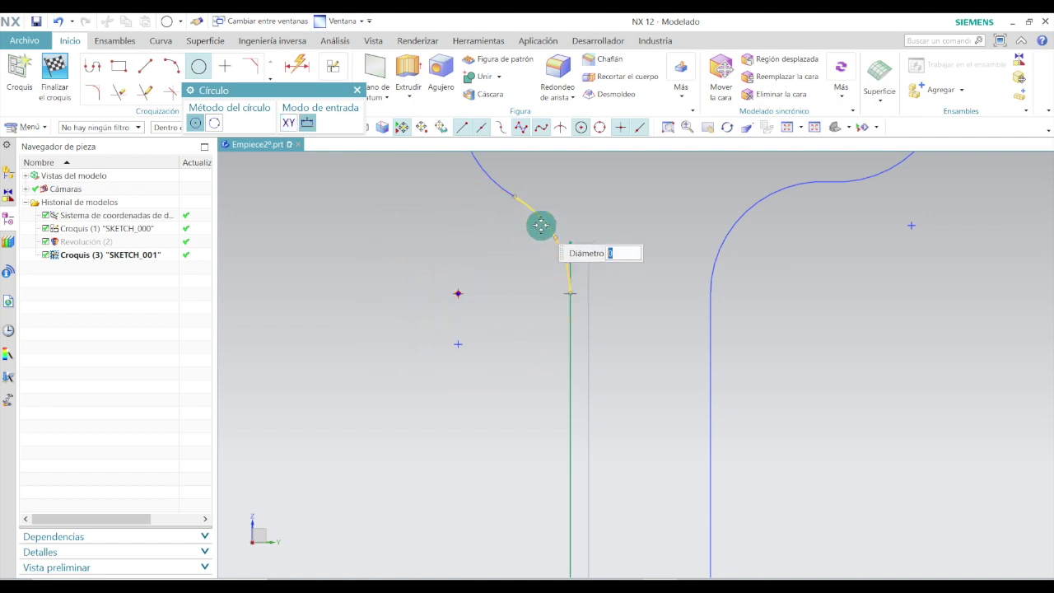
left_click(550, 229)
scroll(514, 305, "up", 4)
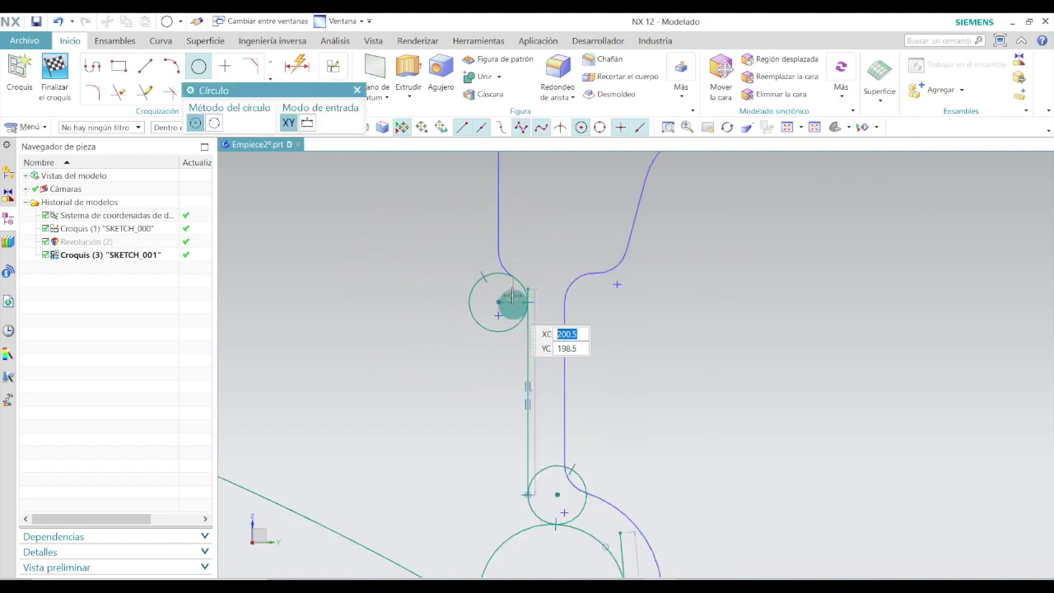
key("Escape")
- Draw a vertical line about 19.7 mm long downward from the upper spline's outer endpoint, along the rim profile's inner wall
scroll(516, 213, "up", 3)
middle_click_drag(527, 203, 514, 271, "shift")
left_click(145, 65)
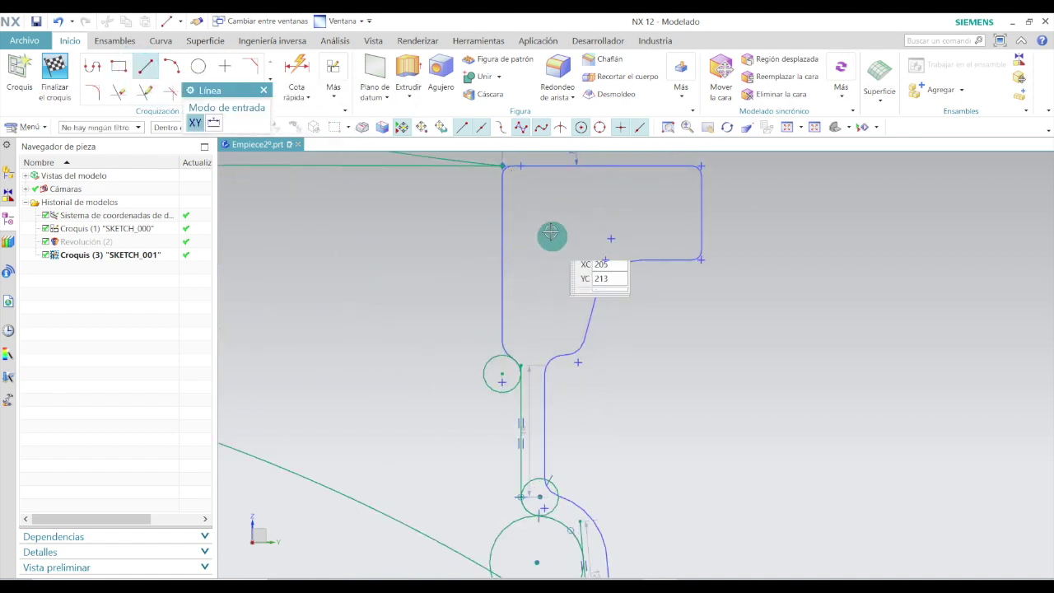
left_click(502, 164)
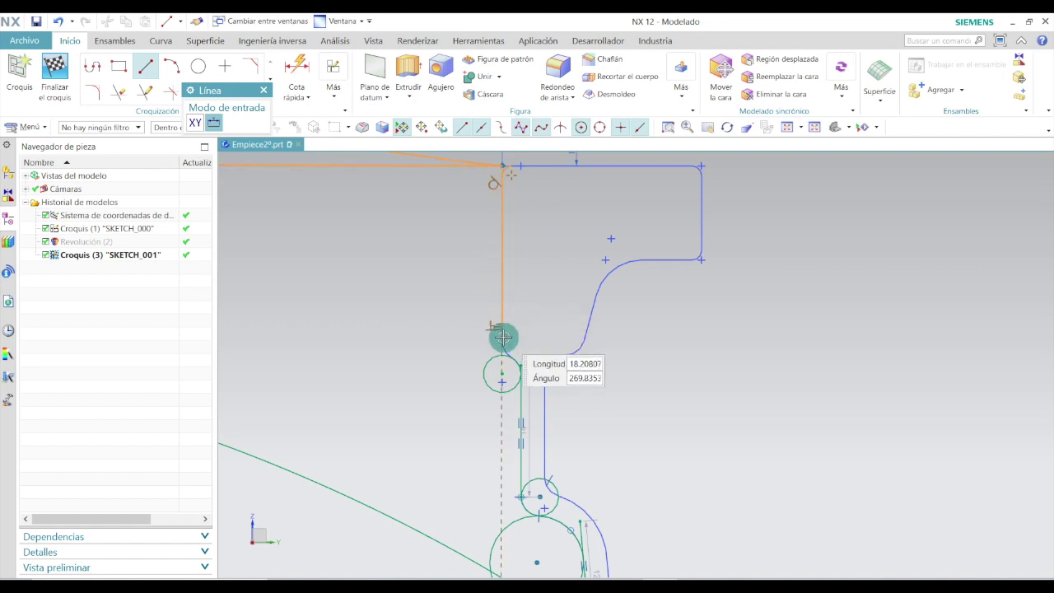
scroll(501, 350, "down", 4)
scroll(508, 338, "down", 3)
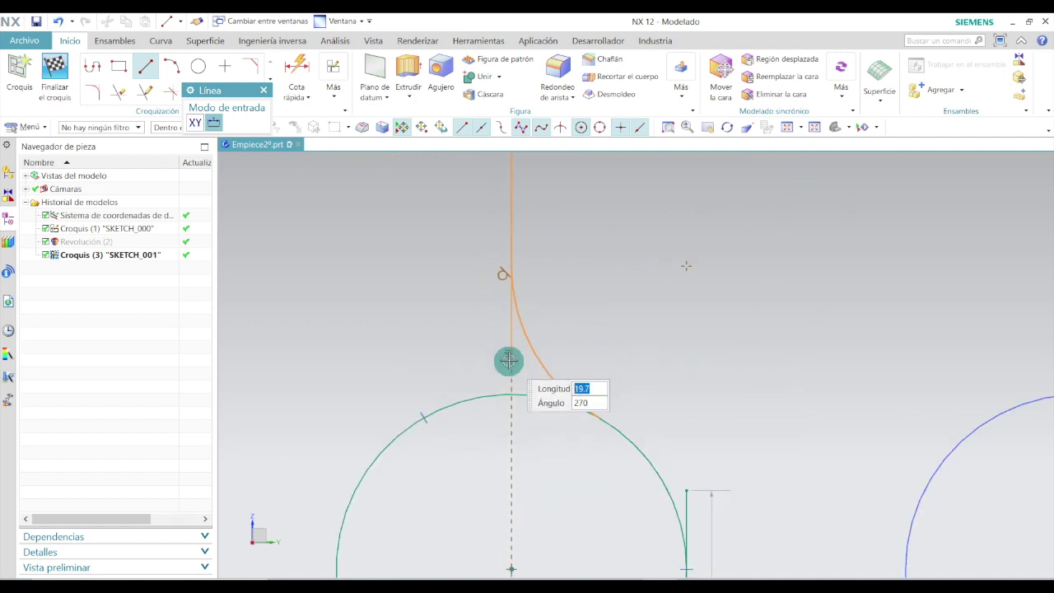
left_click(510, 349)
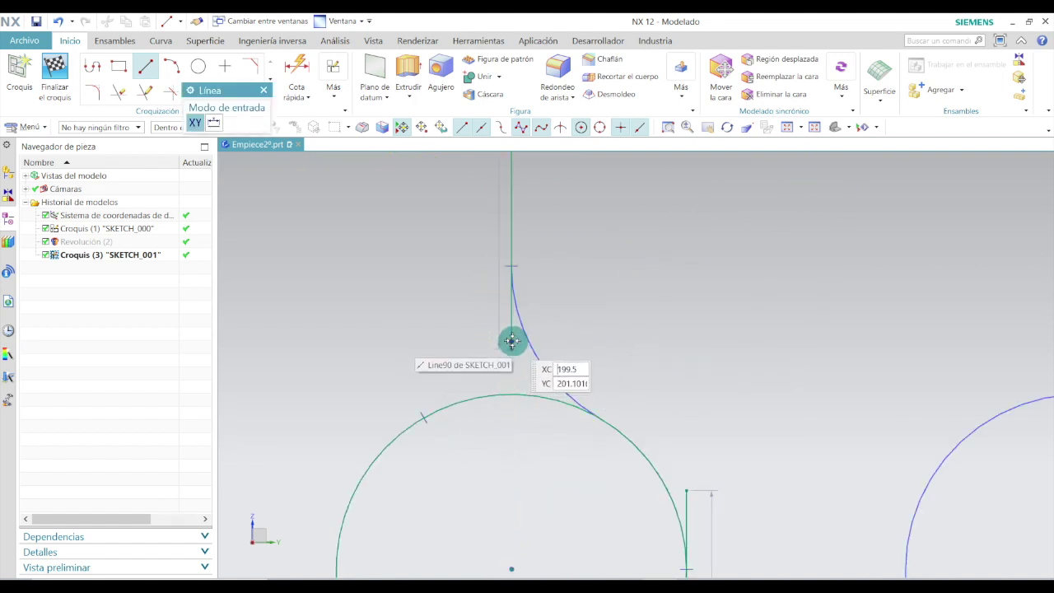
key("Escape")
- Fillet the upper vertical line and the circle below it with a 2 mm radius
scroll(577, 297, "up", 3)
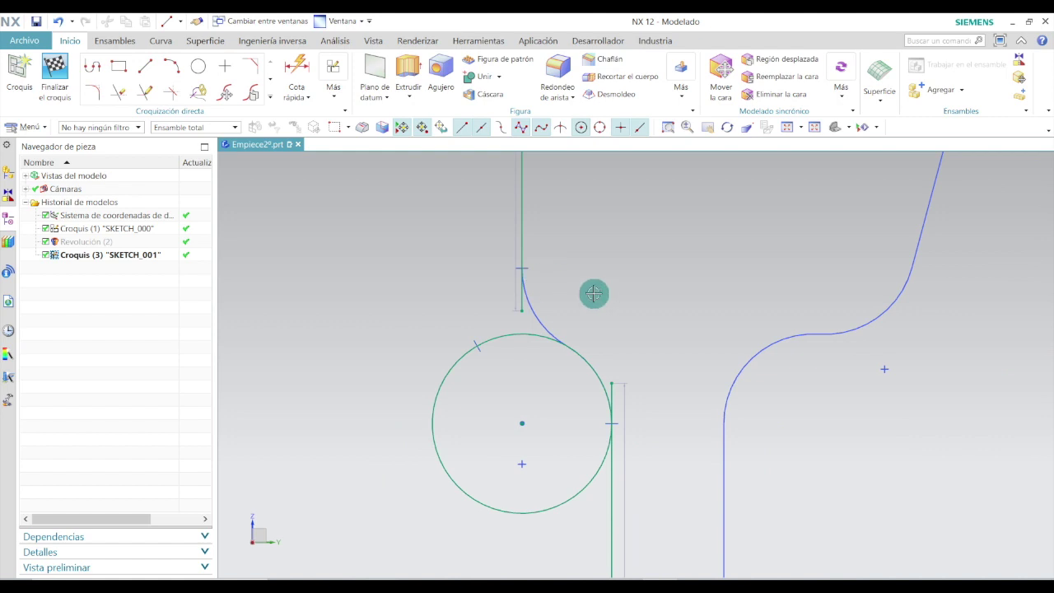
left_click(97, 96)
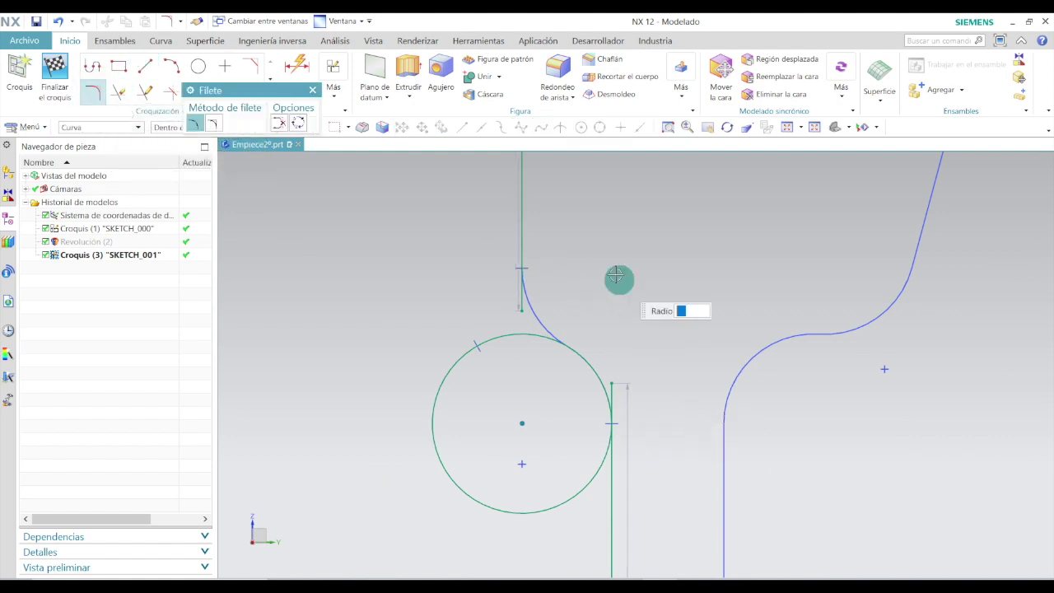
left_click(523, 235)
left_click(589, 358)
scroll(552, 305, "down", 4)
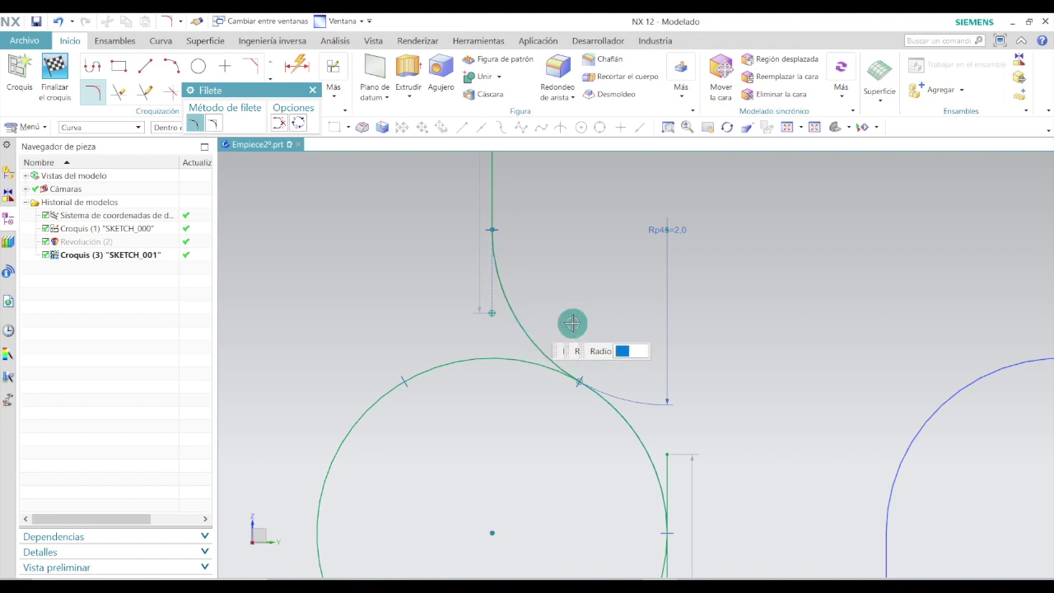
left_click(312, 90)
- Try to trim the upper small circle where it meets the vertical line and the circle below, and undo the trim
scroll(552, 299, "up", 6)
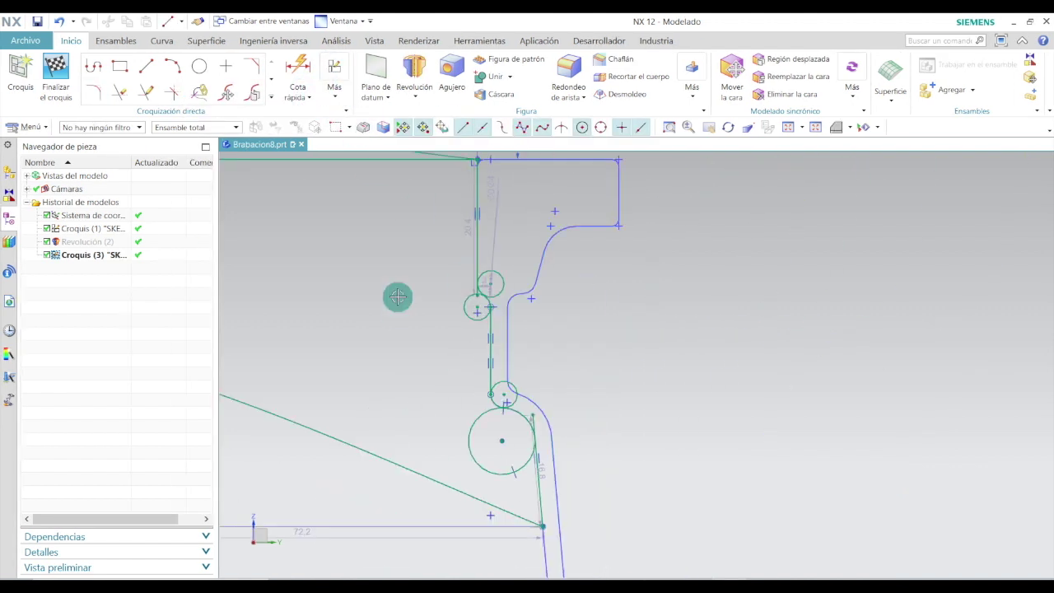
left_click(121, 92)
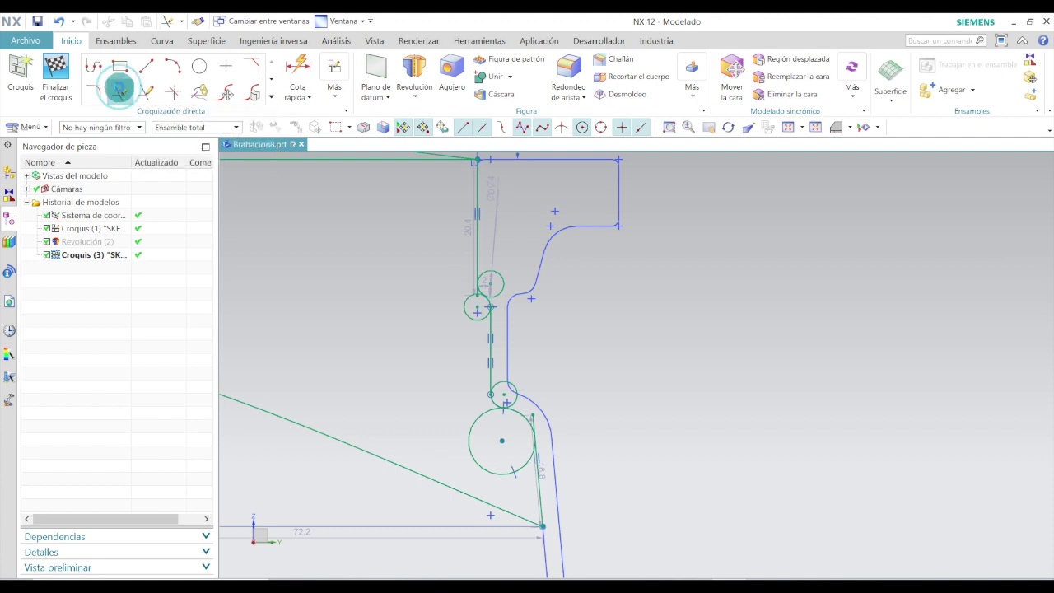
scroll(460, 228, "down", 5)
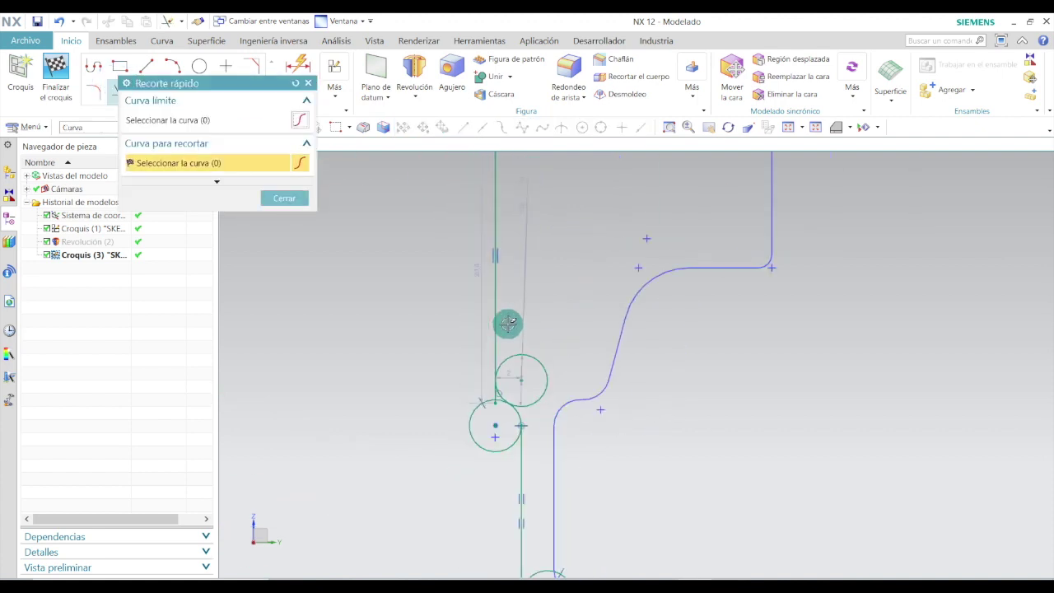
scroll(487, 435, "down", 5)
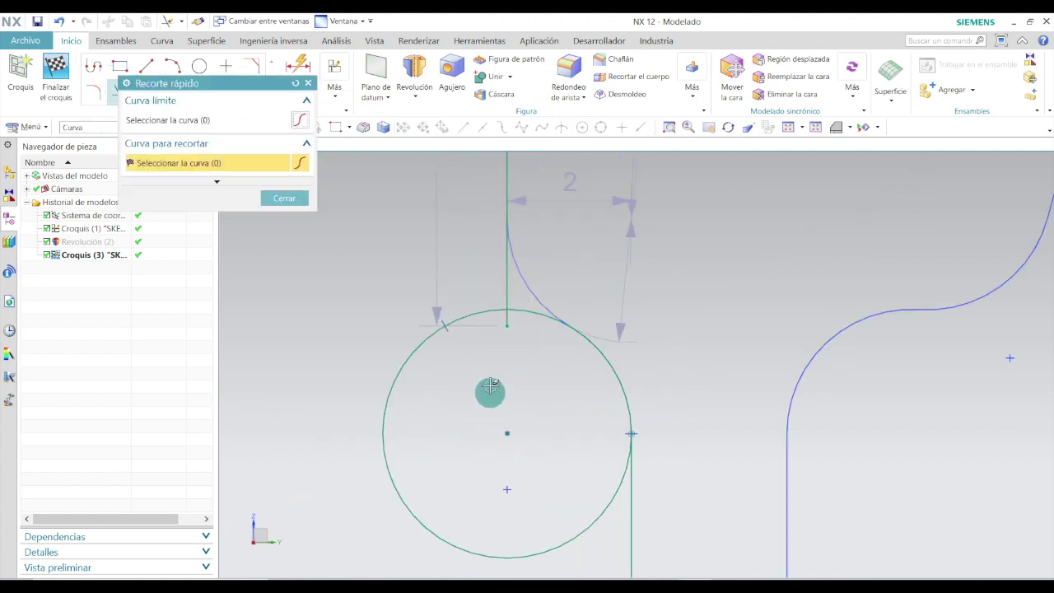
left_click(307, 83)
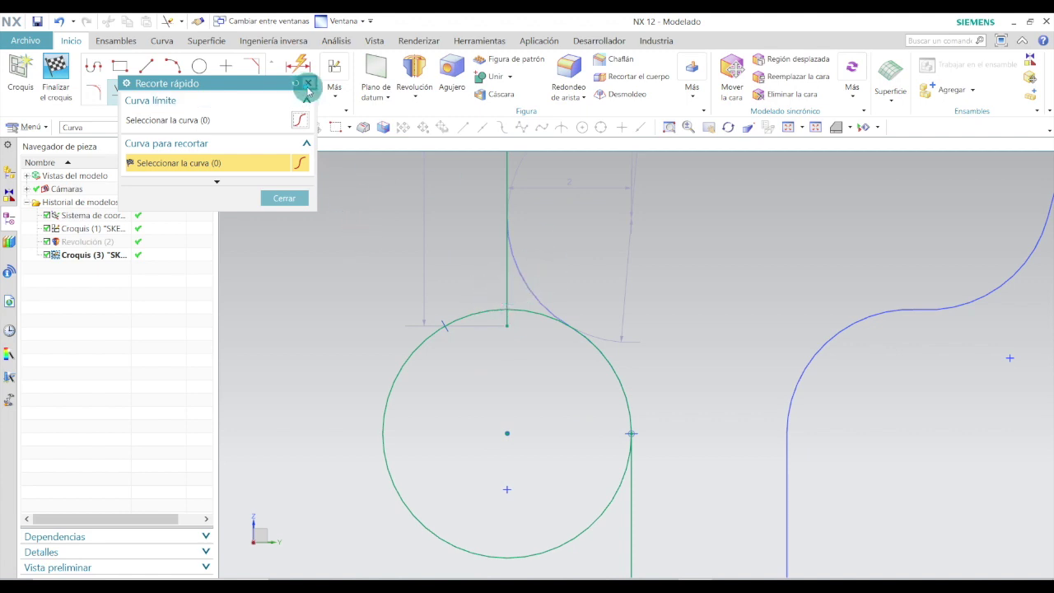
left_click(58, 24)
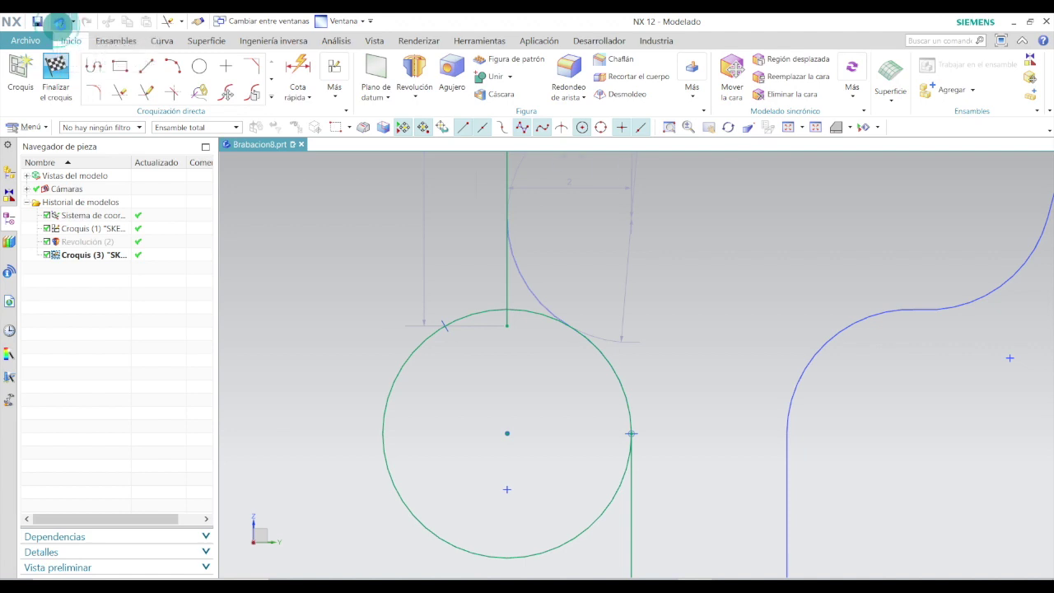
- Trim the upper vertical line beyond its tangent point and the unused portions of the circle centred below it
left_click(122, 94)
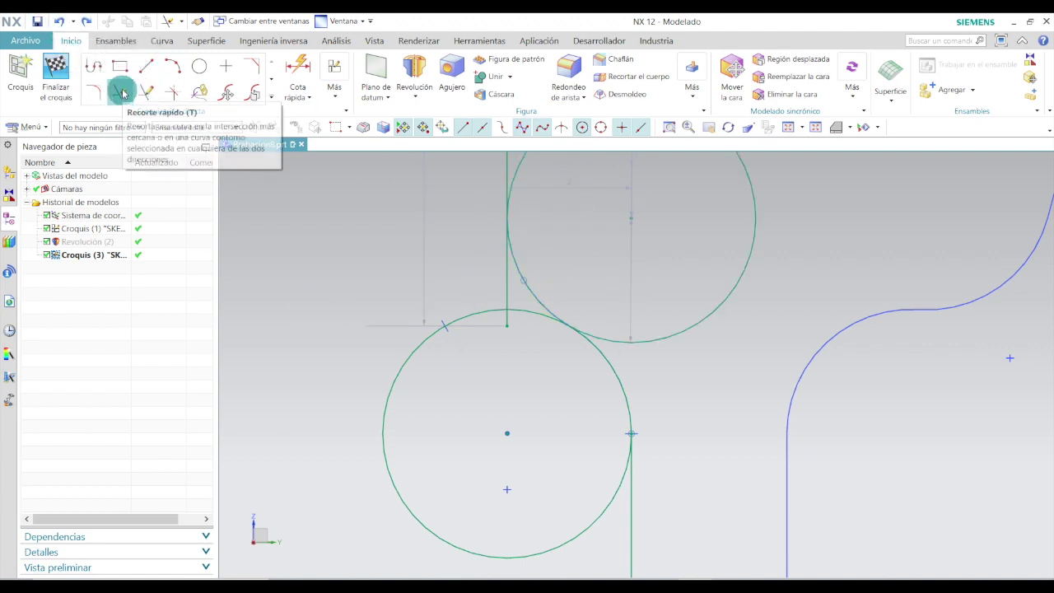
left_click(509, 299)
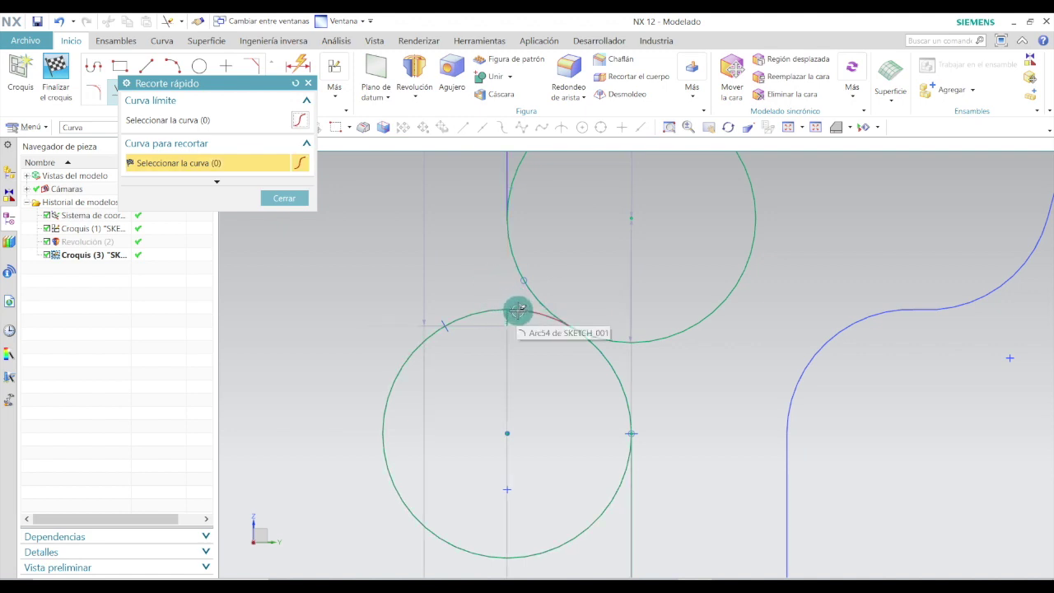
left_click_drag(518, 310, 674, 335)
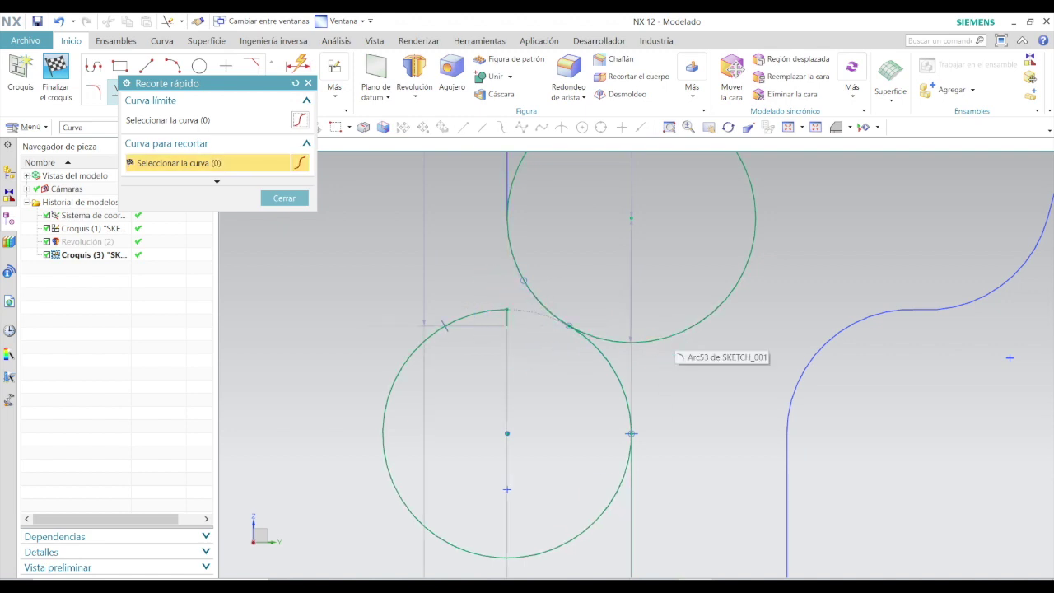
scroll(620, 359, "down", 3)
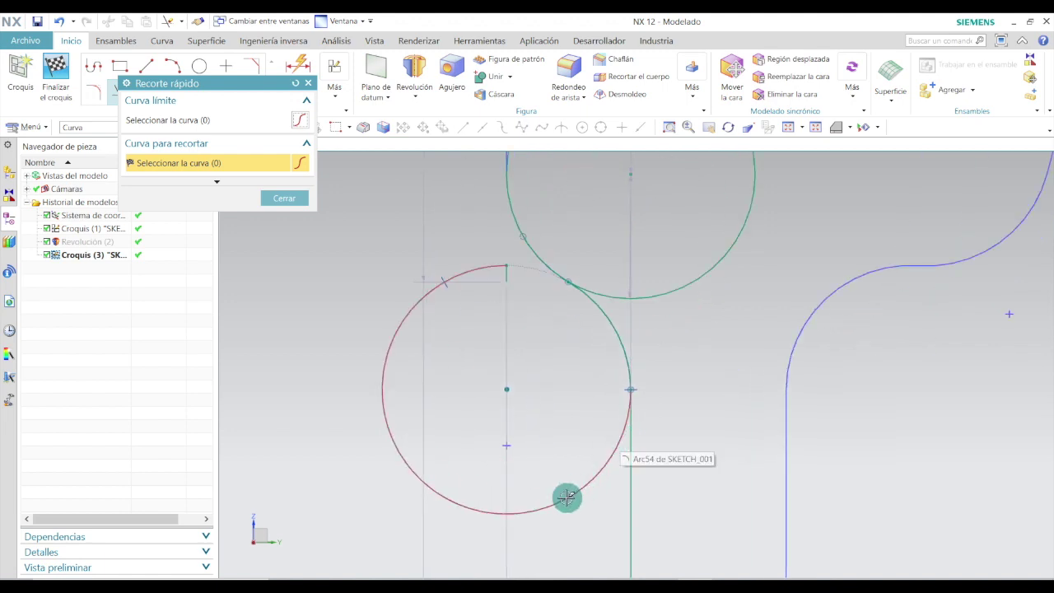
left_click(567, 498)
- Trim the two lower circles to the arcs linking the vertical and inclined lines, and trim the inclined line's upper overhang
scroll(565, 499, "down", 5)
scroll(594, 418, "up", 4)
left_click(590, 406)
scroll(590, 406, "down", 4)
scroll(587, 405, "up", 4)
scroll(585, 399, "down", 4)
scroll(669, 313, "up", 5)
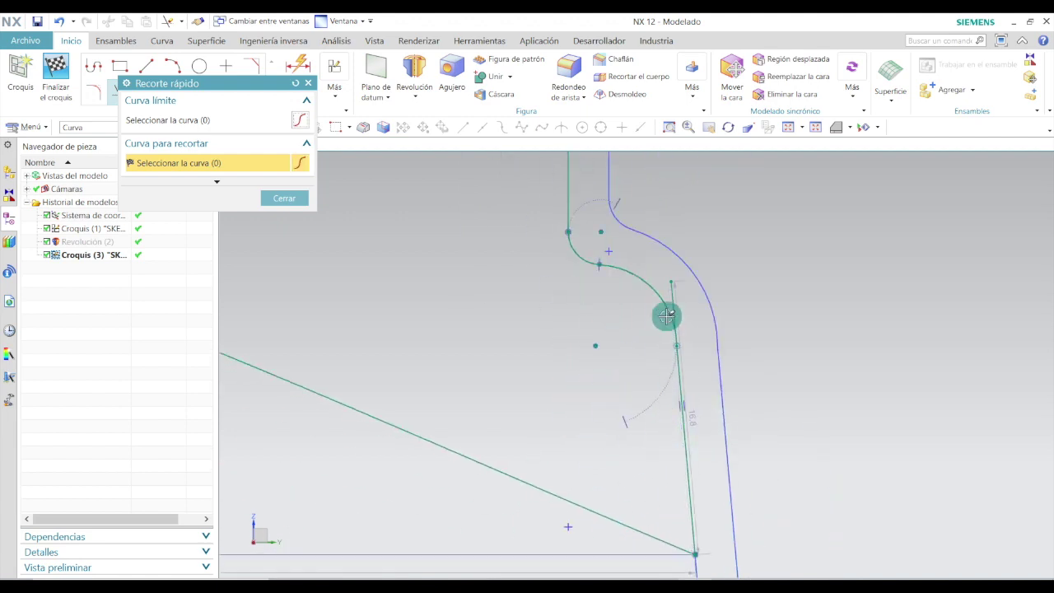
left_click(689, 288)
- Inspect the trimmed contour's junctions from the spline's outer endpoint along the inclined line and bend arcs to the upper bend
scroll(711, 404, "down", 3)
scroll(713, 502, "up", 5)
scroll(713, 492, "down", 2)
scroll(737, 523, "up", 2)
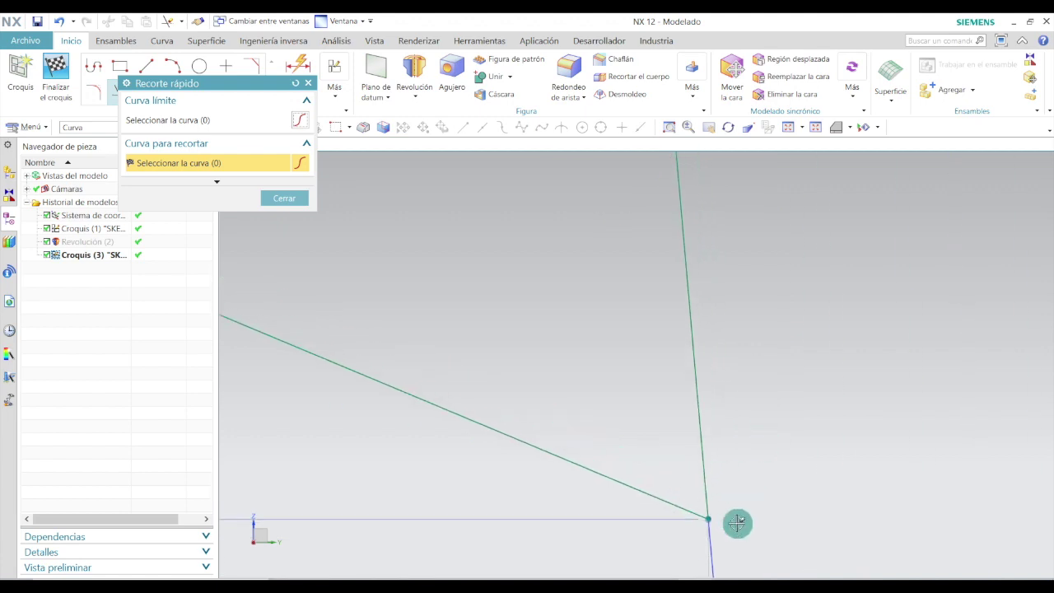
scroll(699, 534, "down", 3)
scroll(699, 271, "up", 3)
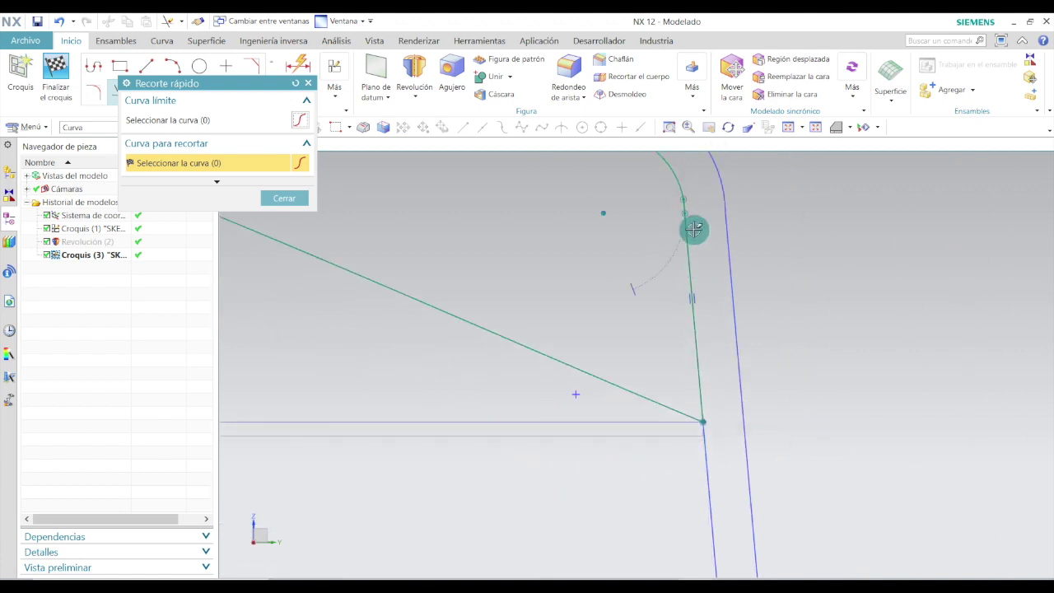
scroll(694, 222, "down", 2)
scroll(635, 287, "up", 4)
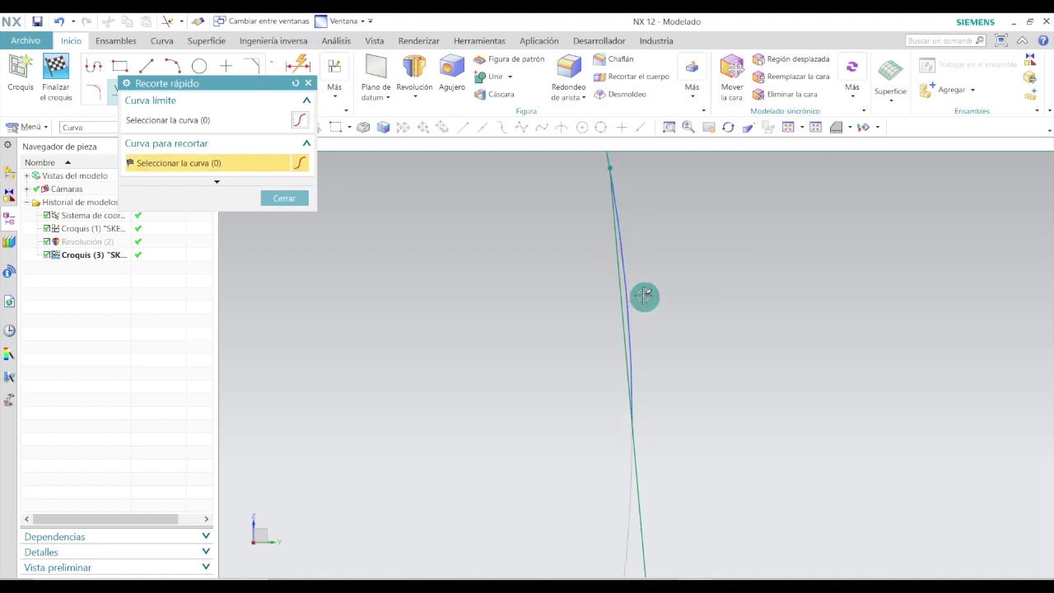
scroll(642, 416, "down", 3)
scroll(470, 280, "up", 5)
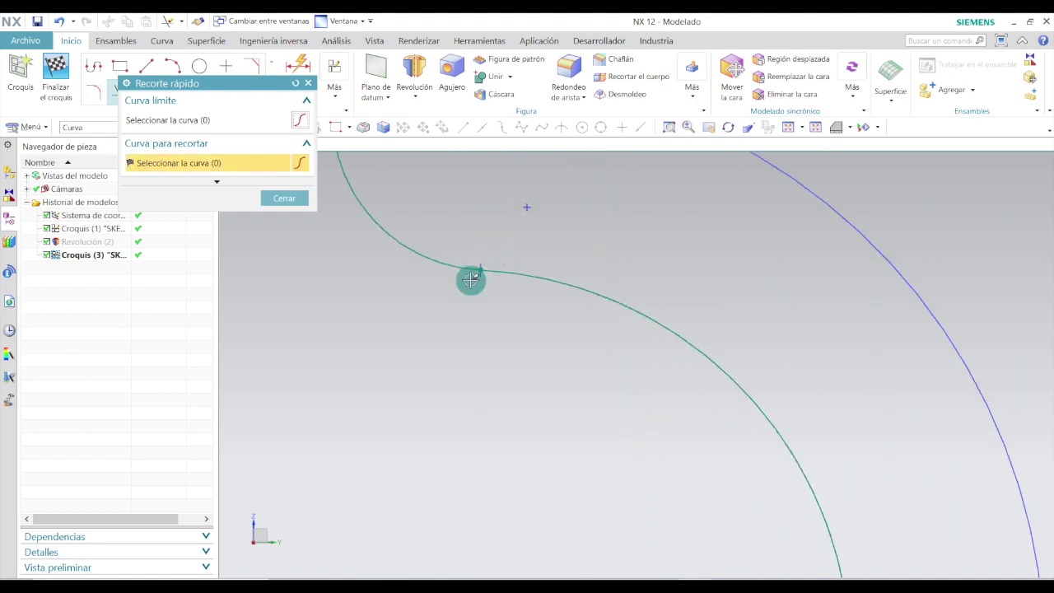
scroll(487, 330, "down", 4)
scroll(506, 362, "up", 2)
scroll(454, 331, "up", 4)
scroll(466, 313, "down", 3)
scroll(464, 379, "up", 3)
- Trim away the upper small circle beside the vertical wall and finish trimming
scroll(459, 219, "up", 5)
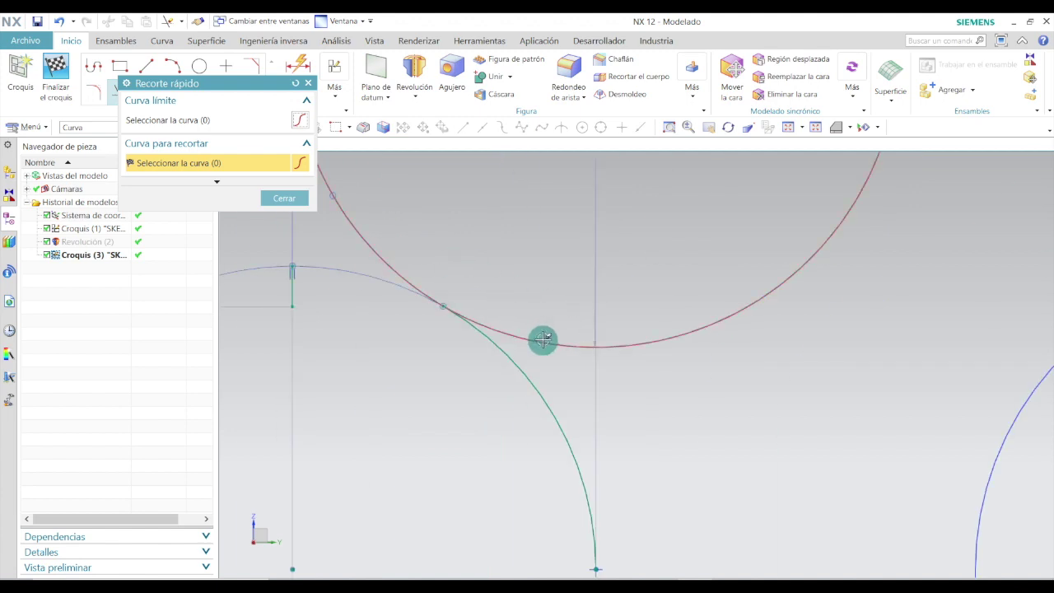
left_click(537, 336)
scroll(635, 346, "down", 4)
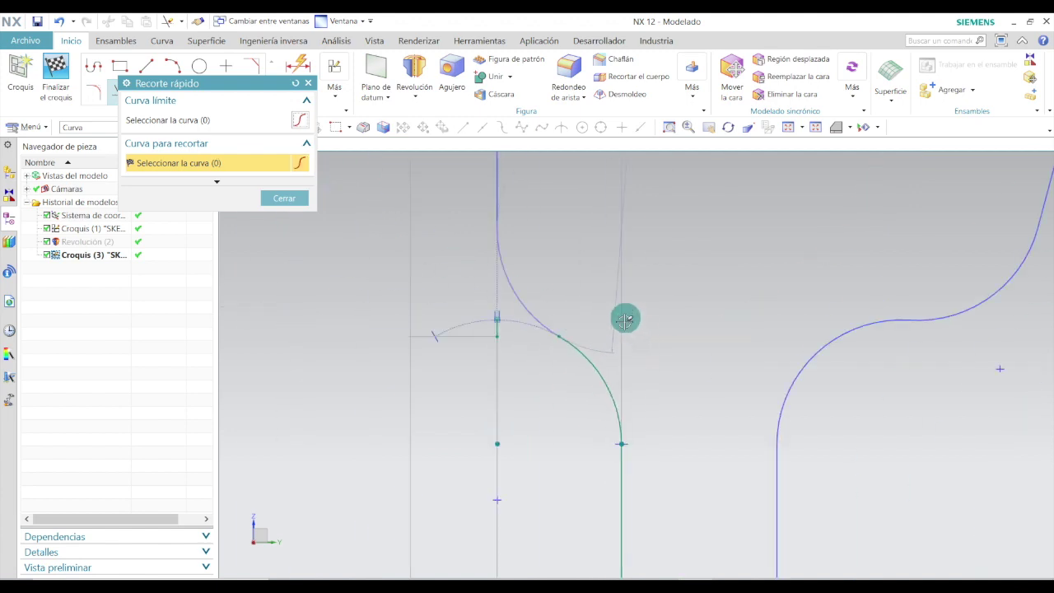
scroll(620, 285, "down", 2)
left_click(302, 198)
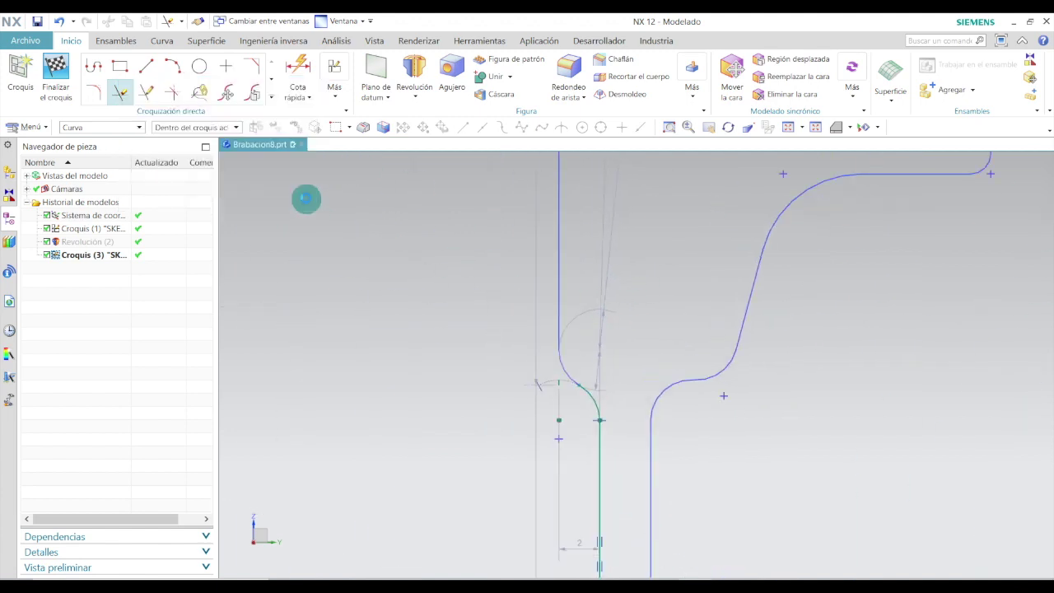
- Draw a circle about 4 mm in diameter on the upper bend arc's centre, through its junction with the lower arc
left_click(199, 66)
scroll(617, 400, "up", 4)
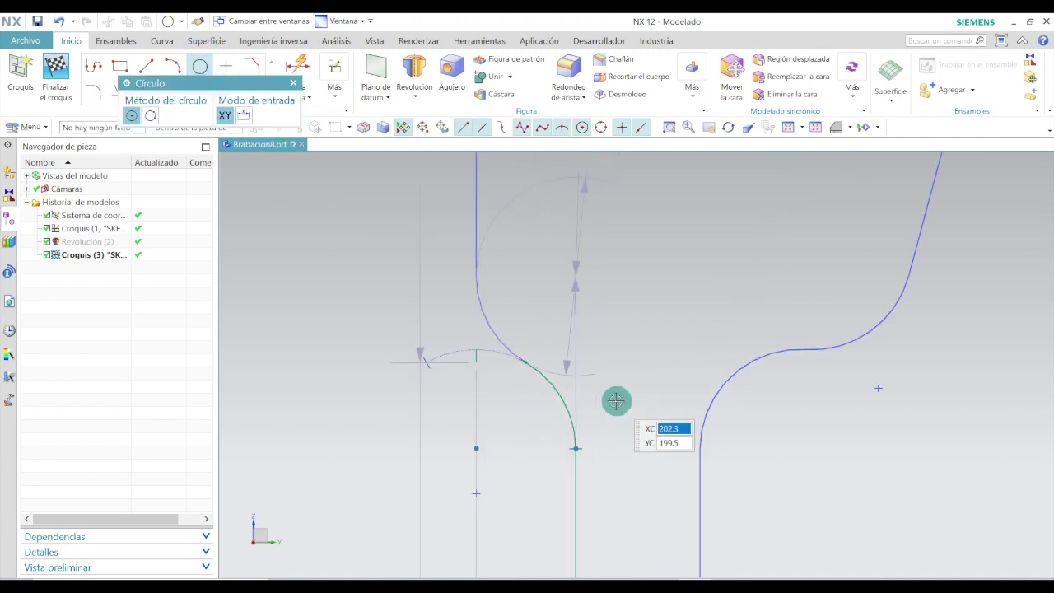
scroll(527, 329, "up", 4)
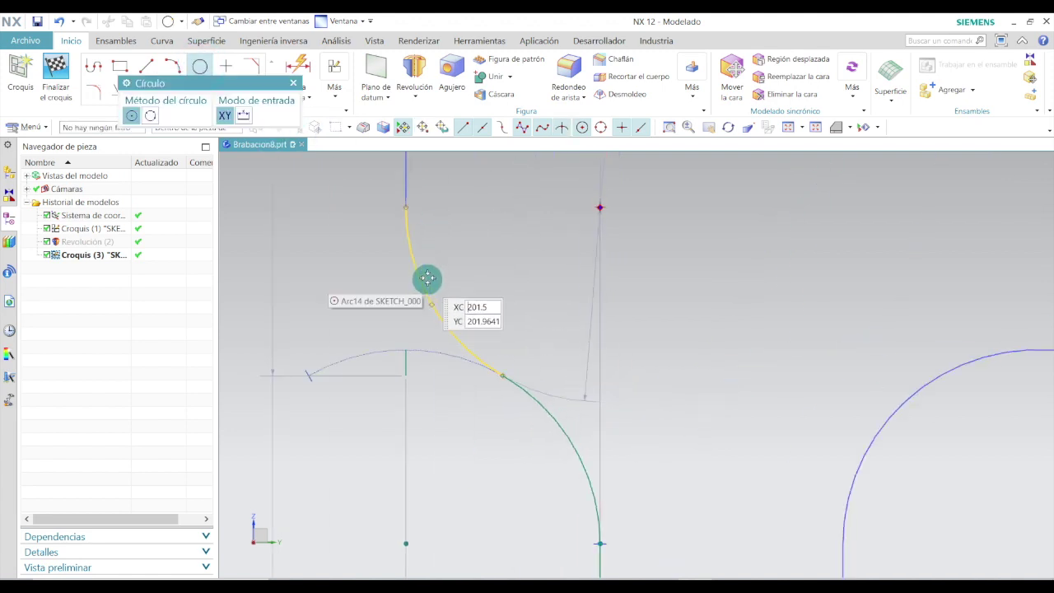
left_click(600, 206)
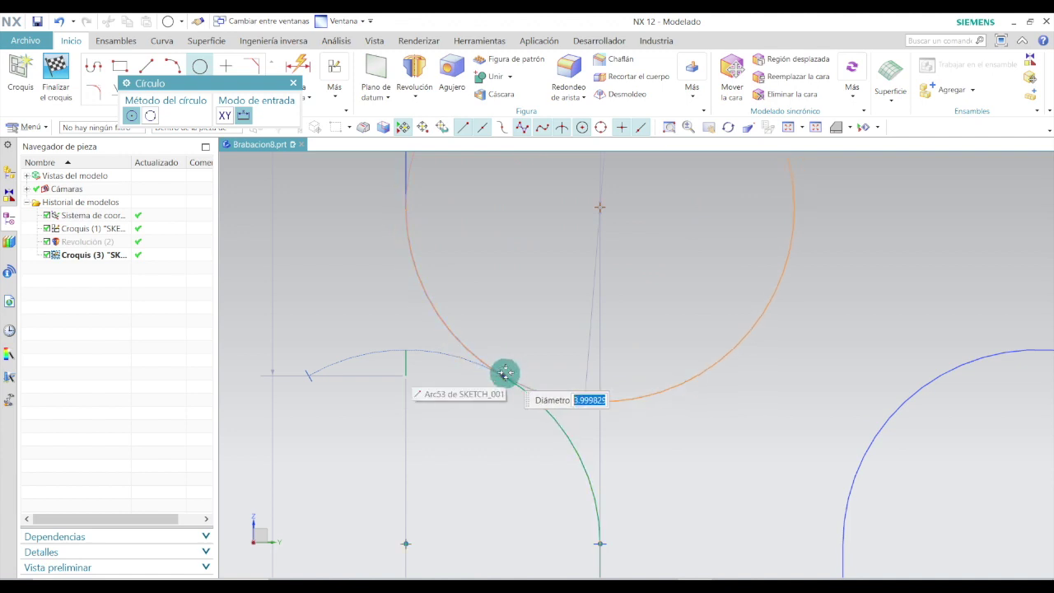
scroll(506, 383, "down", 5)
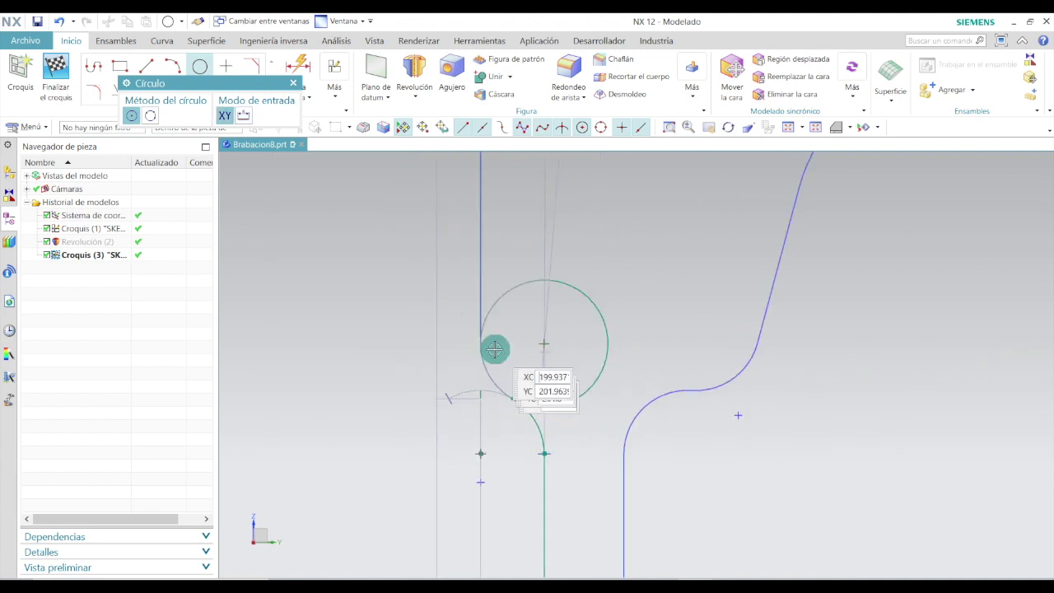
left_click(512, 391)
key("Escape")
- Draw a vertical line 20.7 mm long from the circle's tangent point on the wall up past the rim's upper inner corner
left_click(144, 69)
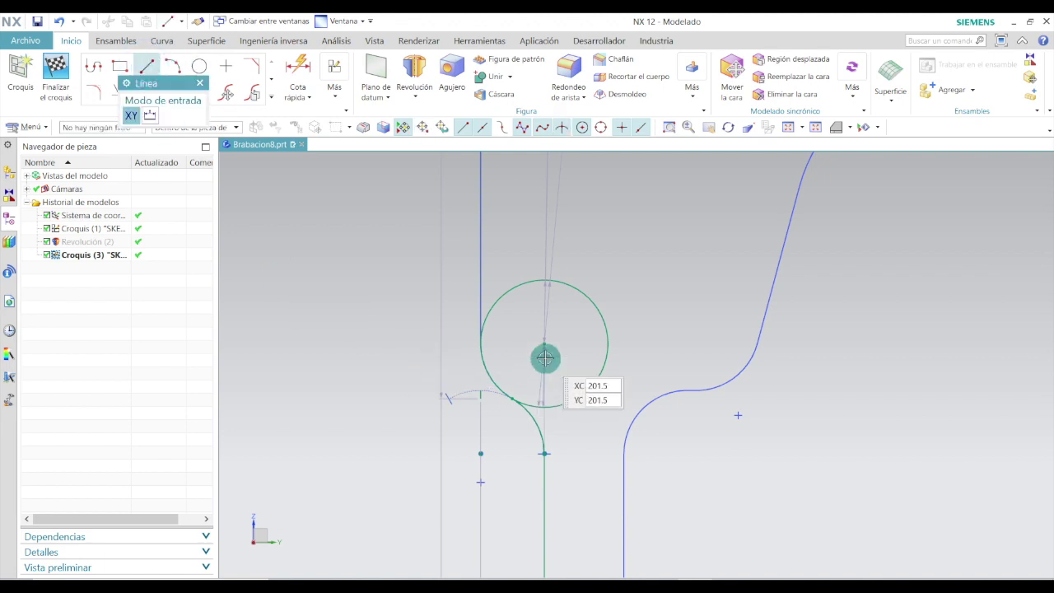
left_click(481, 343)
scroll(473, 370, "up", 3)
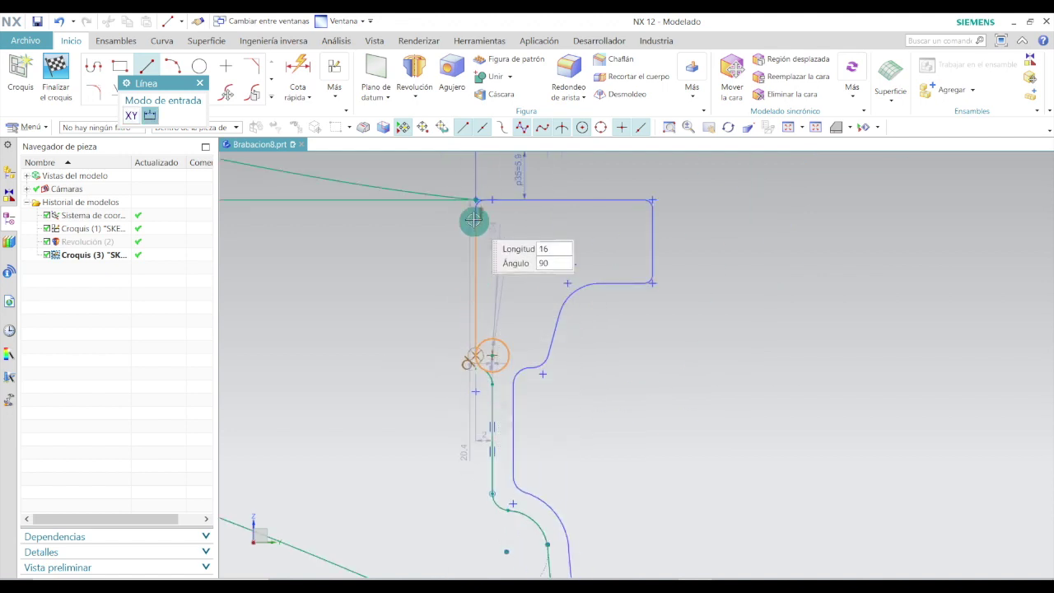
scroll(474, 170, "down", 3)
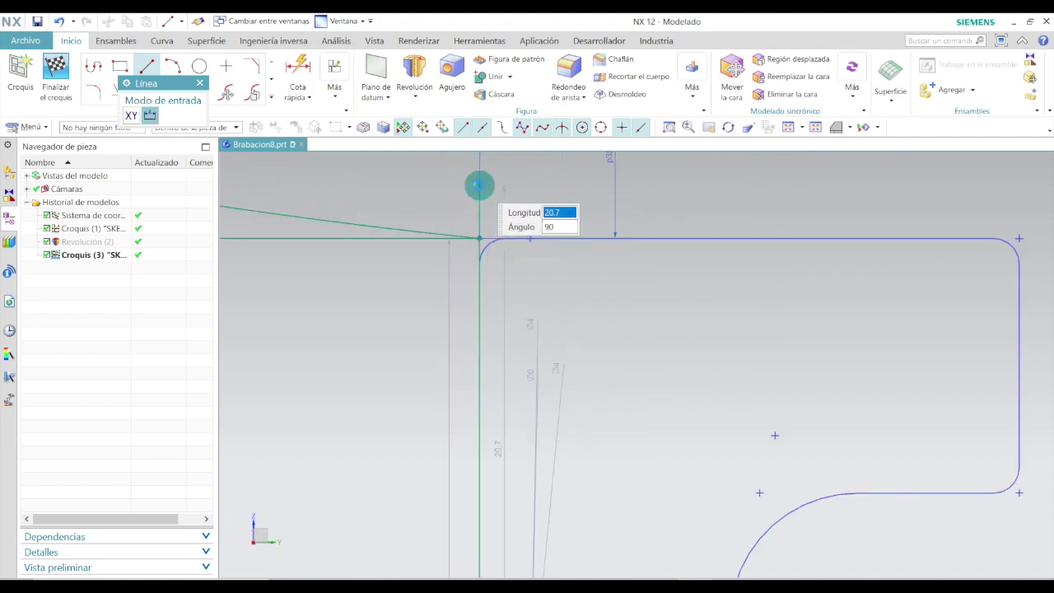
scroll(479, 183, "up", 3)
left_click(480, 181)
key("Escape")
- Trim the circle to the short arc between the vertical line and the lower arc
scroll(486, 395, "down", 4)
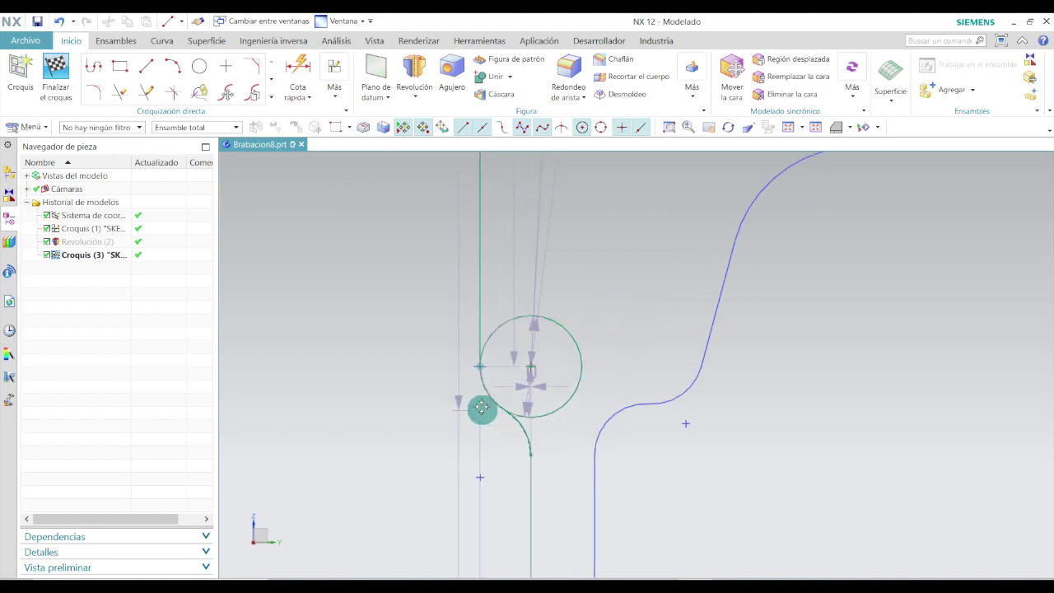
left_click(119, 93)
scroll(504, 352, "down", 4)
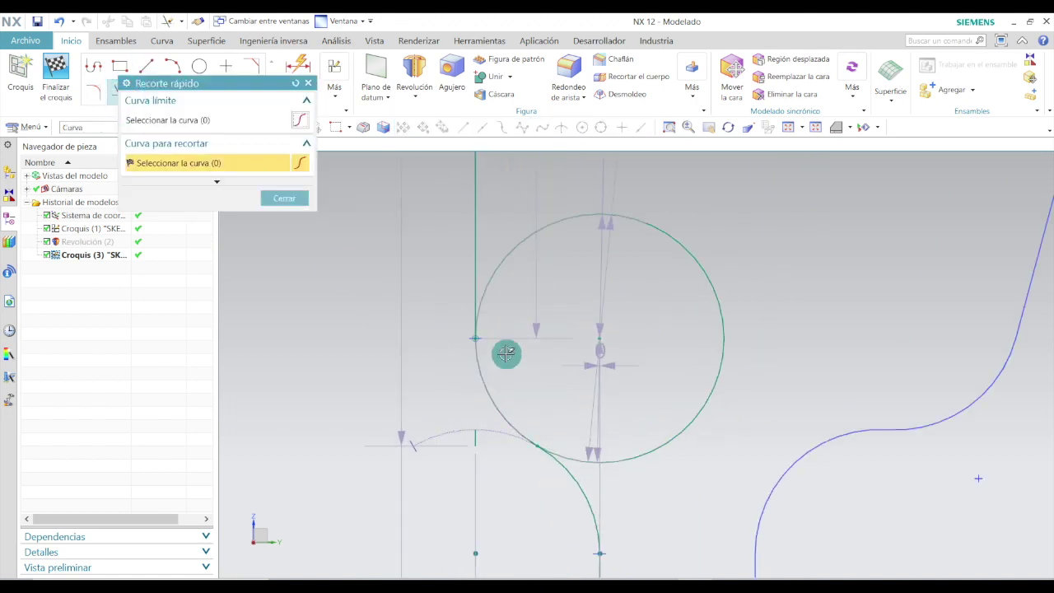
left_click(517, 247)
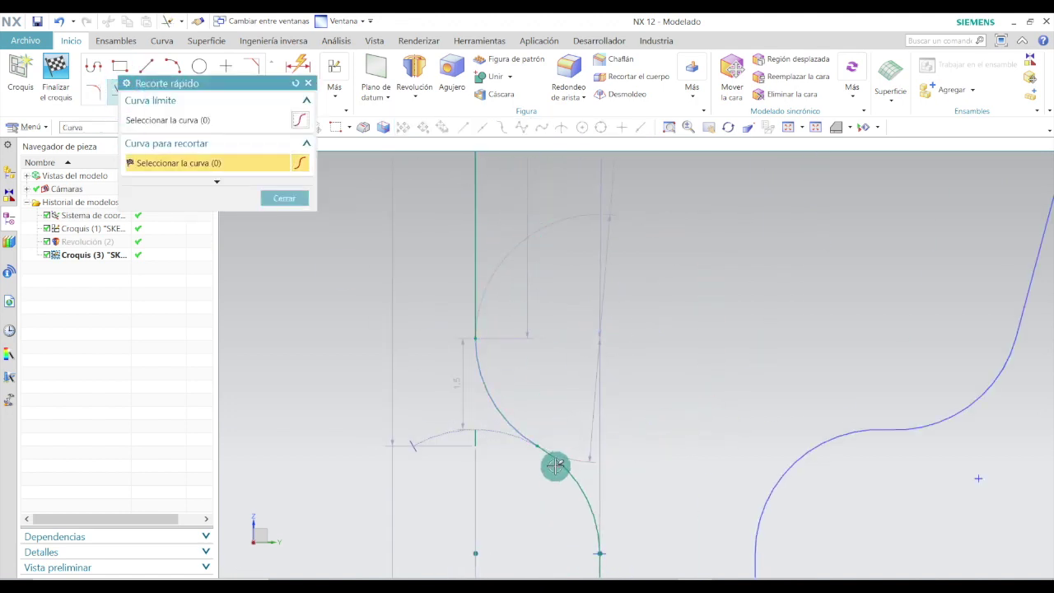
middle_click(183, 123)
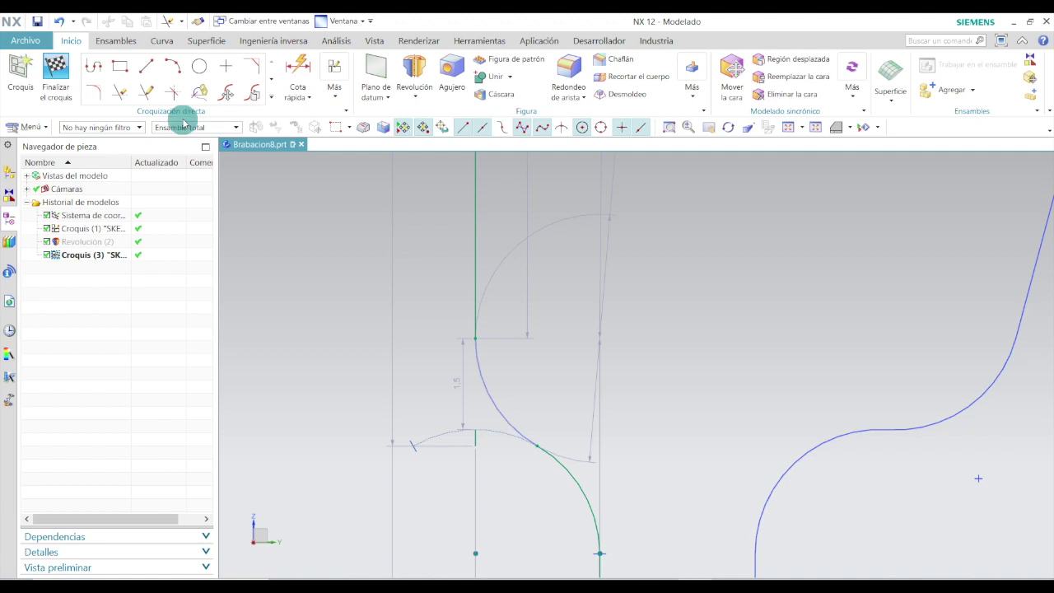
left_click(97, 92)
left_click(476, 291)
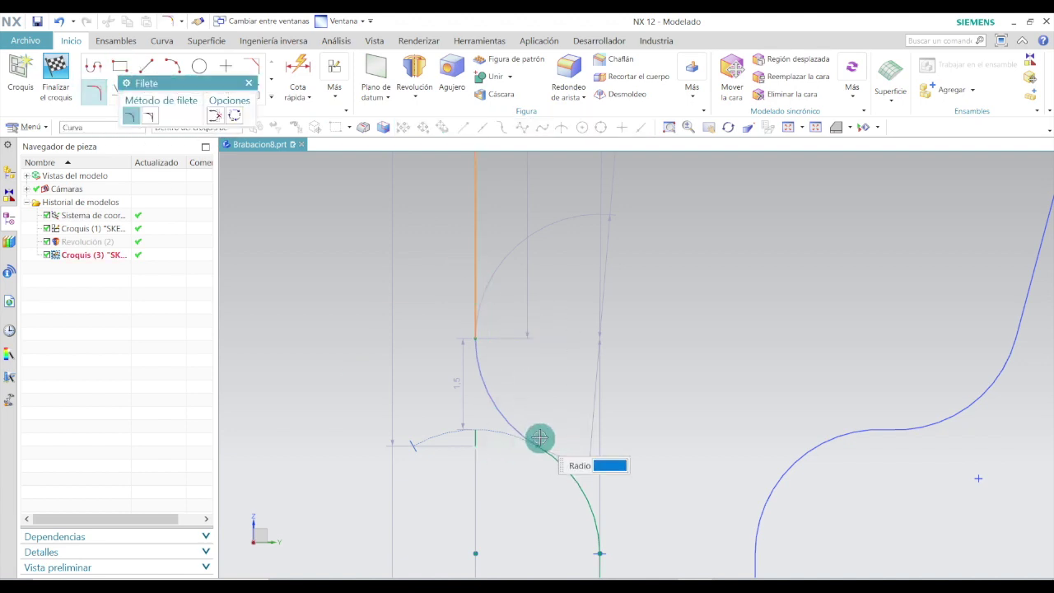
left_click(537, 445)
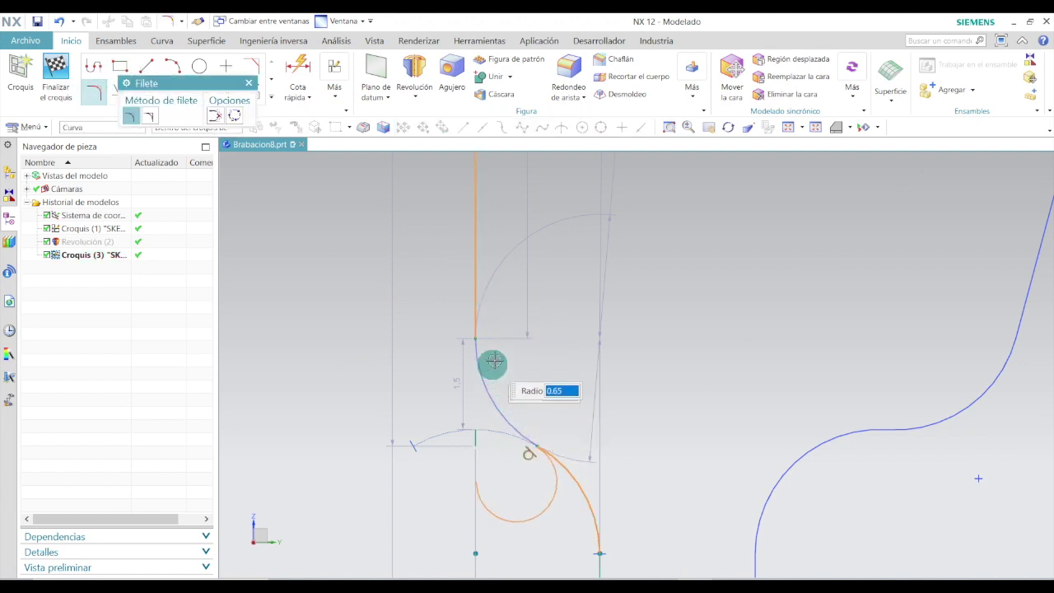
key("Escape")
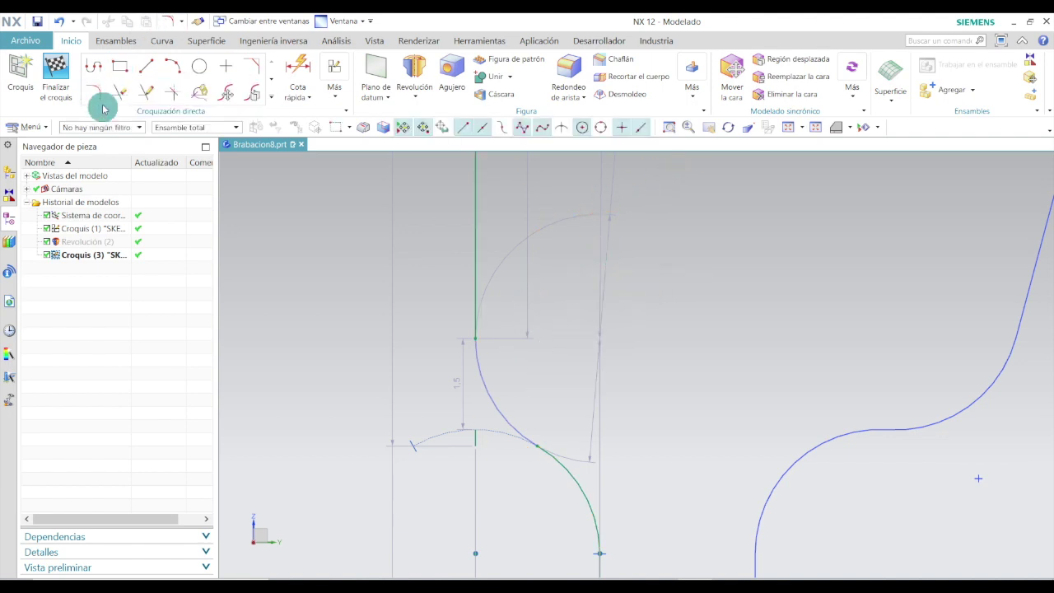
- Fillet the vertical line and the lower arc with a 2 mm radius
left_click(482, 236)
left_click(558, 459)
scroll(482, 382, "up", 5)
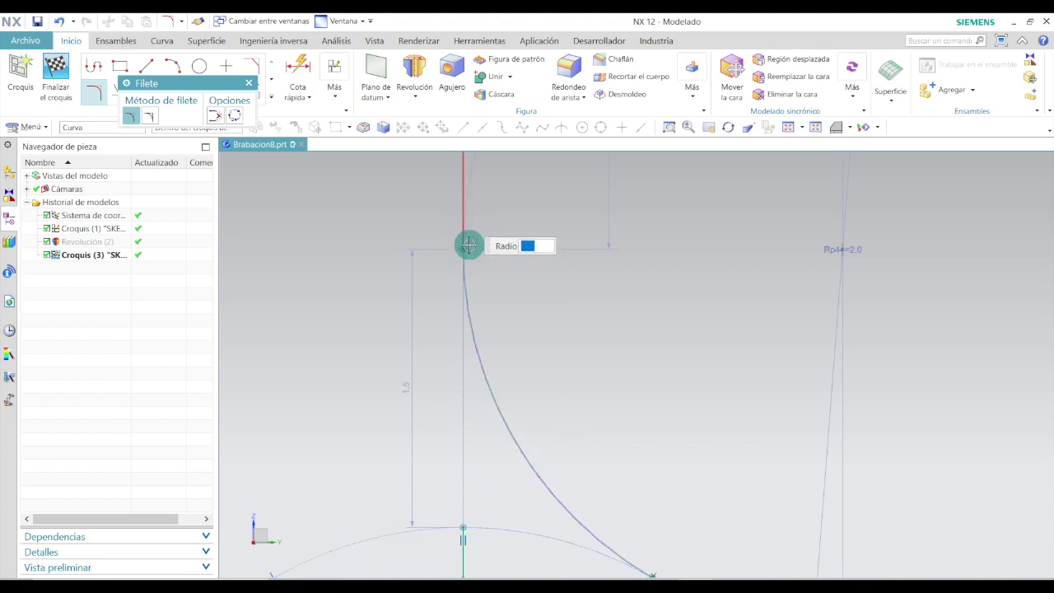
scroll(494, 391, "down", 3)
key("Escape")
- Trim away the vertical line that runs past the rim's upper inner corner
scroll(544, 247, "up", 6)
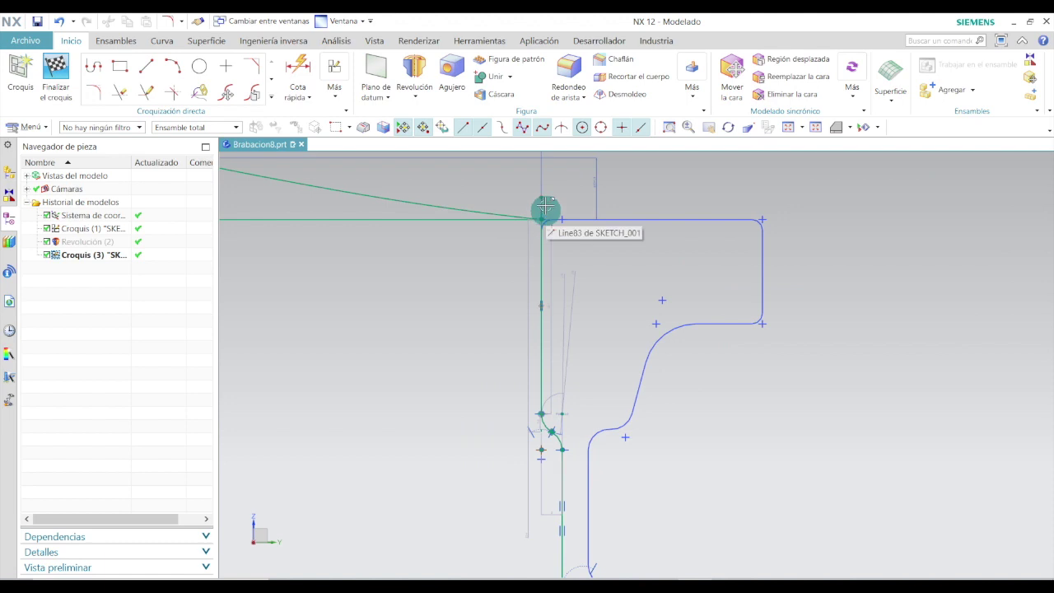
left_click(122, 92)
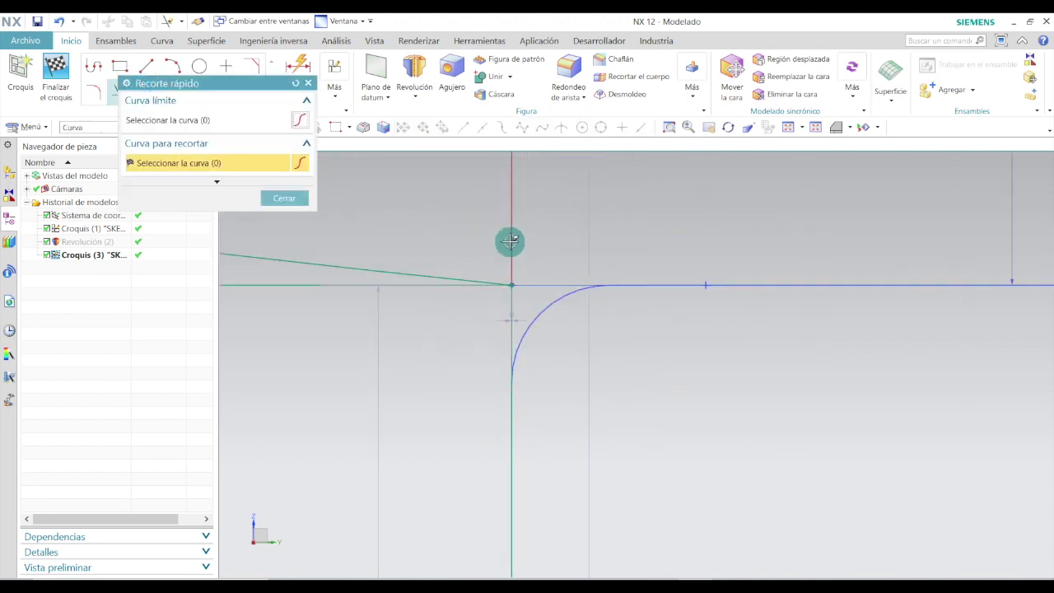
scroll(523, 236, "down", 4)
key("Escape")
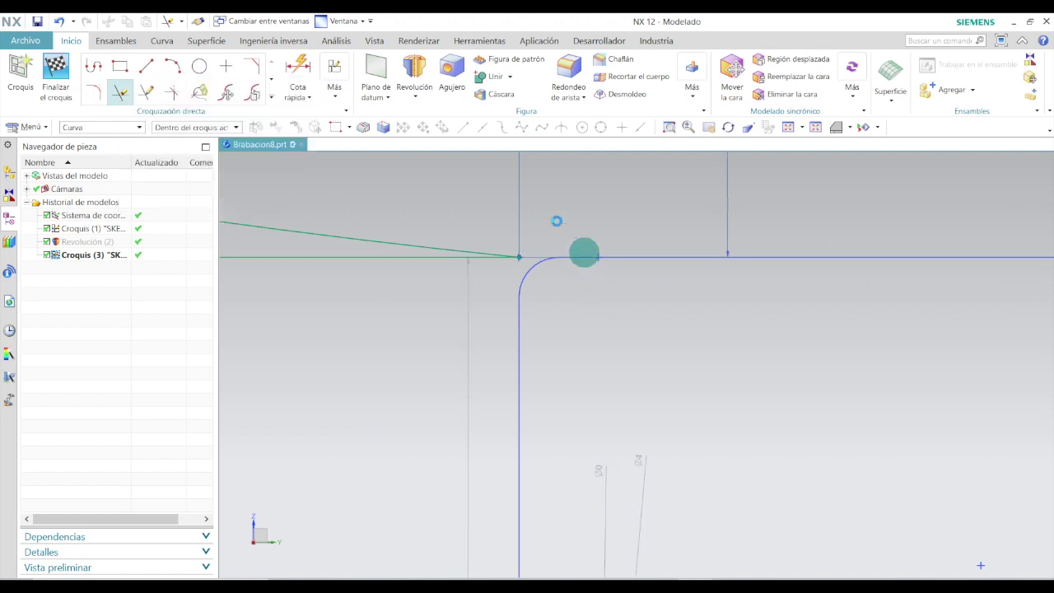
- Draw a vertical line about 18.6 mm long from the rim's upper inner corner down to the fillet arc's upper end
left_click(151, 66)
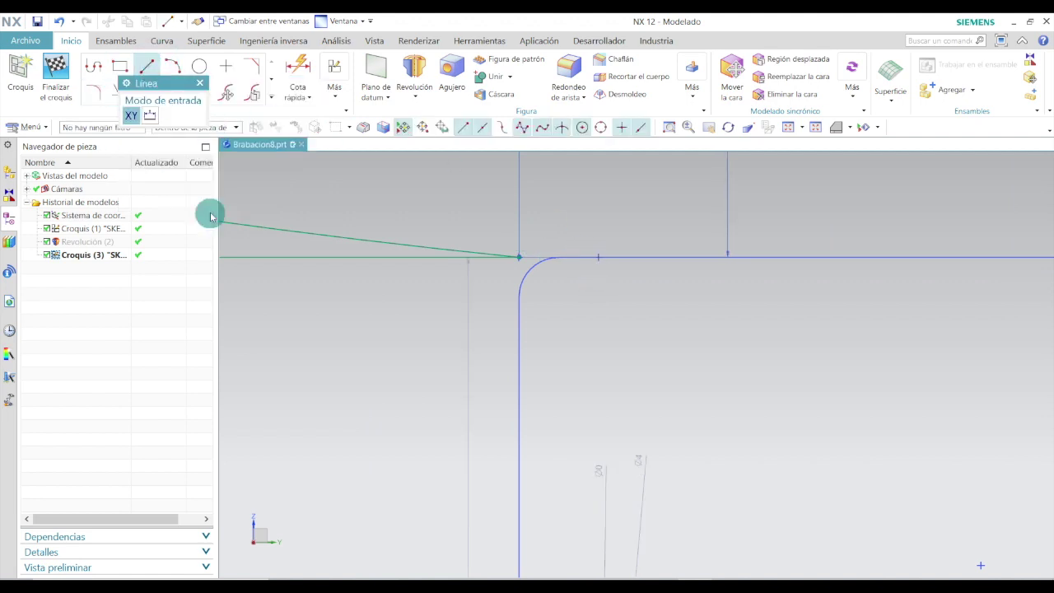
left_click(520, 256)
scroll(519, 256, "down", 2)
scroll(510, 527, "up", 5)
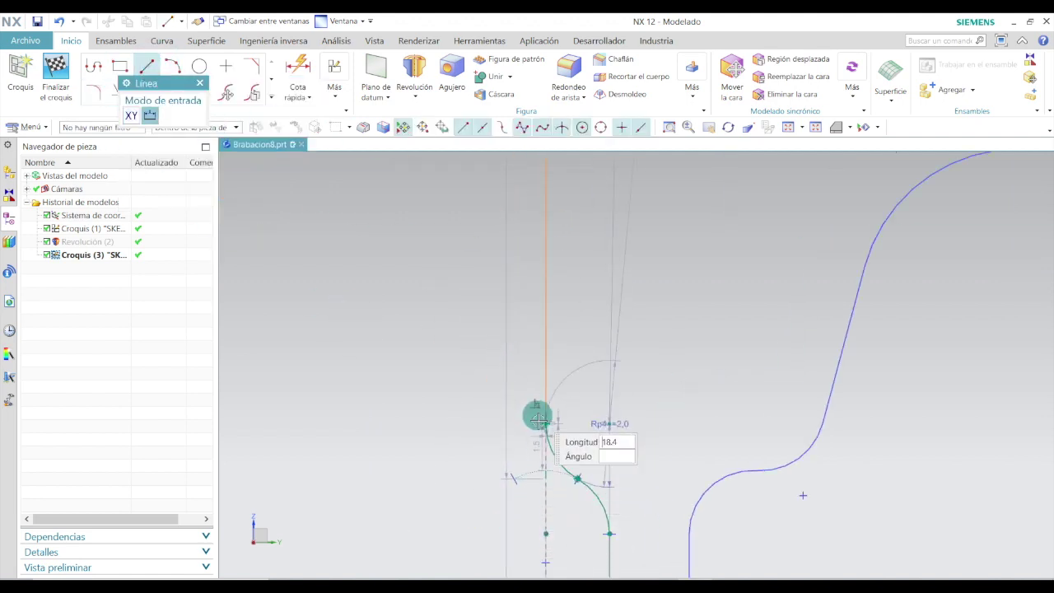
left_click(550, 377)
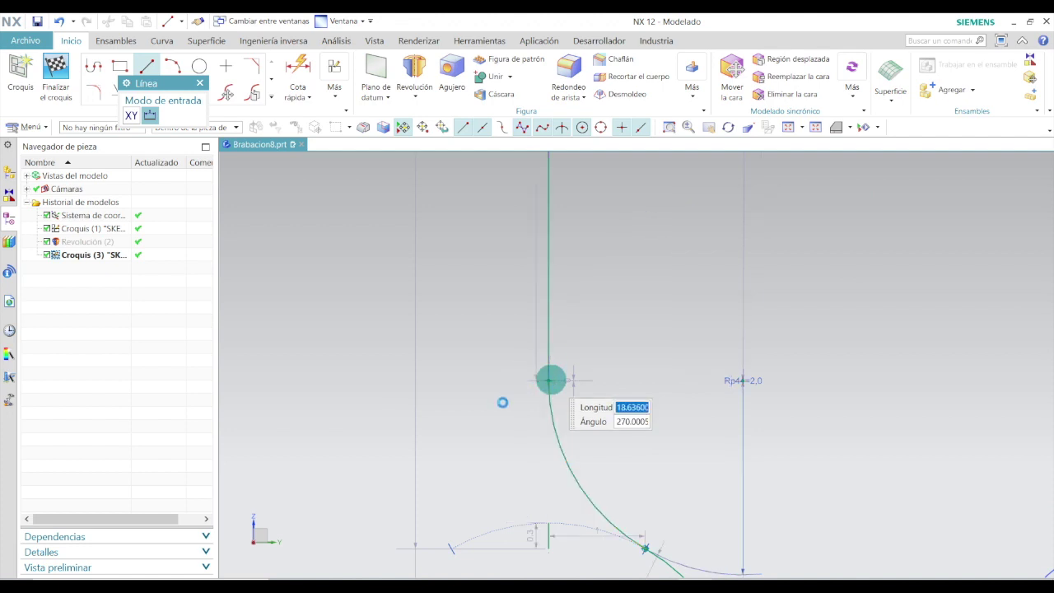
scroll(502, 402, "down", 3)
scroll(577, 370, "up", 4)
scroll(518, 311, "up", 3)
scroll(540, 289, "down", 4)
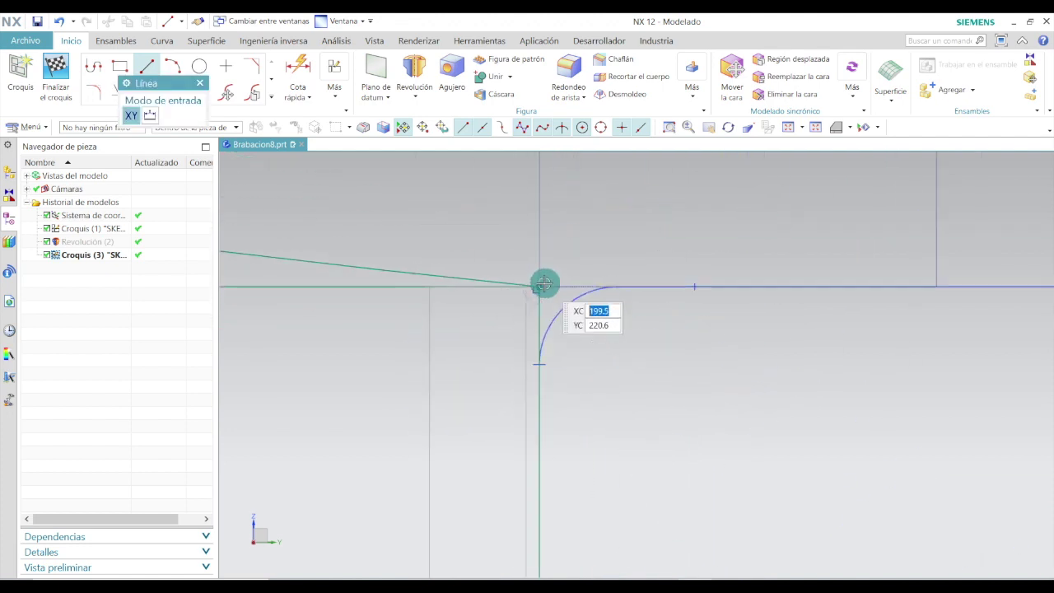
key("Escape")
- Delete the short leftover vertical segment beside the fillet arc and its dimensions
scroll(583, 283, "down", 2)
scroll(596, 493, "down", 1)
scroll(596, 492, "up", 5)
scroll(565, 355, "down", 3)
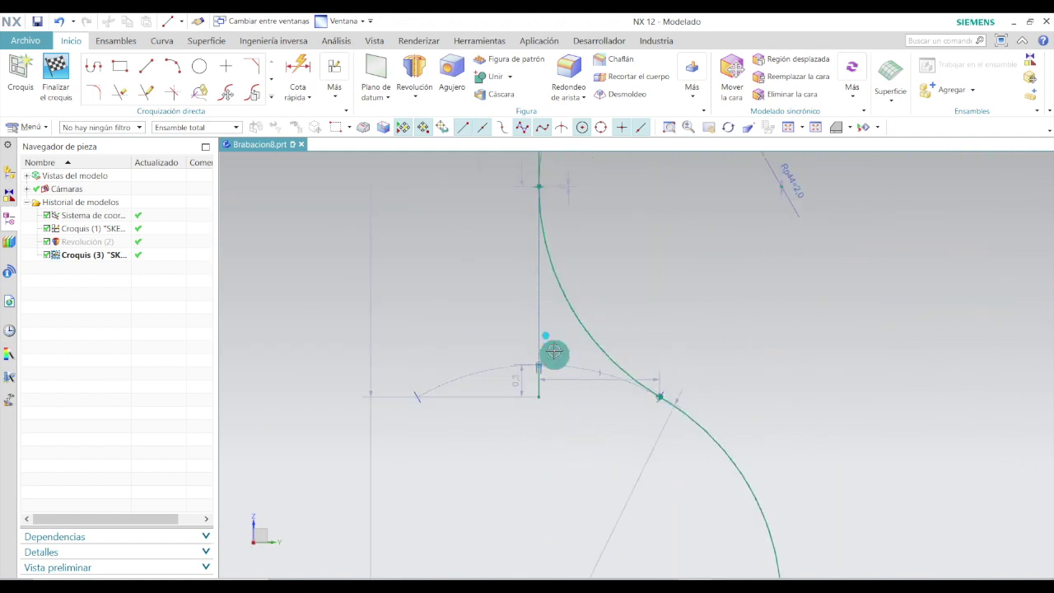
key("Delete")
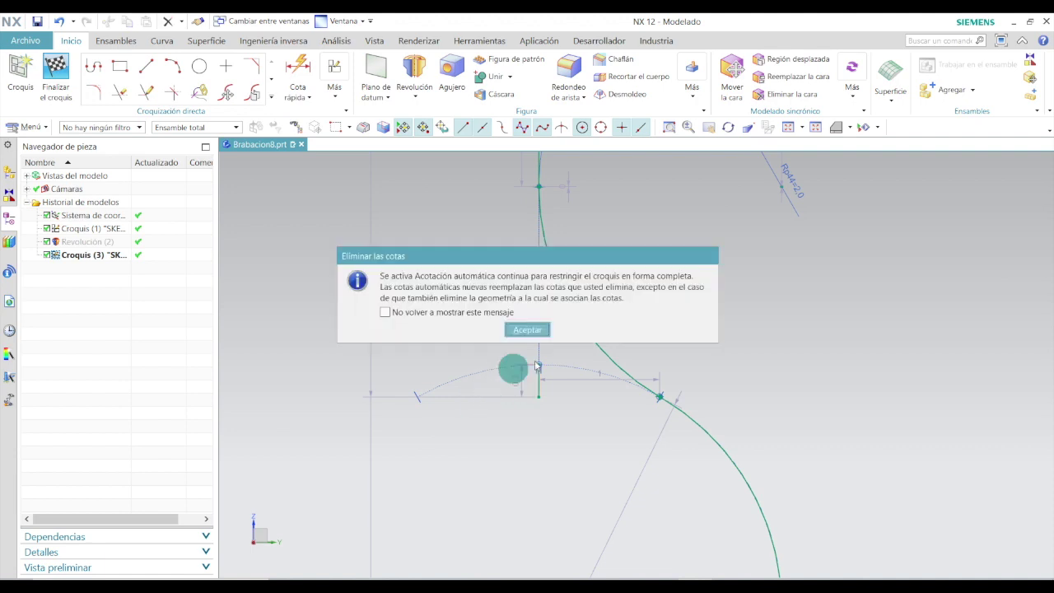
left_click(526, 331)
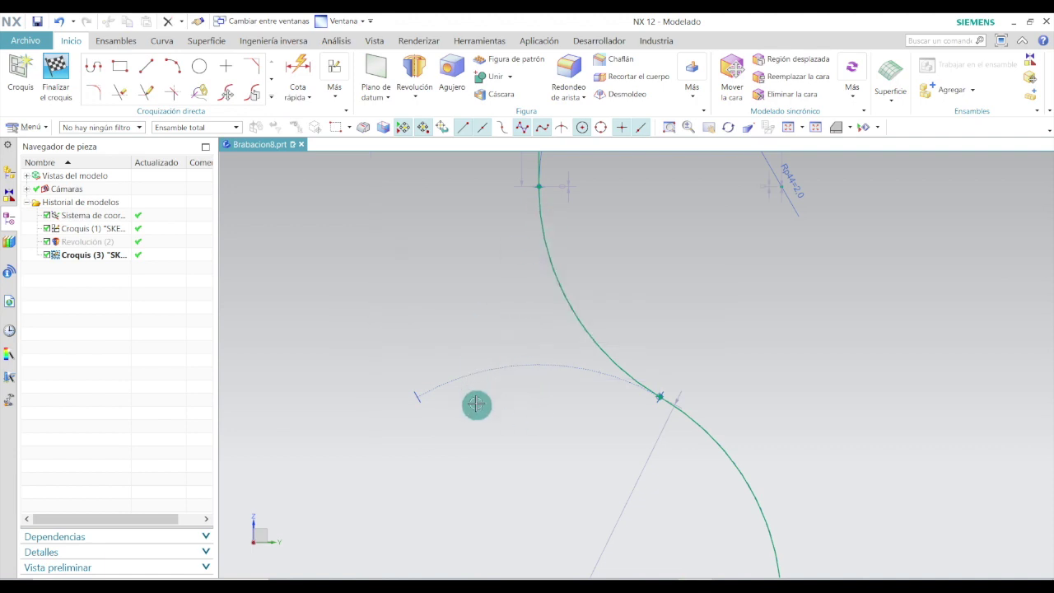
- Inspect the contour's junctions from the upper vertical line through the fillet arcs down to the lower bend
scroll(477, 399, "down", 3)
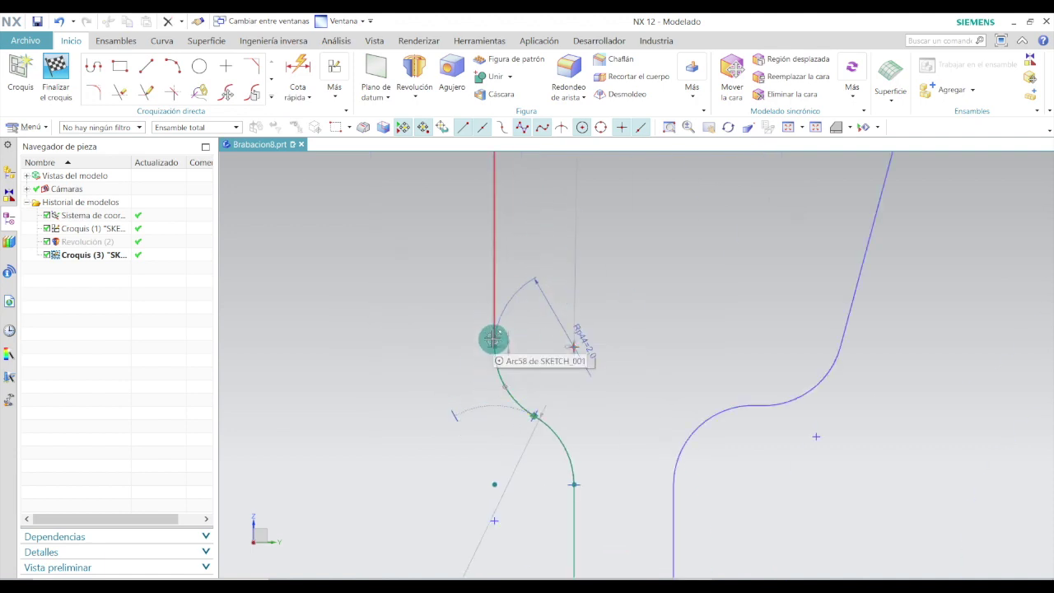
scroll(495, 346, "up", 5)
scroll(536, 376, "down", 6)
scroll(585, 464, "up", 2)
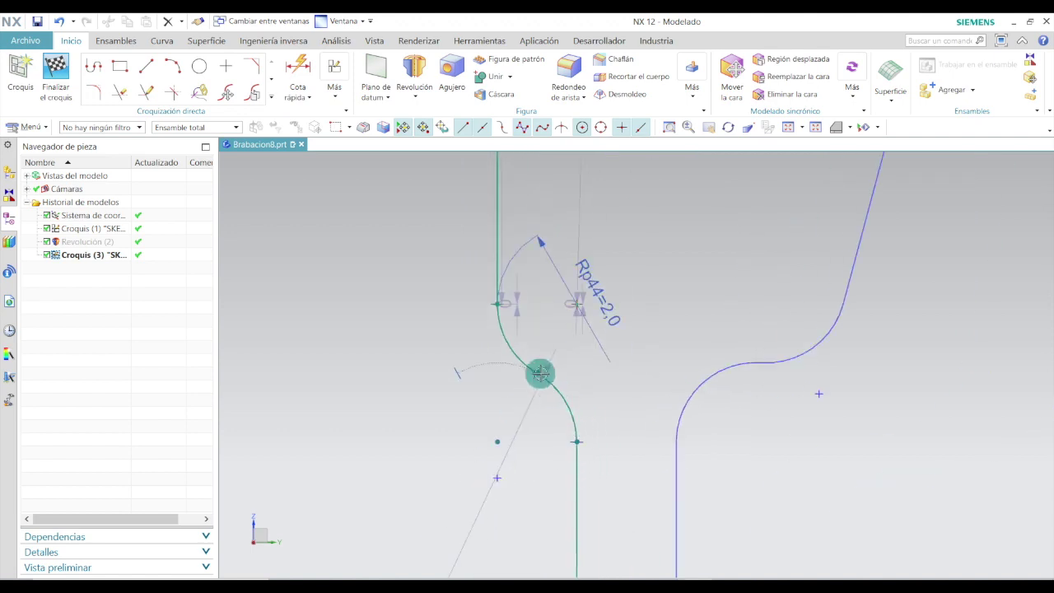
scroll(540, 375, "down", 4)
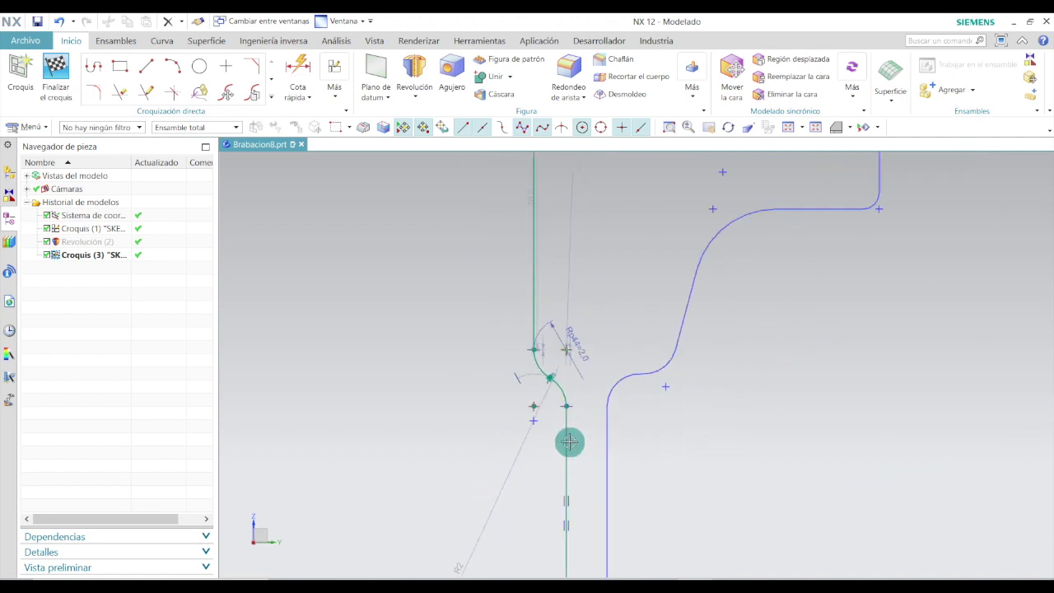
scroll(569, 441, "down", 3)
scroll(565, 377, "up", 8)
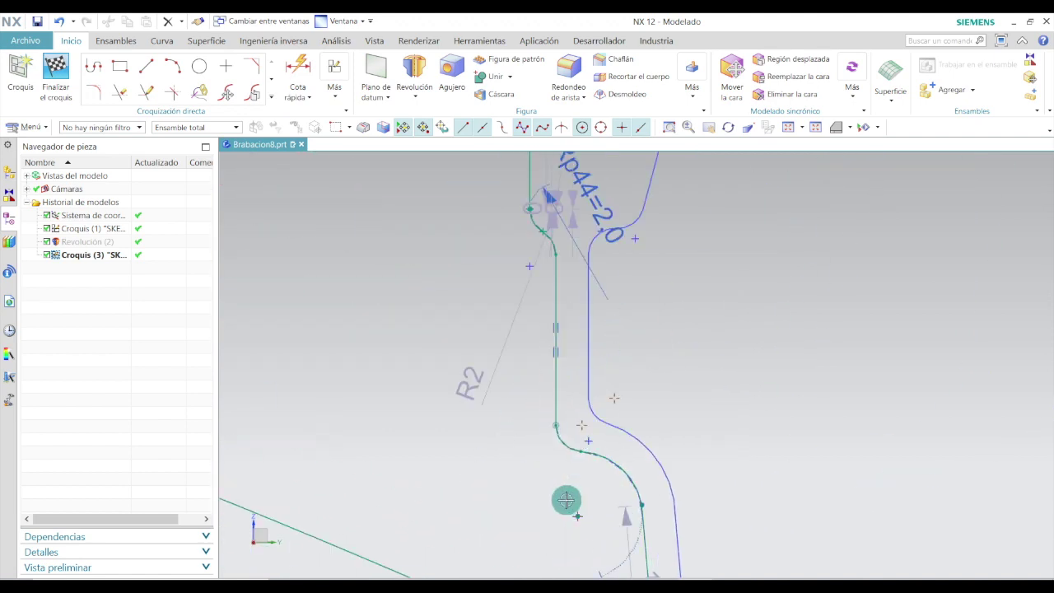
scroll(564, 397, "down", 10)
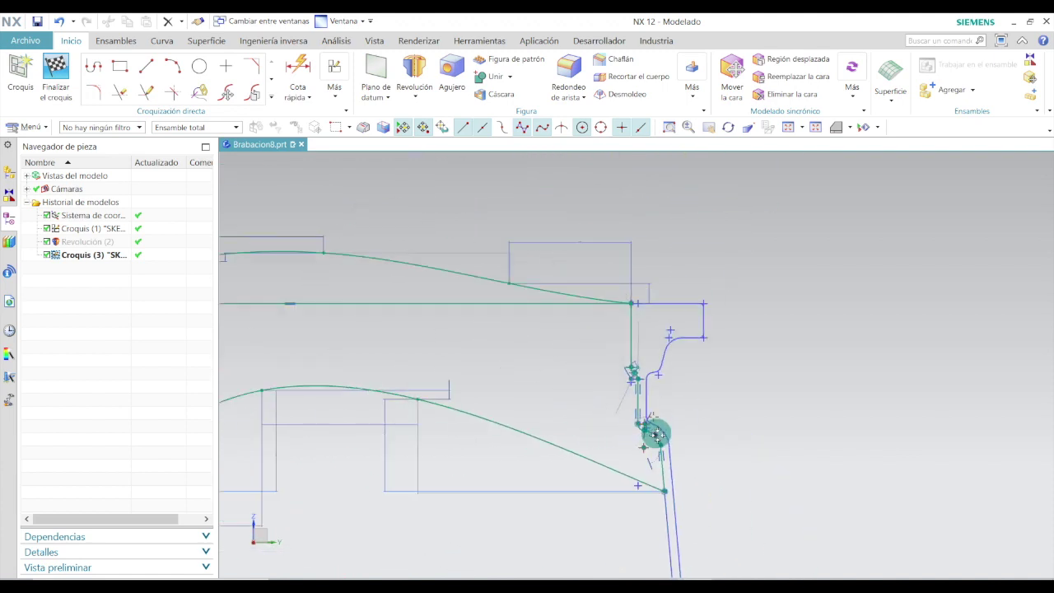
- Delete the horizontal reference line running from the vertical axis to the rim's upper inner corner
scroll(588, 472, "up", 3)
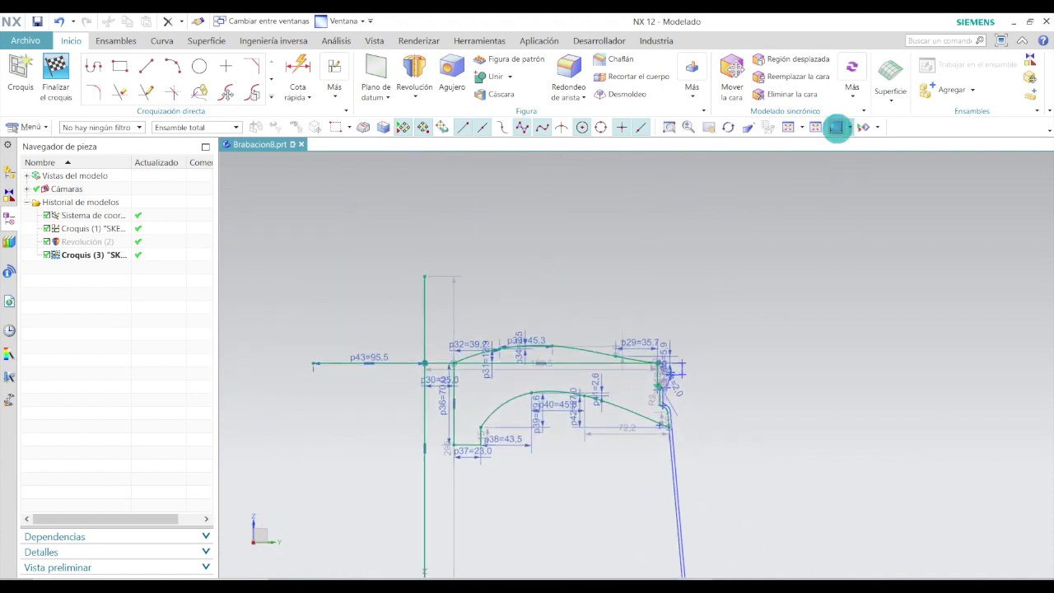
scroll(528, 255, "up", 3)
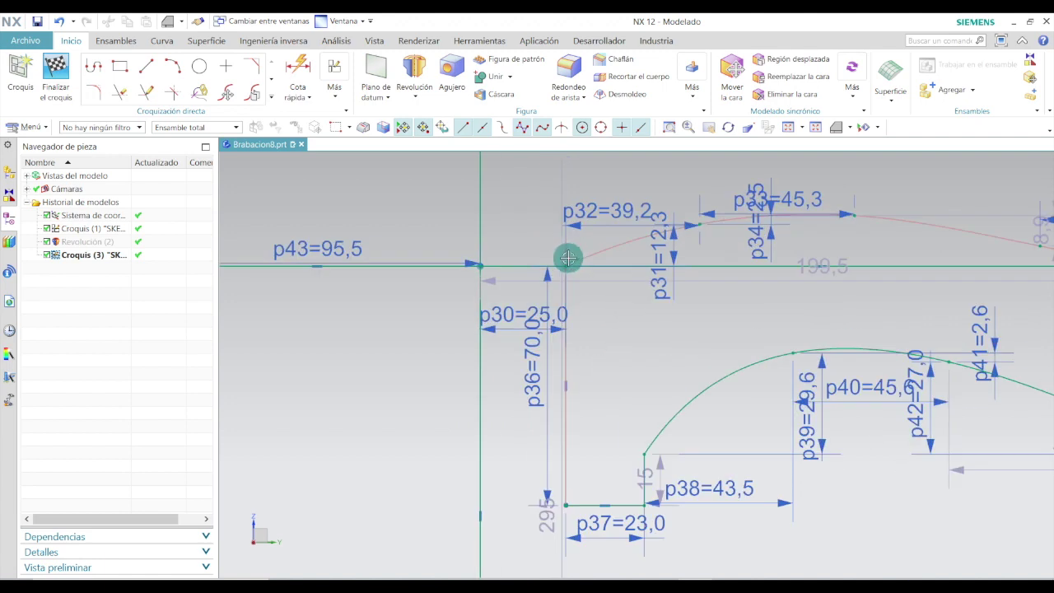
left_click(545, 267)
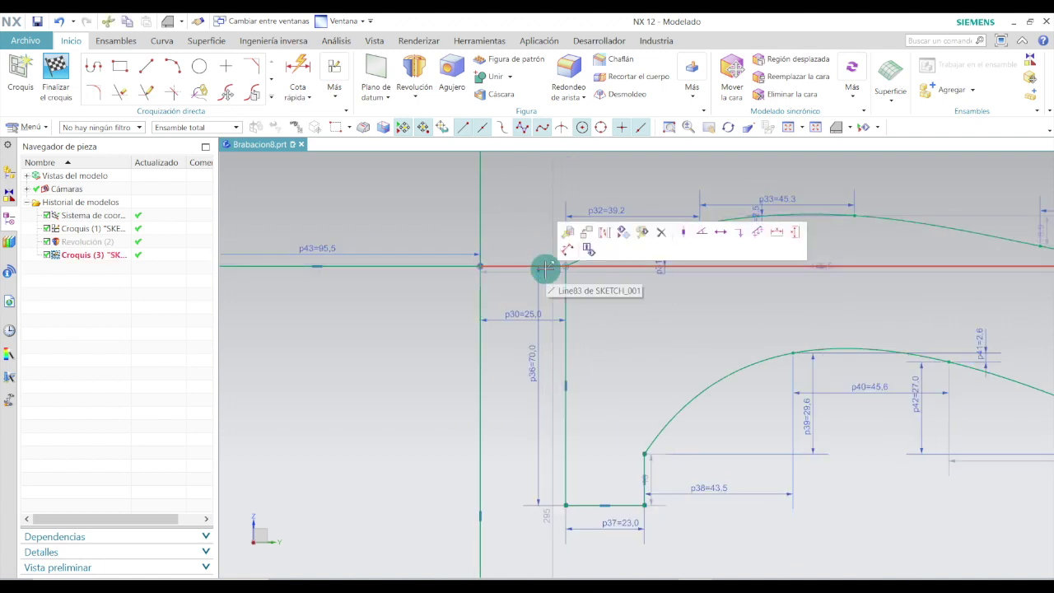
key("Delete")
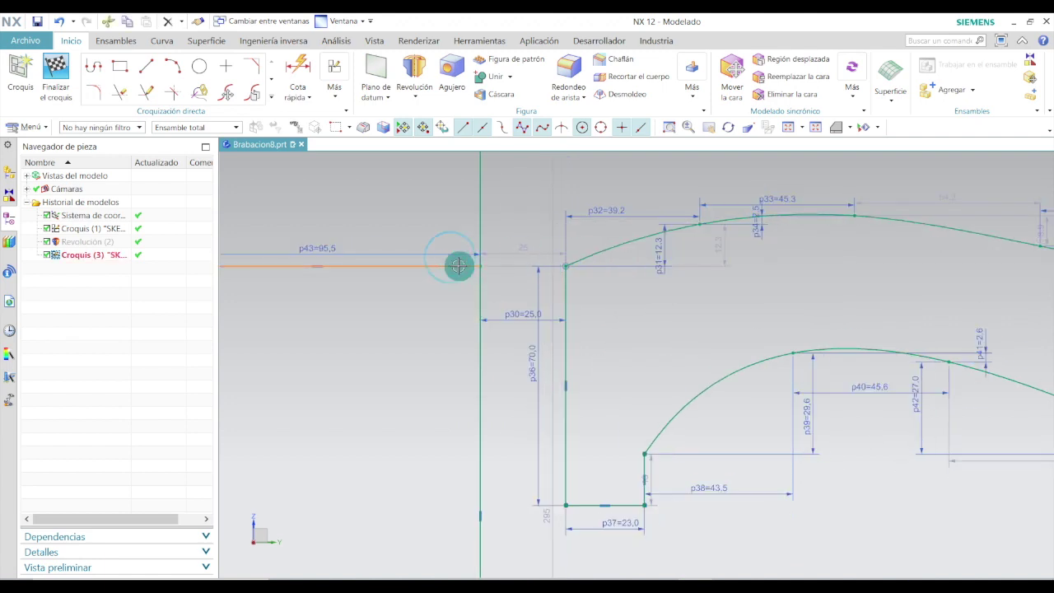
scroll(522, 289, "down", 3)
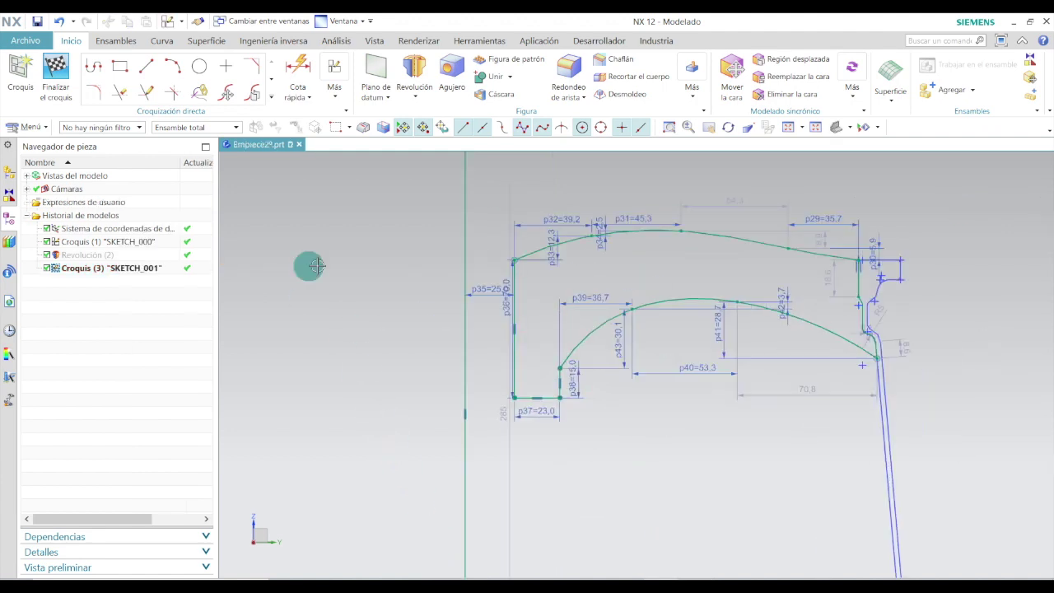
- Finish the disc sketch and start a Revolve about its vertical axis line, with the datum coordinate system's origin as the axis point
left_click(57, 92)
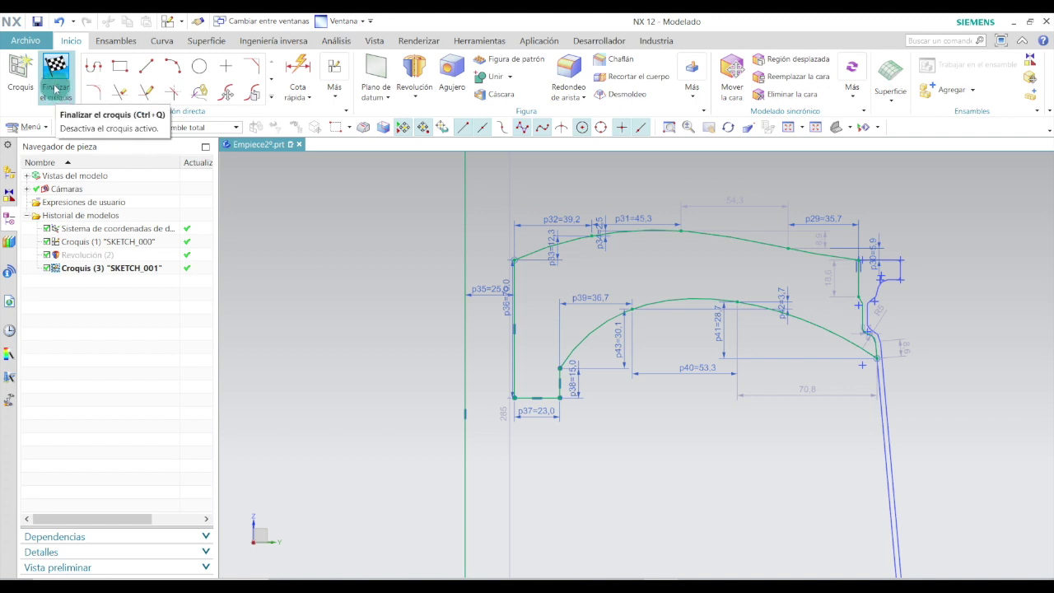
left_click(200, 76)
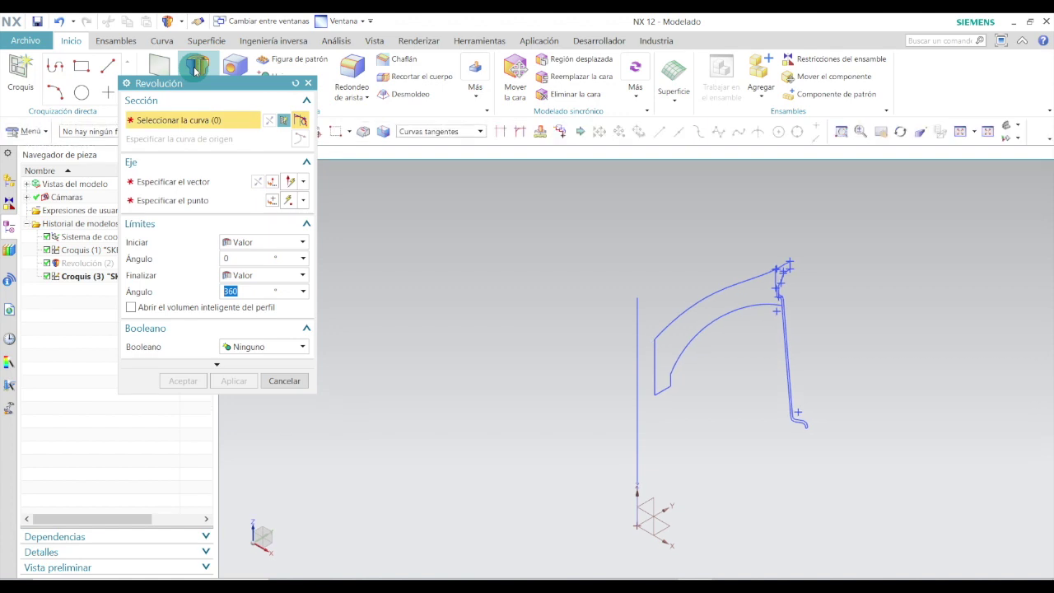
left_click(179, 182)
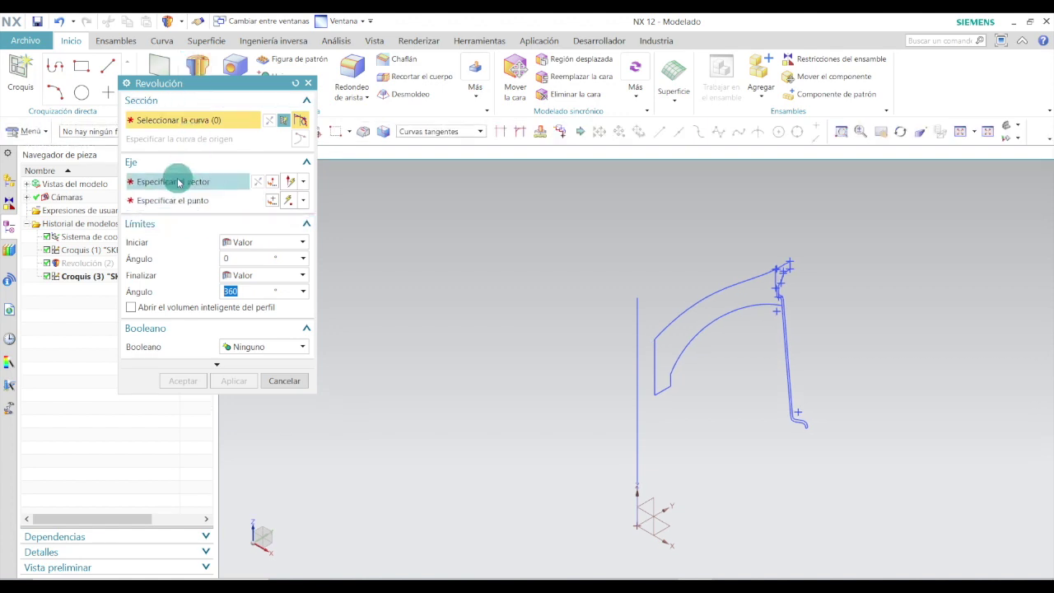
scroll(670, 367, "up", 2)
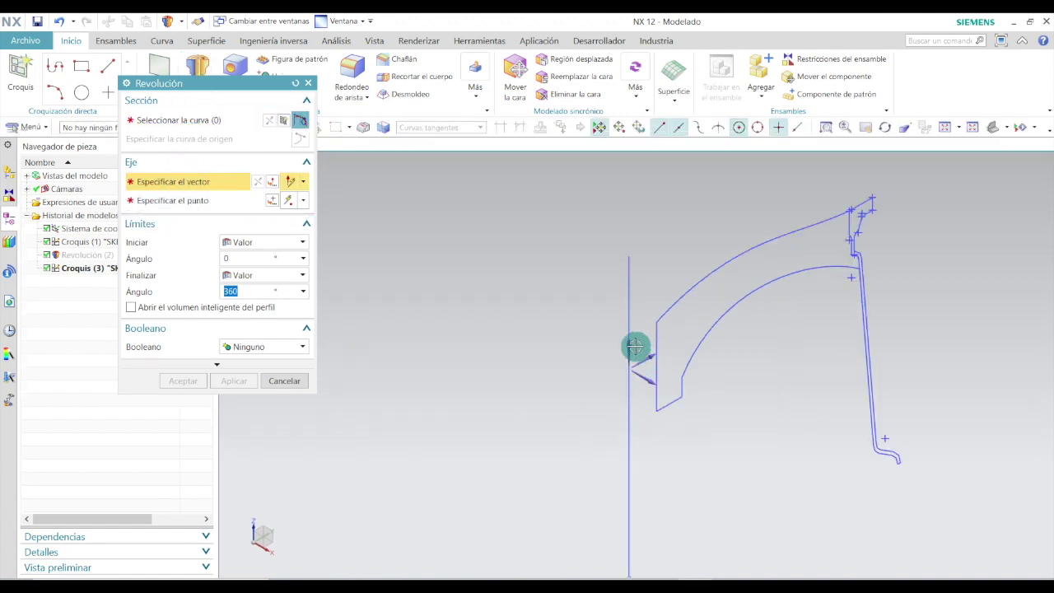
left_click(631, 345)
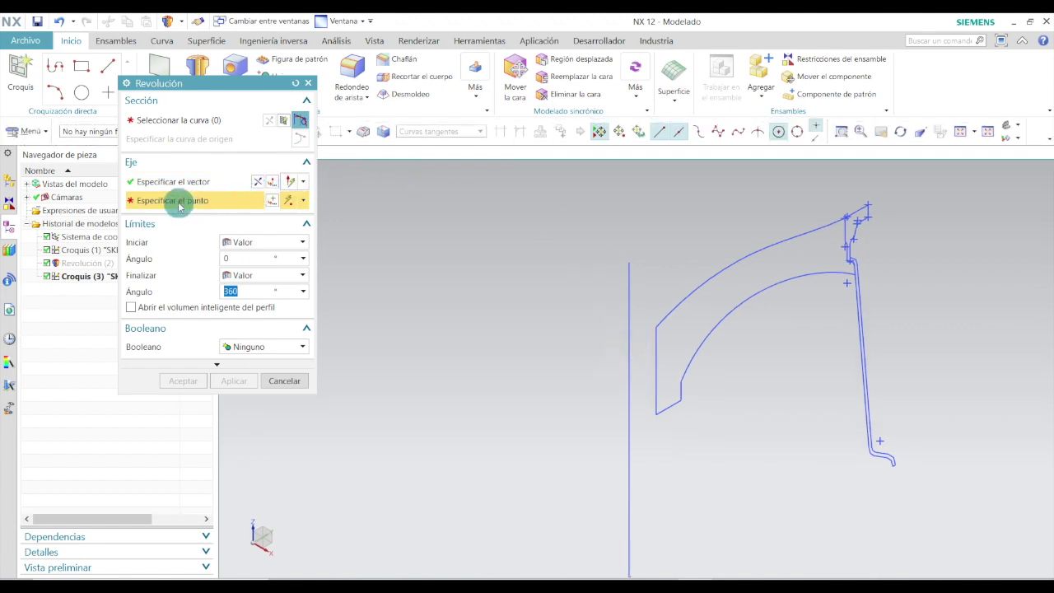
scroll(584, 277, "down", 2)
scroll(576, 441, "up", 3)
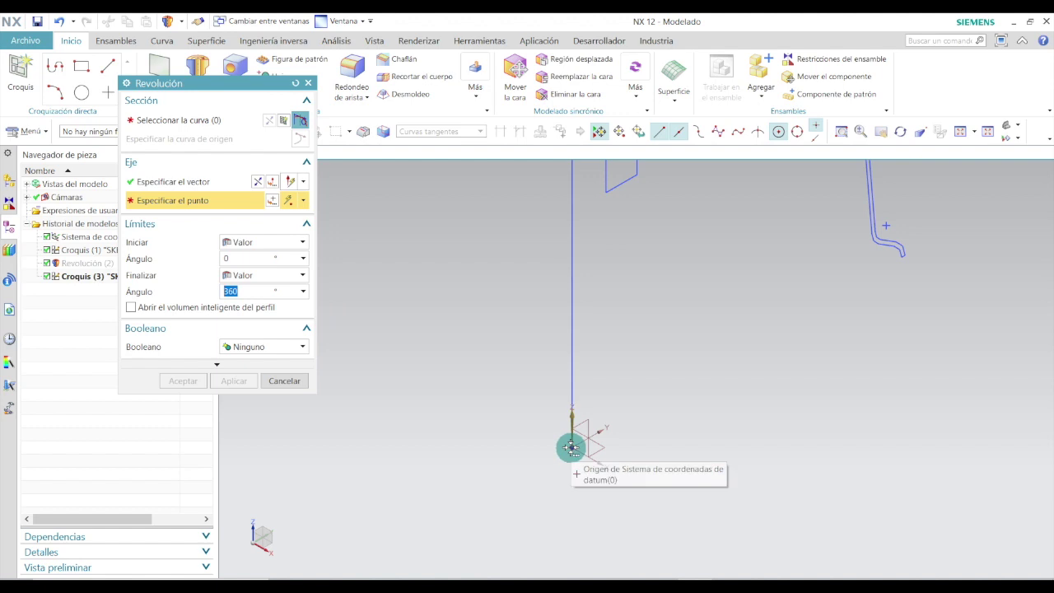
left_click(572, 447)
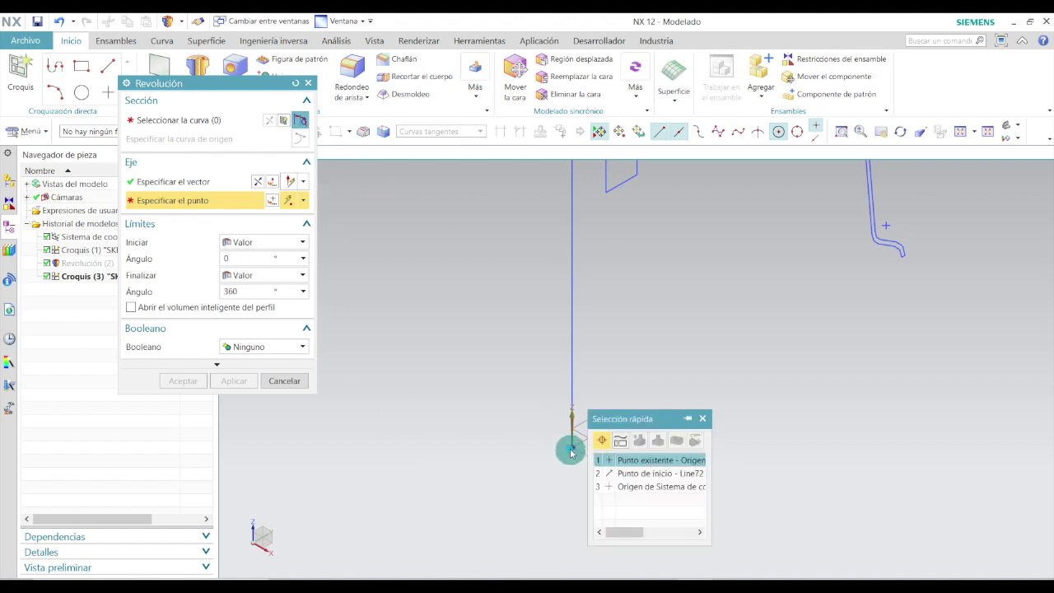
left_click(571, 451)
- Select the disc's outer contour along the rim and the upper curved profile as the Revolve section
left_click(188, 122)
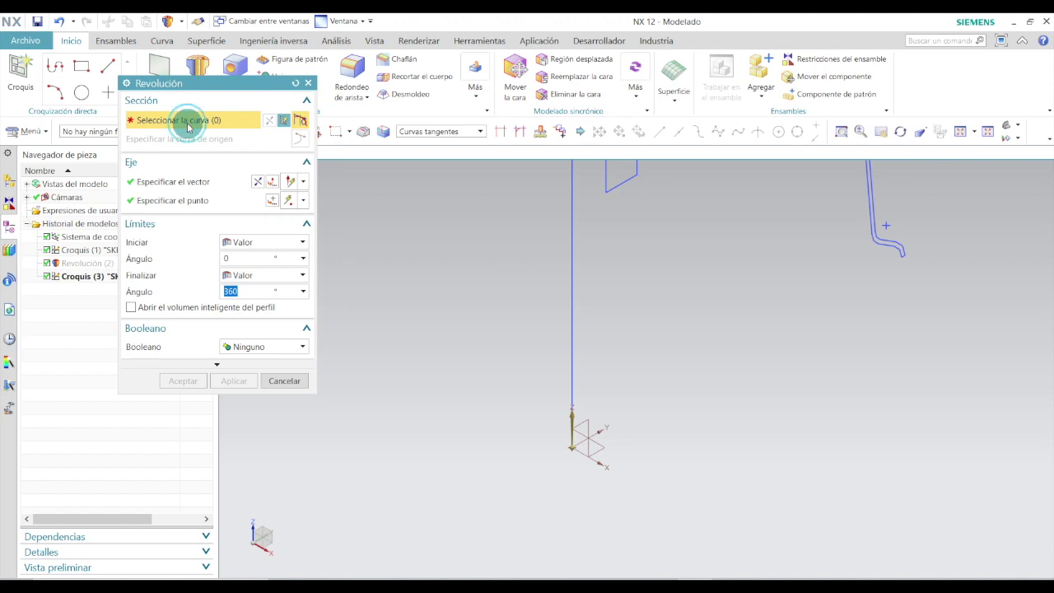
middle_click_drag(478, 429, 479, 460)
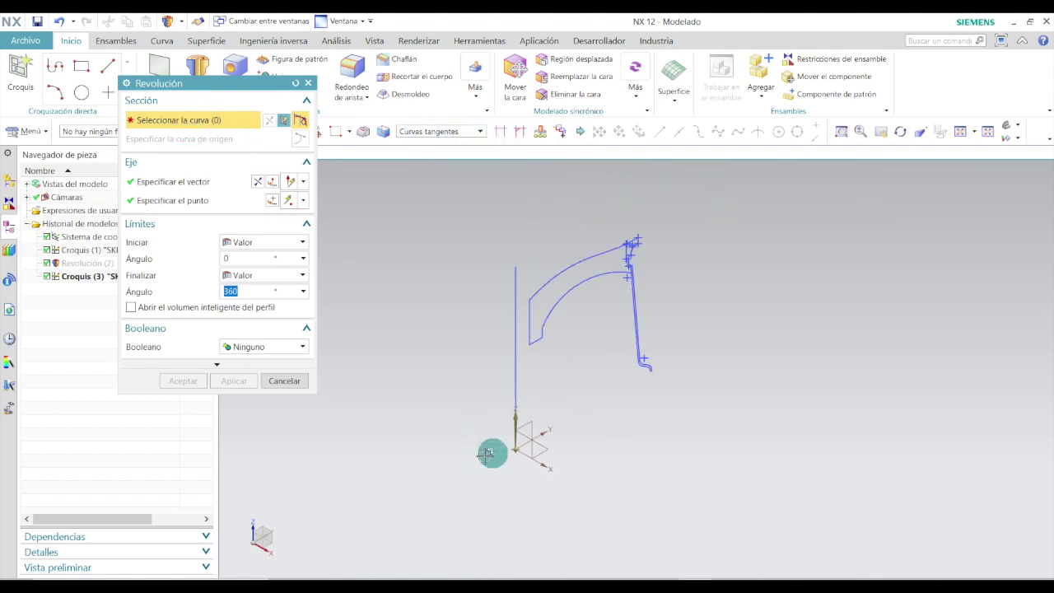
scroll(646, 272, "up", 5)
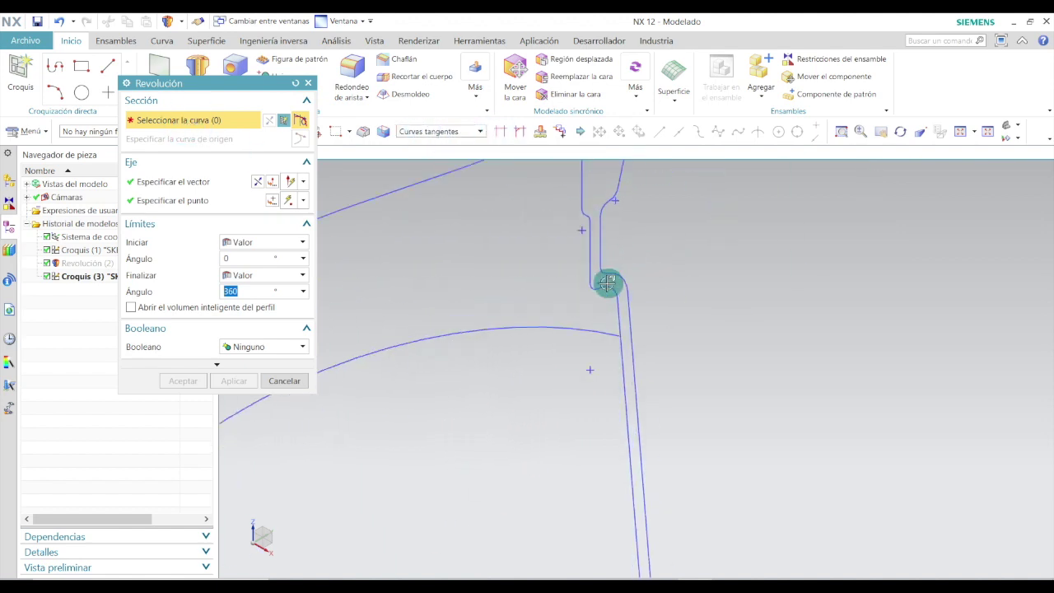
left_click(613, 292)
scroll(588, 243, "down", 3)
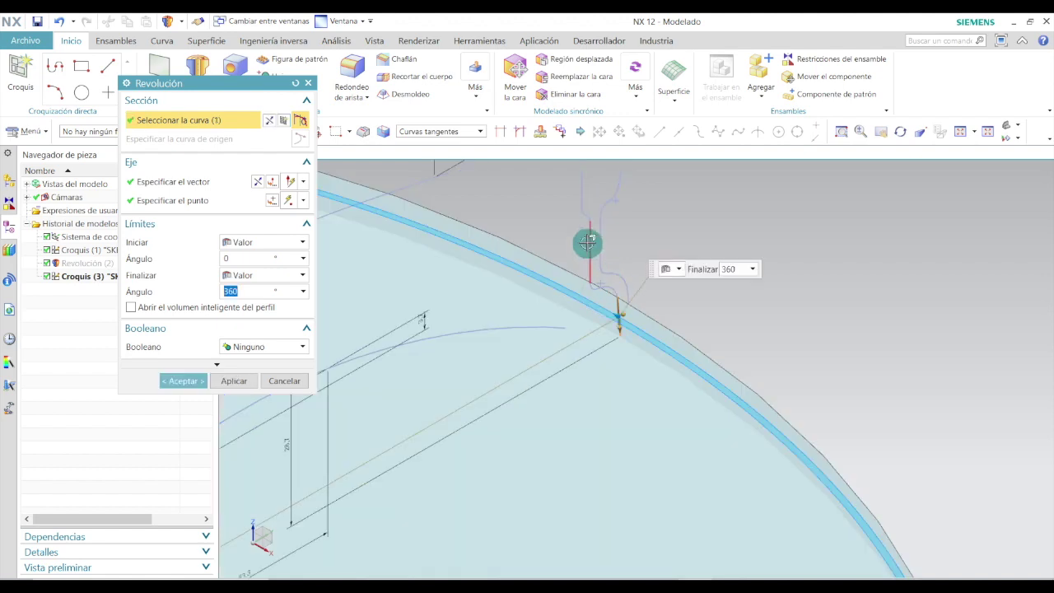
left_click(595, 271)
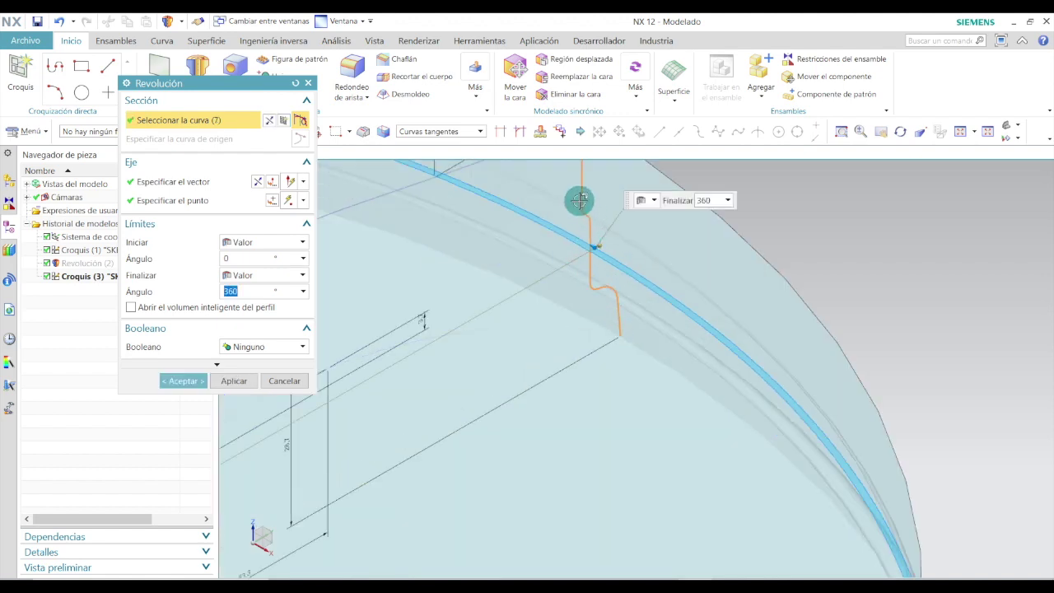
scroll(596, 275, "down", 2)
scroll(576, 203, "up", 2)
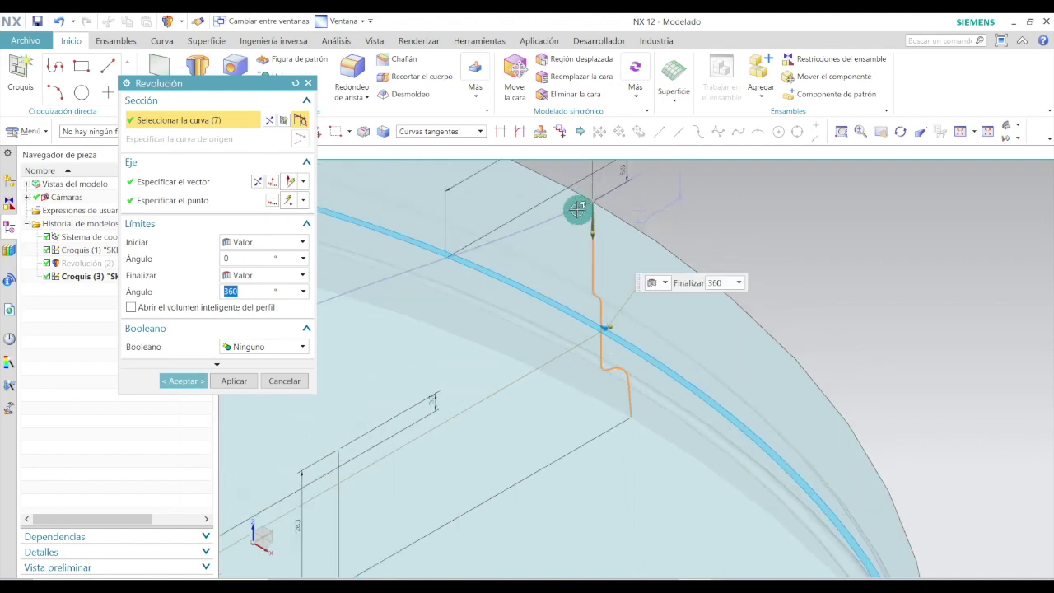
left_click(577, 208)
scroll(577, 208, "down", 4)
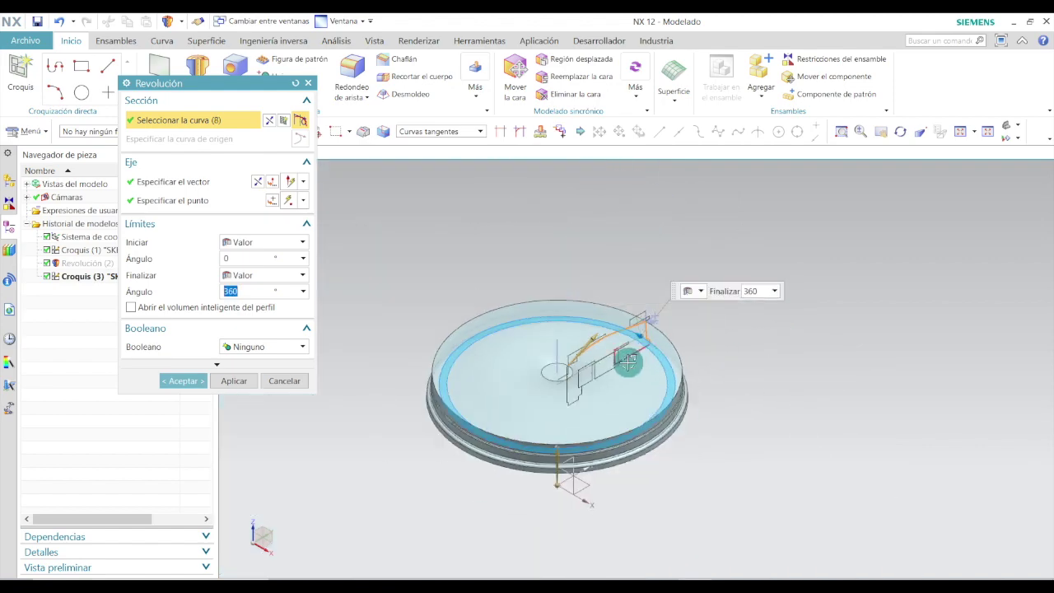
- Add the hub's vertical, bottom and short vertical lines and the lower curve to the section, and revolve it from 0 to 360° without Boolean
scroll(593, 321, "up", 5)
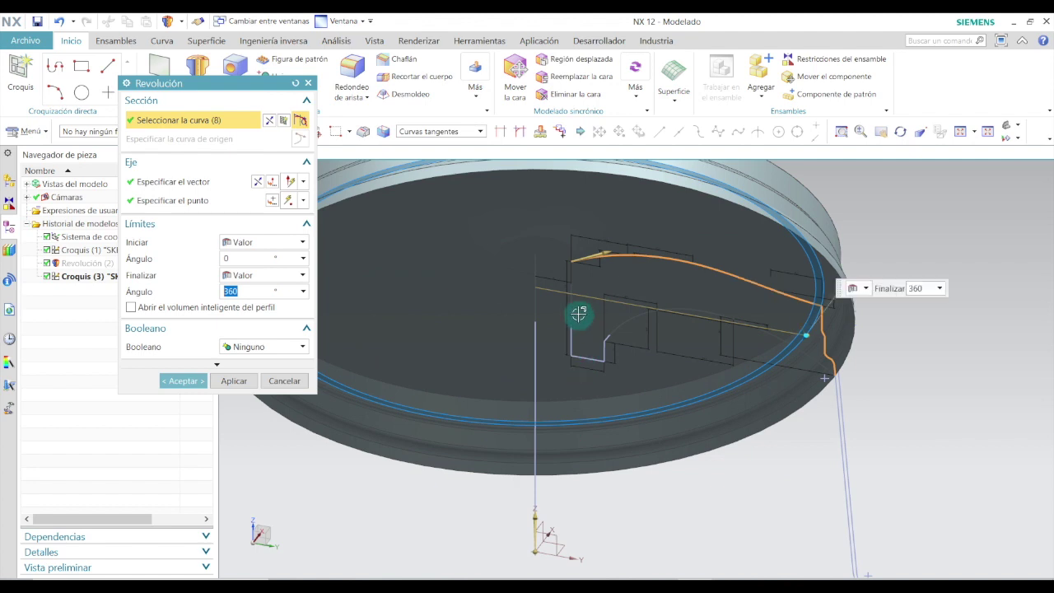
left_click(561, 361)
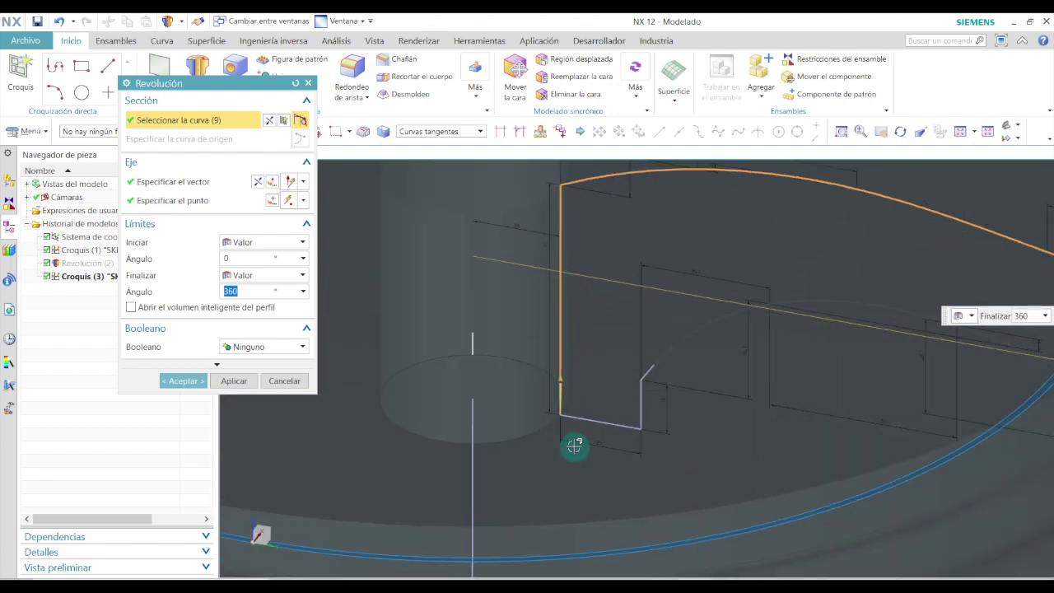
left_click(597, 423)
middle_click_drag(694, 424, 648, 402)
left_click(635, 404)
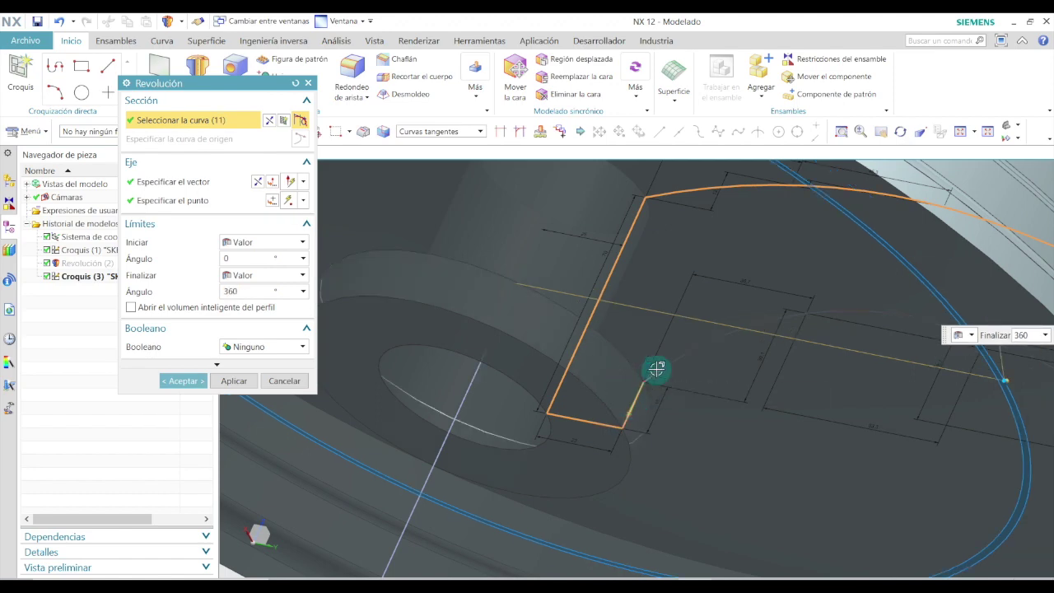
left_click(657, 369)
scroll(671, 399, "down", 8)
middle_click_drag(692, 411, 732, 429)
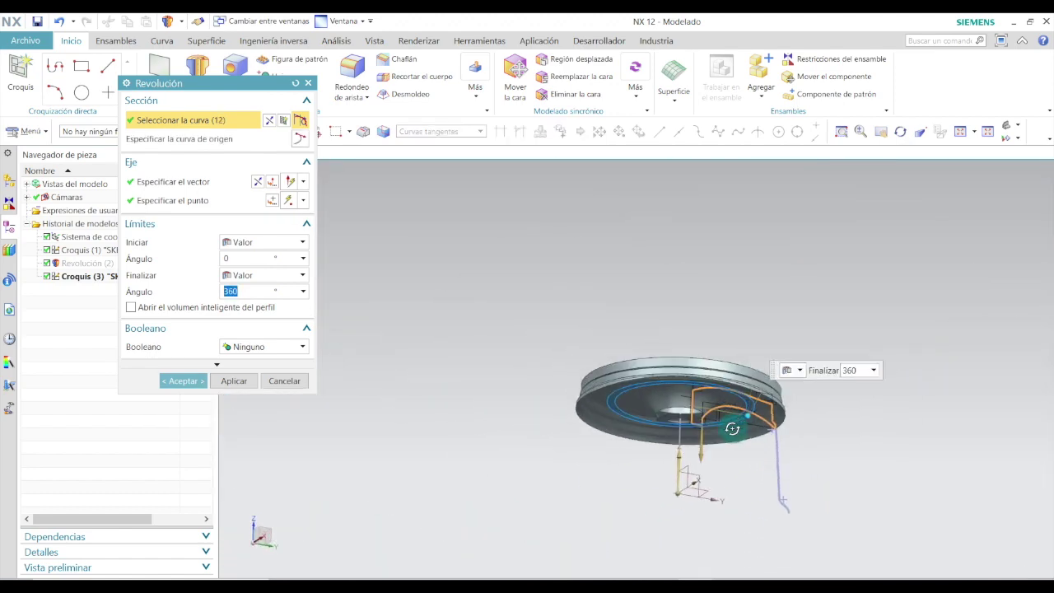
scroll(744, 416, "up", 5)
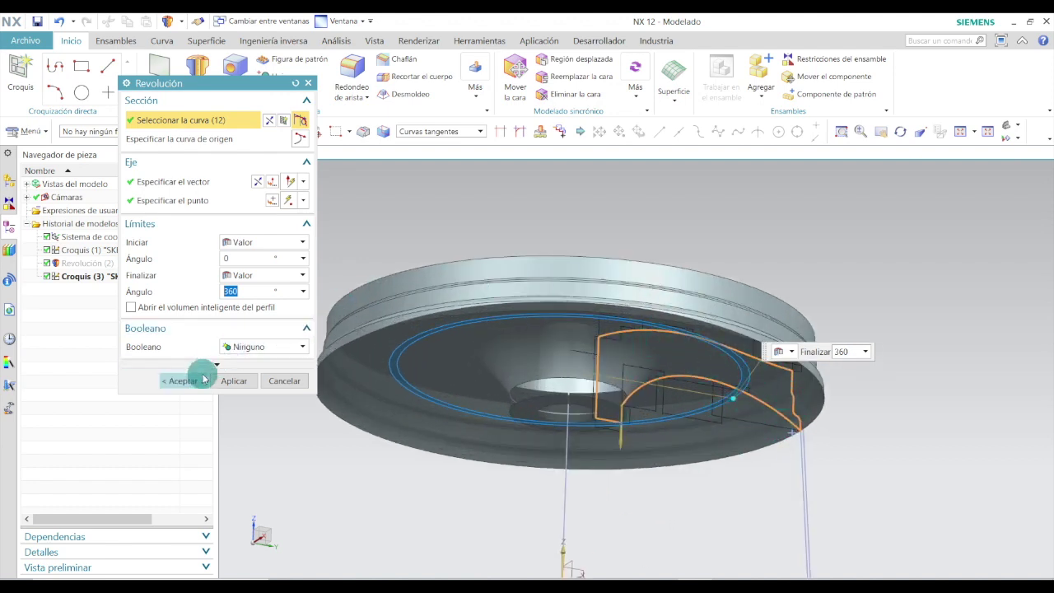
left_click(196, 380)
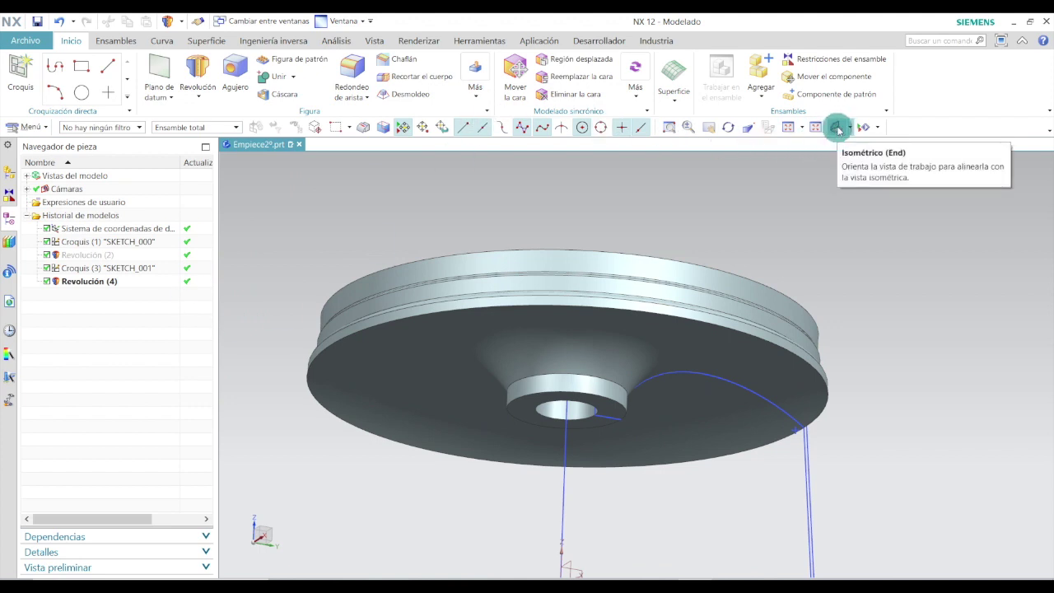
- Show the hidden rim revolution together with the disc and set the isometric view
left_click(836, 129)
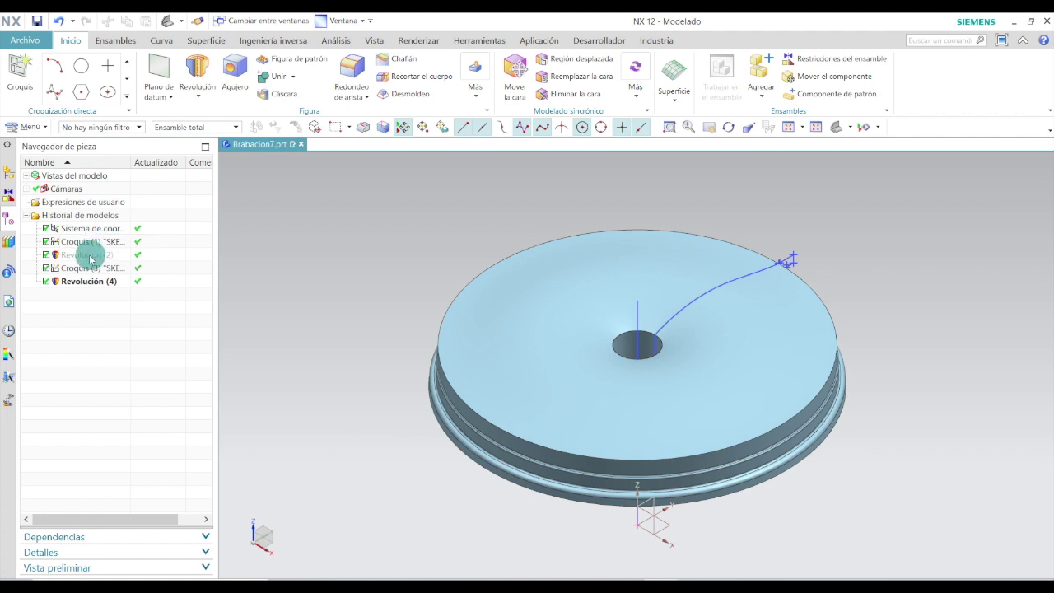
right_click(91, 258)
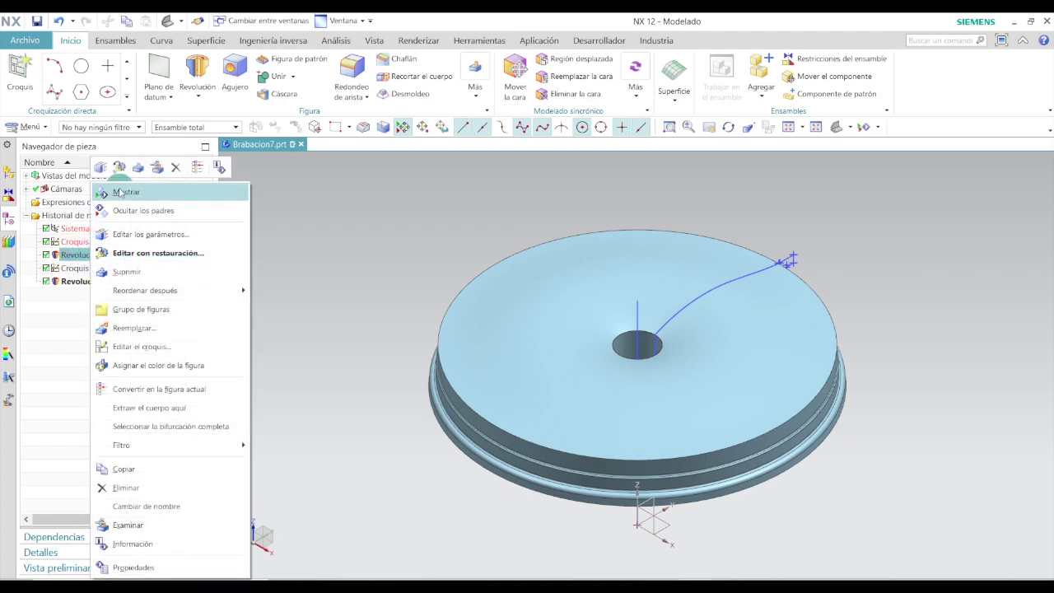
left_click(122, 194)
middle_click_drag(824, 280, 805, 266)
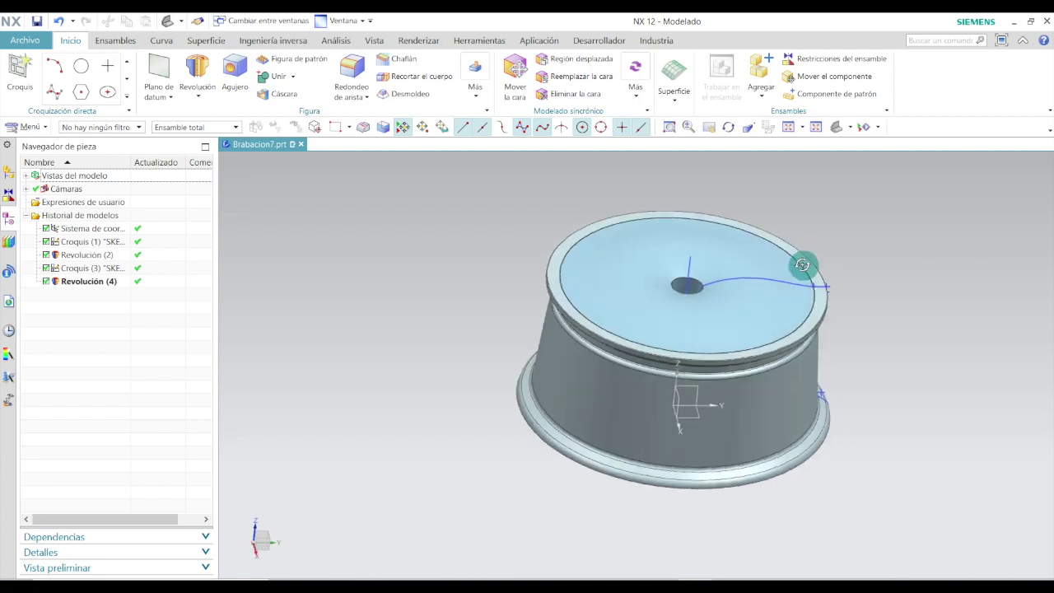
left_click(839, 126)
- Check the bolt hole's section in the PDF drawing, return to NX, and hide the disc and rim revolutions
key("alt+Tab")
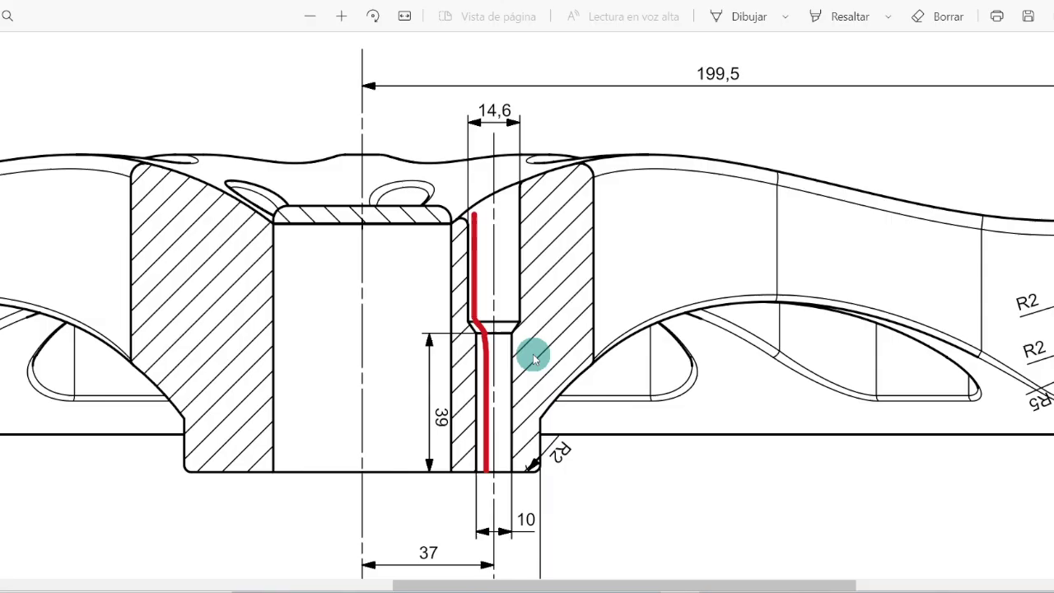
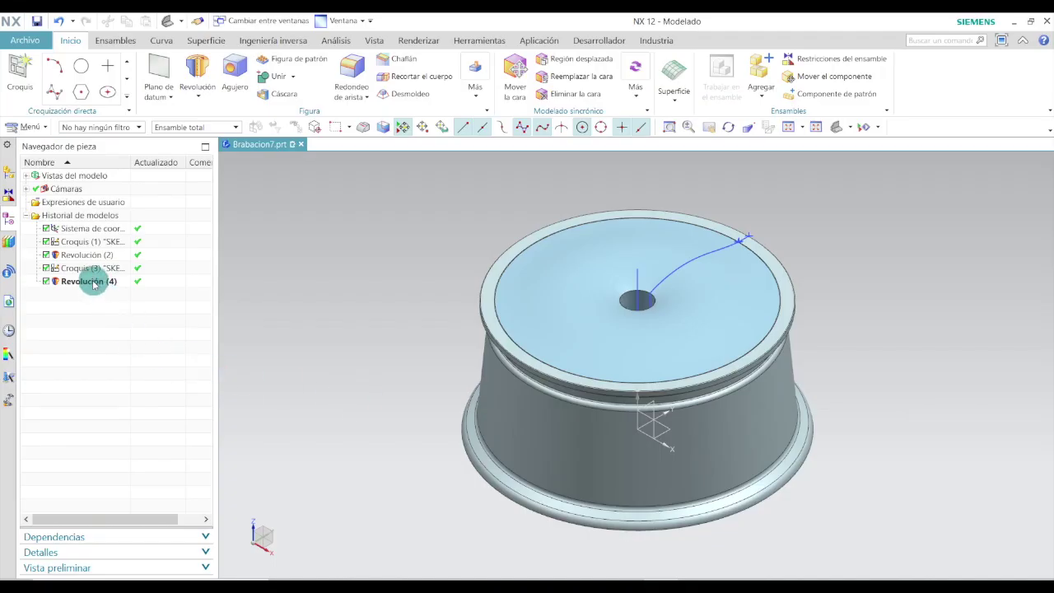
right_click(93, 284)
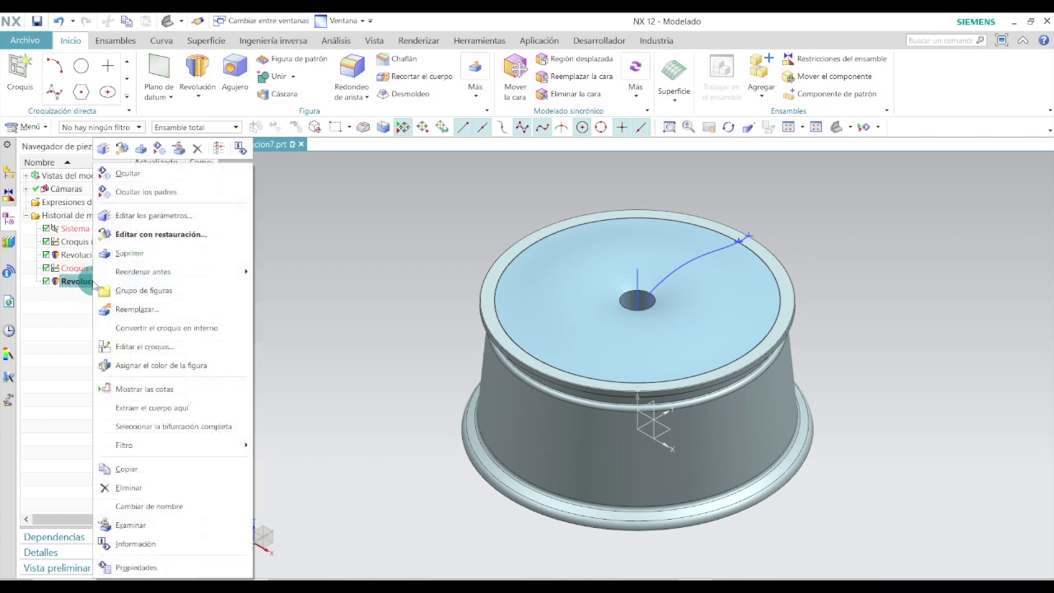
left_click(127, 173)
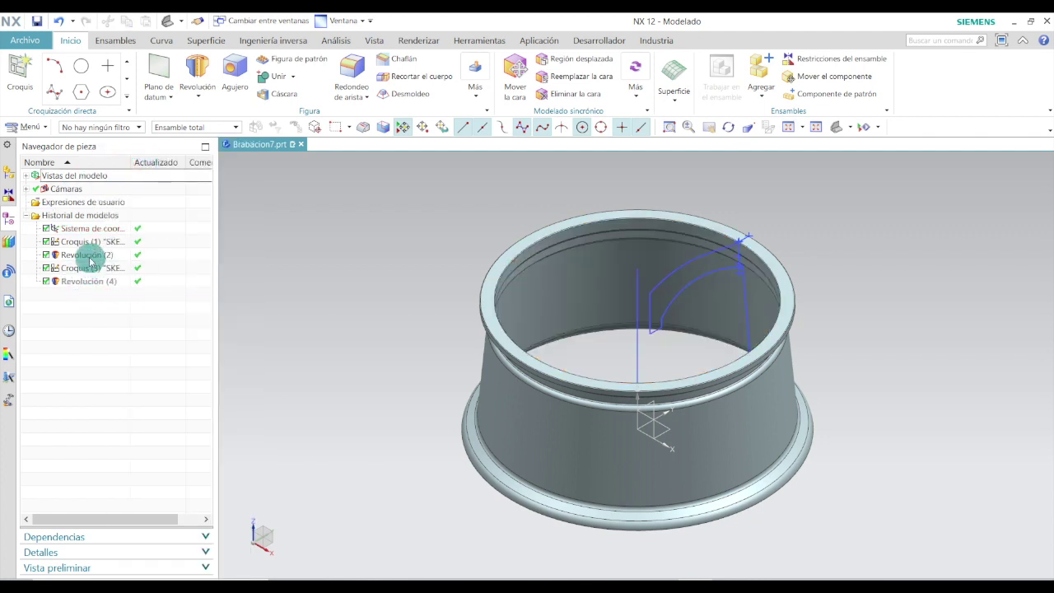
right_click(90, 257)
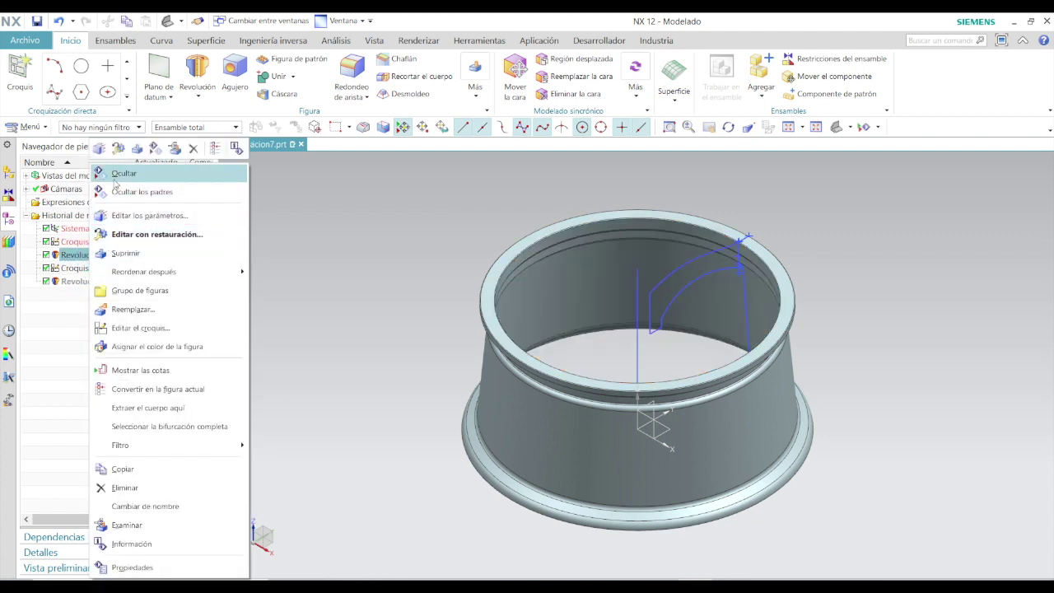
left_click(115, 177)
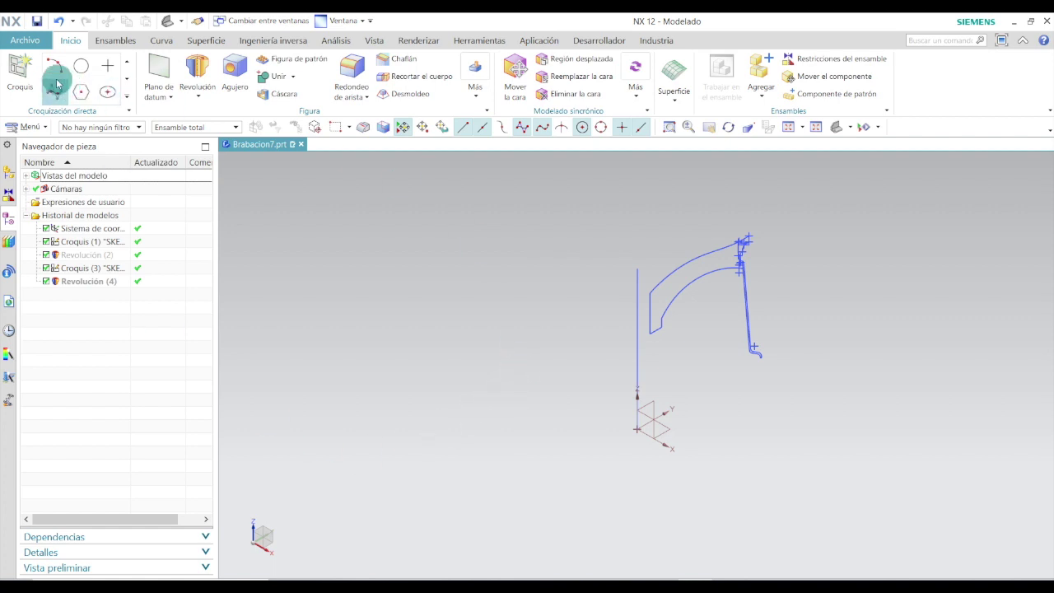
- Create a new sketch on the vertical YZ datum plane
left_click(20, 70)
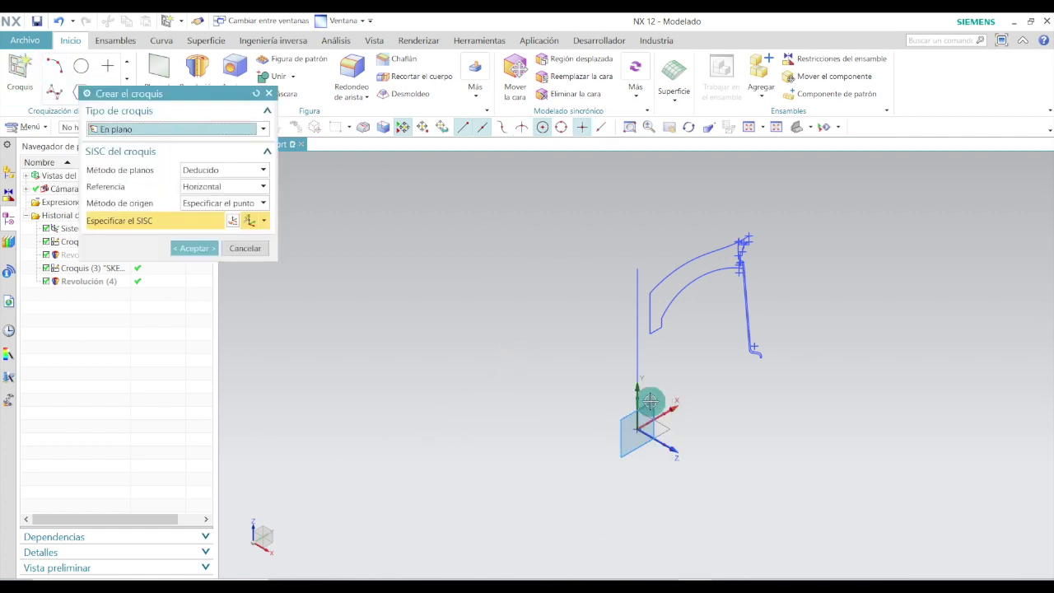
left_click(651, 402)
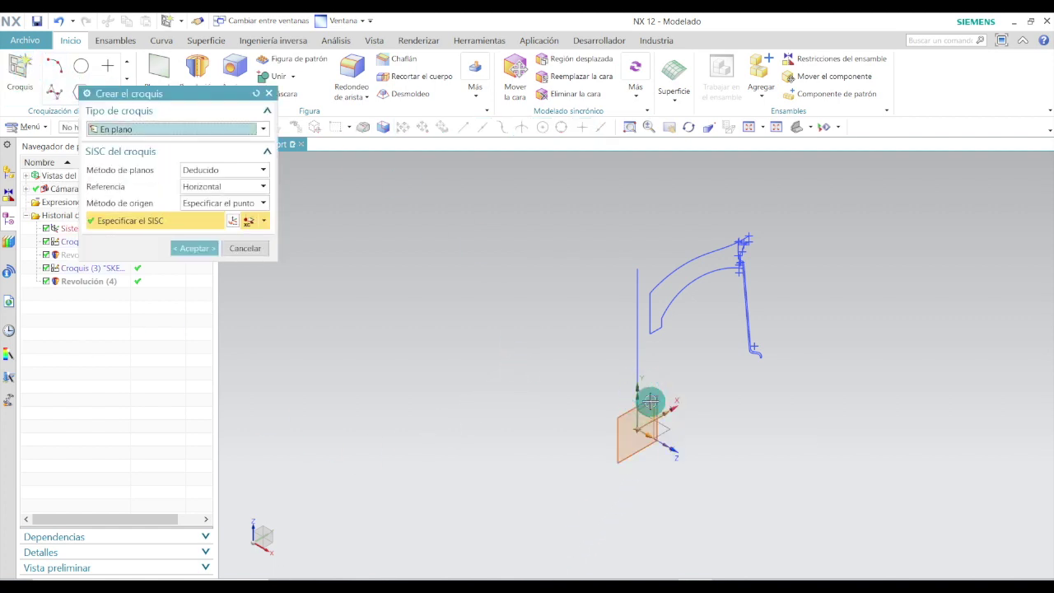
left_click(178, 247)
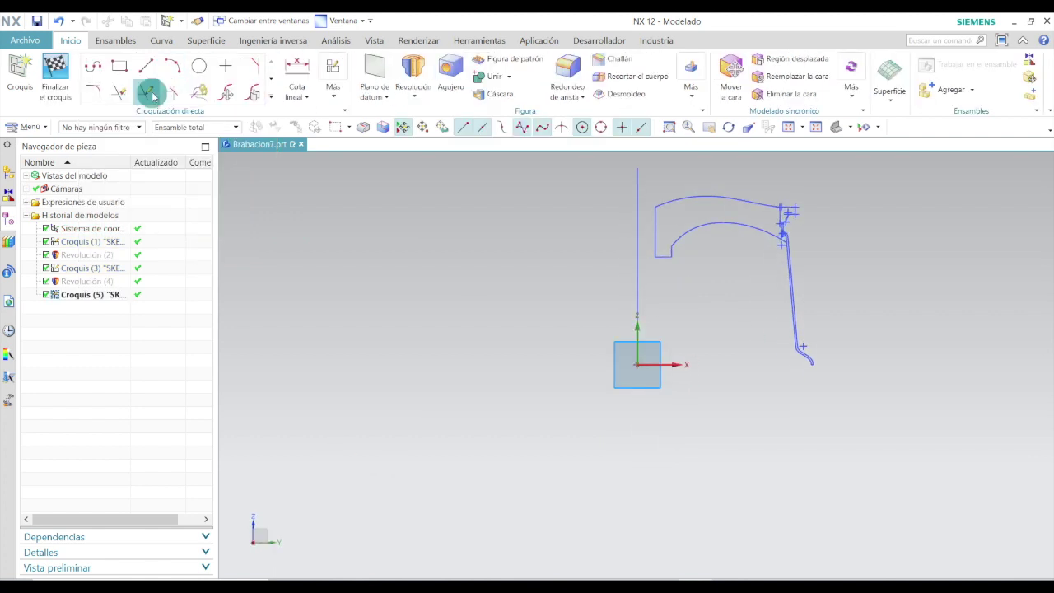
- Draw a vertical line through the full height of the hub profile, about 36.4 mm from the vertical axis
left_click(142, 68)
scroll(631, 409, "up", 5)
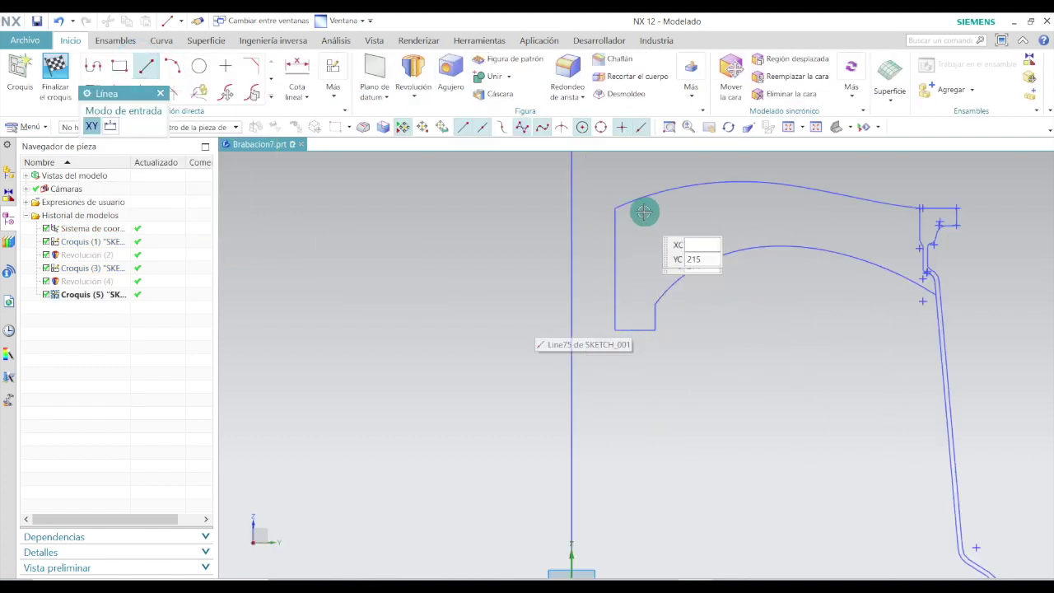
left_click(636, 163)
left_click(635, 390)
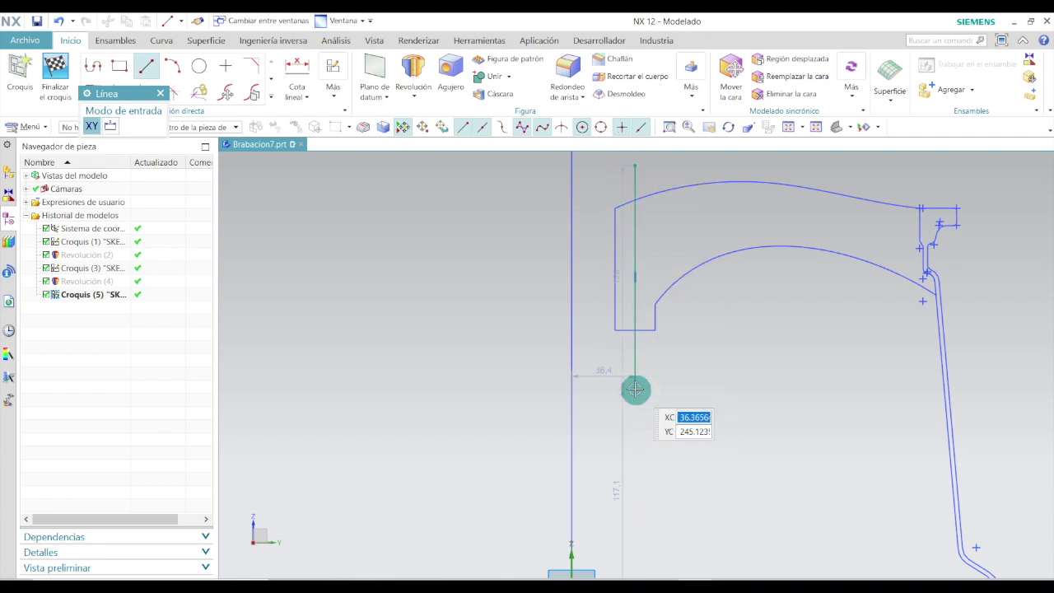
key("Escape")
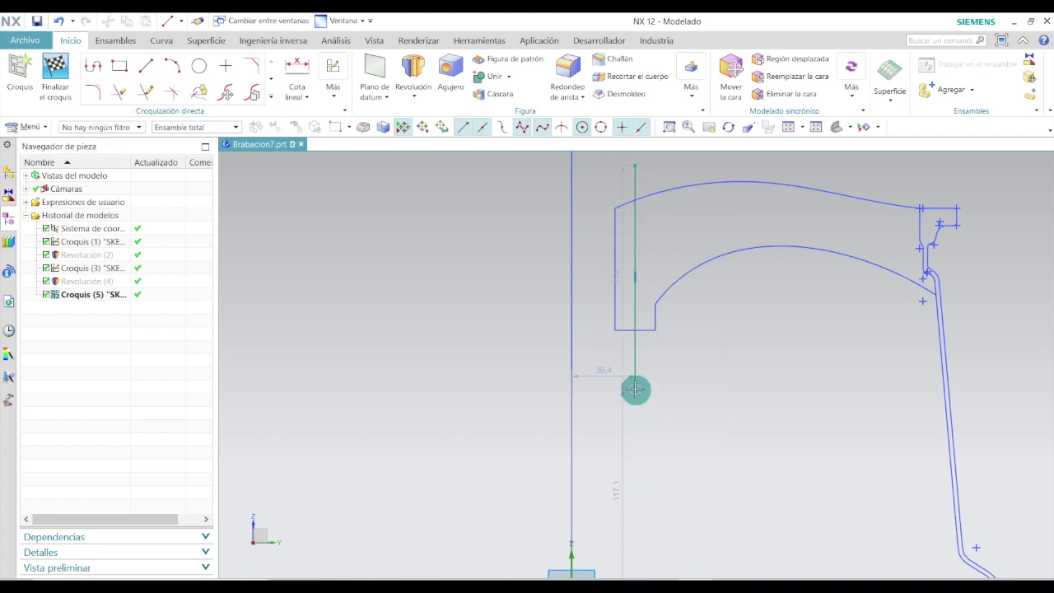
- Set the new vertical line's distance from the vertical axis to 37 mm
double_click(608, 371)
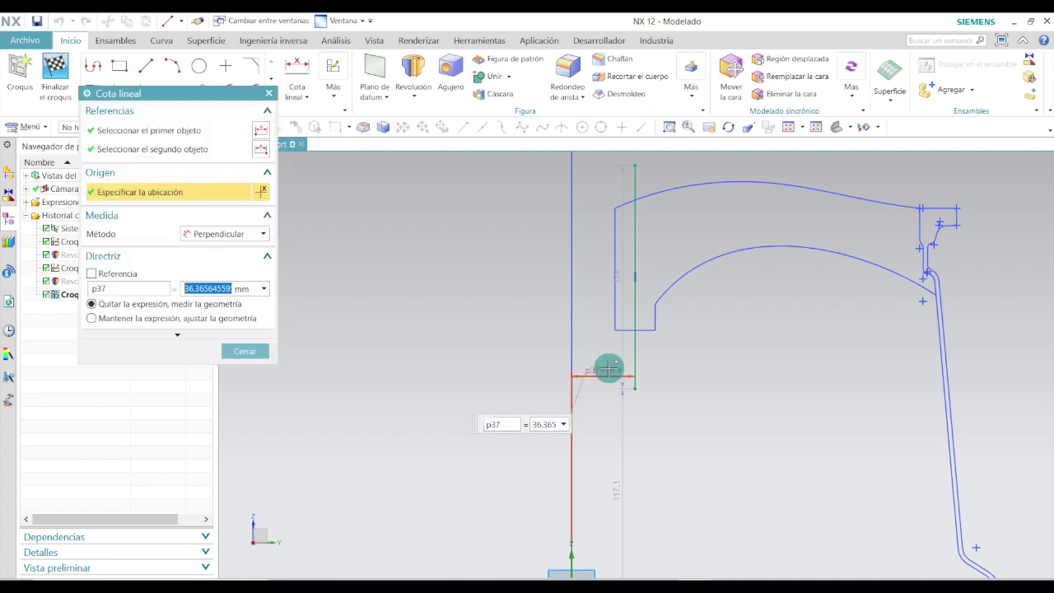
type("37")
key("Return")
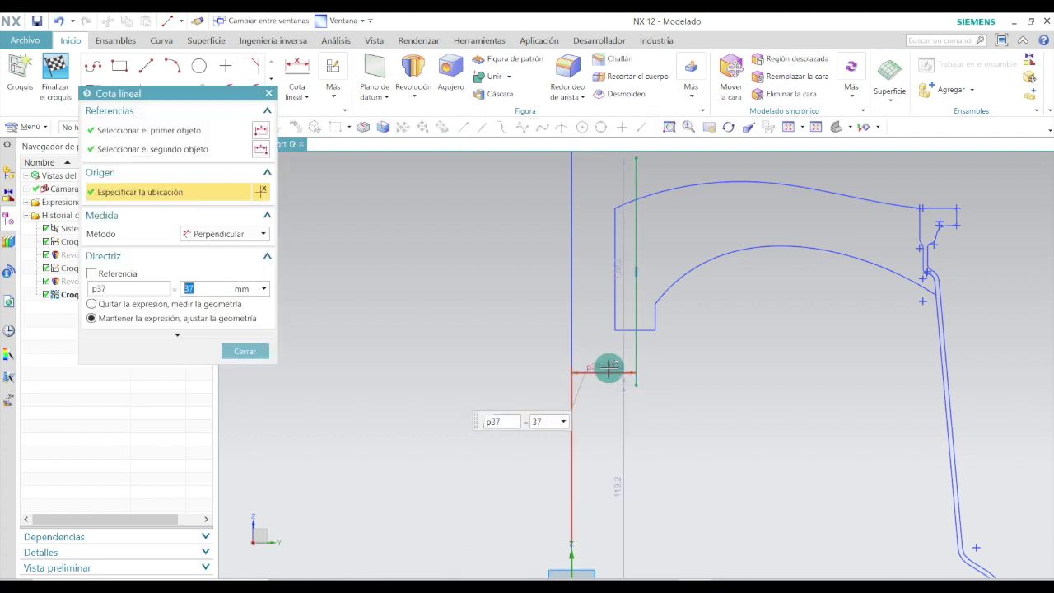
left_click(244, 352)
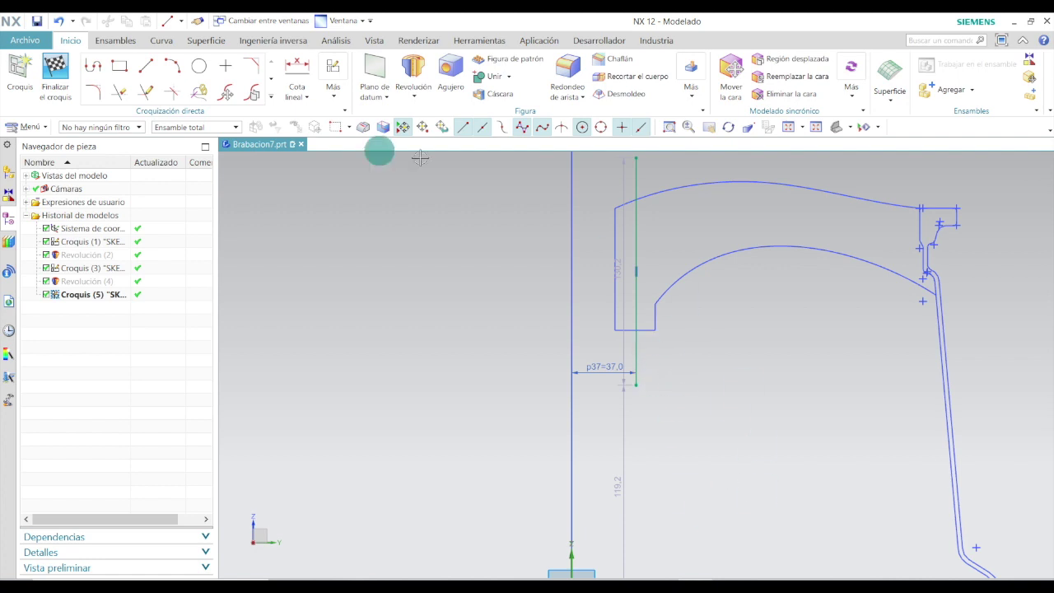
- Draw a horizontal line from the lower end of the vertical centre line towards the wheel axis, 2.5 mm long
left_click(145, 65)
scroll(652, 436, "up", 3)
scroll(611, 319, "up", 3)
left_click(611, 314)
left_click(584, 314)
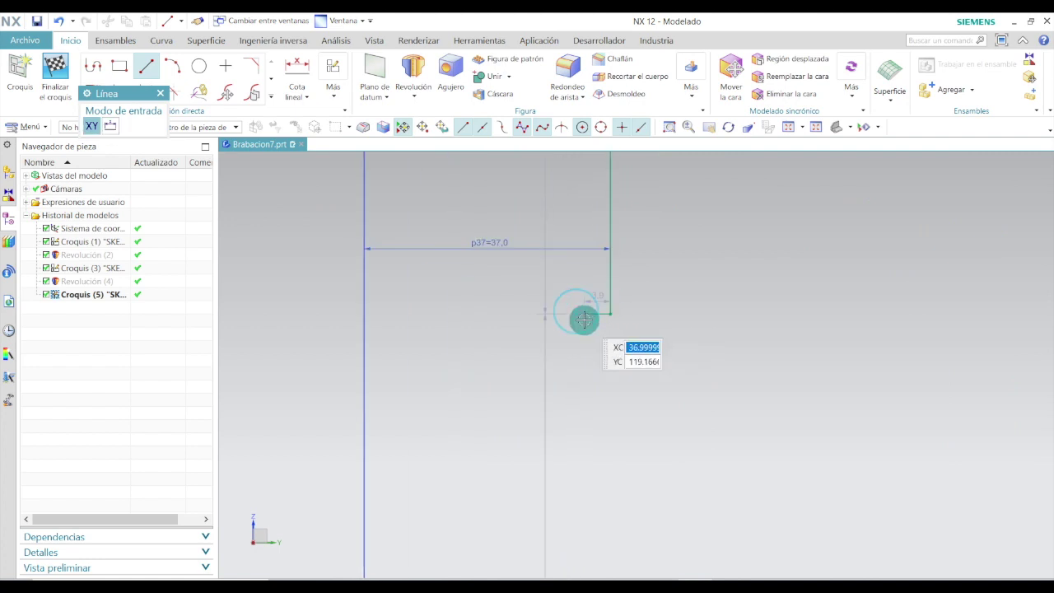
key("Escape")
double_click(597, 300)
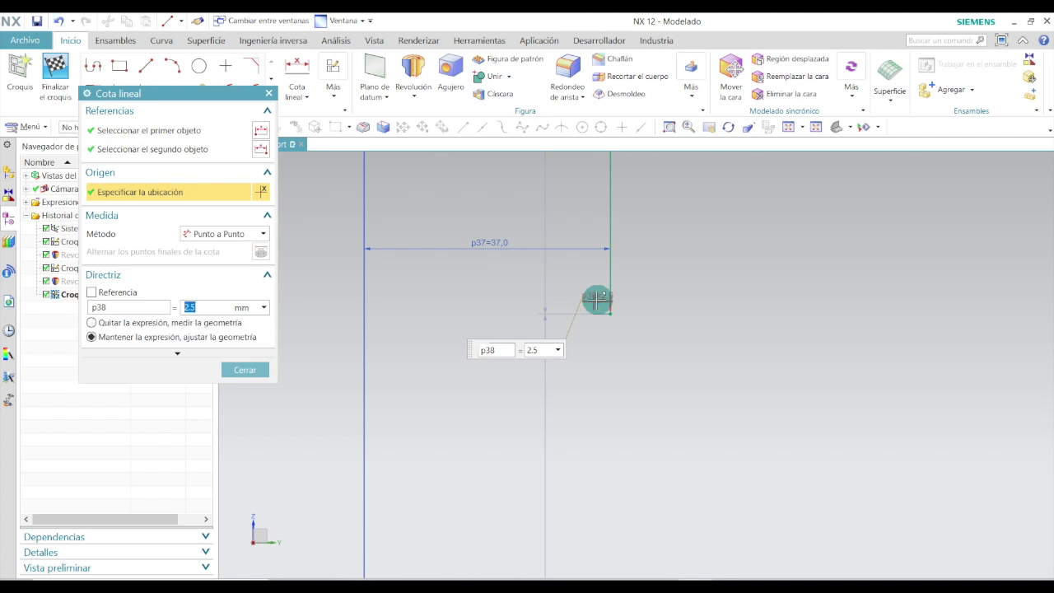
left_click(247, 370)
scroll(469, 371, "down", 5)
scroll(503, 371, "up", 3)
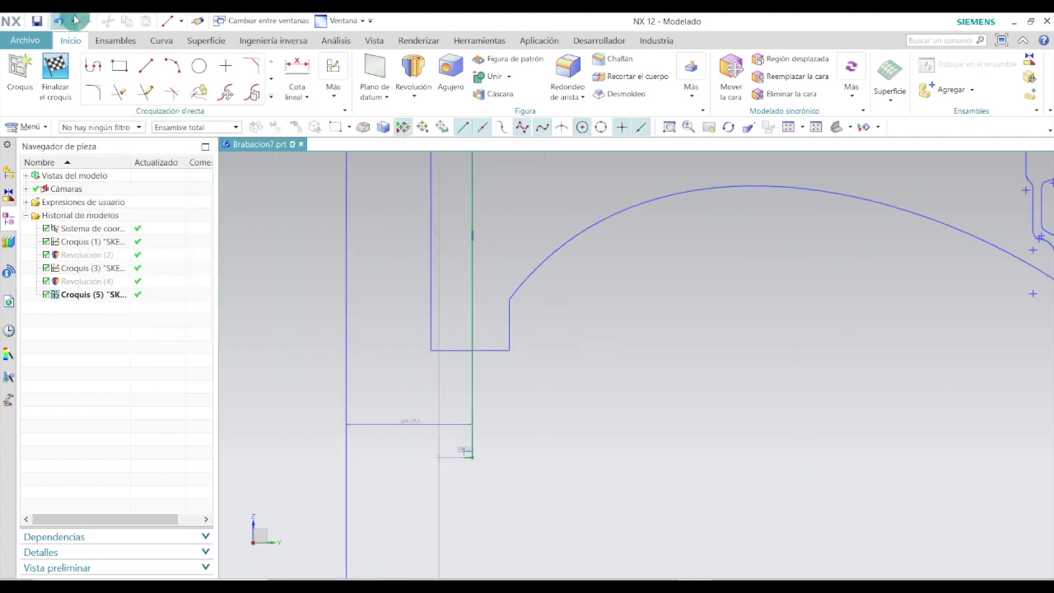
- Draw a vertical line about 76 mm long upwards from the free end of the 2.5 mm line
left_click(146, 65)
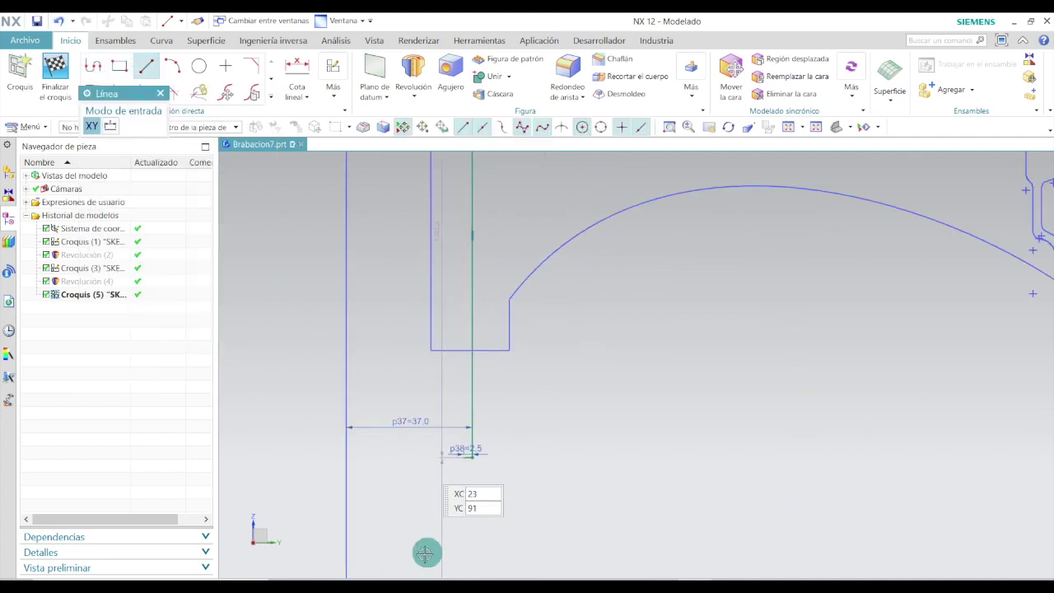
left_click(463, 457)
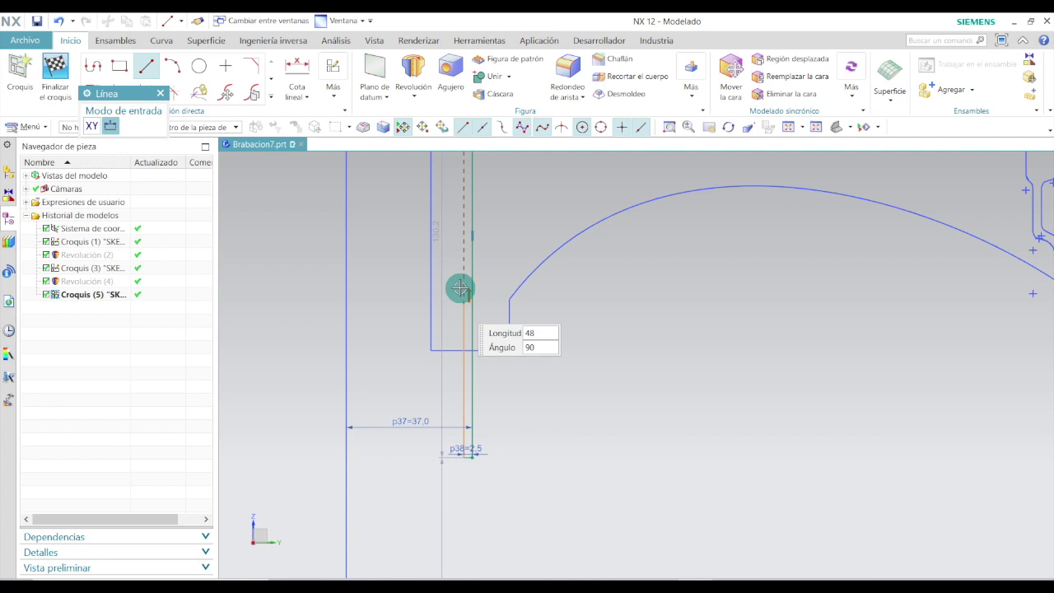
left_click(465, 204)
scroll(464, 308, "down", 3)
scroll(495, 228, "up", 2)
scroll(453, 285, "up", 4)
key("Escape")
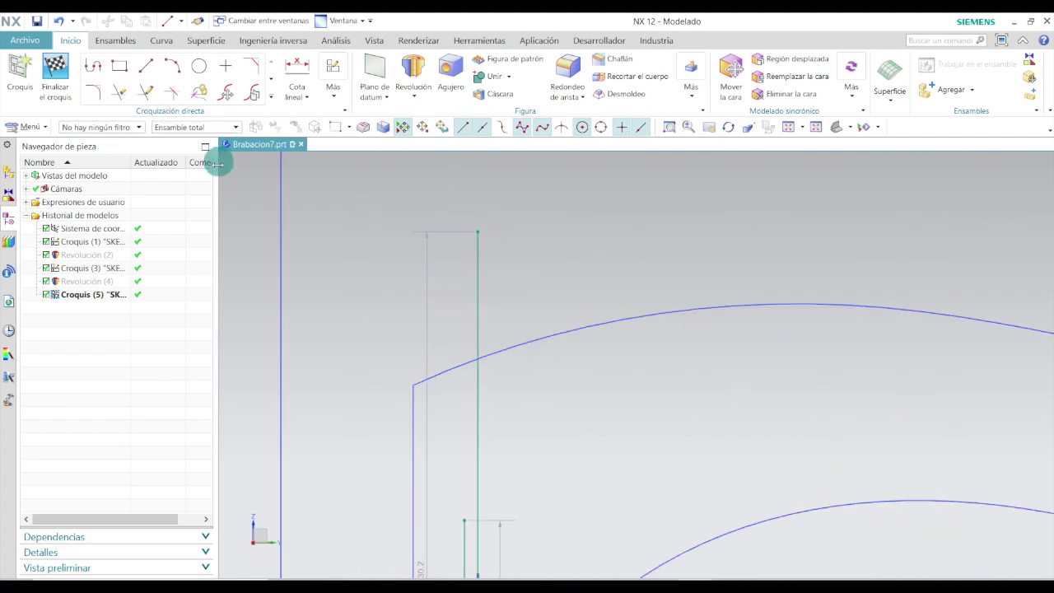
- Draw a horizontal line from the centre line's upper end towards the wheel axis and set its length to 7.3 mm
left_click(144, 72)
left_click(478, 233)
scroll(453, 224, "up", 2)
scroll(462, 239, "up", 2)
type("3.9")
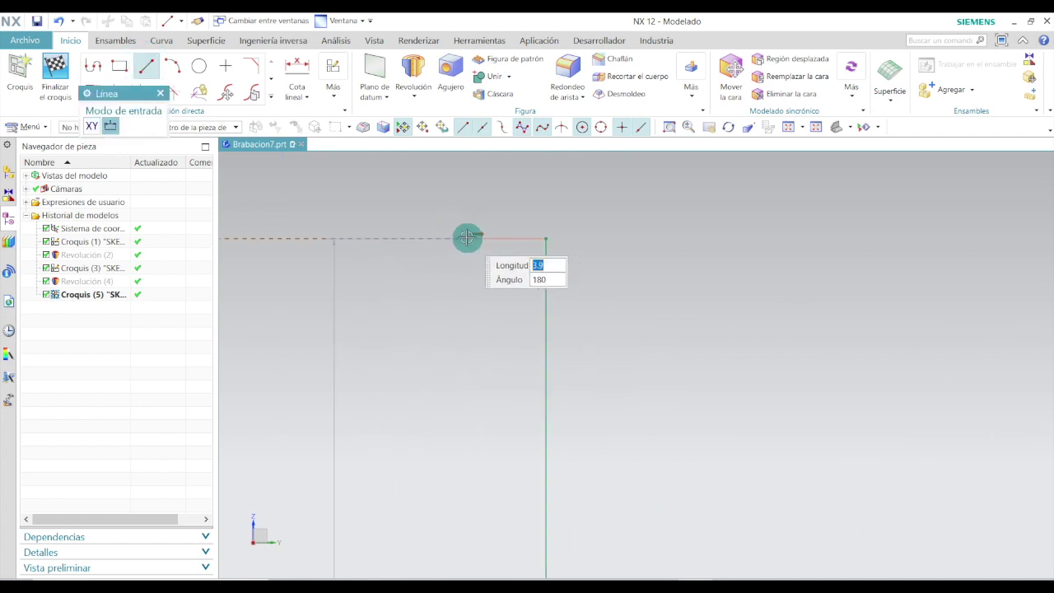
key("Return")
key("Escape")
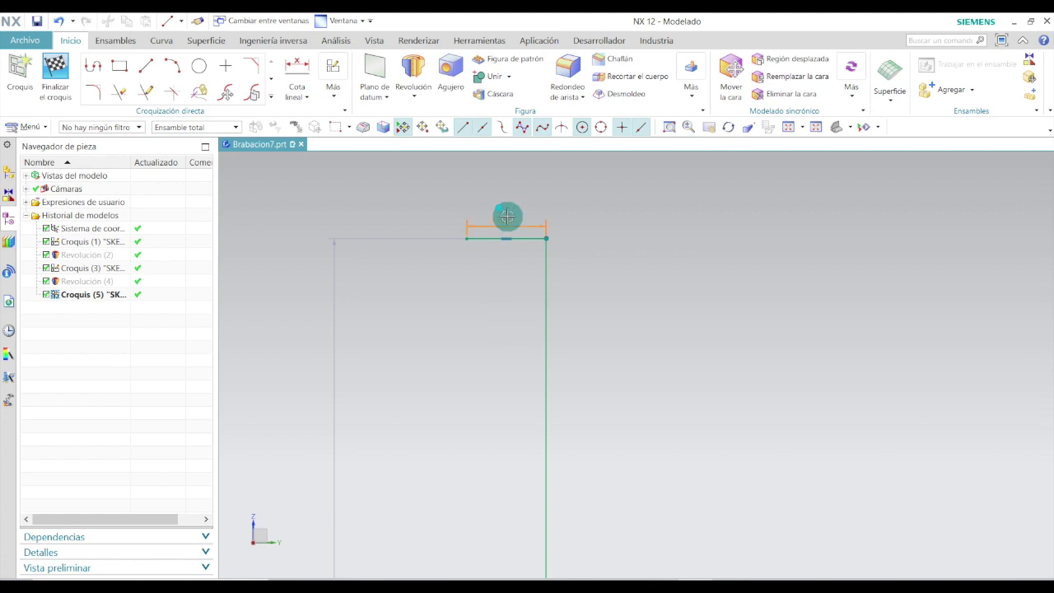
double_click(507, 216)
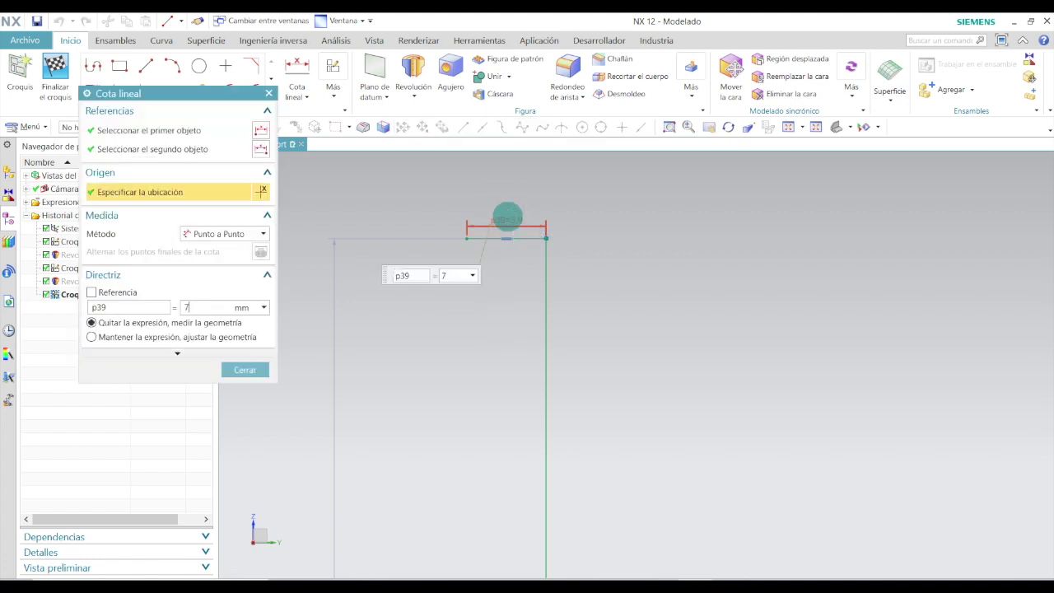
key("Return")
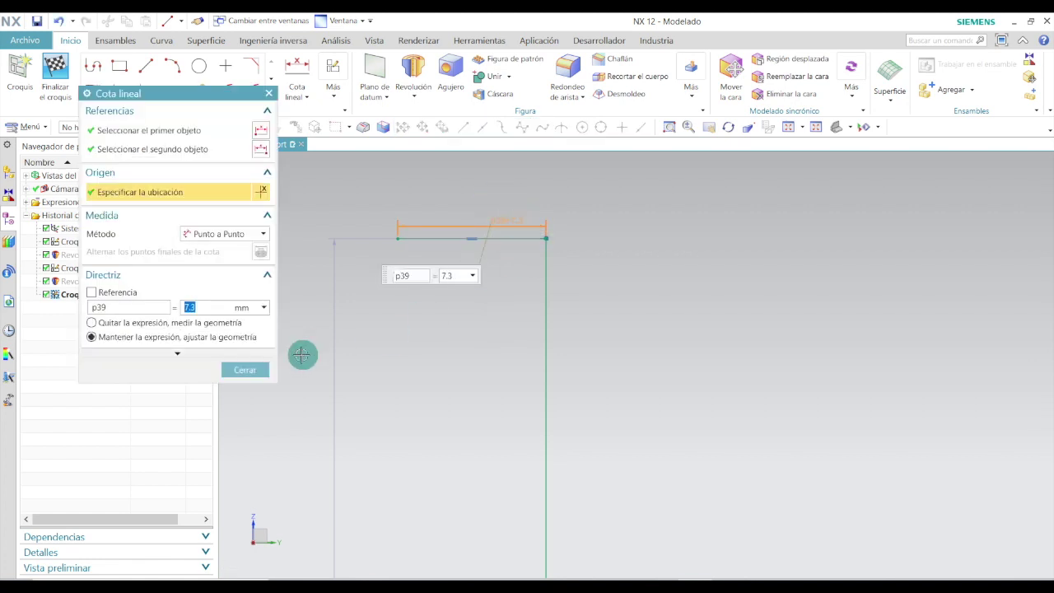
left_click(245, 370)
- Draw a vertical line downwards from the free end of the 7.3 mm line, ending below the upper end of the narrow bore's line
scroll(554, 322, "up", 3)
scroll(520, 436, "down", 3)
left_click(147, 66)
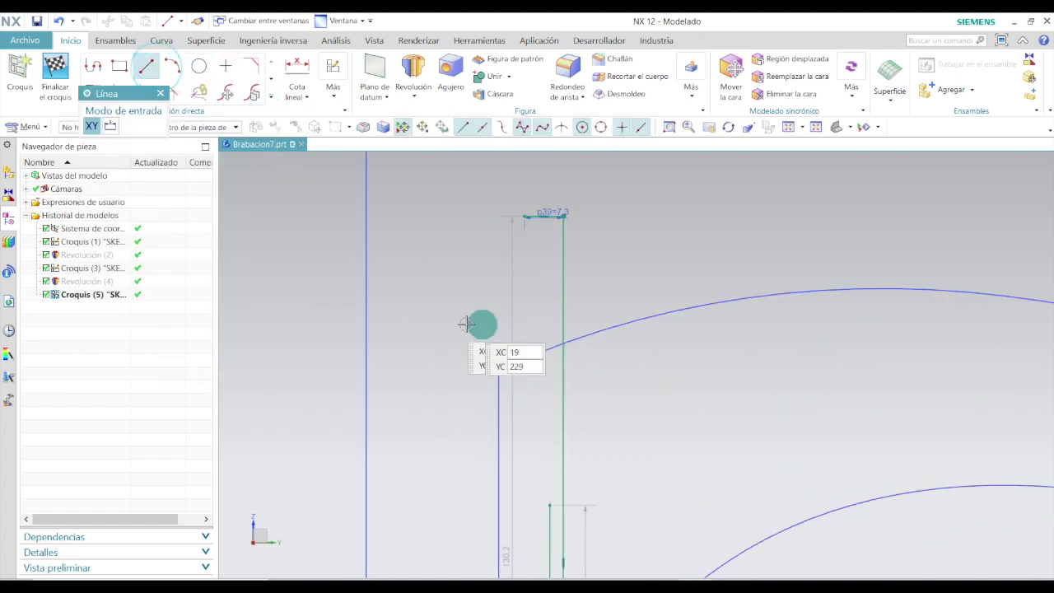
left_click(524, 216)
scroll(520, 317, "up", 2)
scroll(522, 503, "down", 4)
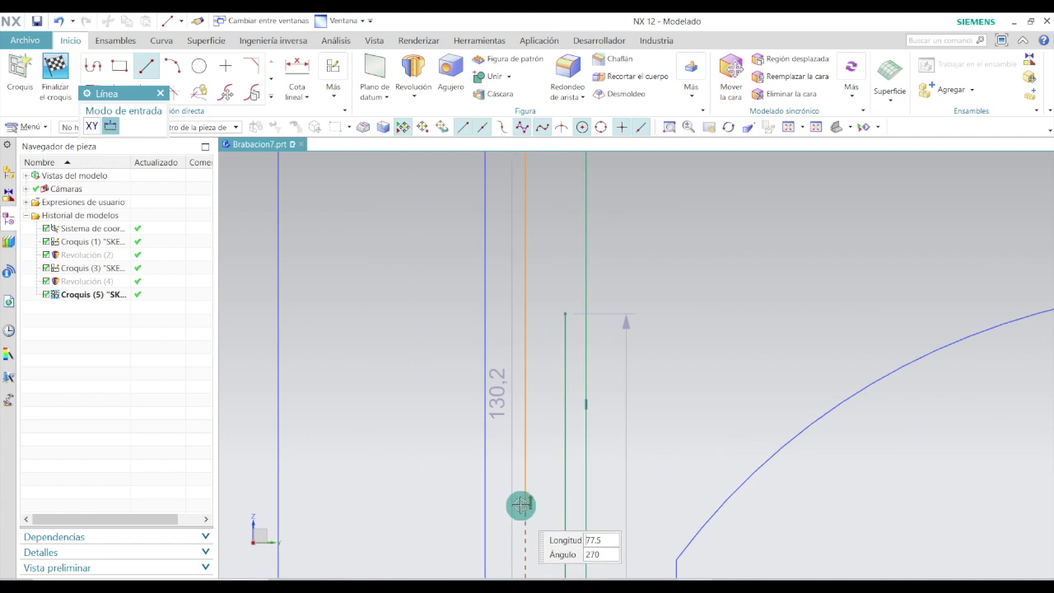
left_click(522, 417)
scroll(522, 387, "up", 6)
key("Escape")
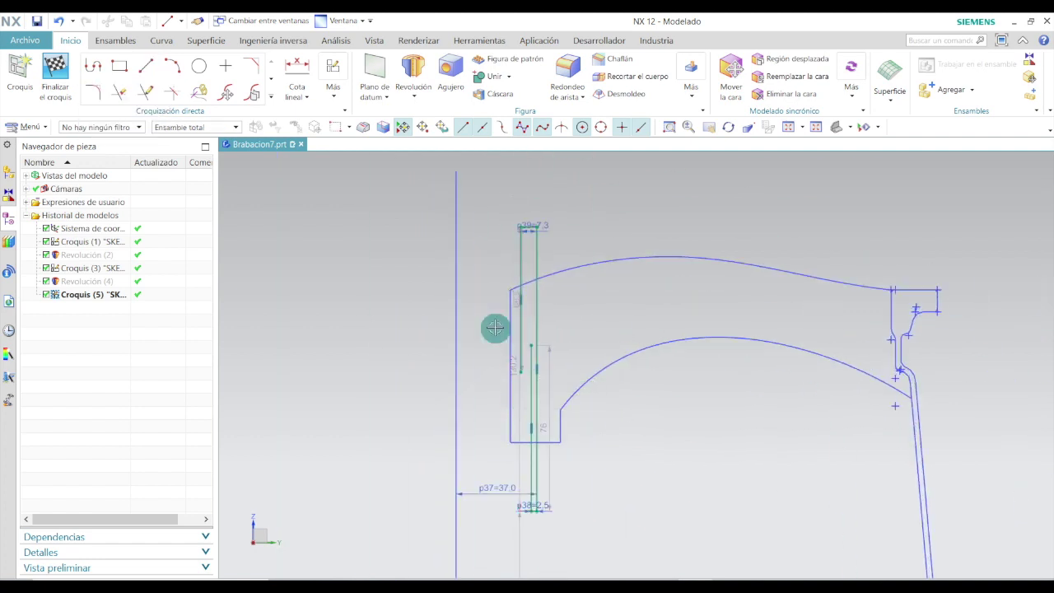
- Draw a 7 mm horizontal line from the hub's lower inner corner towards the axis, and a vertical line about 19.5 mm up from its end
left_click(146, 65)
scroll(490, 433, "down", 4)
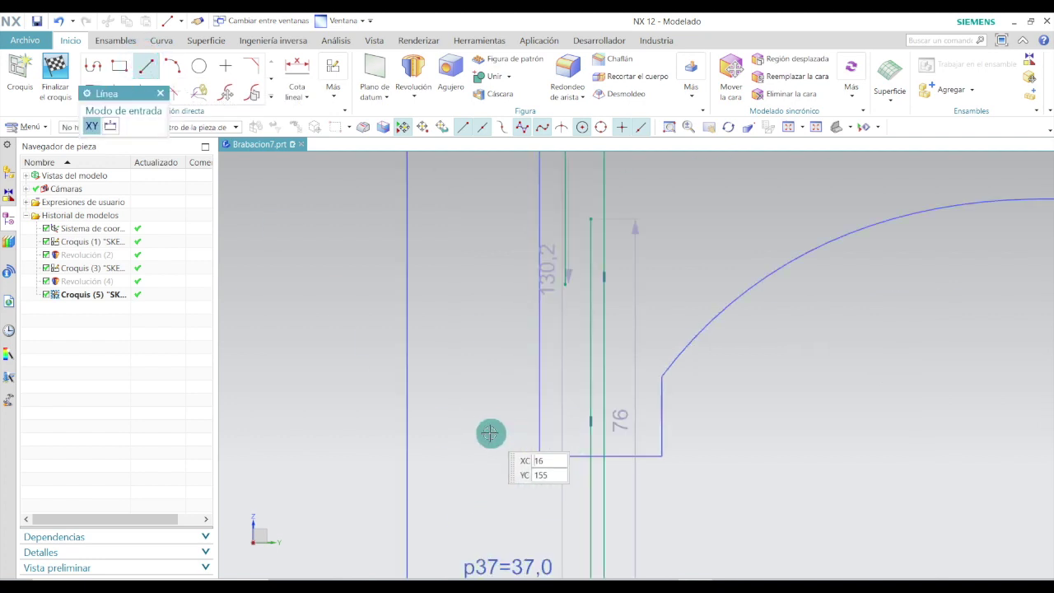
scroll(561, 463, "down", 2)
left_click(520, 445)
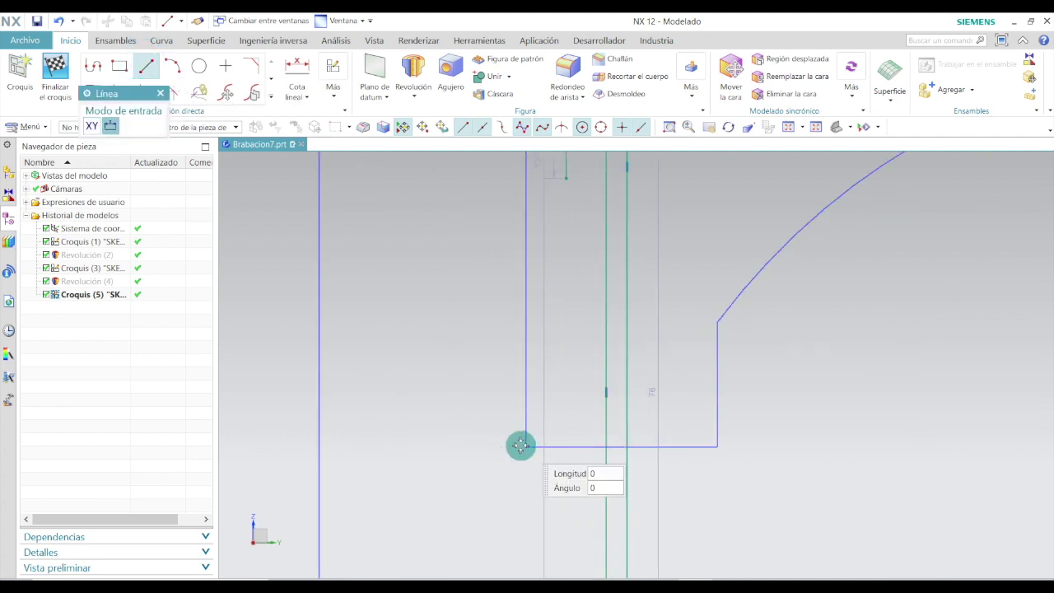
left_click(468, 447)
left_click(468, 446)
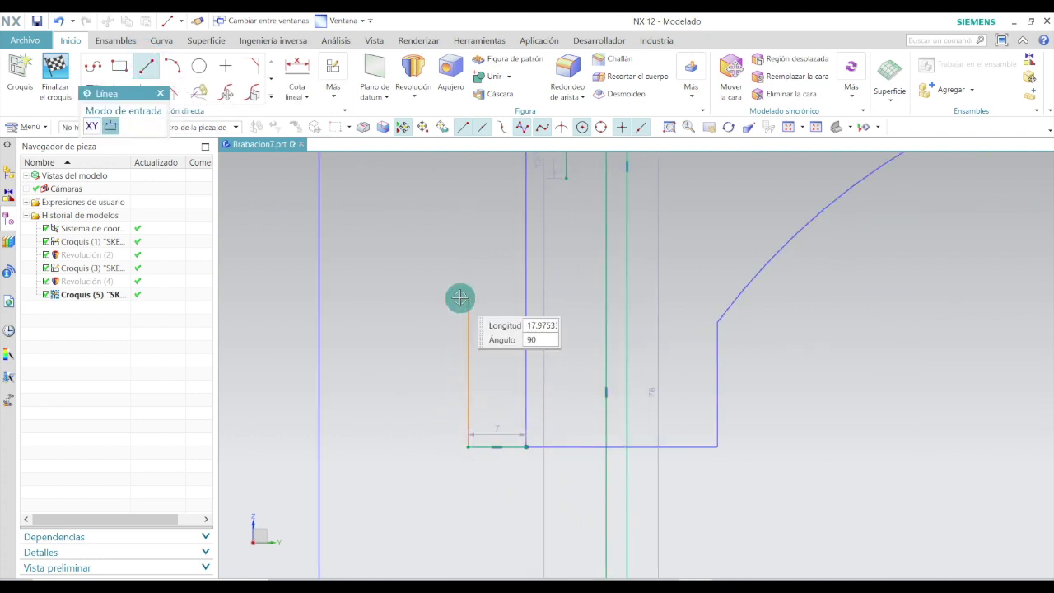
left_click(459, 285)
key("Escape")
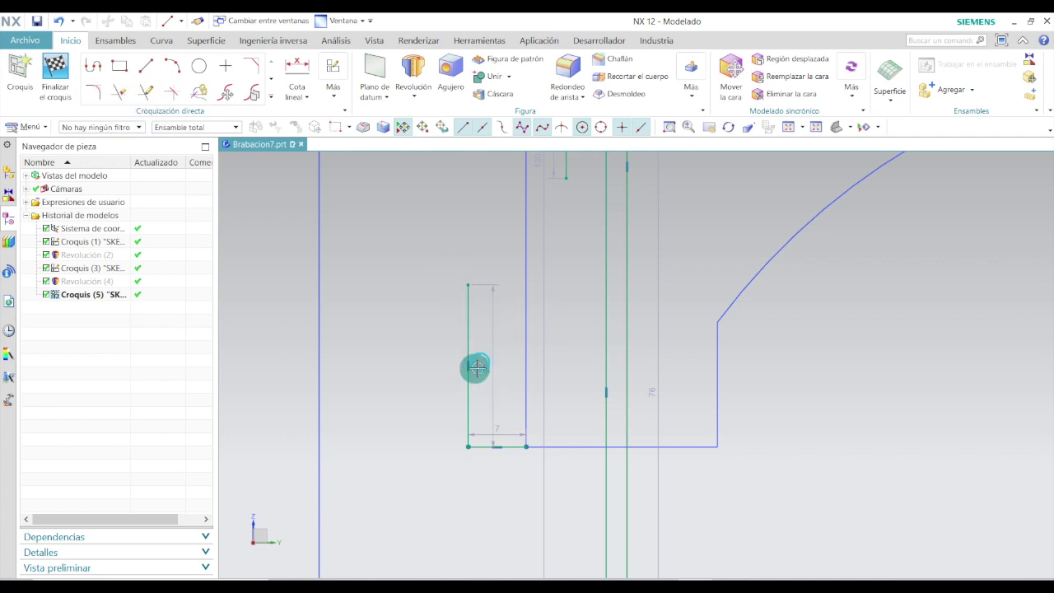
- Move the height dimension of the vertical line beside the hub clear of it and set it to 39 mm
left_click_drag(477, 368, 437, 361)
double_click(437, 361)
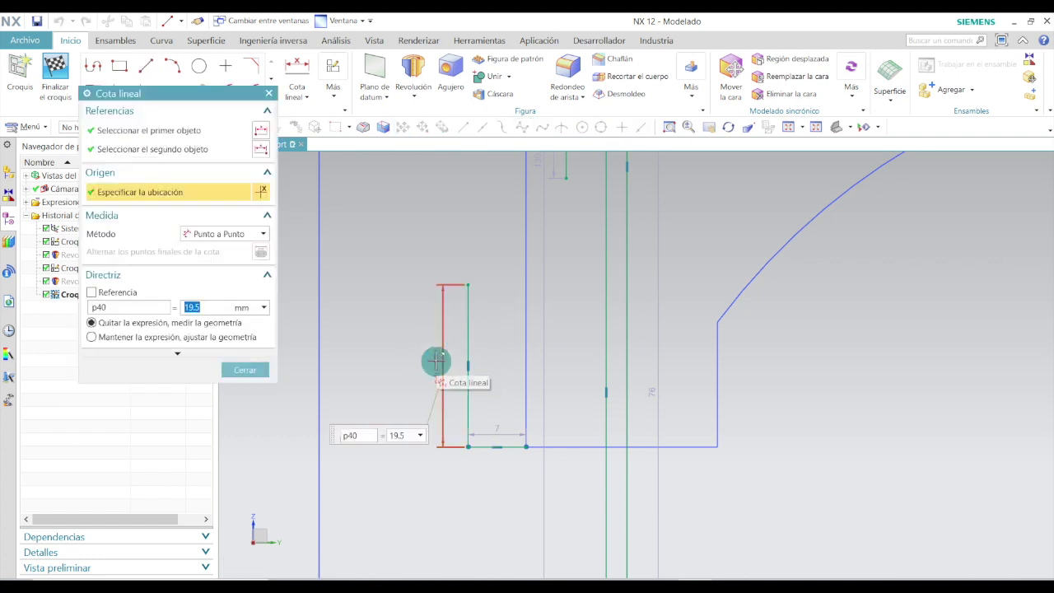
type("39")
key("Return")
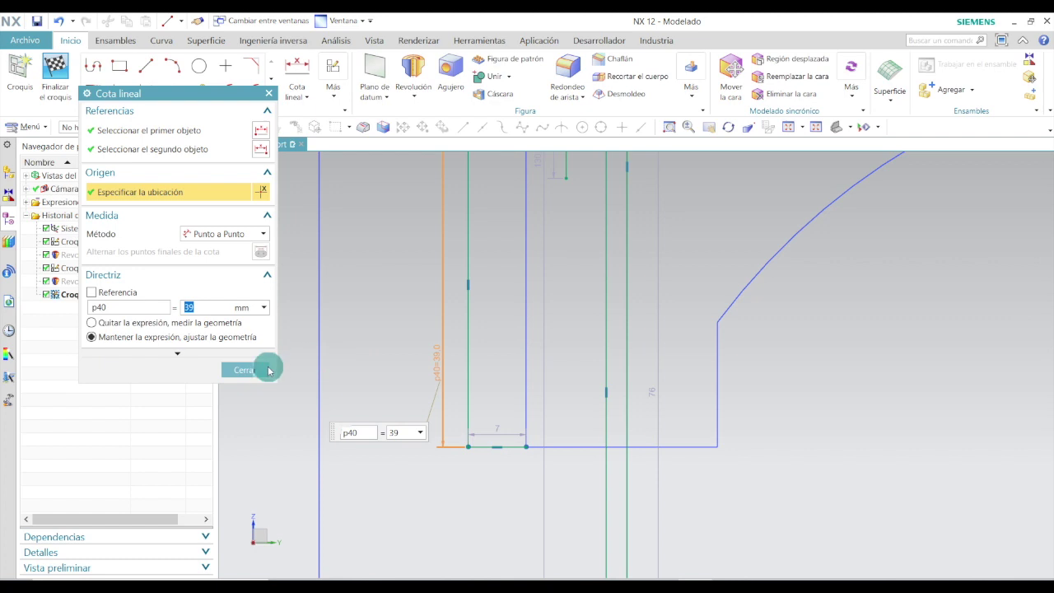
left_click(243, 370)
scroll(453, 339, "up", 3)
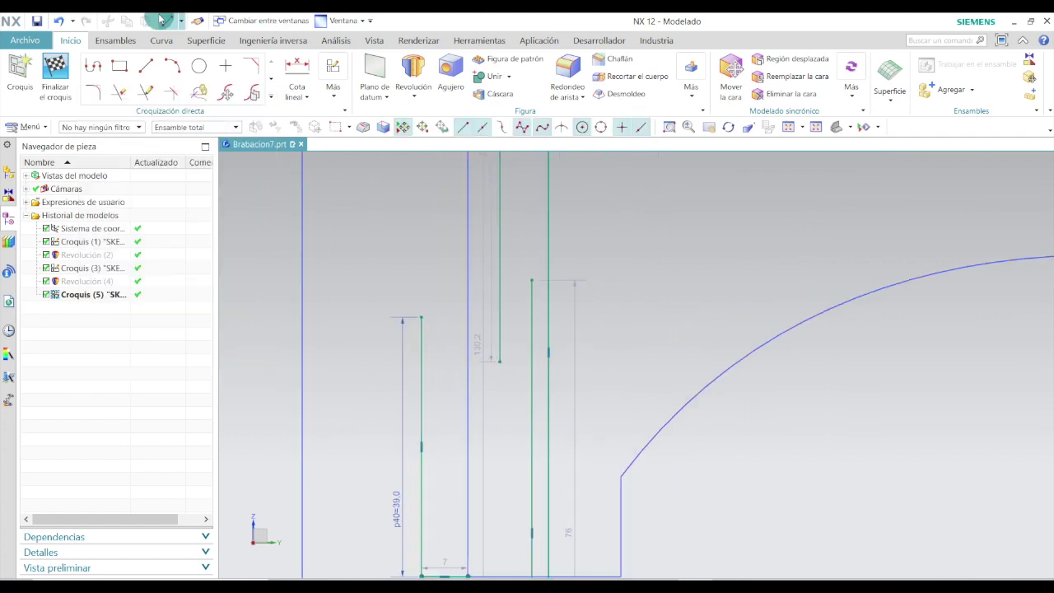
- Draw a horizontal line about 30 mm long from the top of the 39 mm line across the bolt hole's vertical lines
left_click(146, 65)
left_click(420, 316)
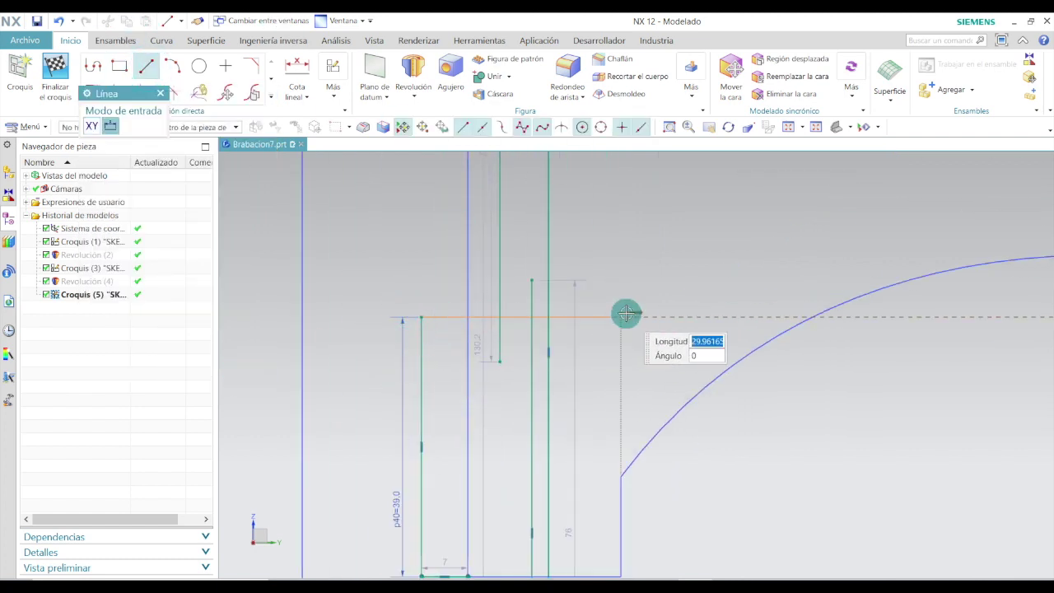
left_click(625, 313)
key("Escape")
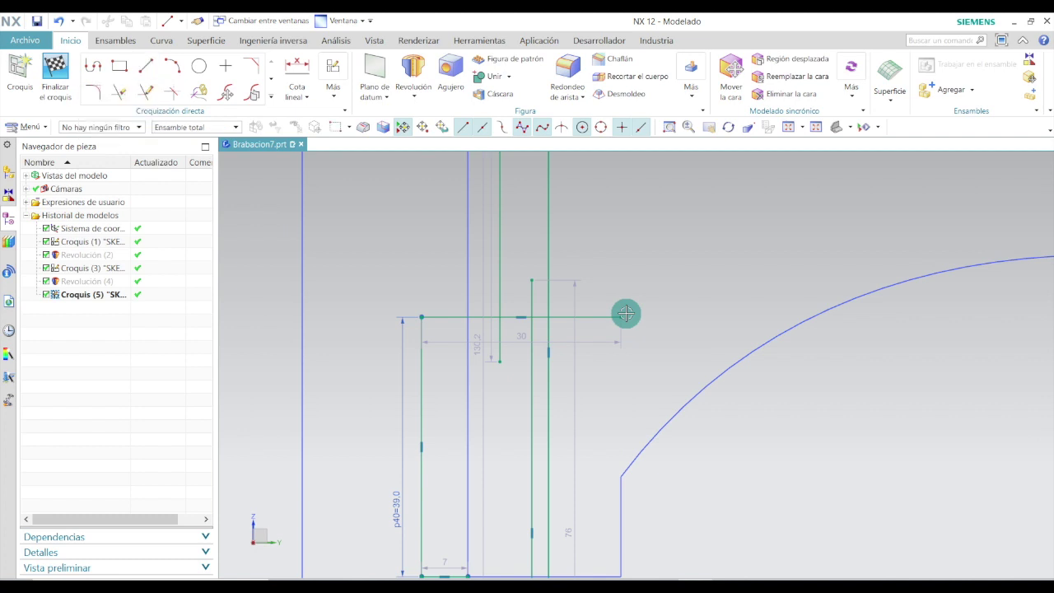
scroll(617, 309, "up", 2)
scroll(601, 306, "down", 5)
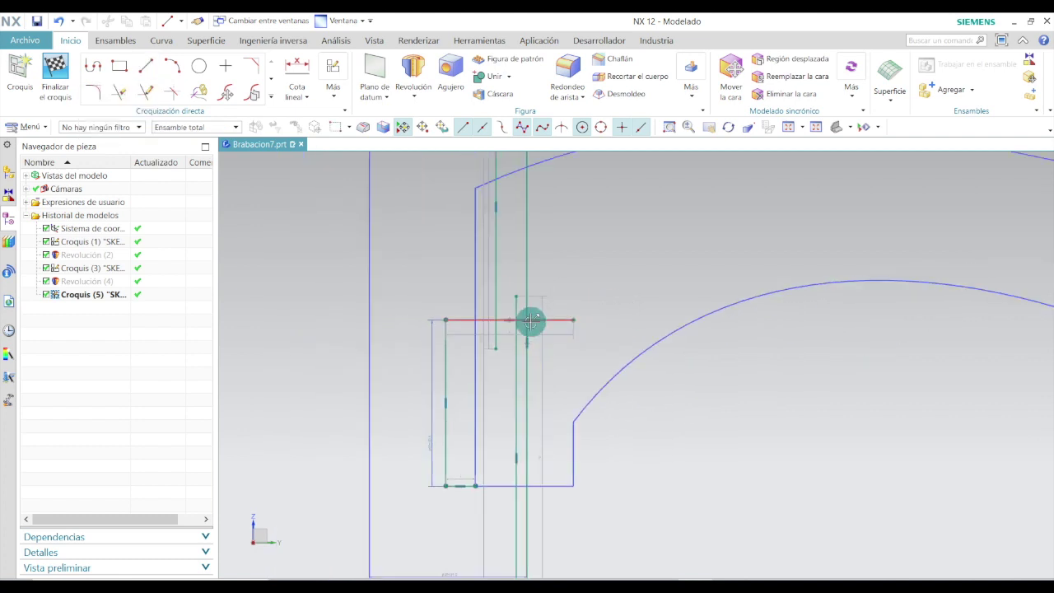
scroll(537, 308, "up", 2)
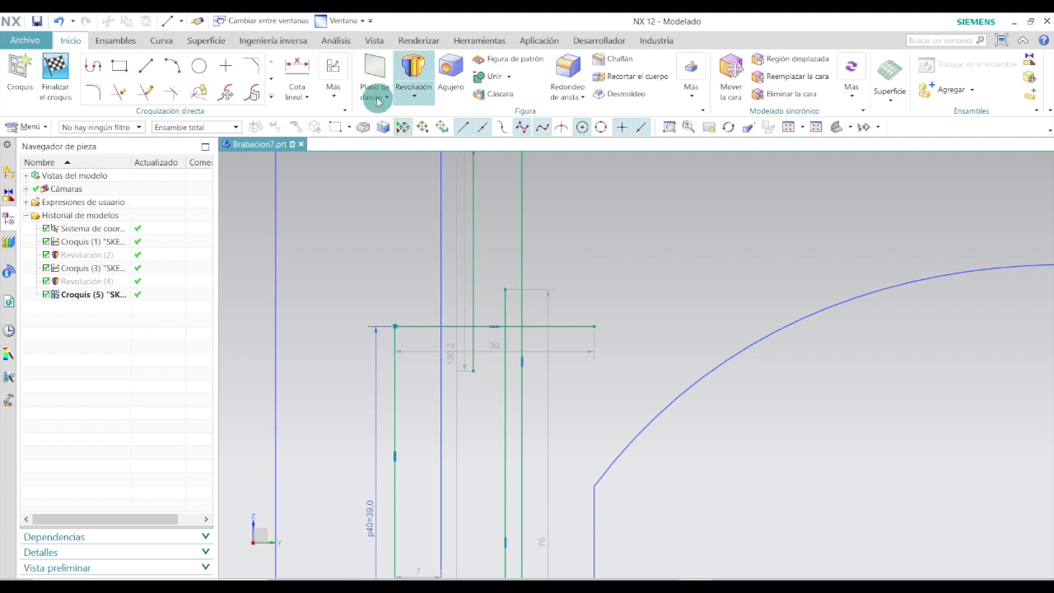
left_click(146, 65)
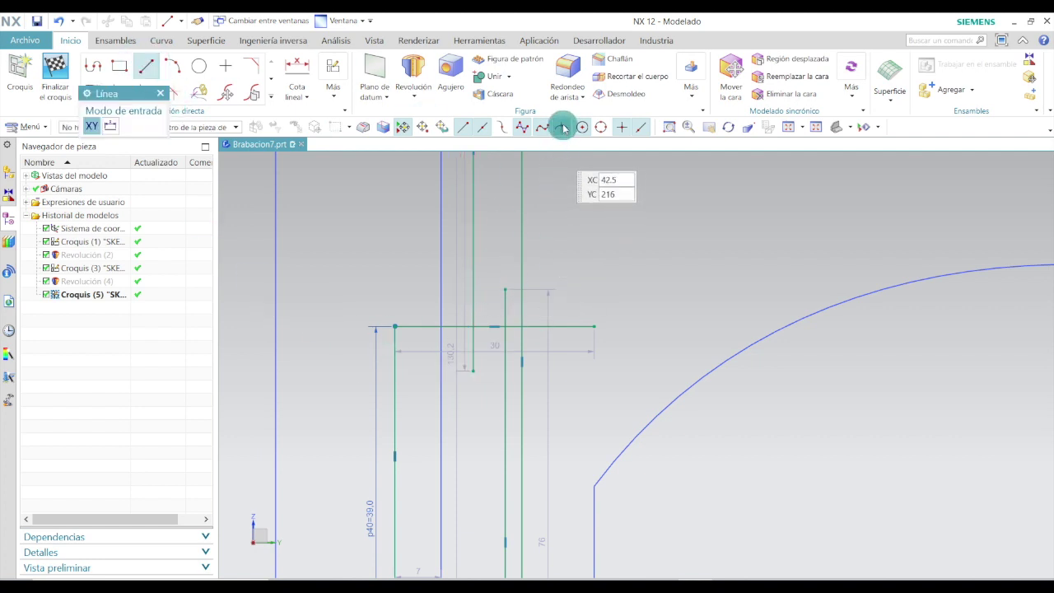
scroll(473, 325, "up", 4)
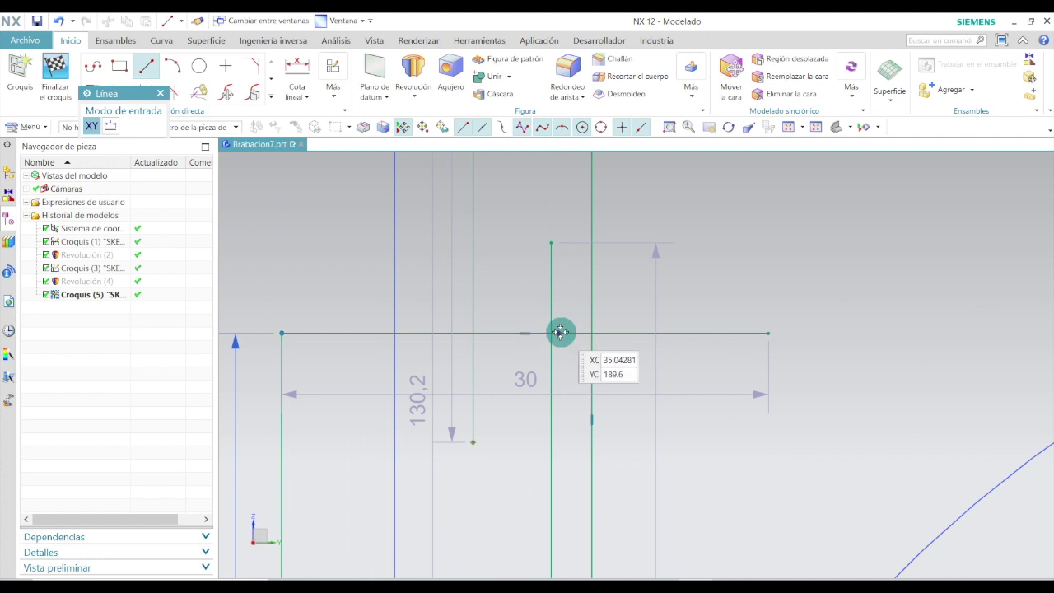
key("Escape")
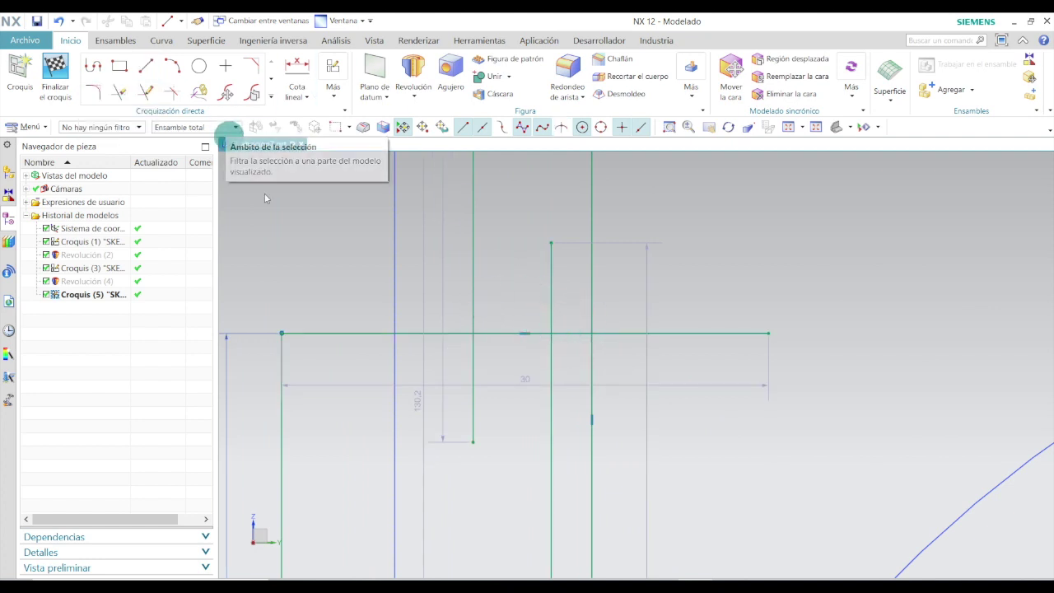
- Quick Trim the horizontal line outside the bolt hole profile and the vertical lines' ends that overrun it, leaving the step between both bores
scroll(310, 266, "down", 2)
left_click(137, 93)
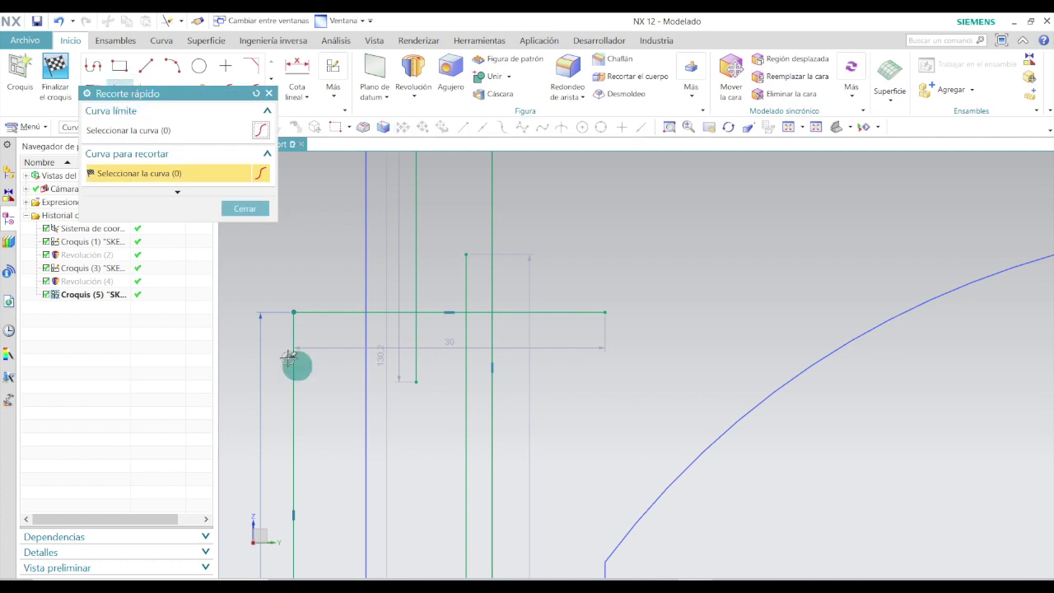
left_click(397, 313)
left_click(466, 275)
scroll(560, 338, "down", 3)
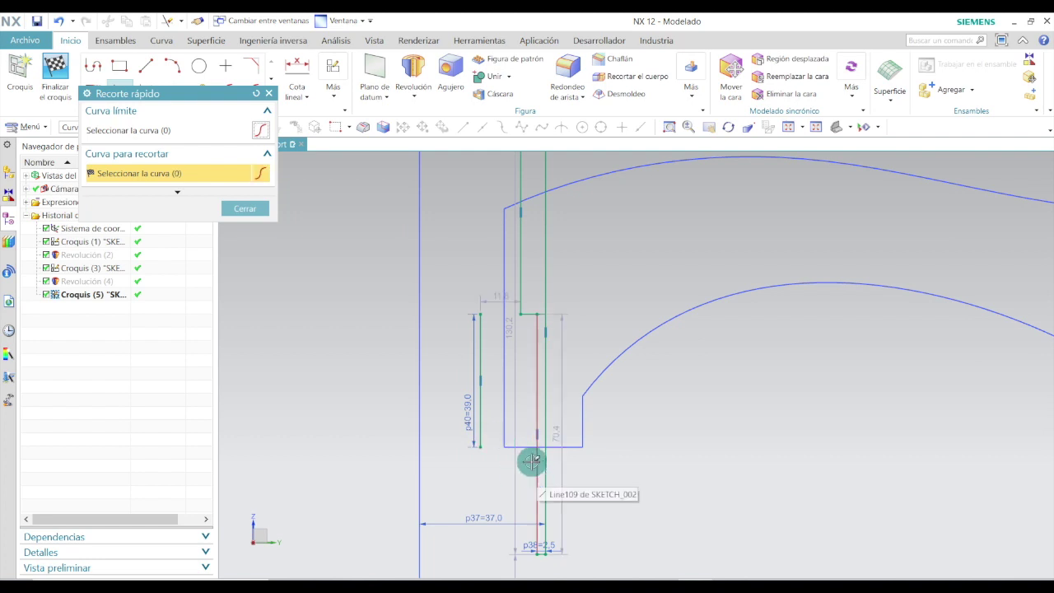
scroll(568, 240, "down", 3)
scroll(536, 164, "up", 5)
scroll(509, 377, "down", 3)
scroll(512, 422, "up", 4)
key("Escape")
scroll(571, 249, "up", 3)
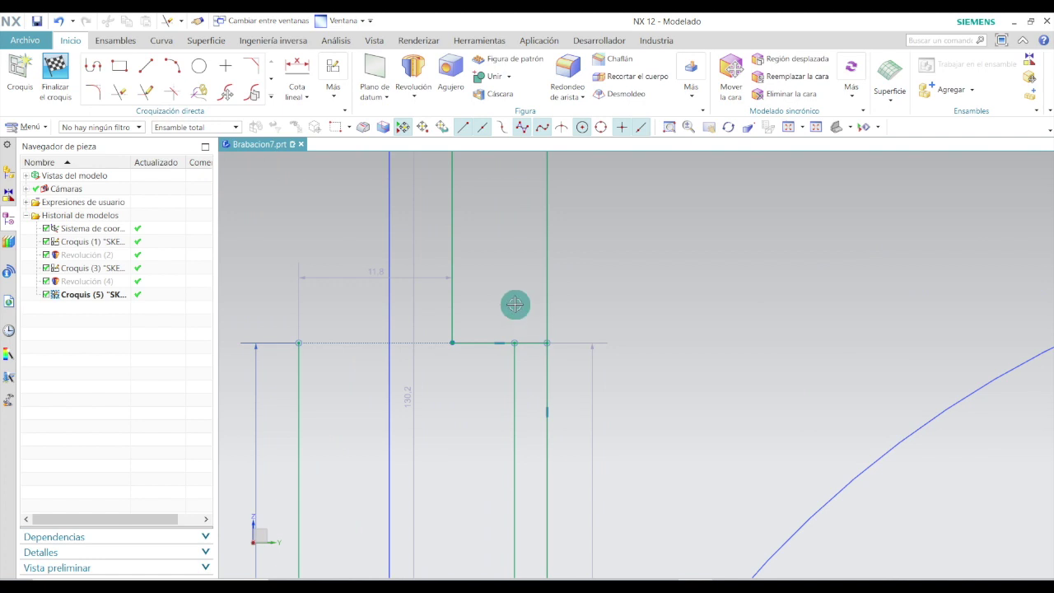
- Draw a slanted line about 11 mm long from the top of the narrow bore's line up across the wide bore's line
left_click(150, 69)
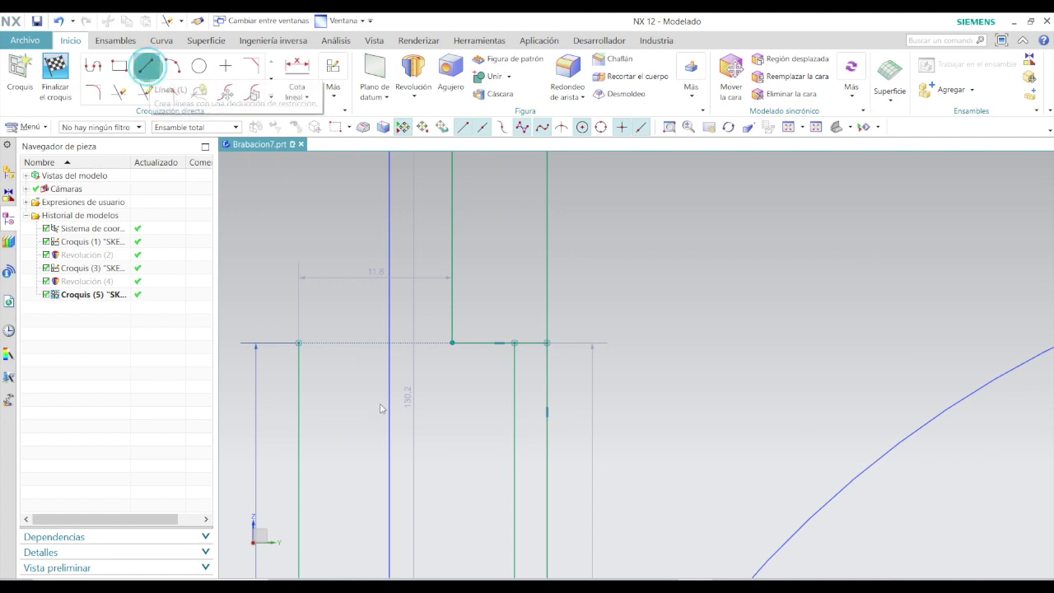
left_click(515, 344)
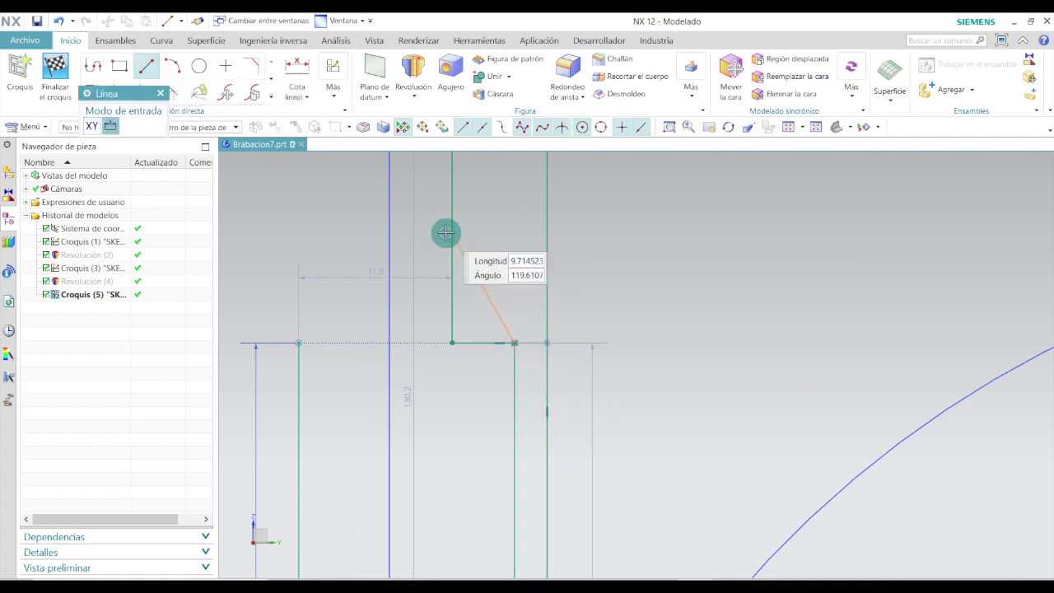
left_click(422, 233)
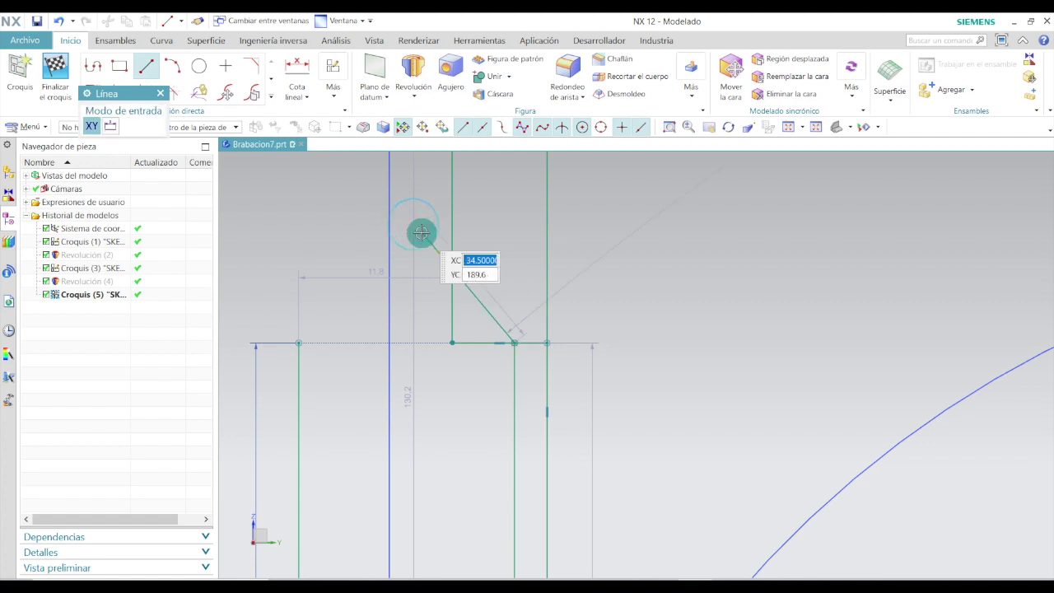
scroll(490, 337, "up", 3)
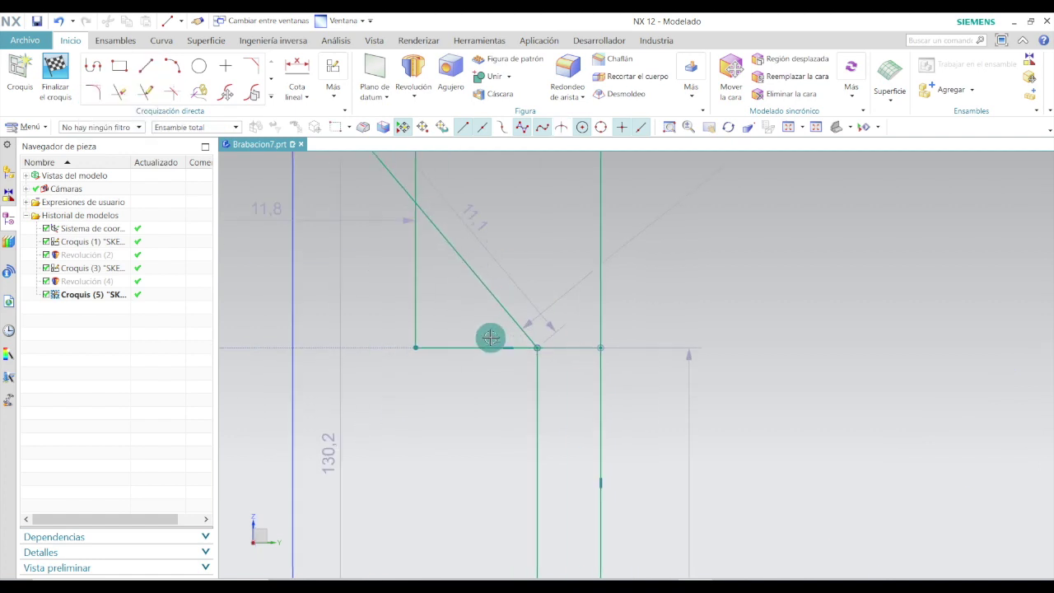
- Add an angular dimension between the slanted line and the horizontal step and set it to 45°
left_click(302, 95)
left_click(323, 172)
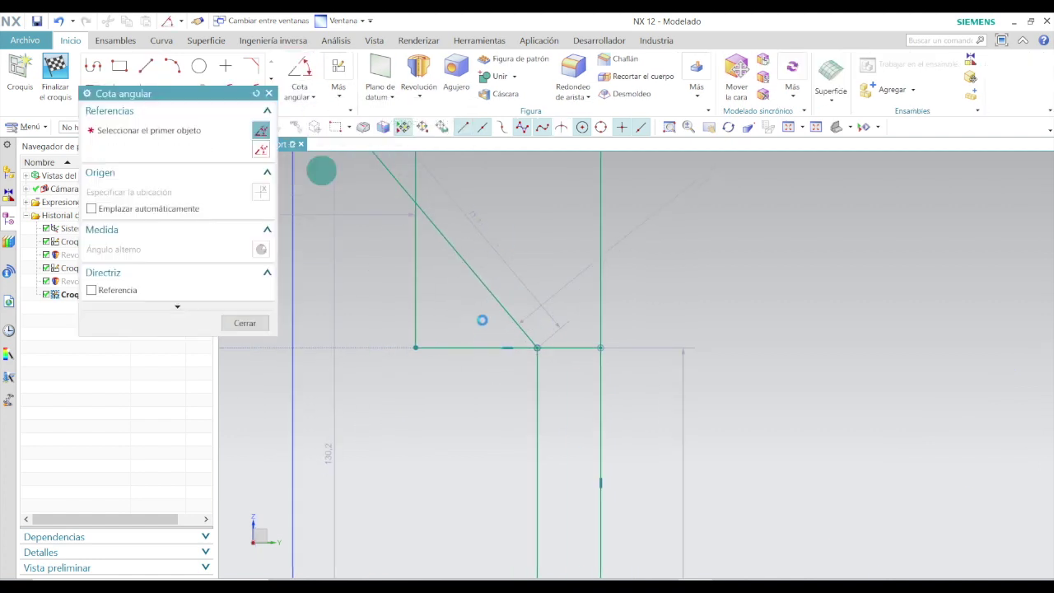
left_click(485, 284)
left_click(476, 349)
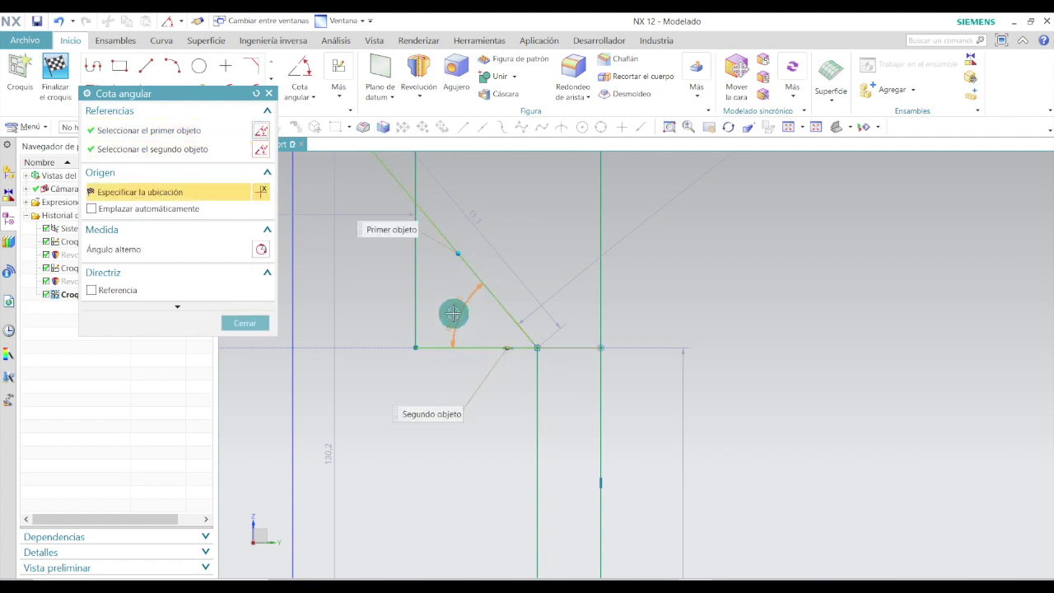
left_click(453, 314)
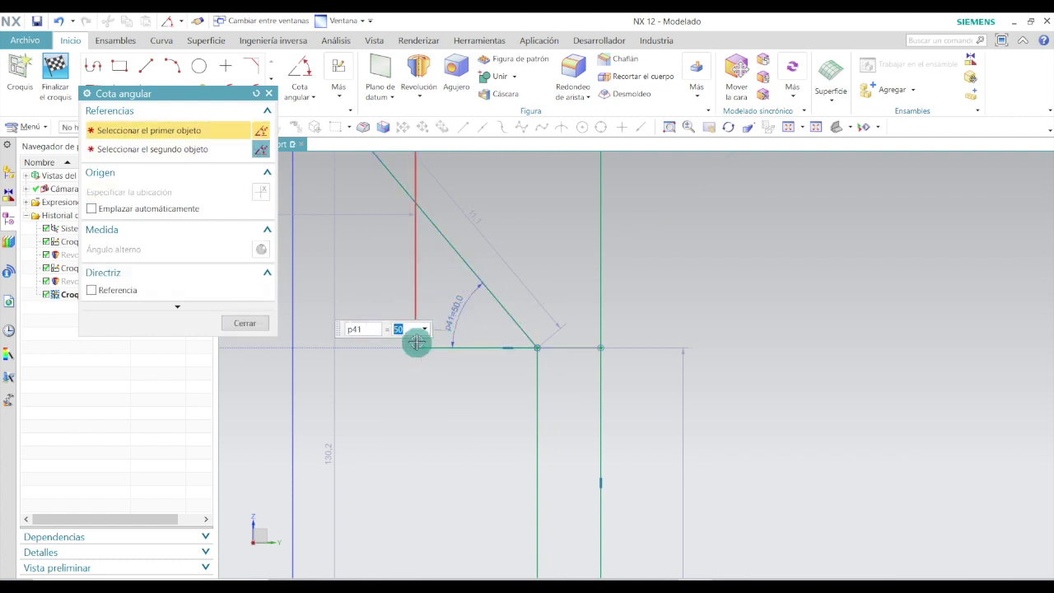
key("Return")
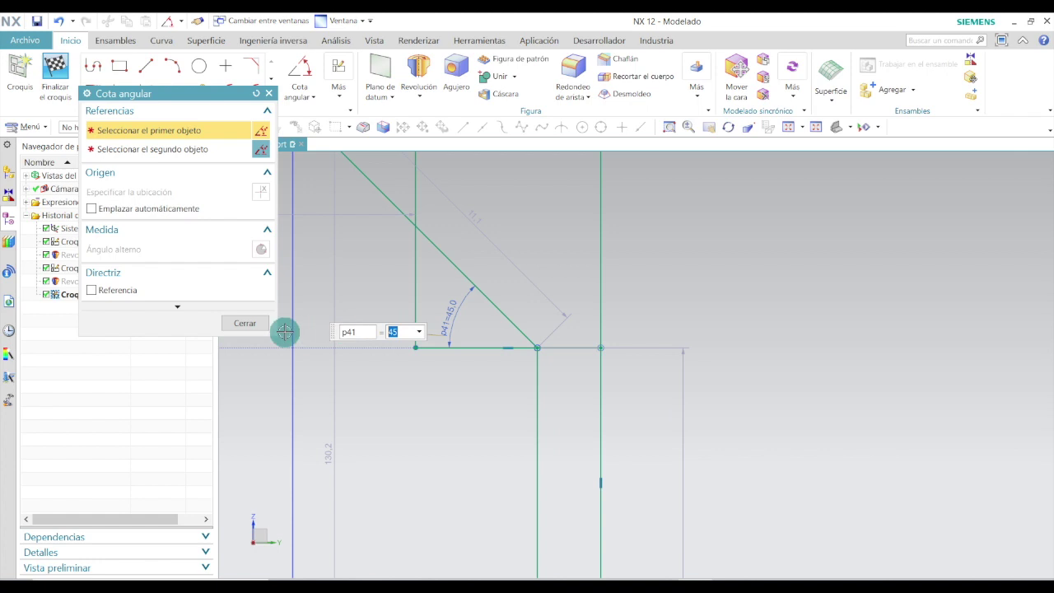
left_click(246, 325)
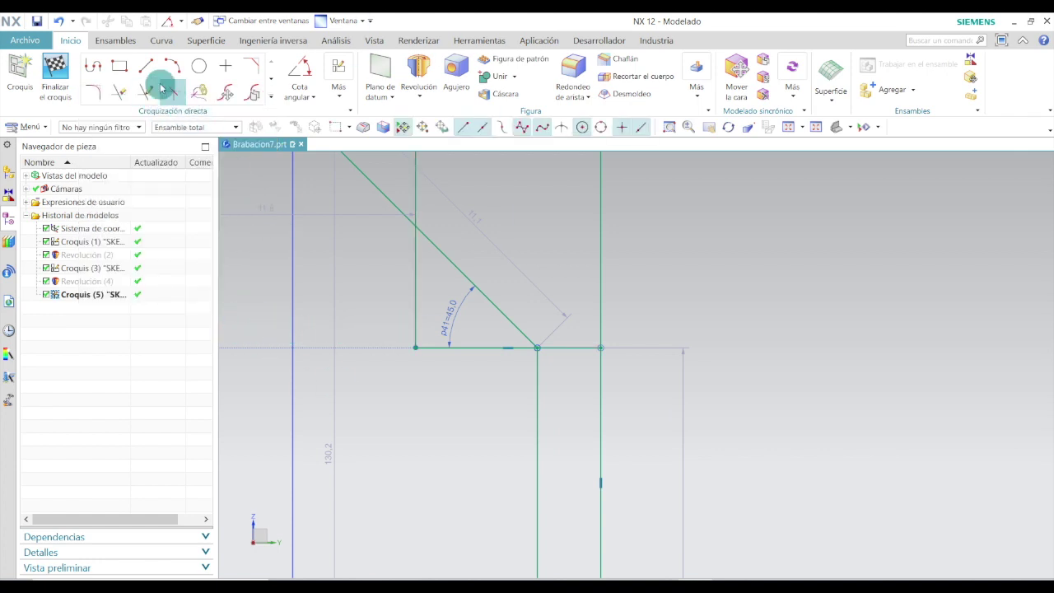
- Quick Trim the slanted line's overrun, the wide bore's line below it and the horizontal step, leaving the 45° transition
left_click(120, 92)
left_click(379, 196)
left_click(415, 295)
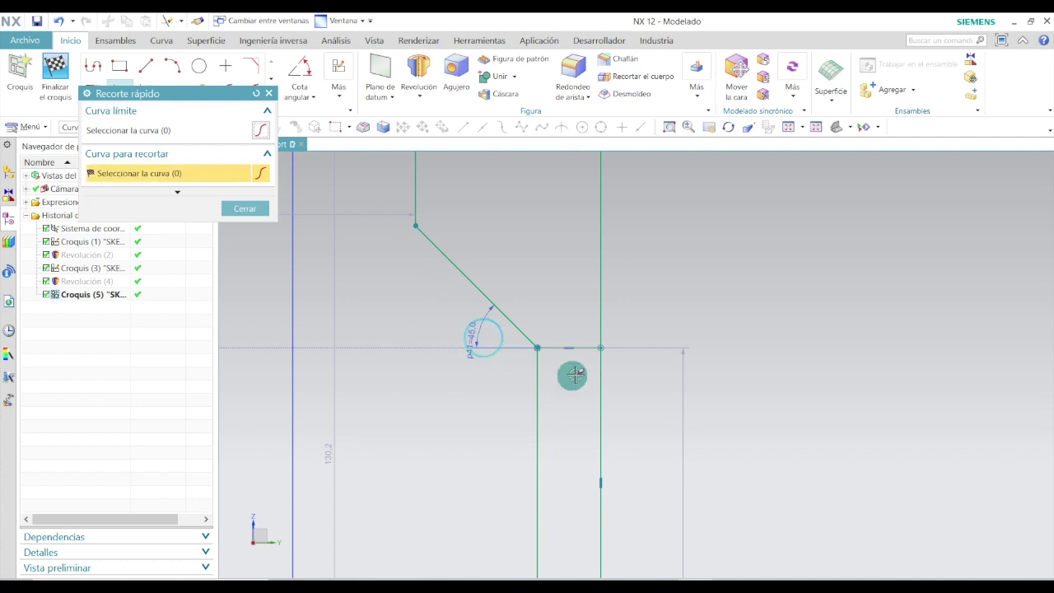
left_click(579, 348)
scroll(586, 257, "down", 5)
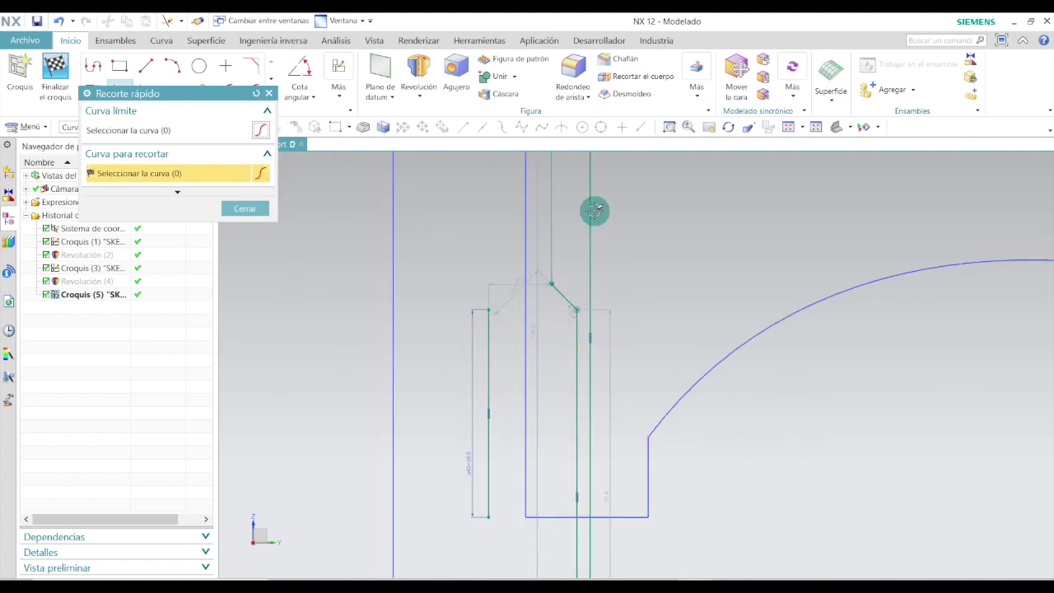
scroll(594, 381, "up", 5)
scroll(580, 447, "up", 2)
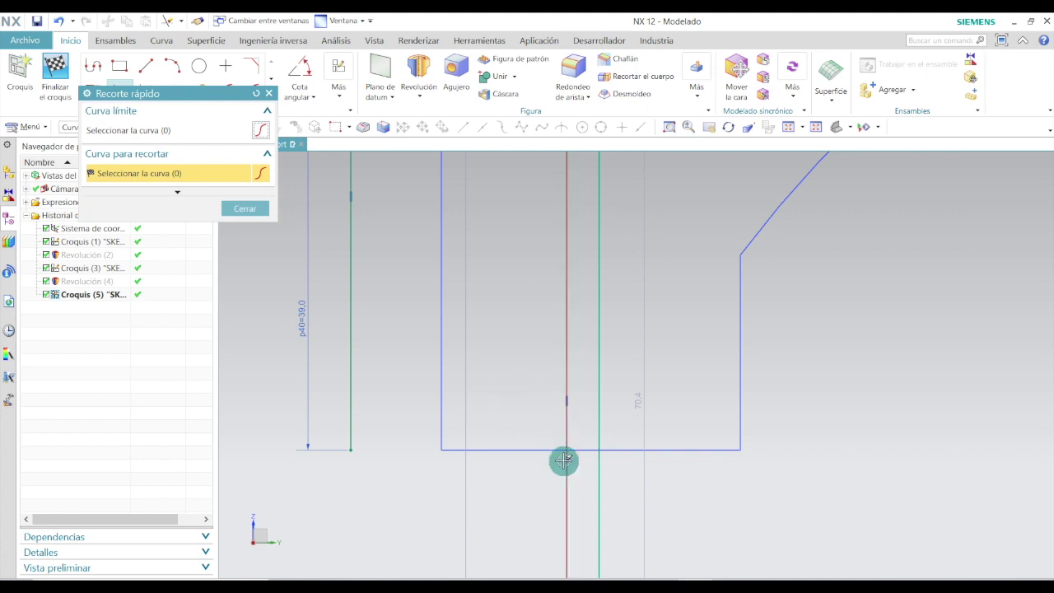
scroll(567, 403, "down", 3)
scroll(577, 487, "up", 3)
scroll(577, 212, "down", 3)
scroll(568, 238, "up", 3)
scroll(568, 238, "down", 3)
left_click(245, 209)
- Delete the 39 mm auxiliary line beside the hub and finish the bolt hole sketch
scroll(522, 415, "down", 1)
scroll(523, 414, "up", 3)
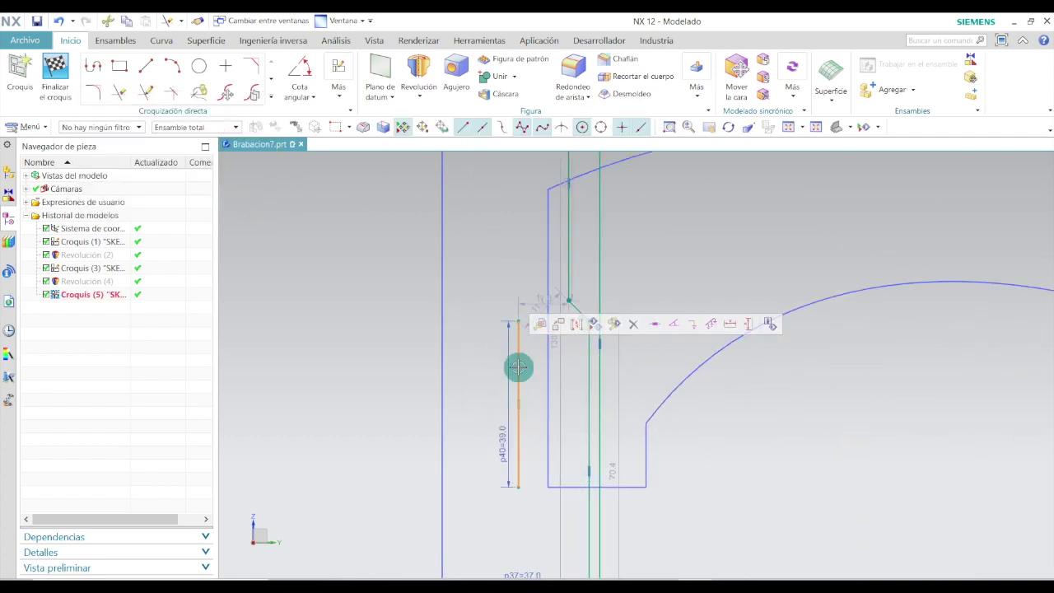
key("Delete")
scroll(522, 365, "down", 4)
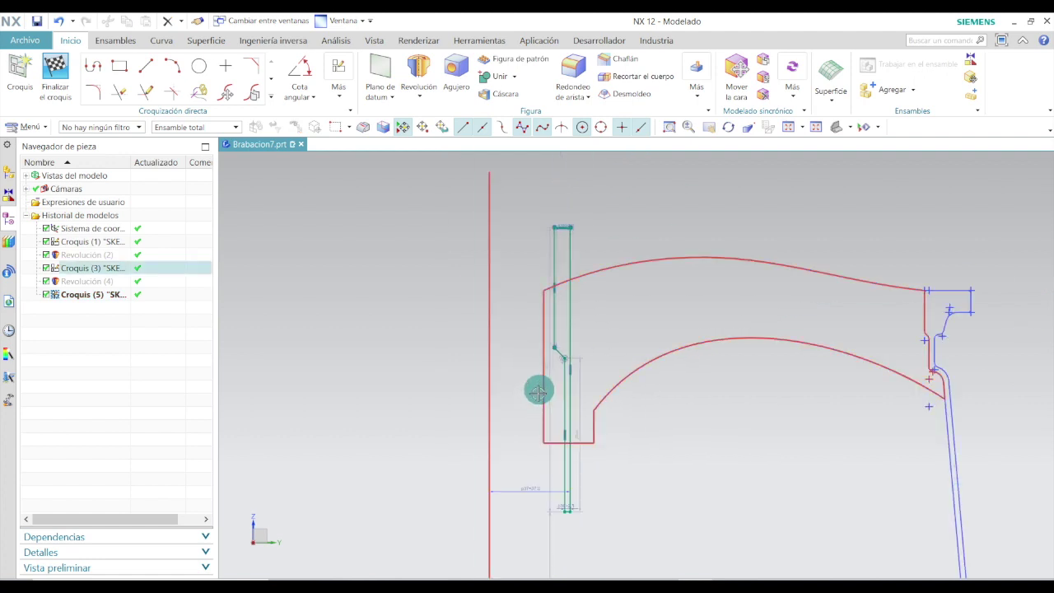
scroll(561, 403, "up", 2)
scroll(560, 403, "down", 3)
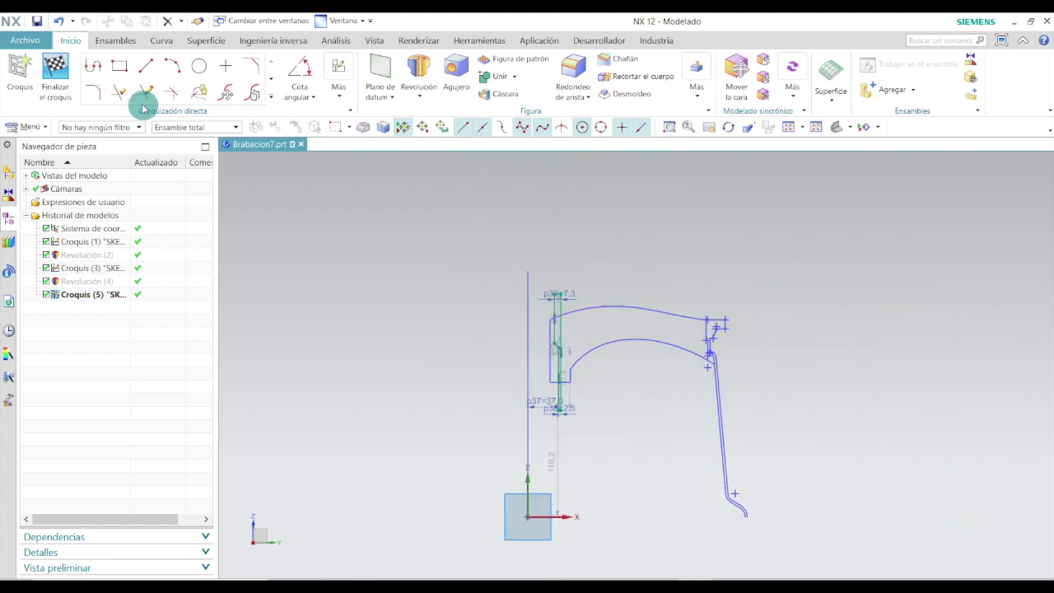
left_click(56, 67)
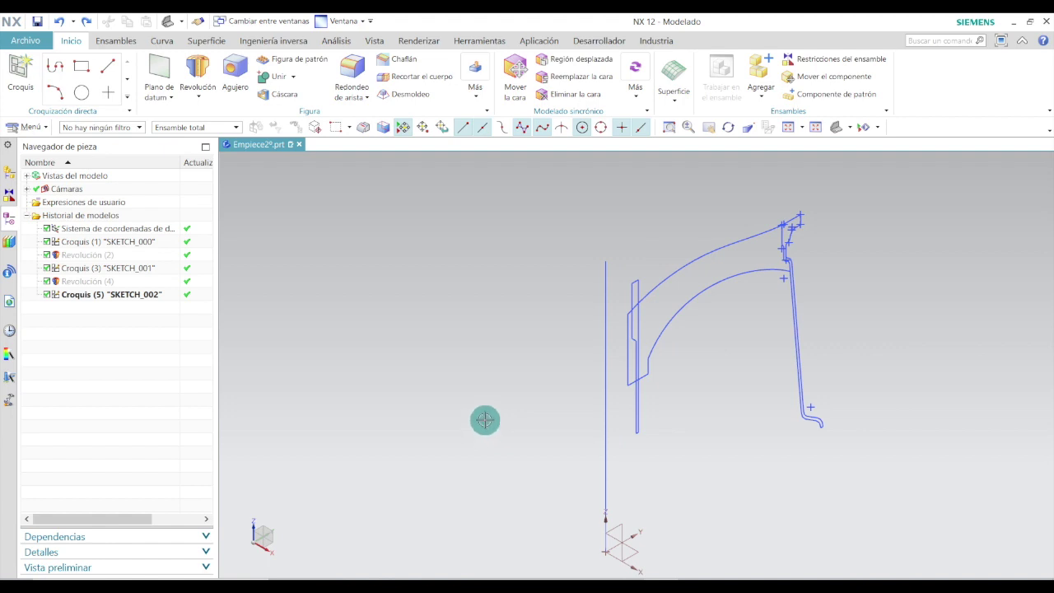
- Start a 360° Revolve with the bolt hole's long centre line as the axis direction and its lower endpoint as the axis point
scroll(631, 276, "up", 1)
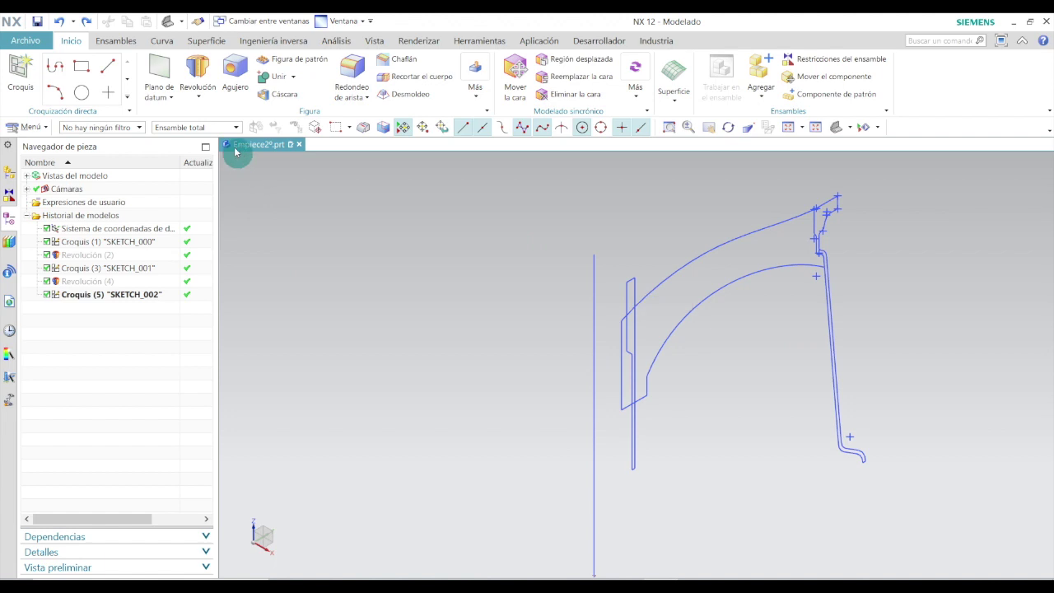
left_click(195, 66)
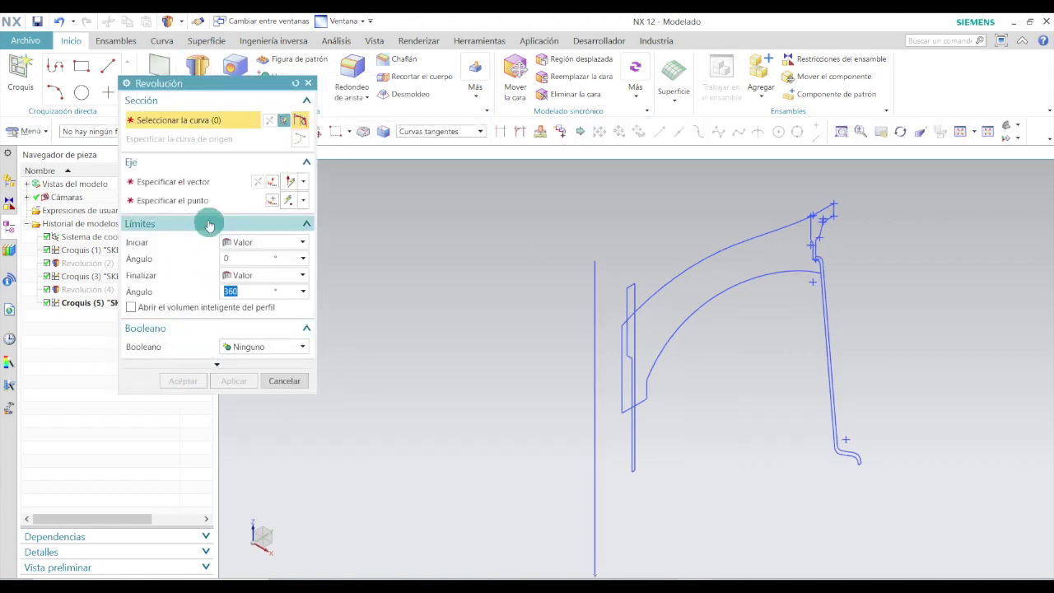
left_click(174, 185)
scroll(629, 358, "up", 5)
left_click(651, 191)
left_click(649, 189)
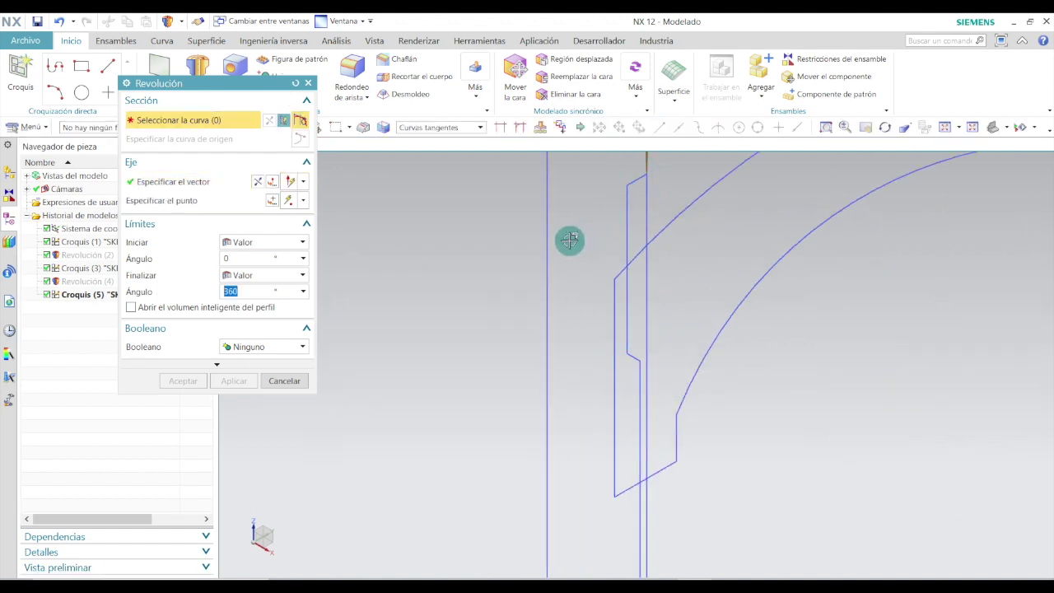
left_click(156, 204)
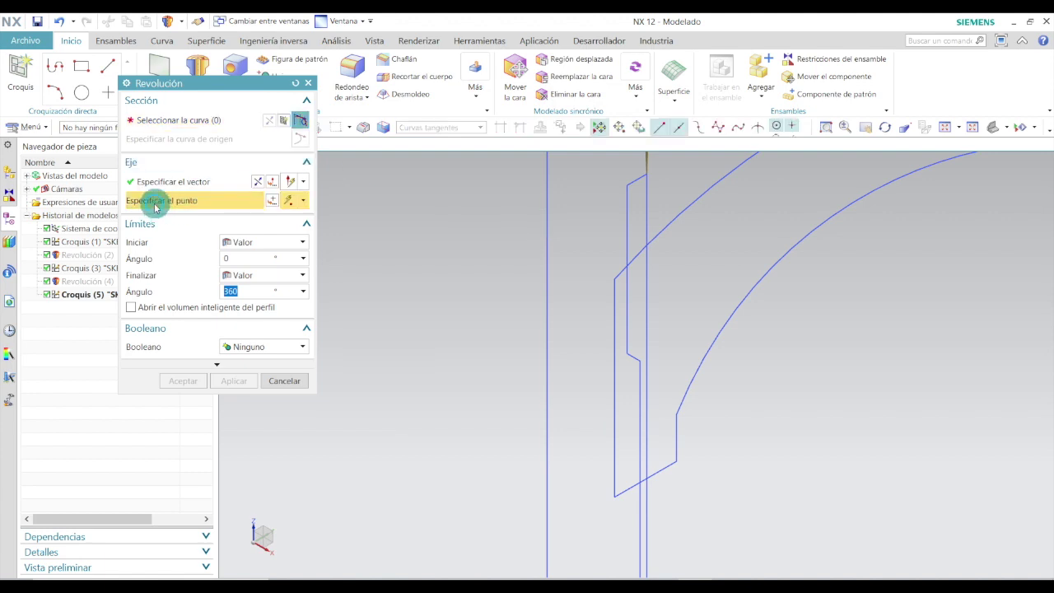
scroll(659, 365, "down", 3)
scroll(662, 499, "up", 6)
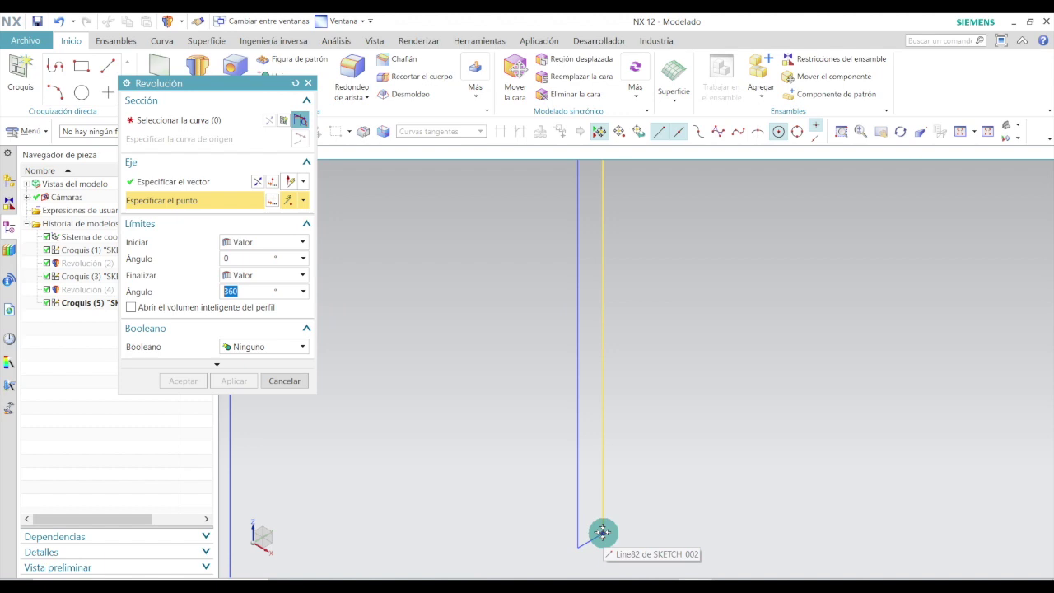
left_click(603, 533)
scroll(727, 523, "down", 2)
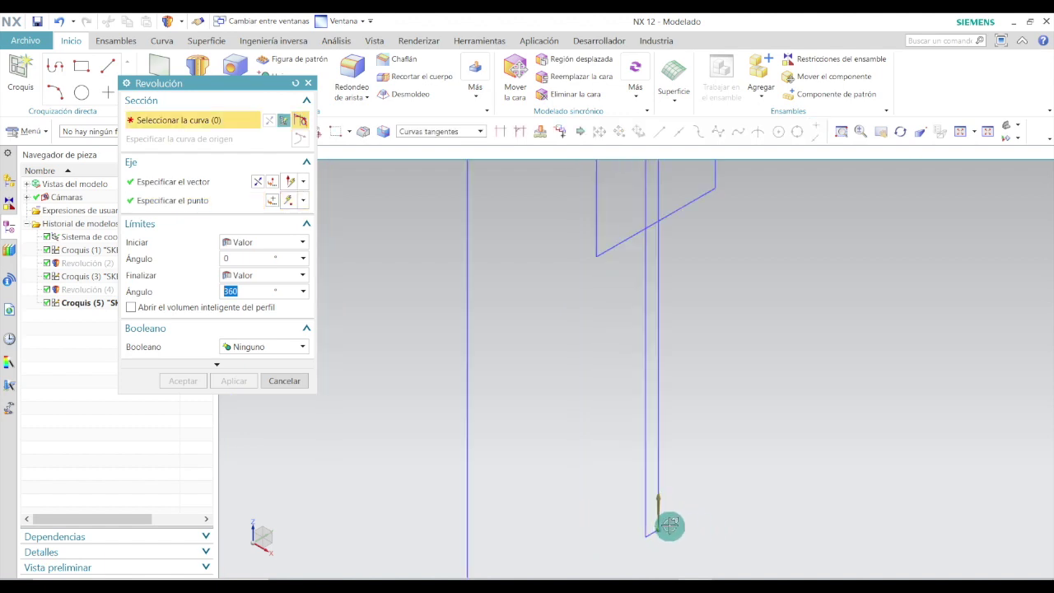
- Select the stepped bolt hole profile as the revolve section: bottom line, narrow bore, 45° transition, wide bore and top line
left_click(183, 122)
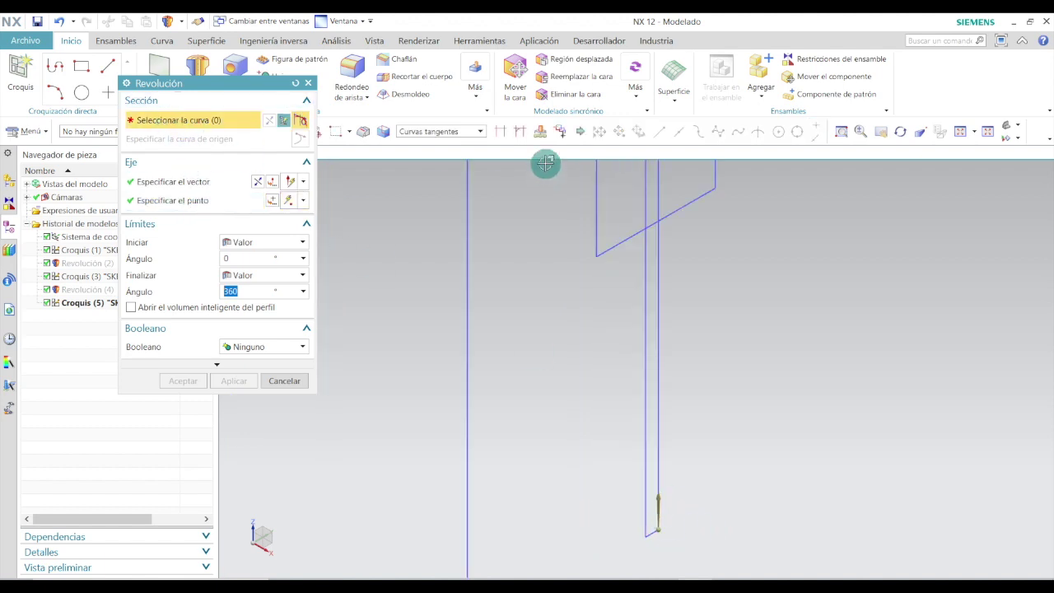
scroll(667, 370, "up", 2)
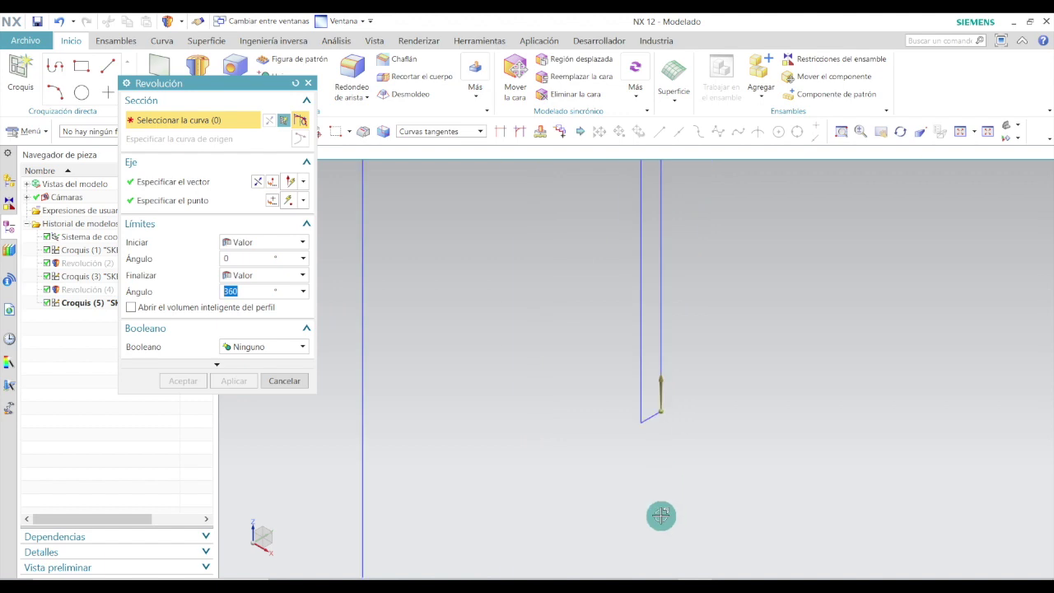
left_click(650, 419)
middle_click_drag(637, 411, 610, 145)
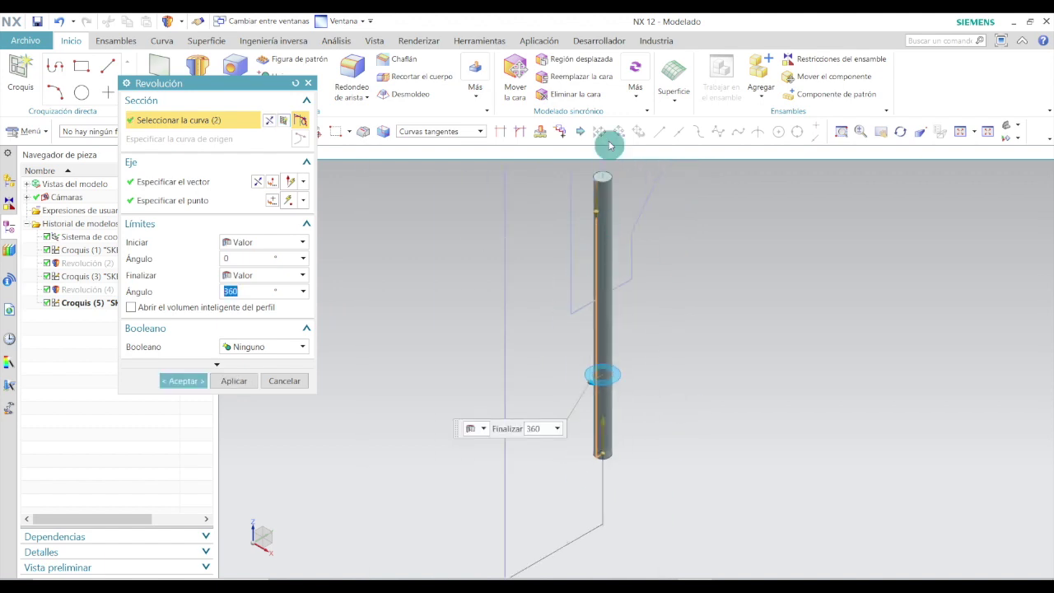
scroll(591, 228, "up", 5)
left_click(558, 287)
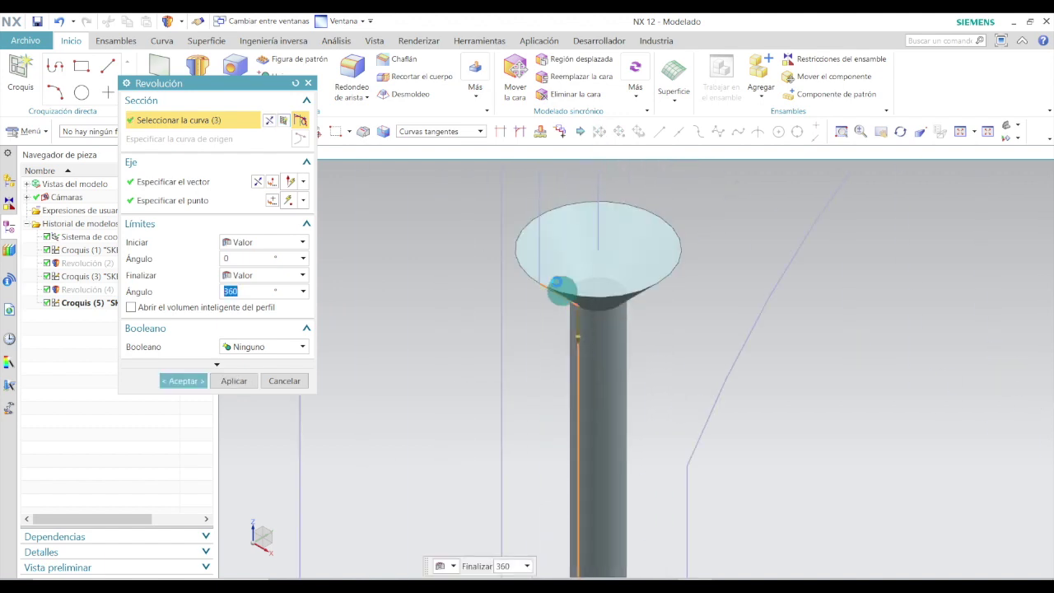
left_click(539, 247)
scroll(557, 300, "up", 5)
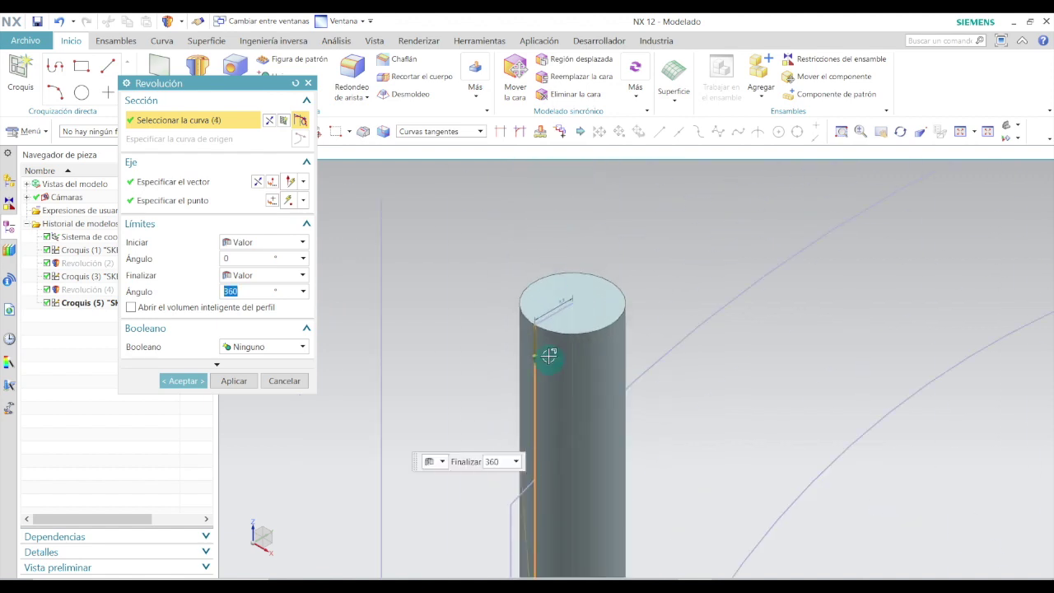
left_click(560, 310)
scroll(561, 310, "down", 4)
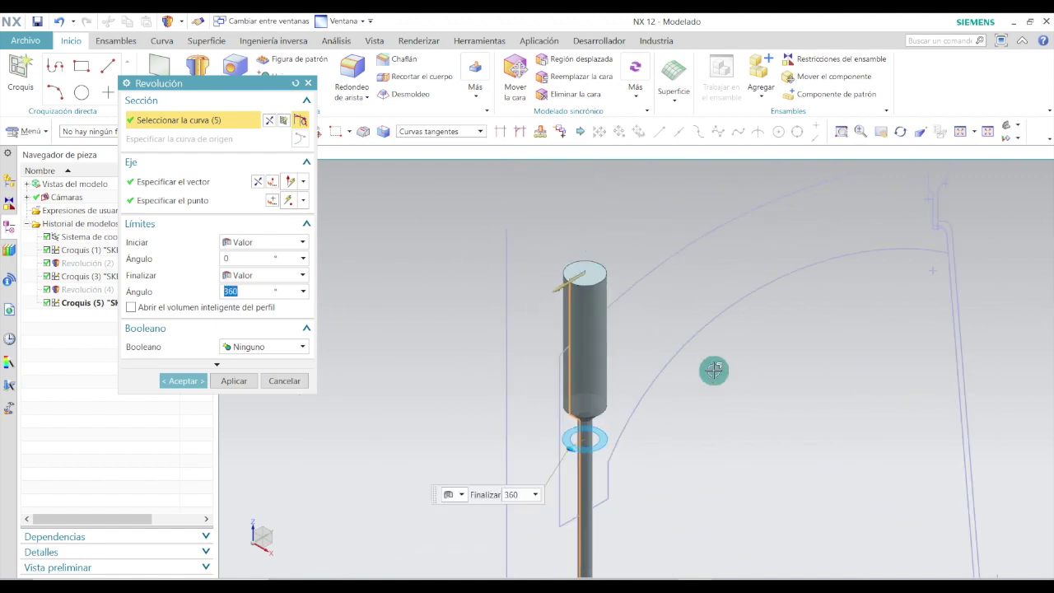
scroll(642, 342, "down", 4)
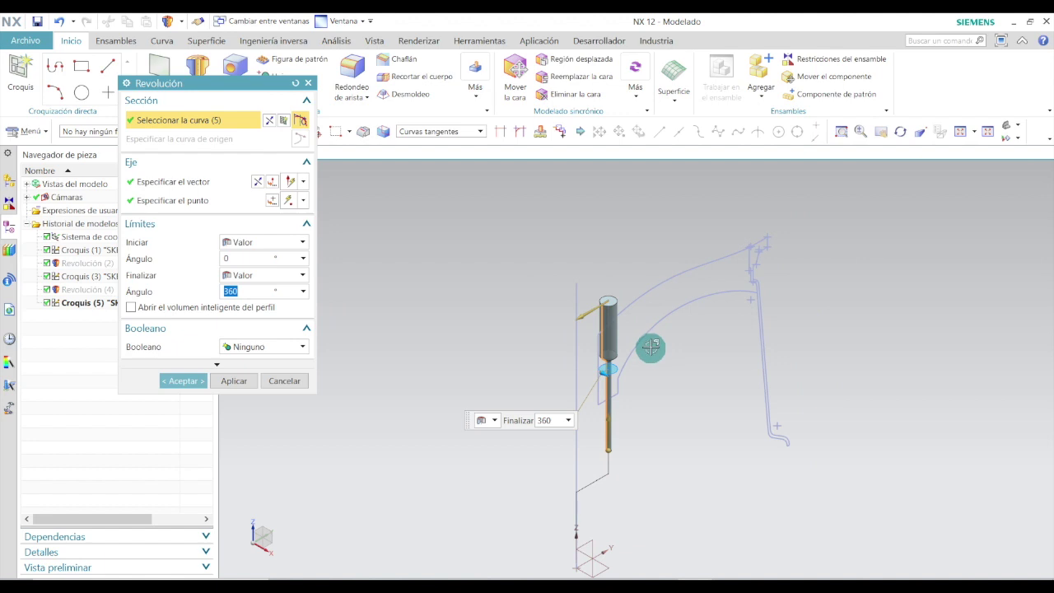
- Show the hidden central disc body, Revolución (4), while keeping the bolt hole Revolve open
left_click_drag(227, 88, 292, 97)
middle_click_drag(727, 319, 700, 288)
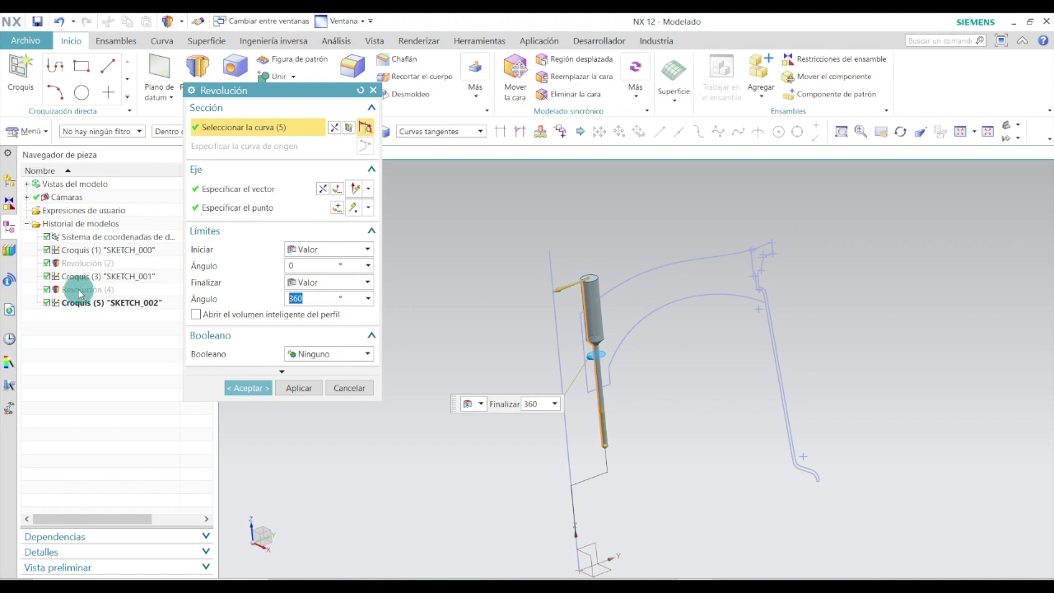
right_click(80, 292)
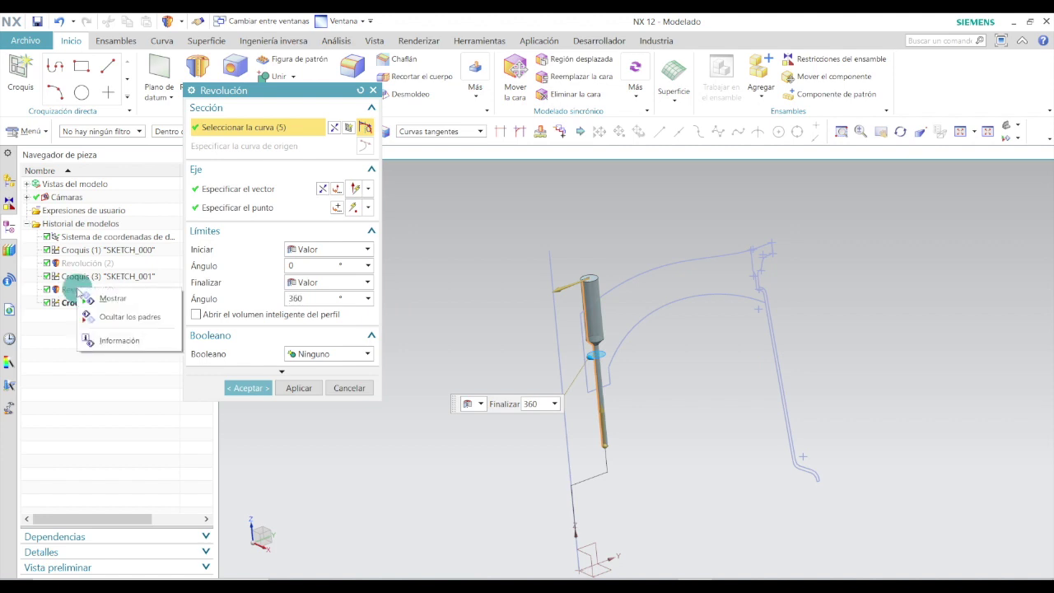
left_click(86, 297)
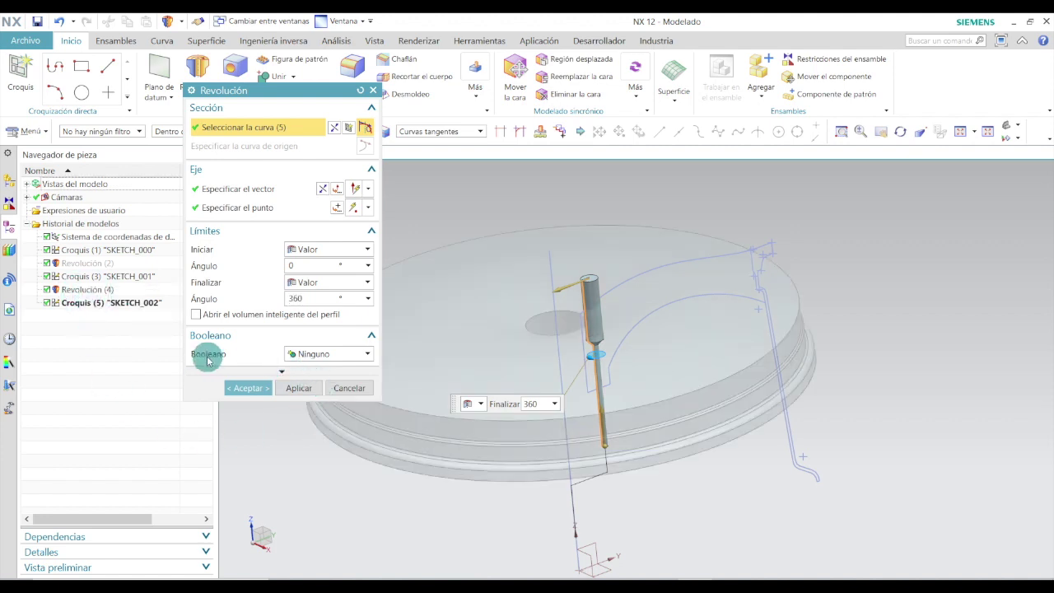
- Set the bolt hole Revolve's Boolean to Subtract from the central disc and finish the cut
left_click(356, 358)
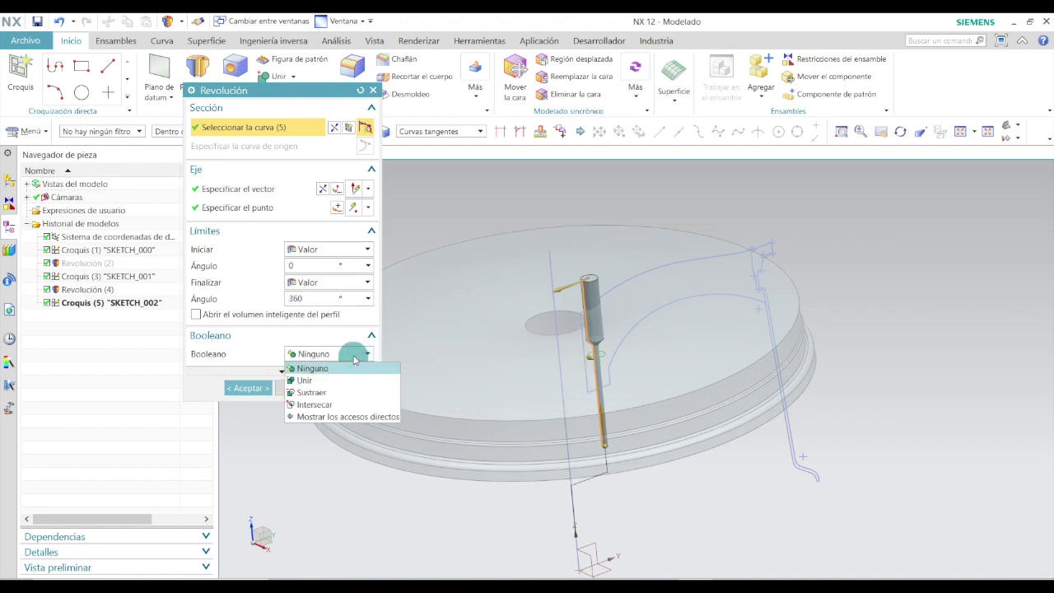
left_click(313, 393)
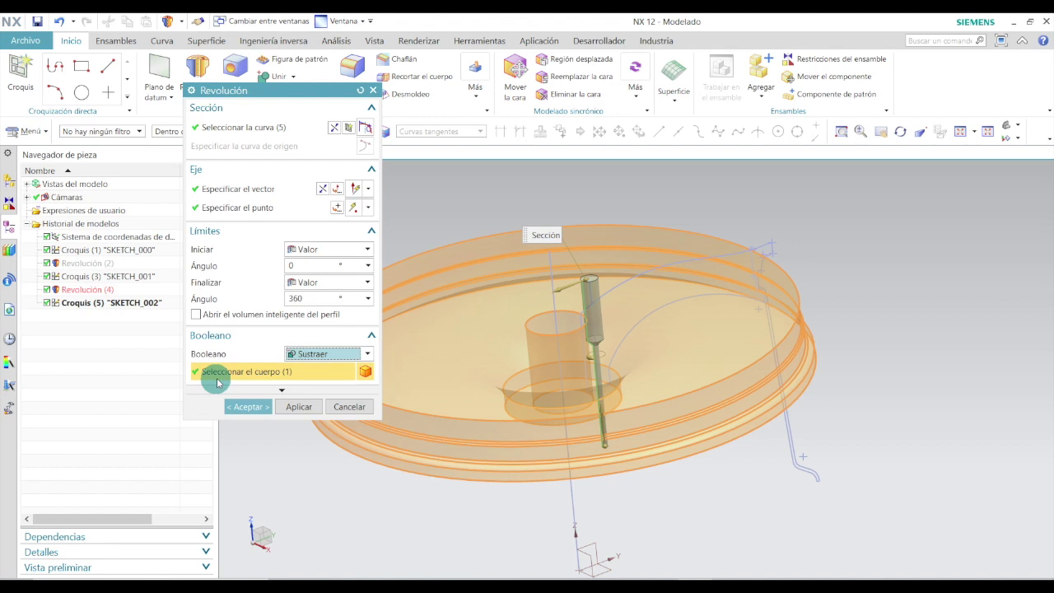
left_click(235, 409)
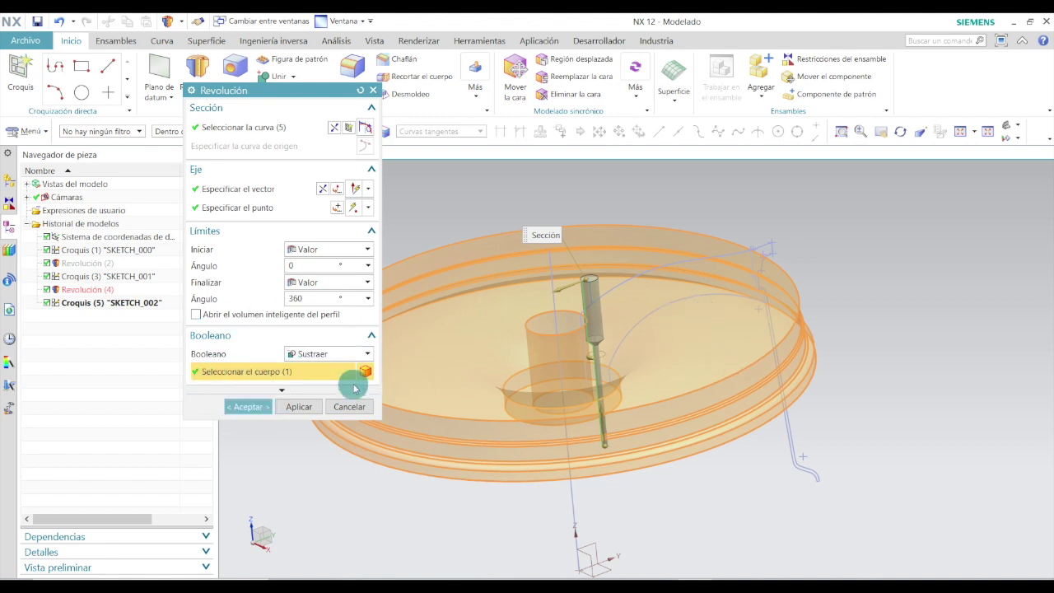
left_click(238, 409)
- Show the hidden rim body, Revolución (2), together with the drilled disc and restore the isometric view
middle_click_drag(662, 271, 702, 330)
scroll(659, 325, "up", 5)
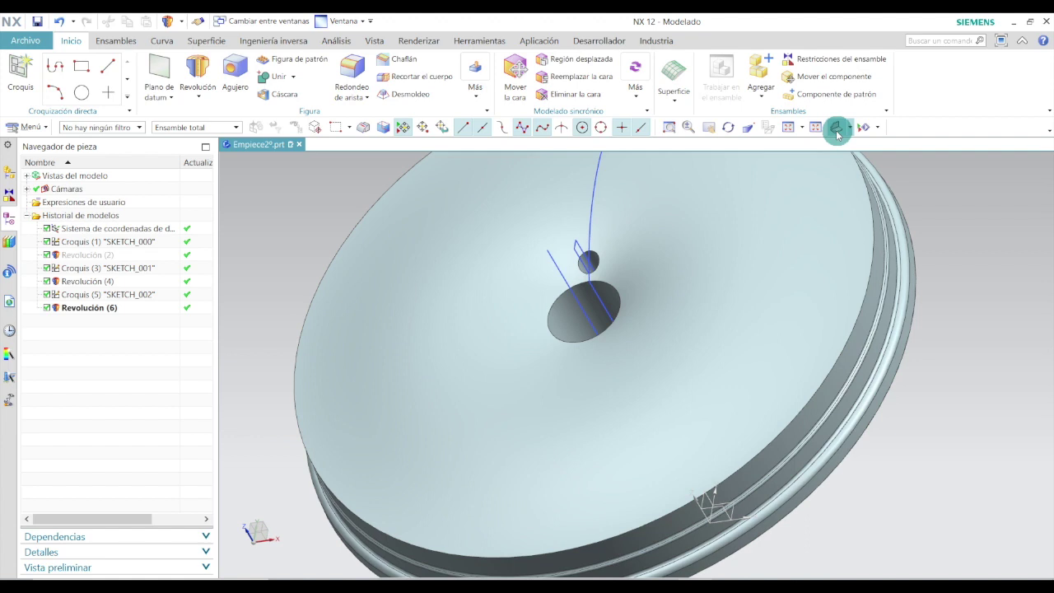
left_click(837, 126)
left_click(119, 332)
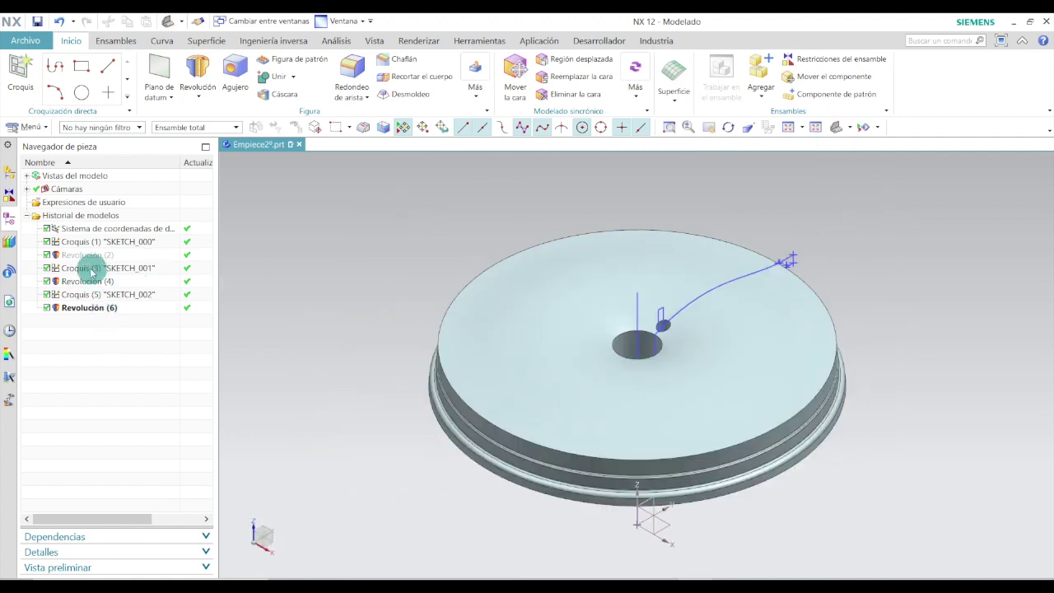
right_click(86, 257)
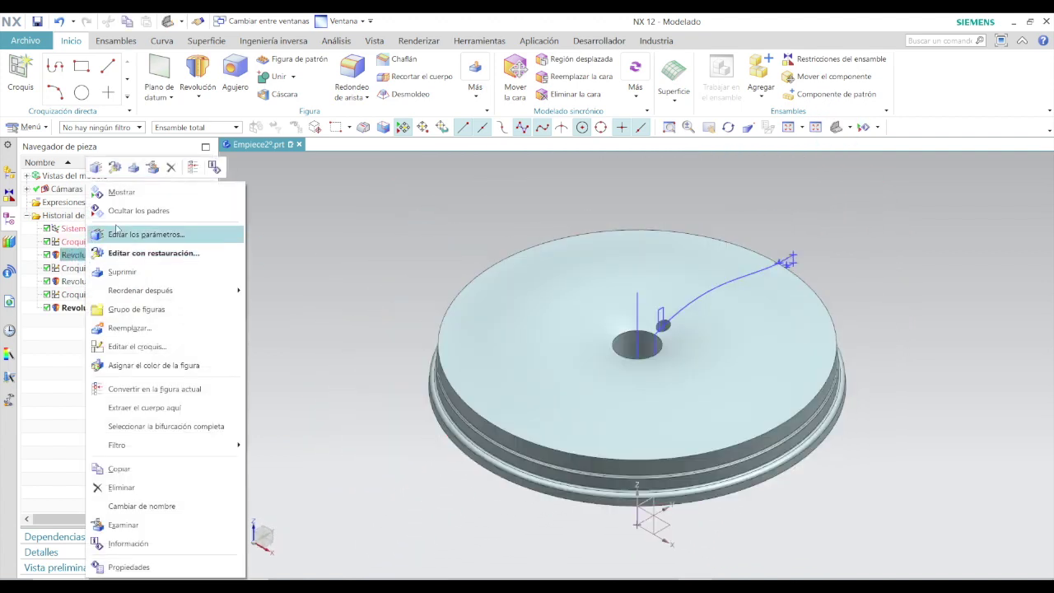
left_click(120, 192)
middle_click_drag(783, 247, 764, 335)
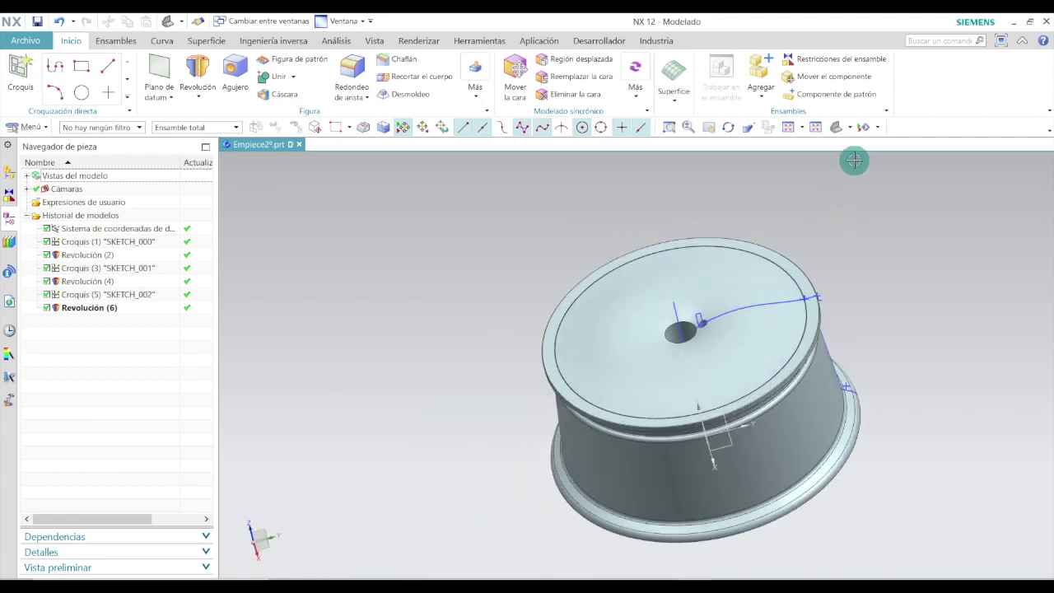
left_click(839, 128)
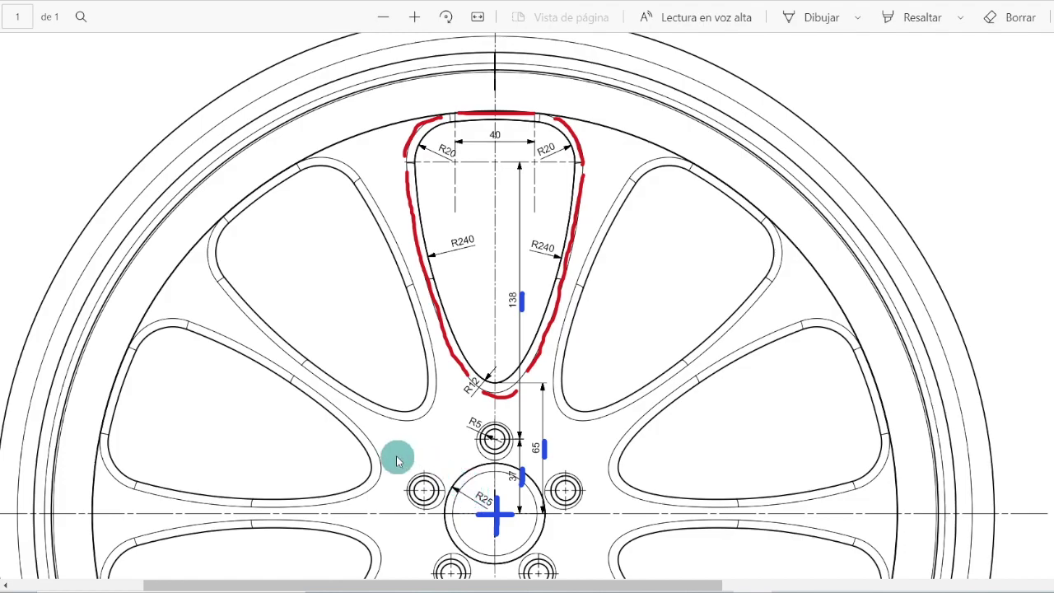
- Switch from the drawing back to NX and create a sketch on the plane of the hub bore's upper circular edge
key("alt+Tab")
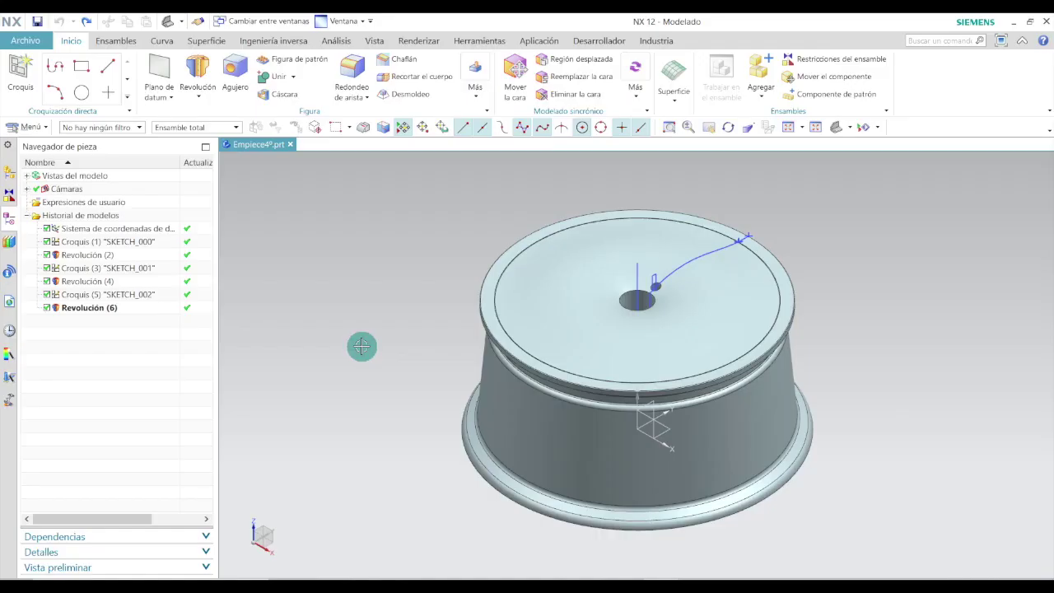
left_click(20, 72)
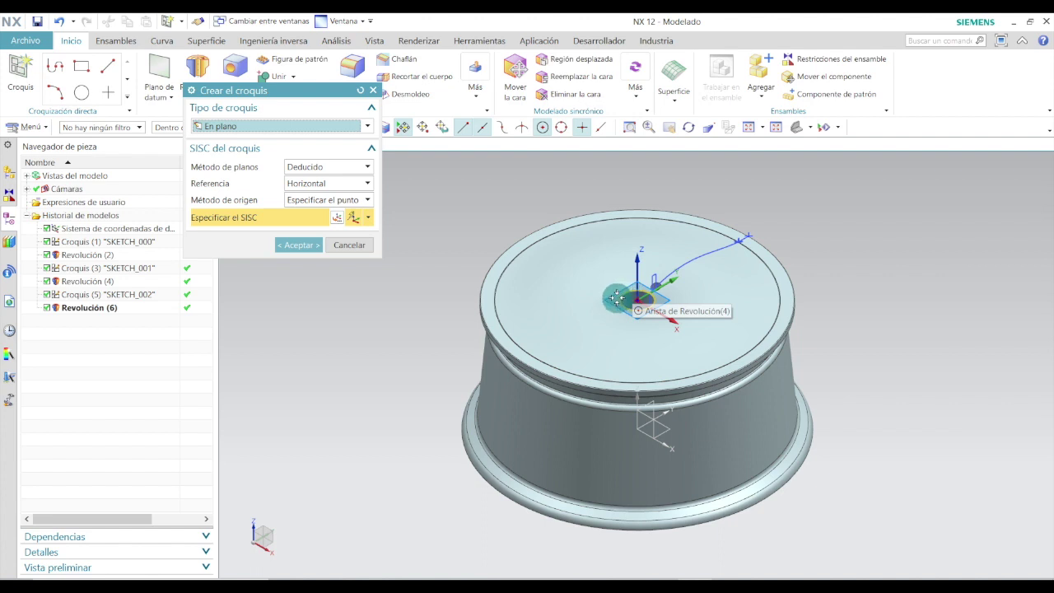
left_click(616, 298)
left_click(295, 245)
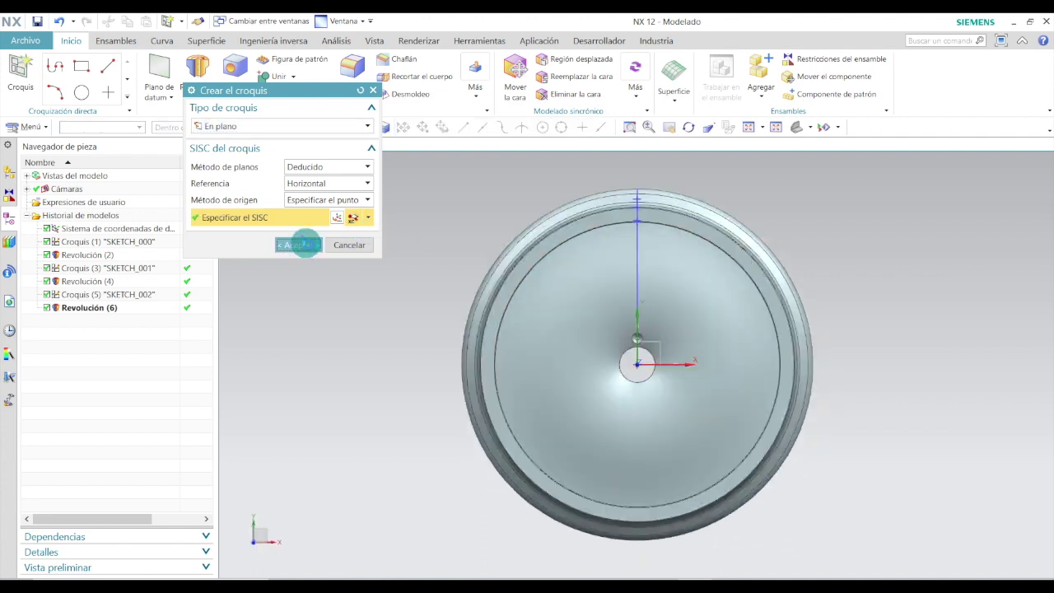
- Sketch a vertical line about 169 mm long upward from the hub centre, through the bolt hole, and end the Line command
left_click(146, 66)
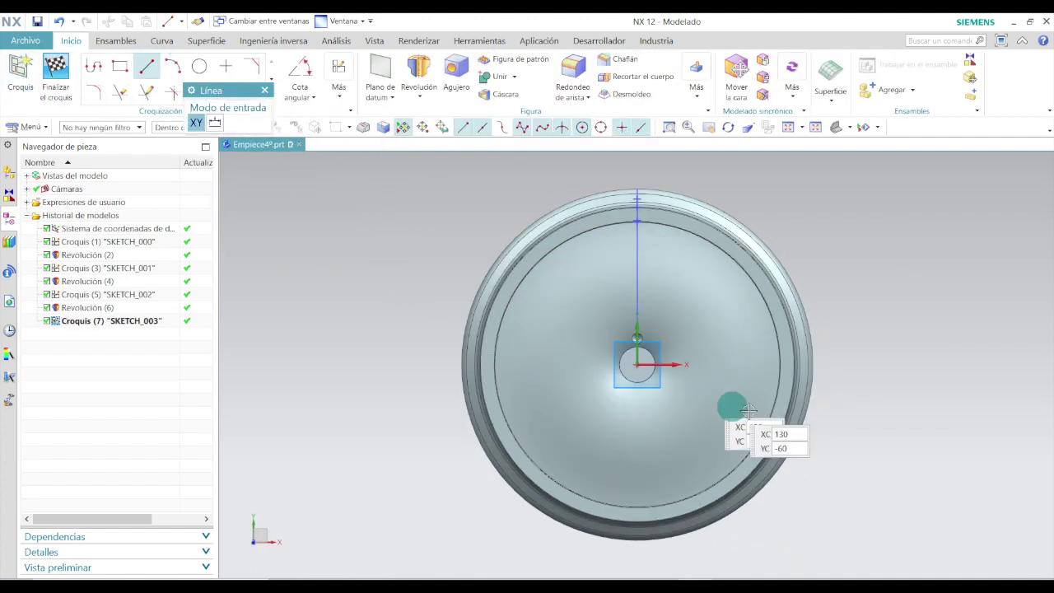
left_click(636, 365)
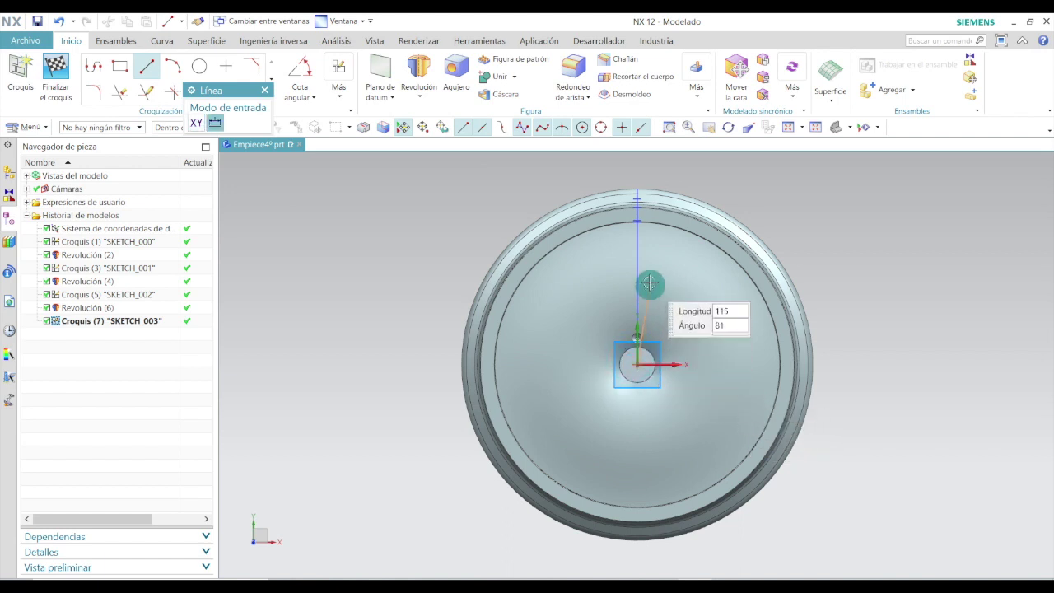
scroll(641, 254, "up", 2)
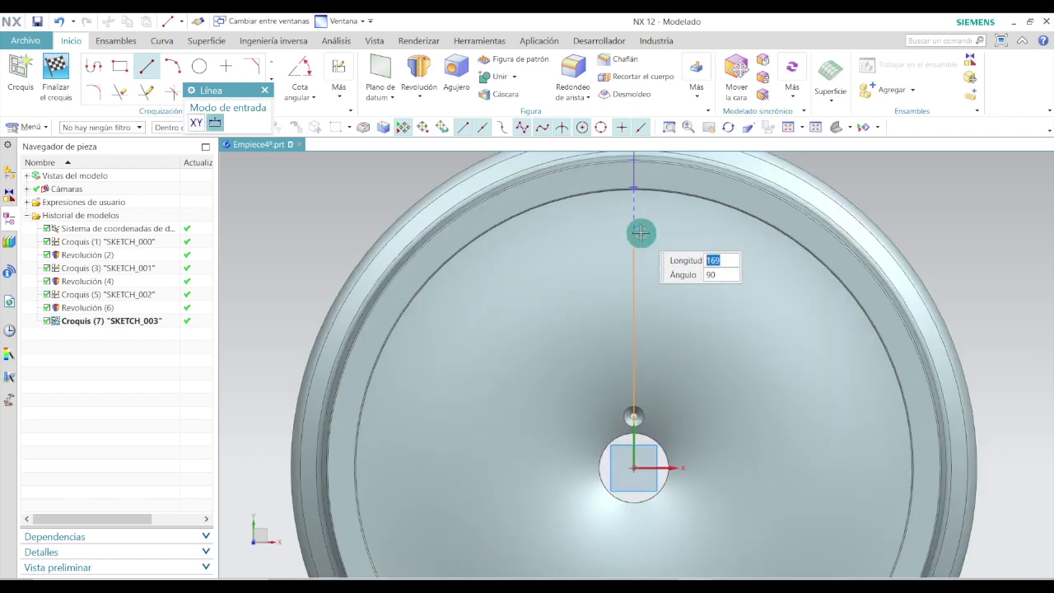
left_click(635, 237)
key("Escape")
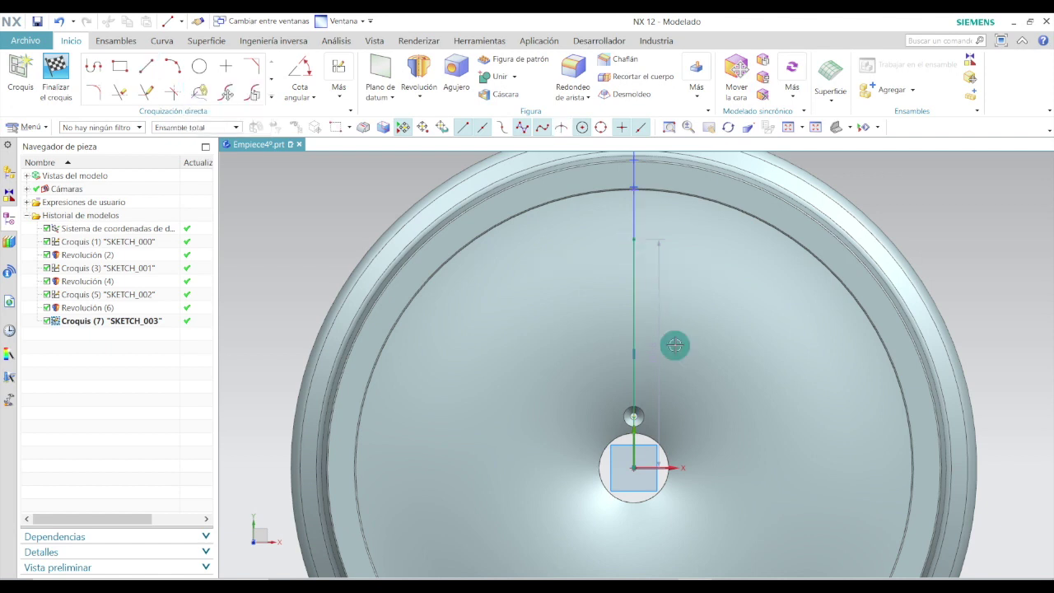